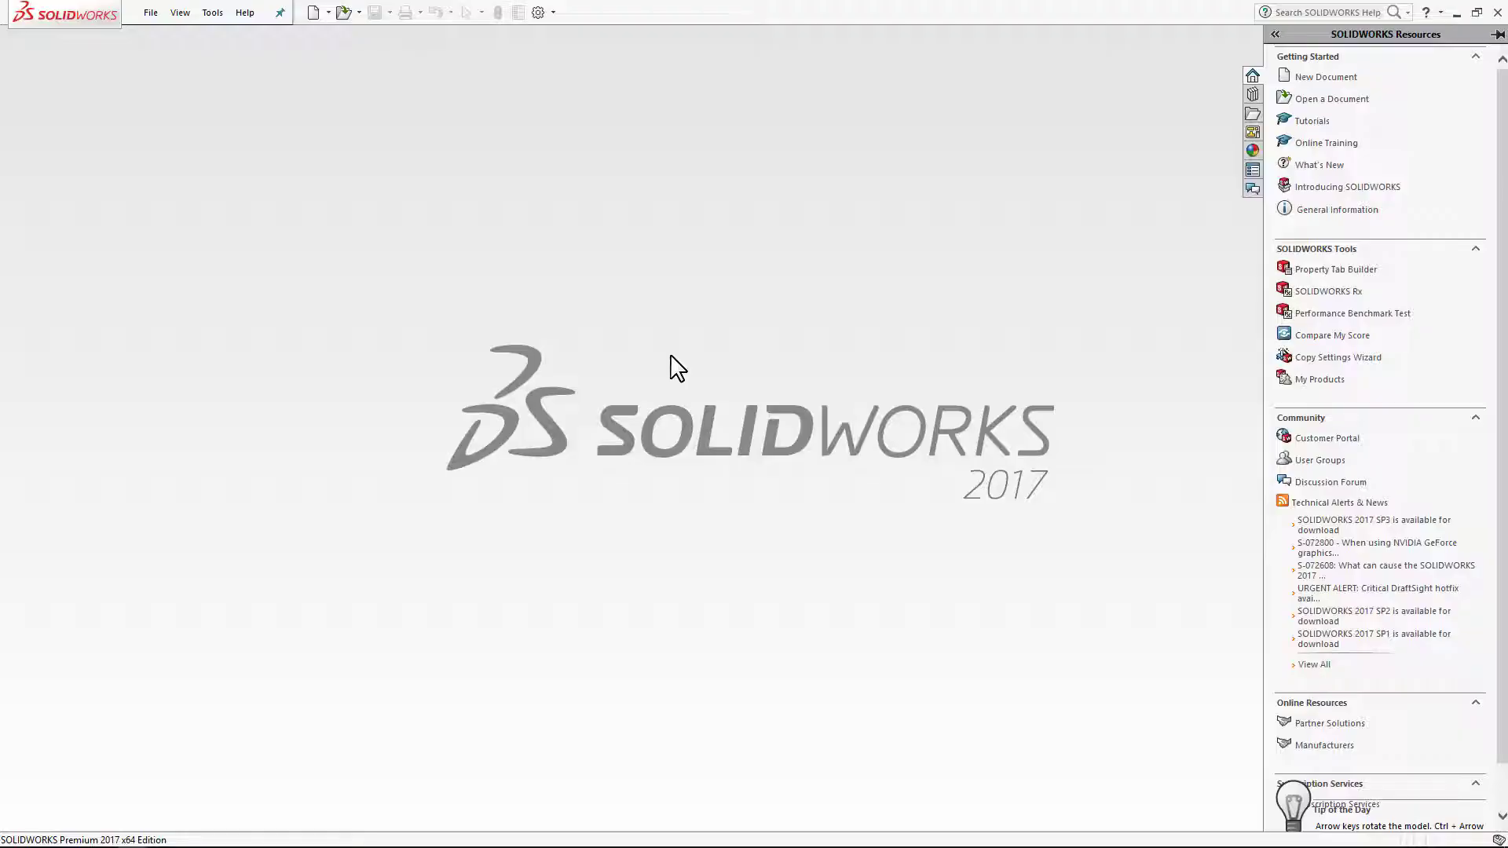
- Create a new part document and set its units to MMGS (millimeter, gram, second)
click(151, 22)
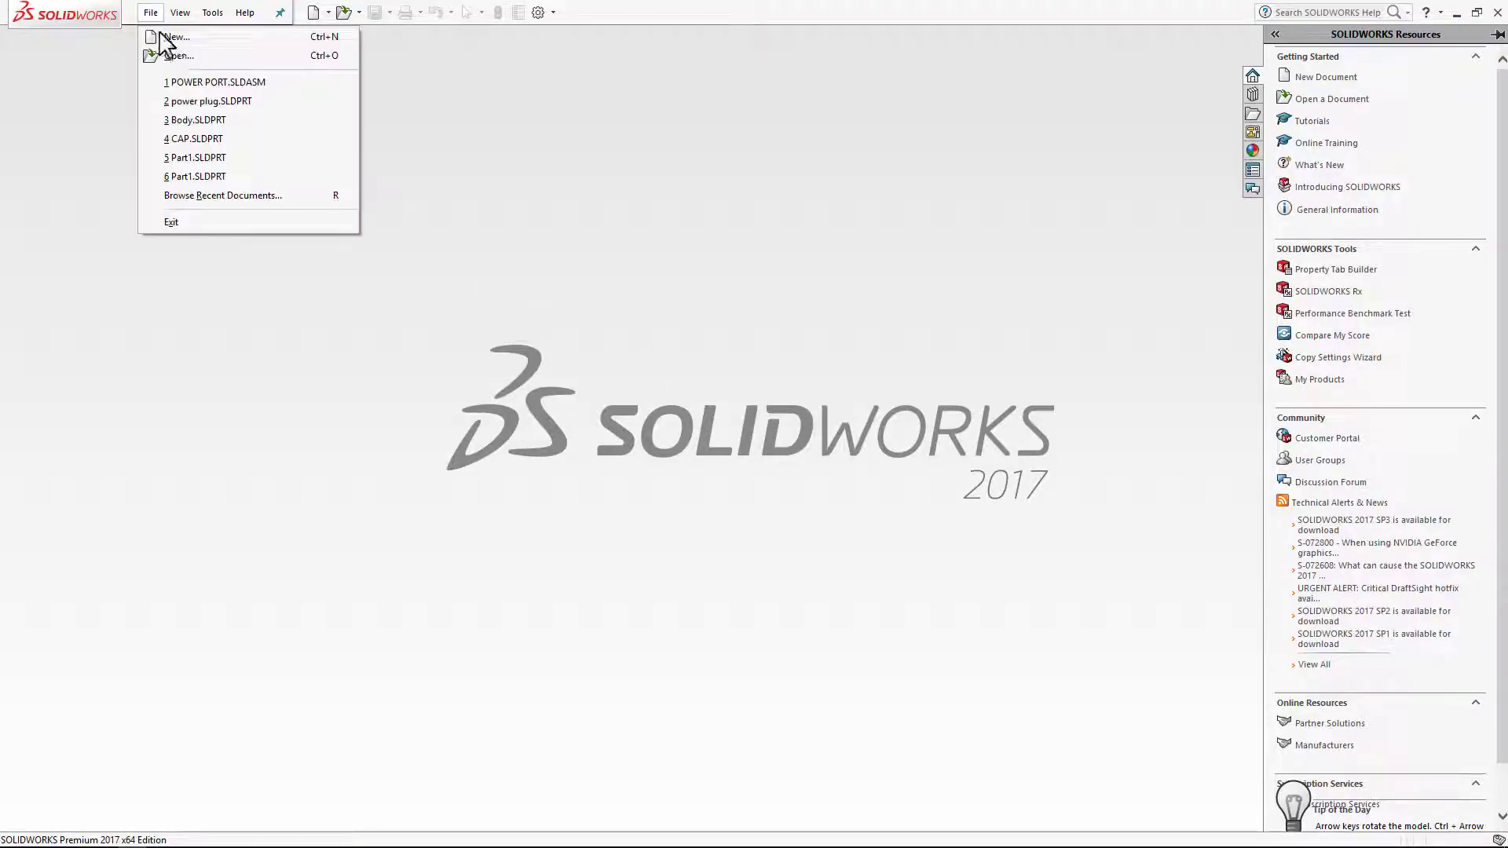
click(179, 40)
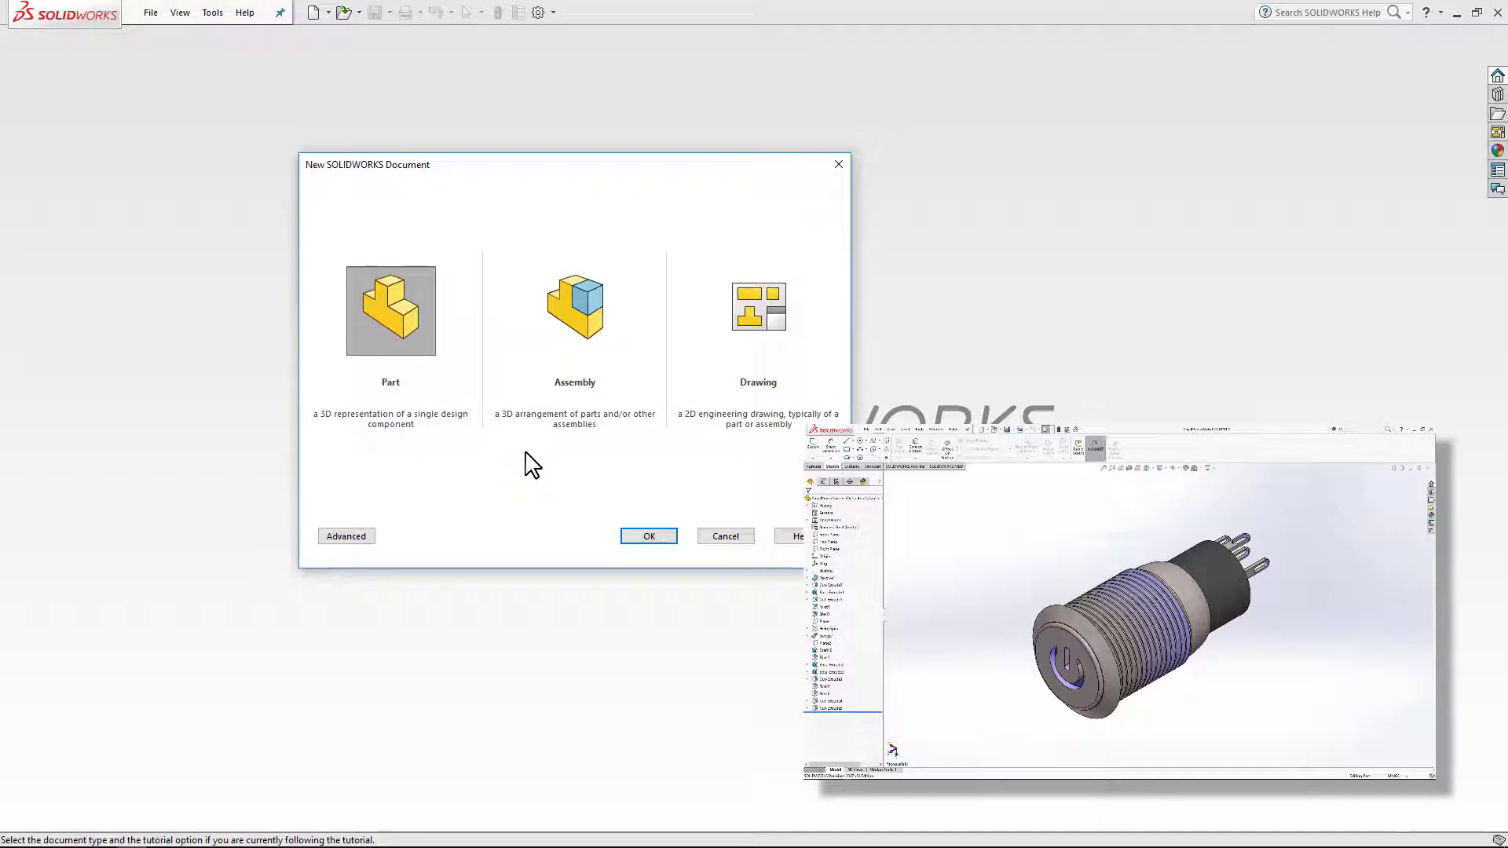
click(581, 323)
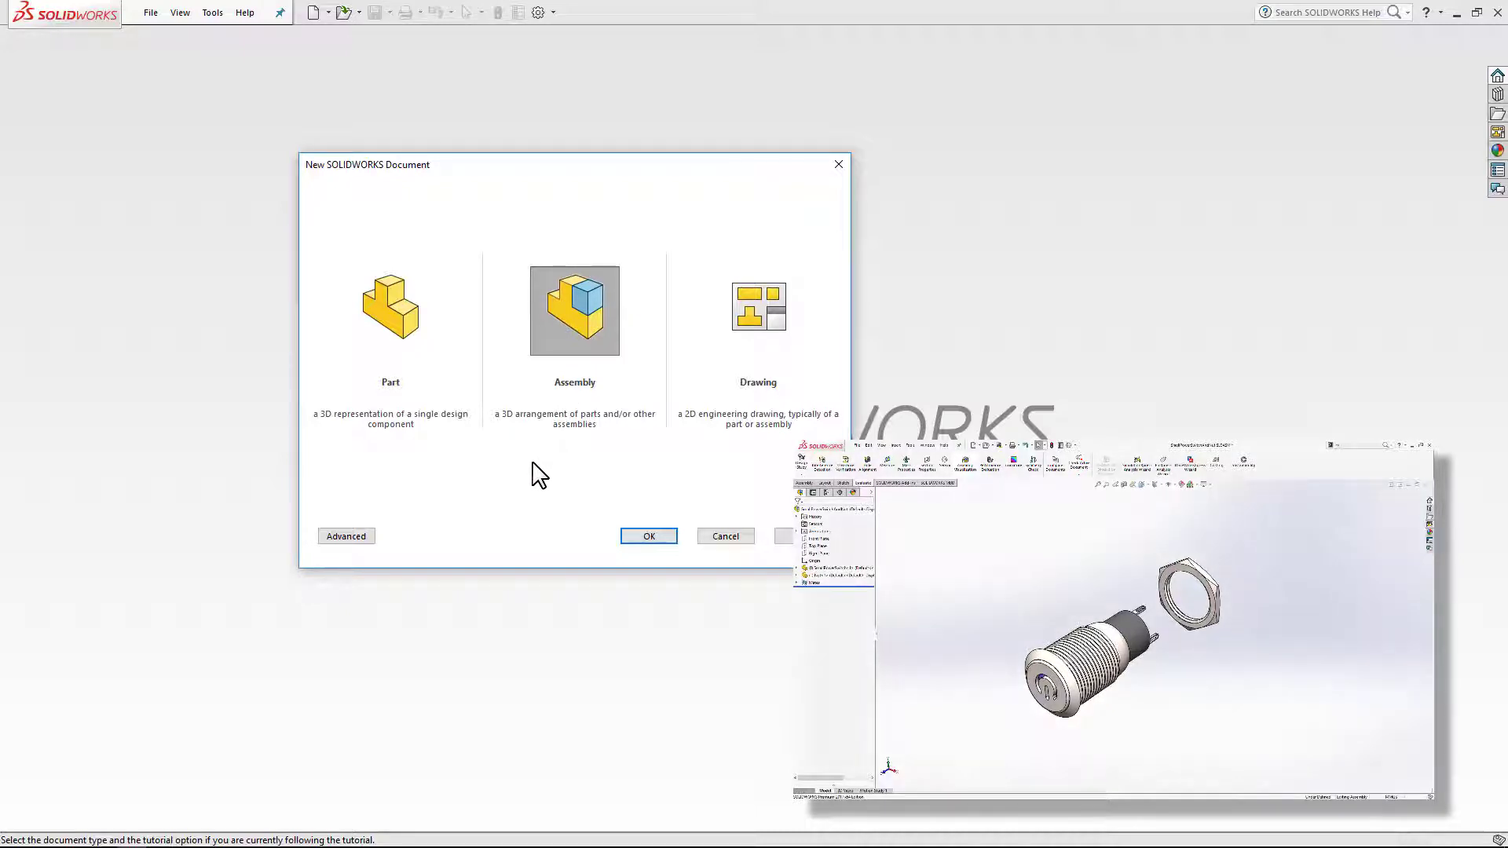
click(750, 324)
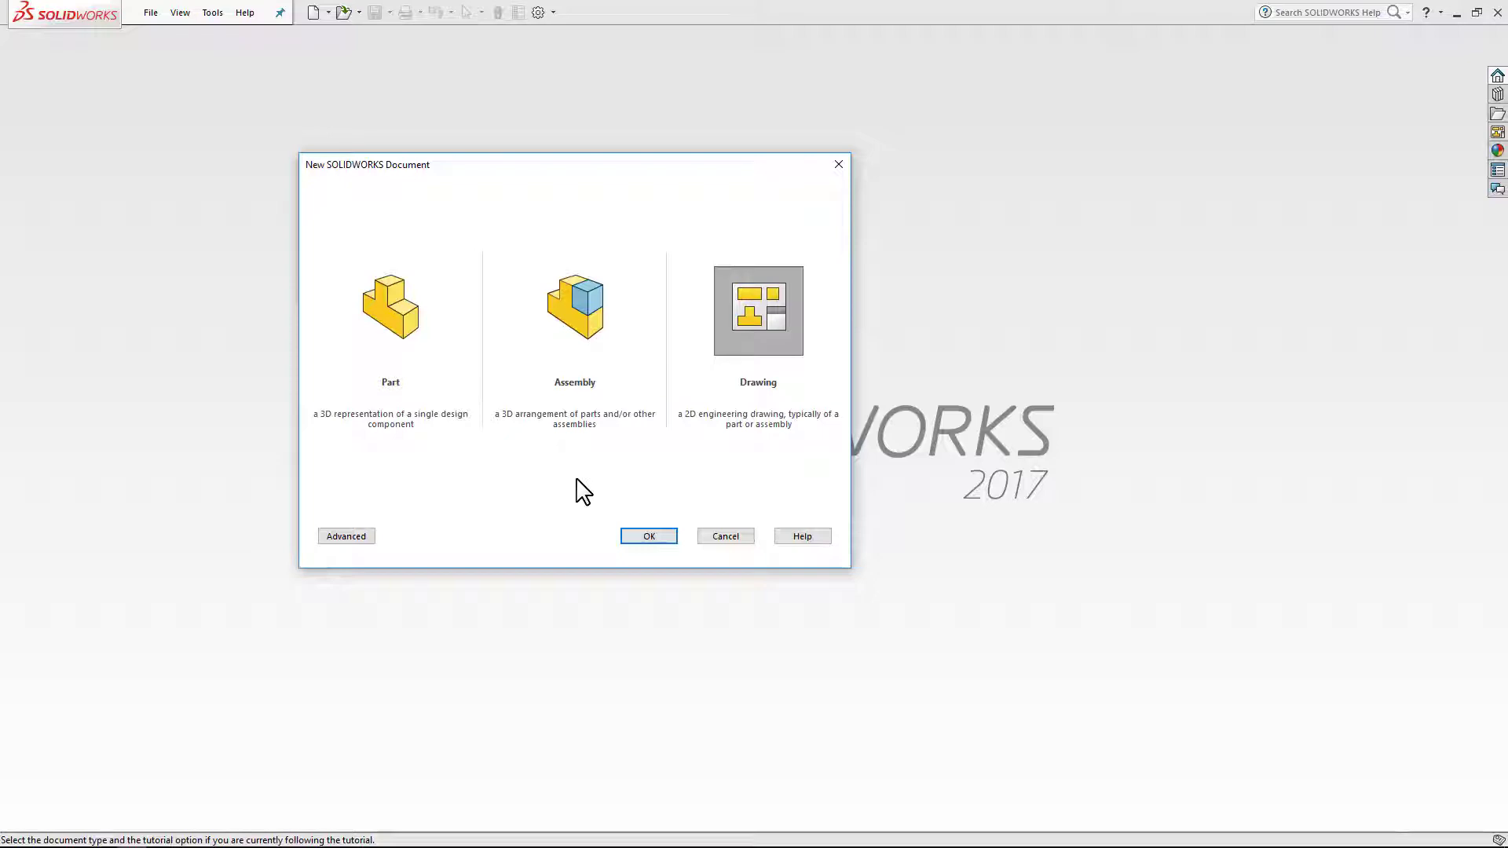
click(394, 309)
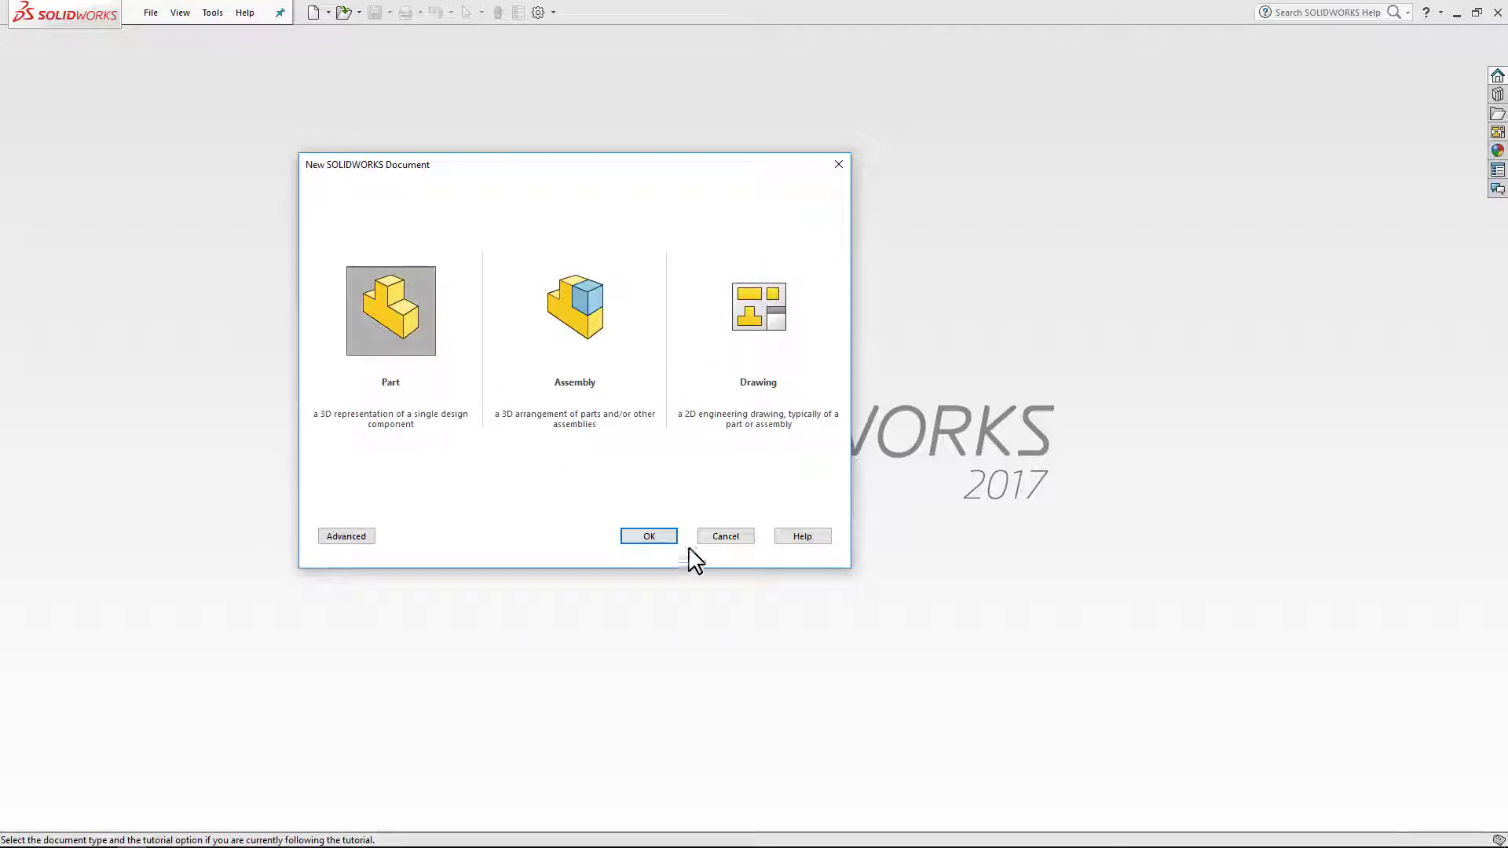
click(649, 542)
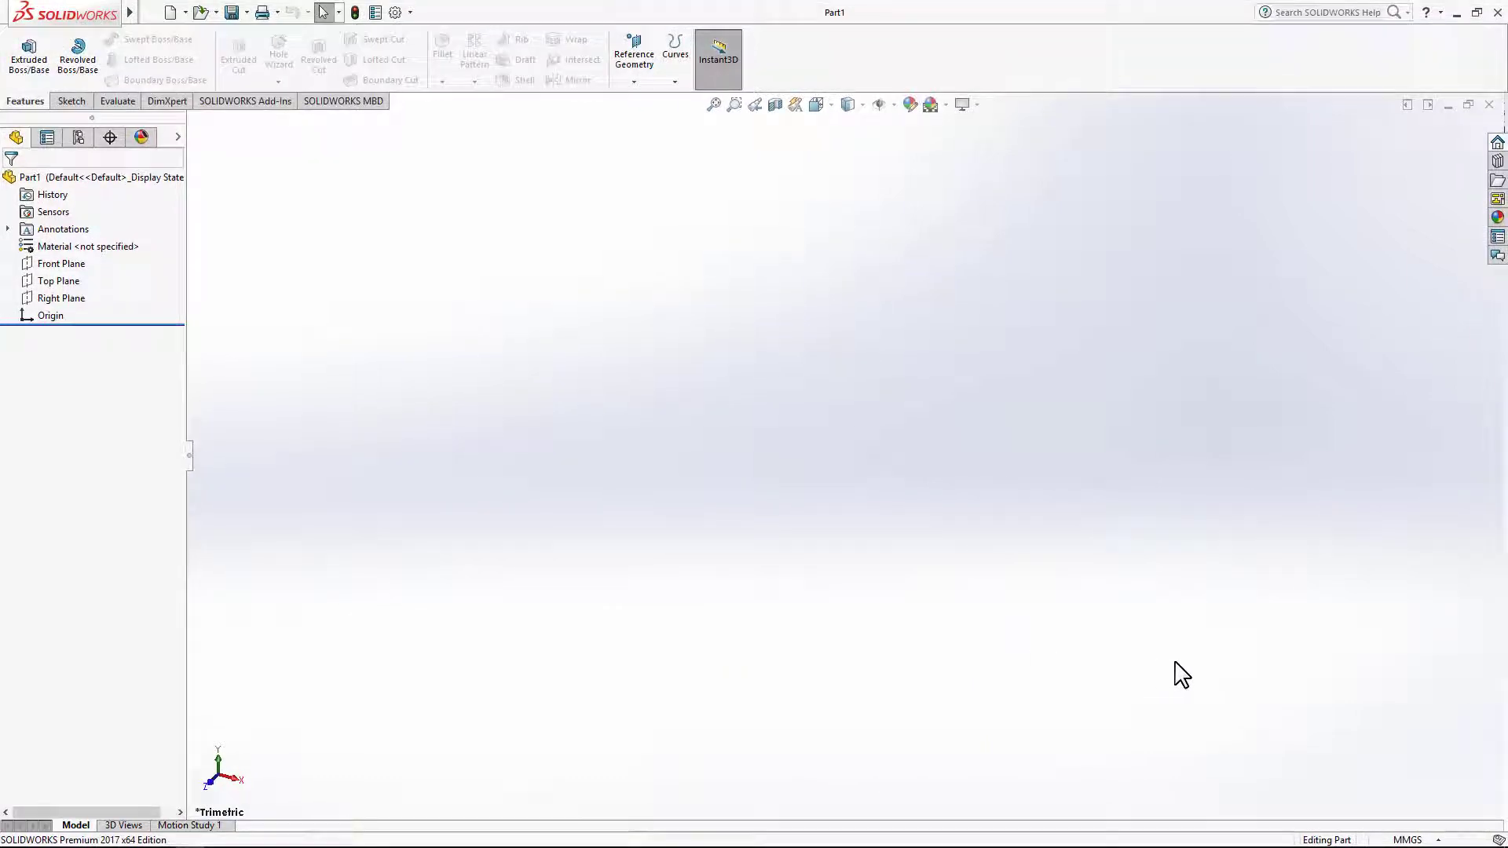
click(1434, 839)
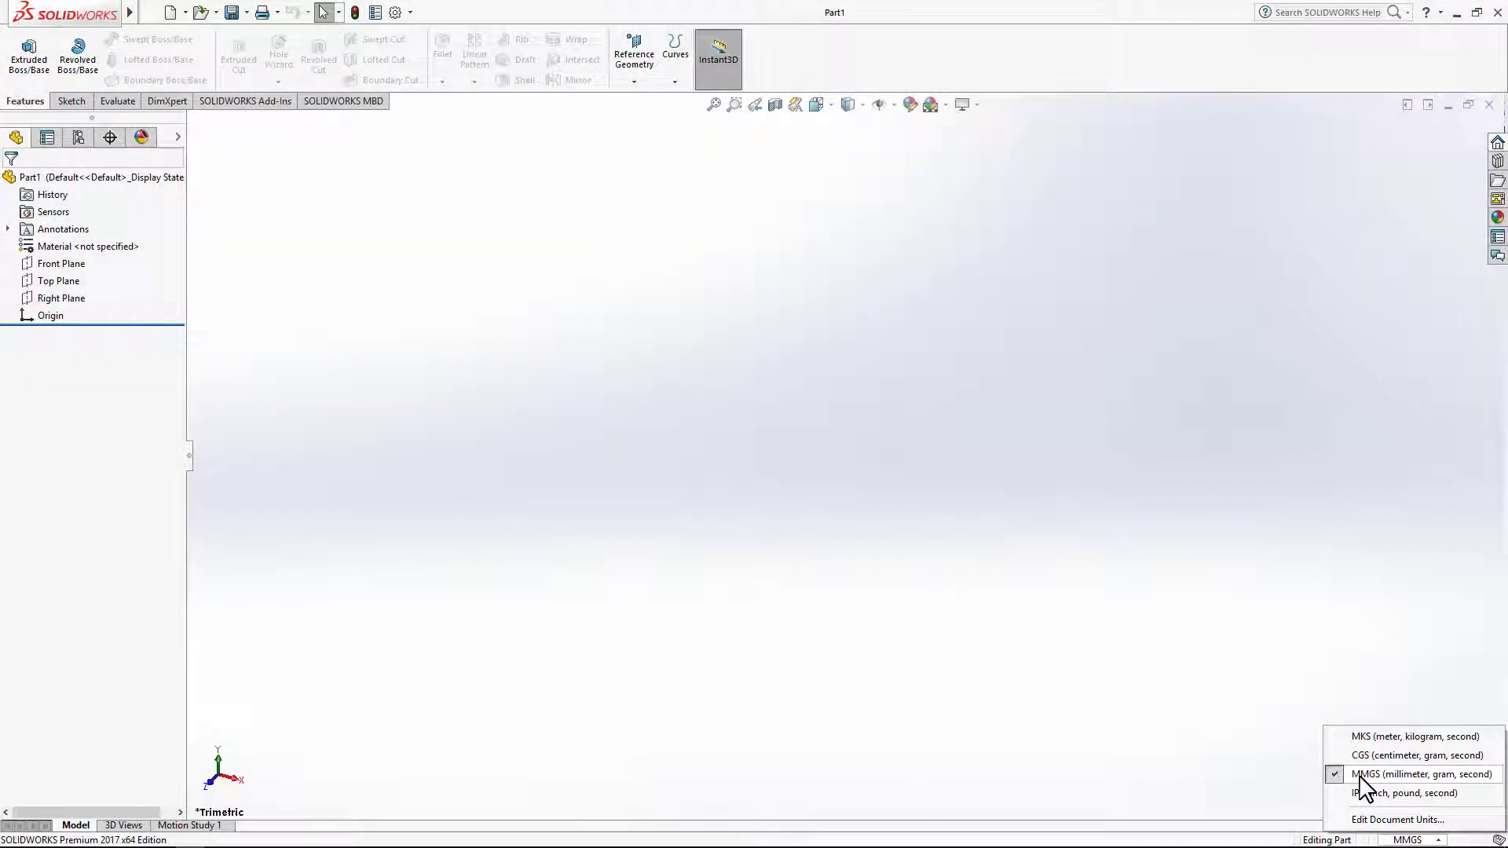
click(1365, 775)
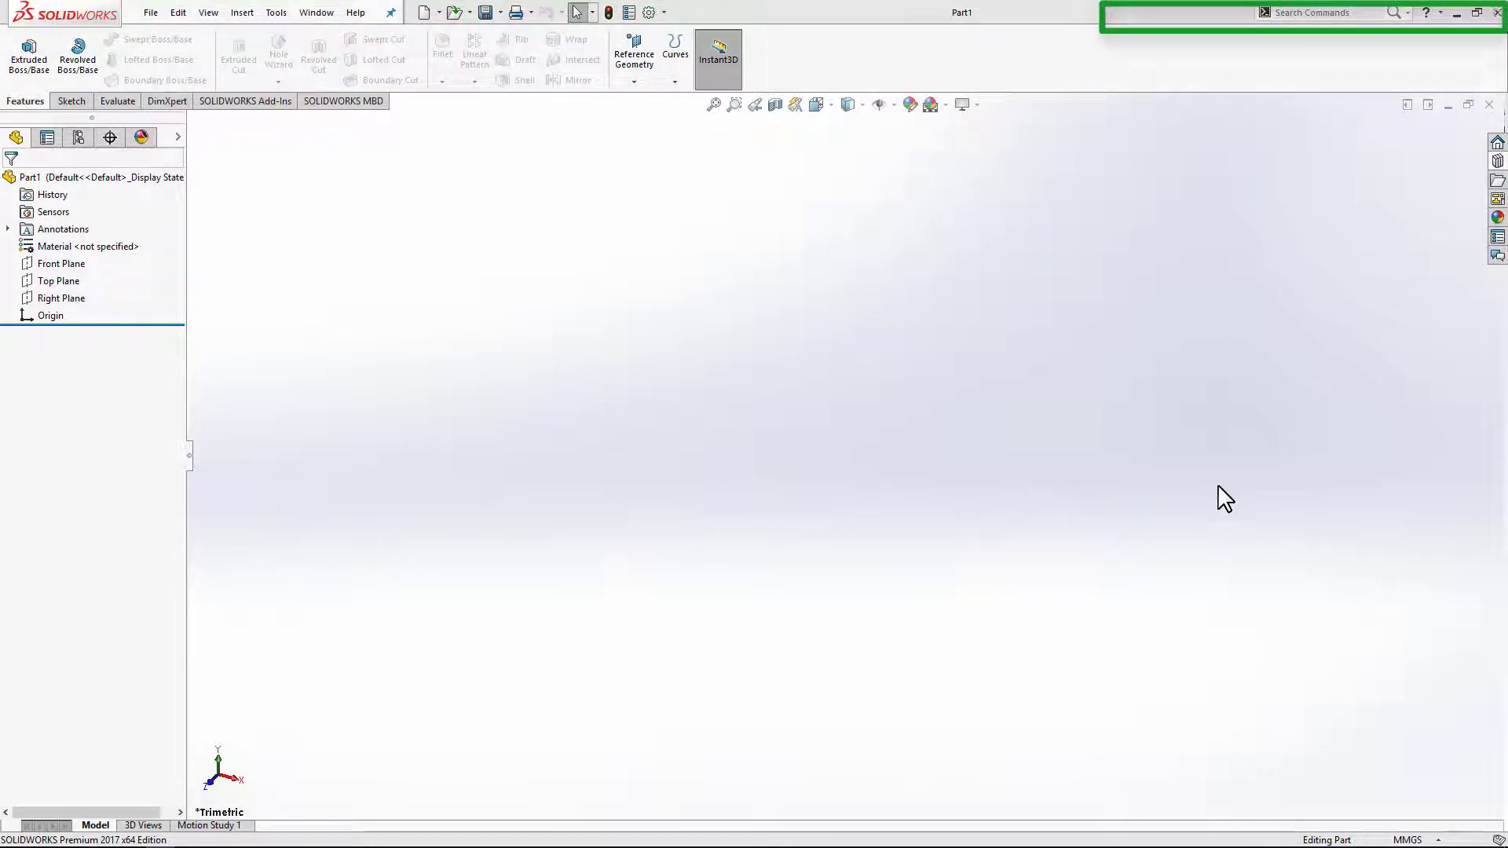
click(1408, 14)
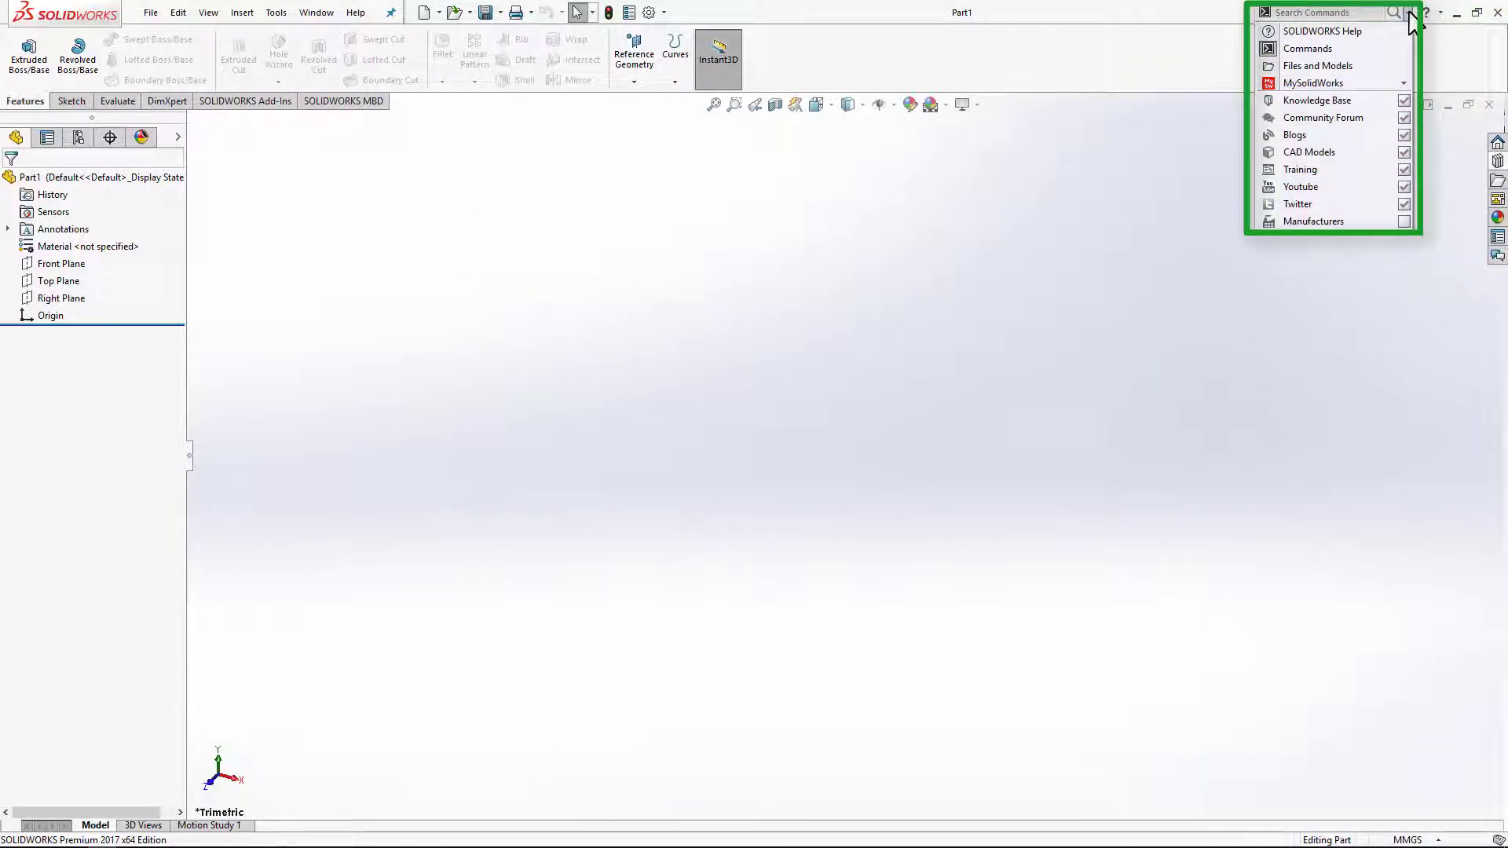
click(999, 56)
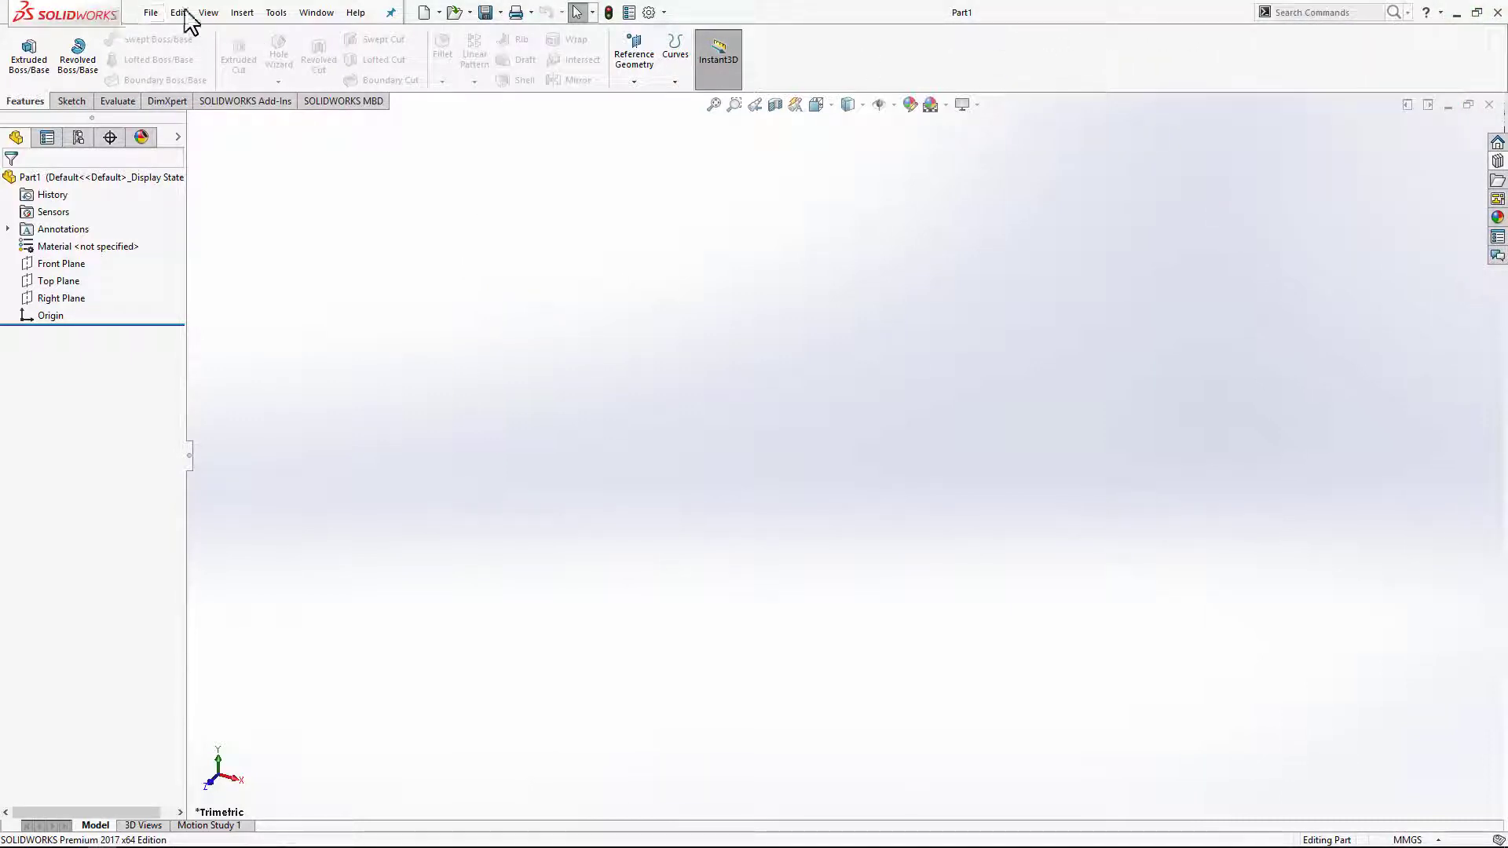
- Unpin the main menu bar, reopen it and pin it in place again
click(390, 11)
click(93, 22)
click(96, 15)
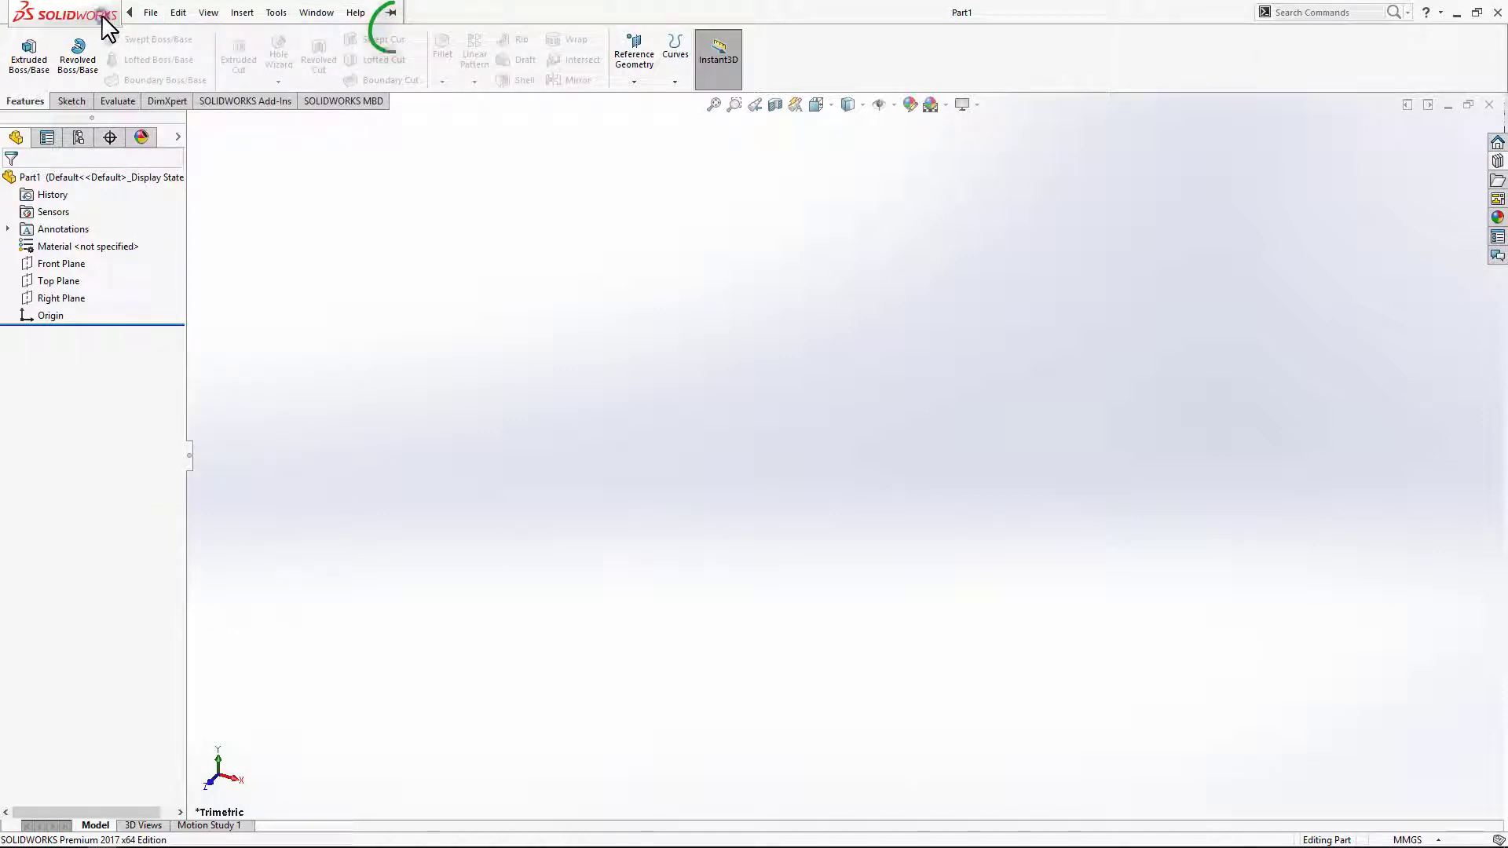
click(391, 12)
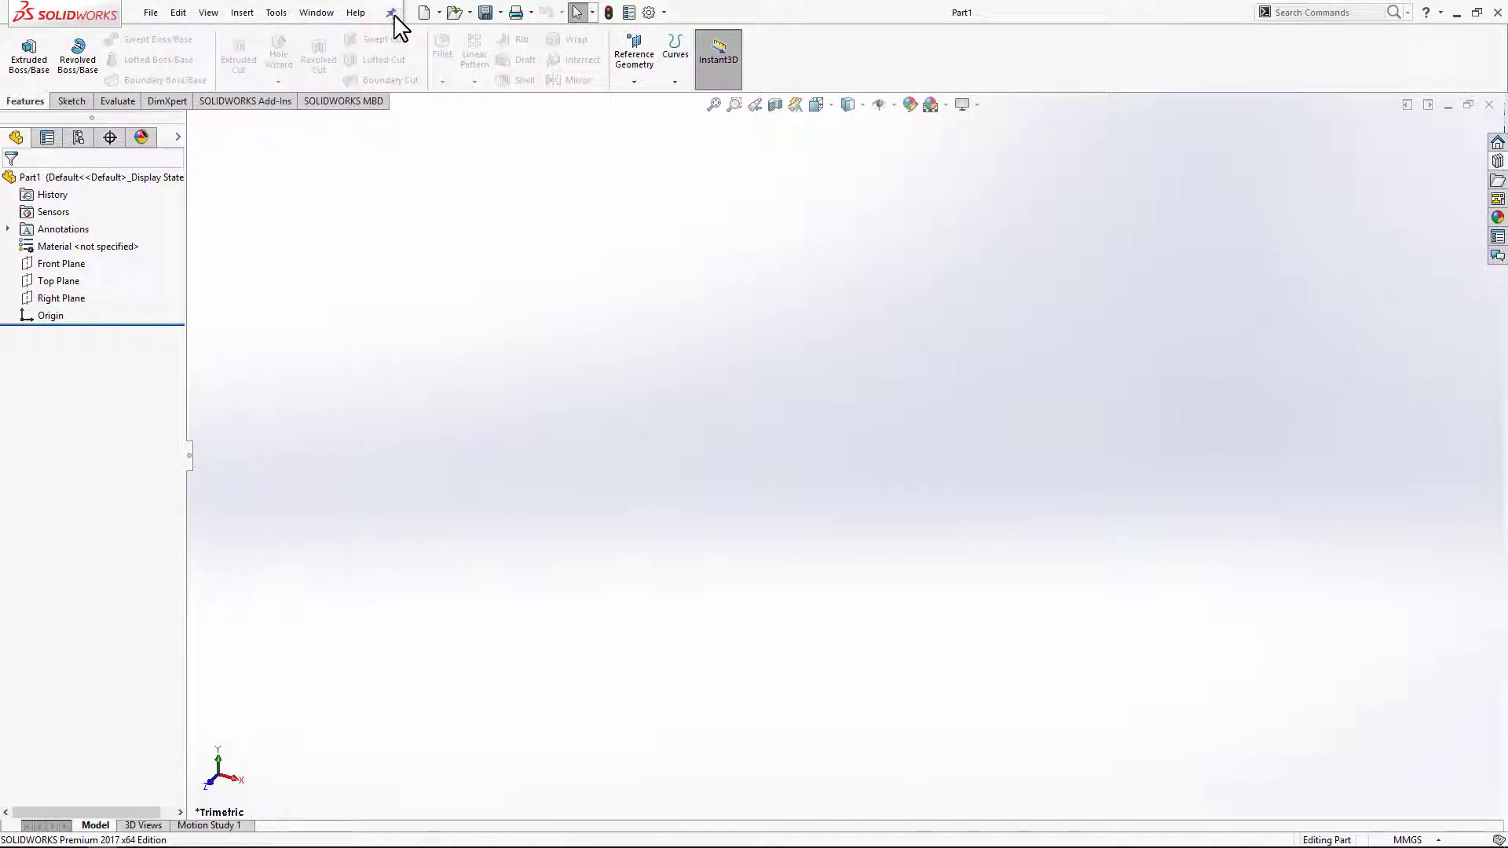
click(501, 13)
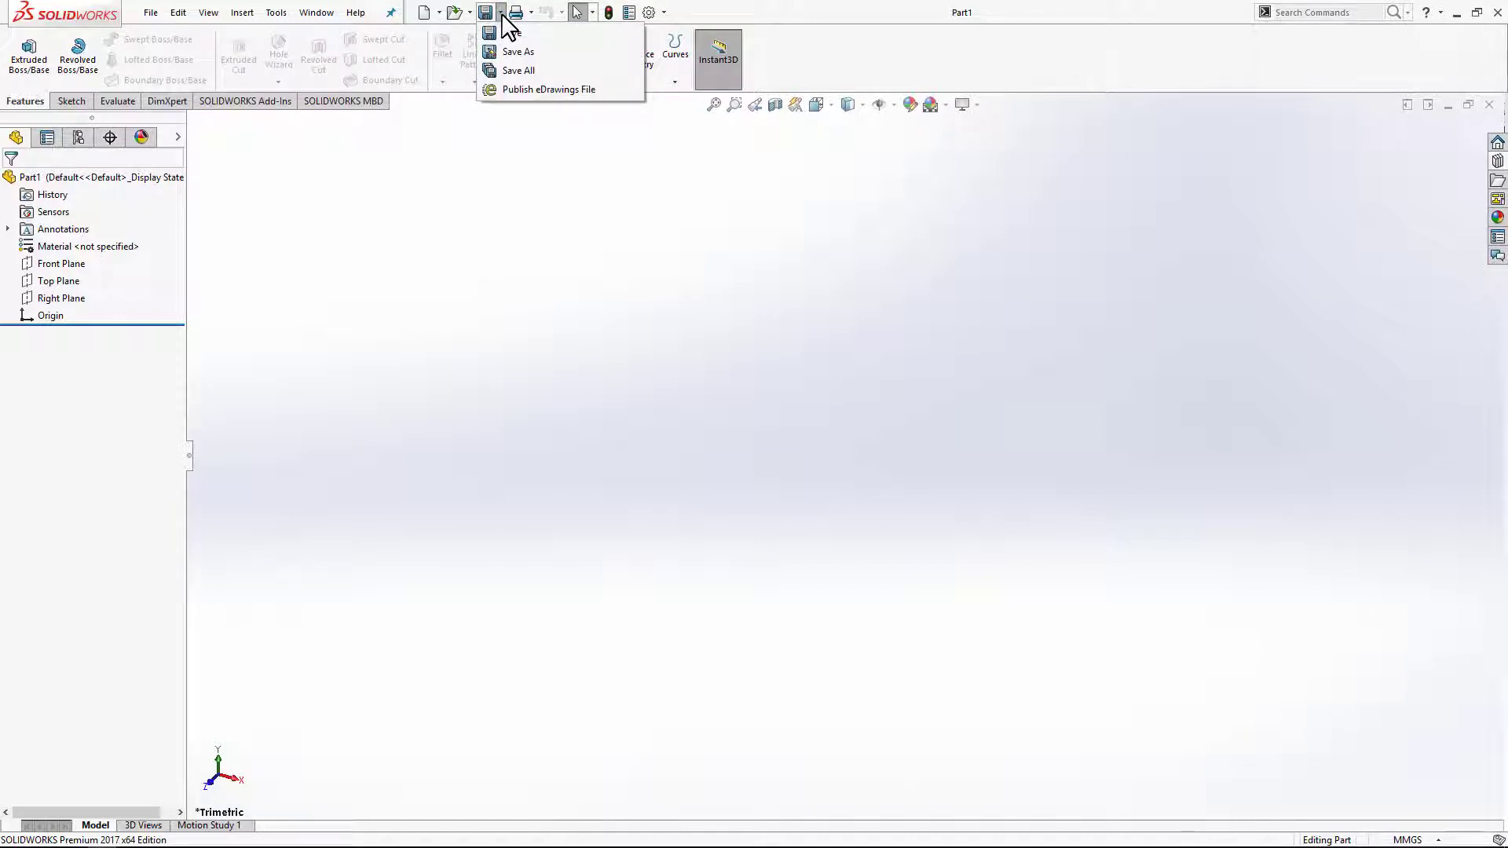
click(469, 13)
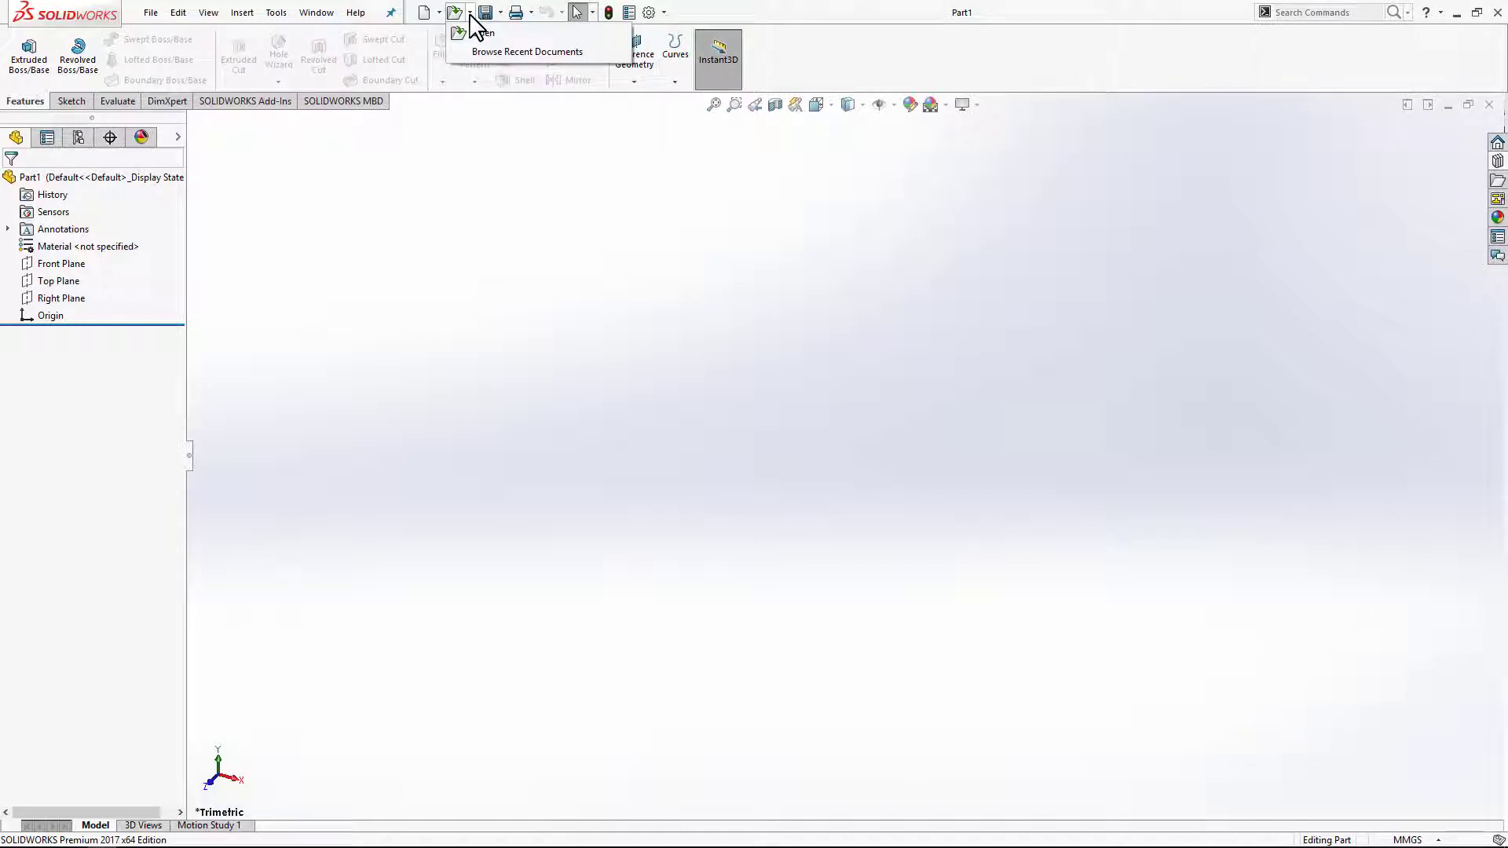
click(439, 12)
click(393, 180)
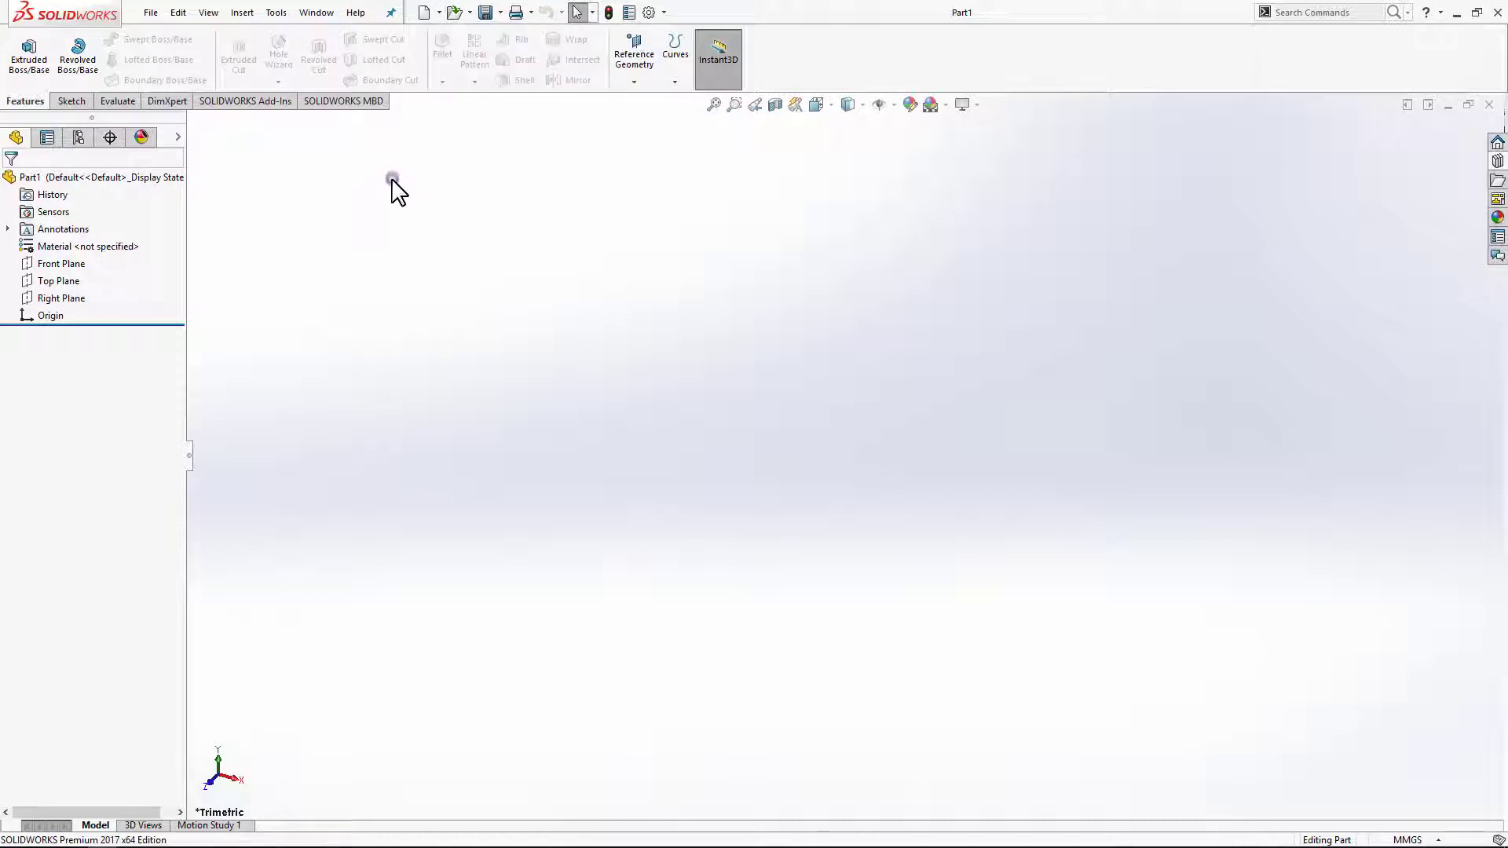
- Show the floating View toolbar and close it again
right_click(551, 72)
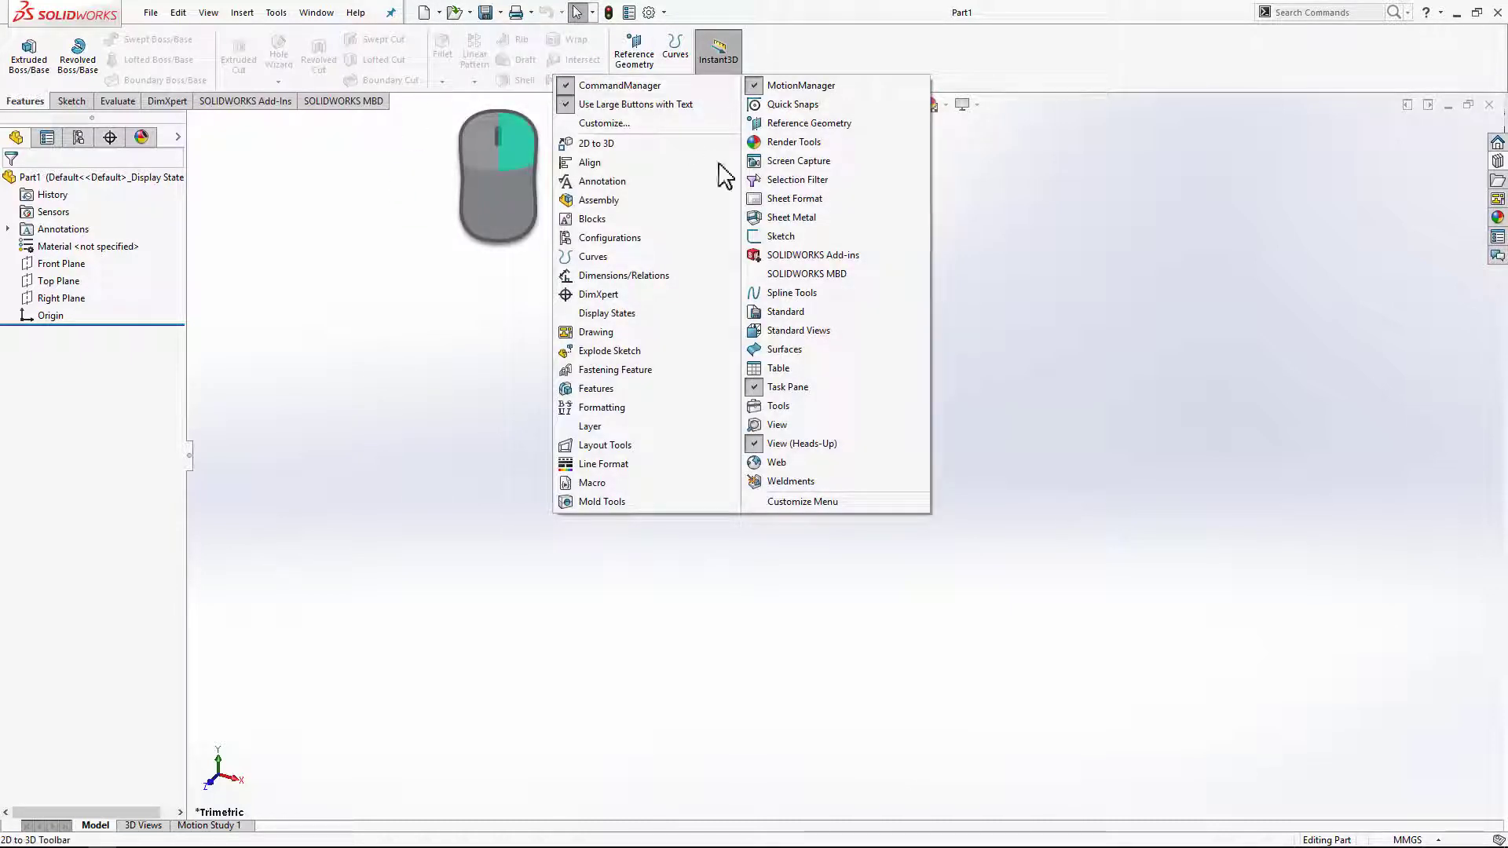
click(788, 424)
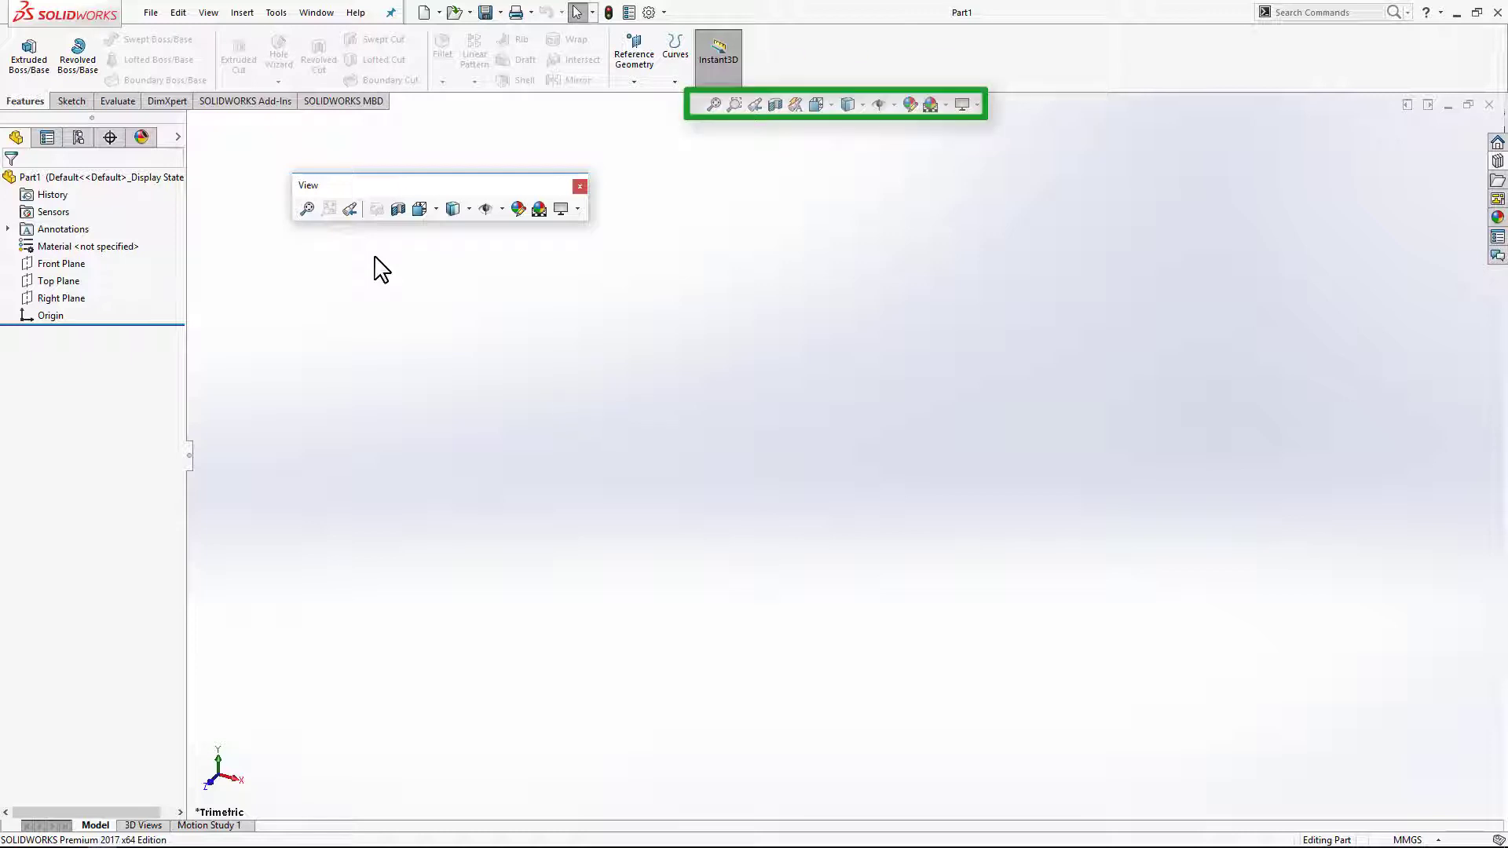
click(580, 187)
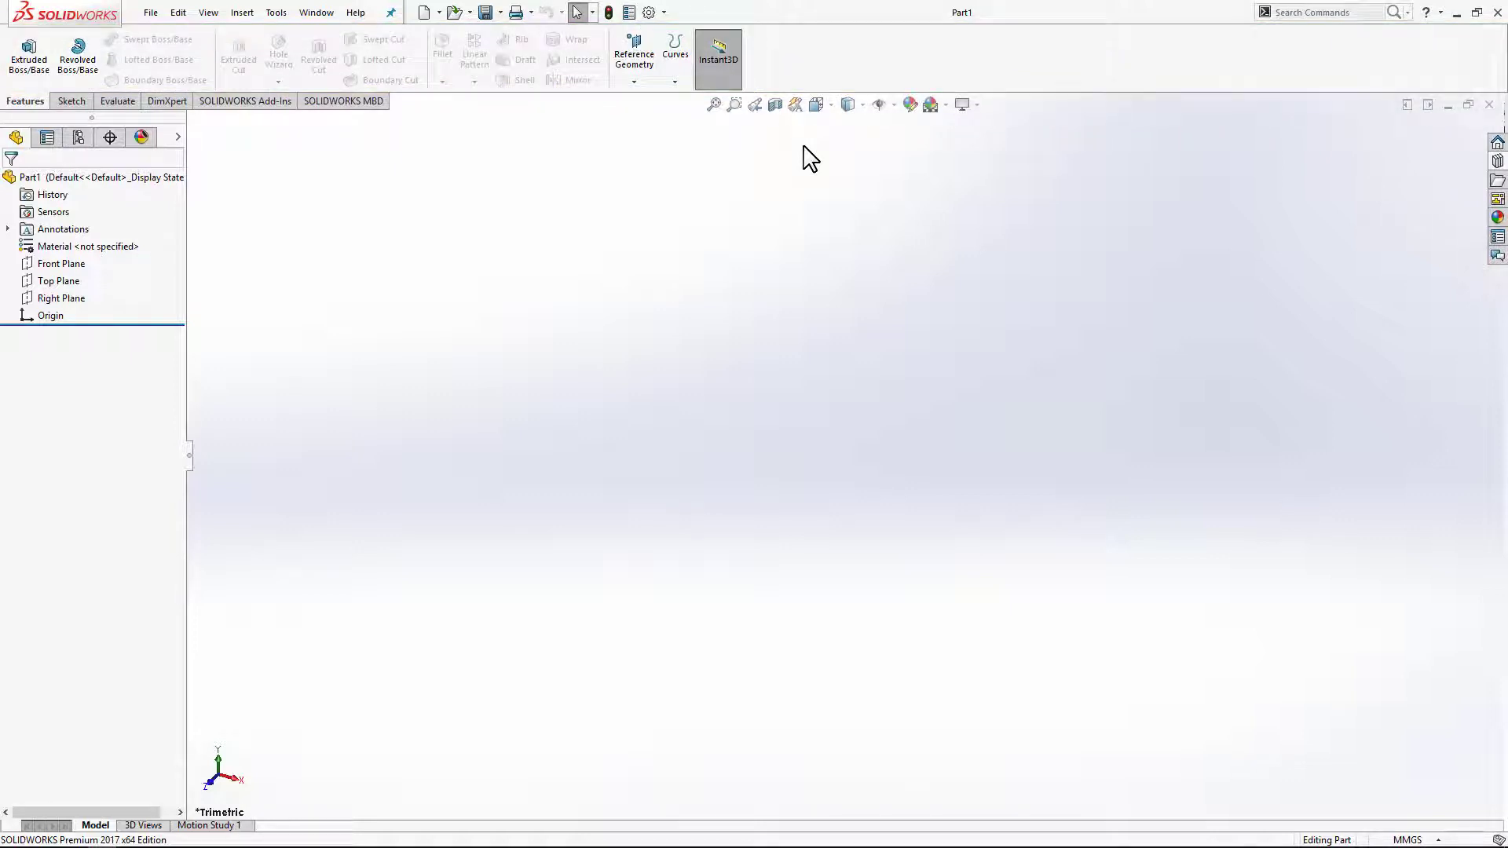
- Examine the Sketch, Evaluate and DimXpert tool sets and return to the Features tools
click(75, 101)
click(118, 102)
click(166, 102)
click(116, 102)
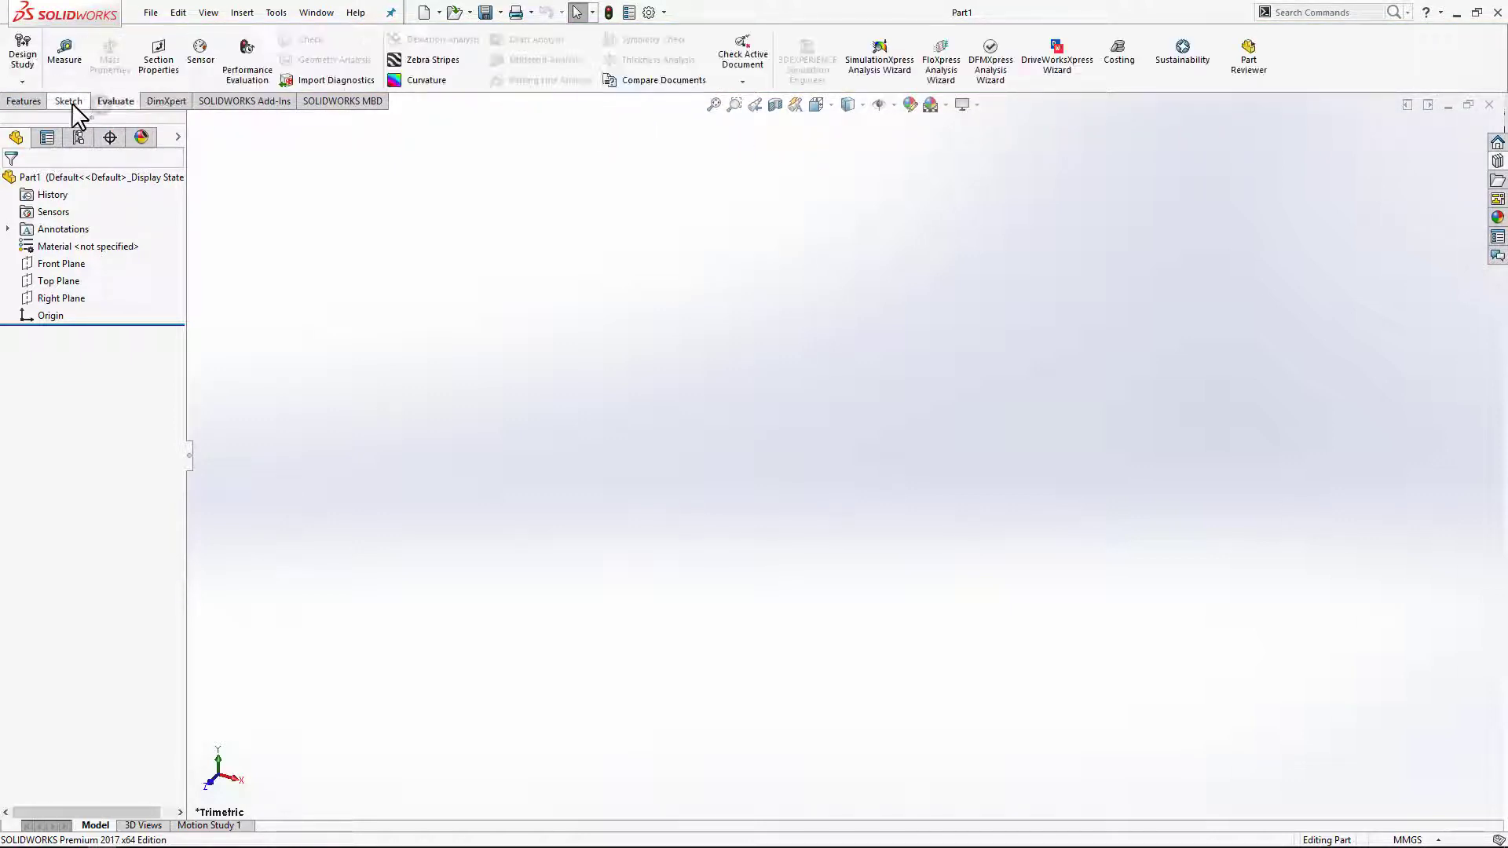
click(69, 102)
click(25, 102)
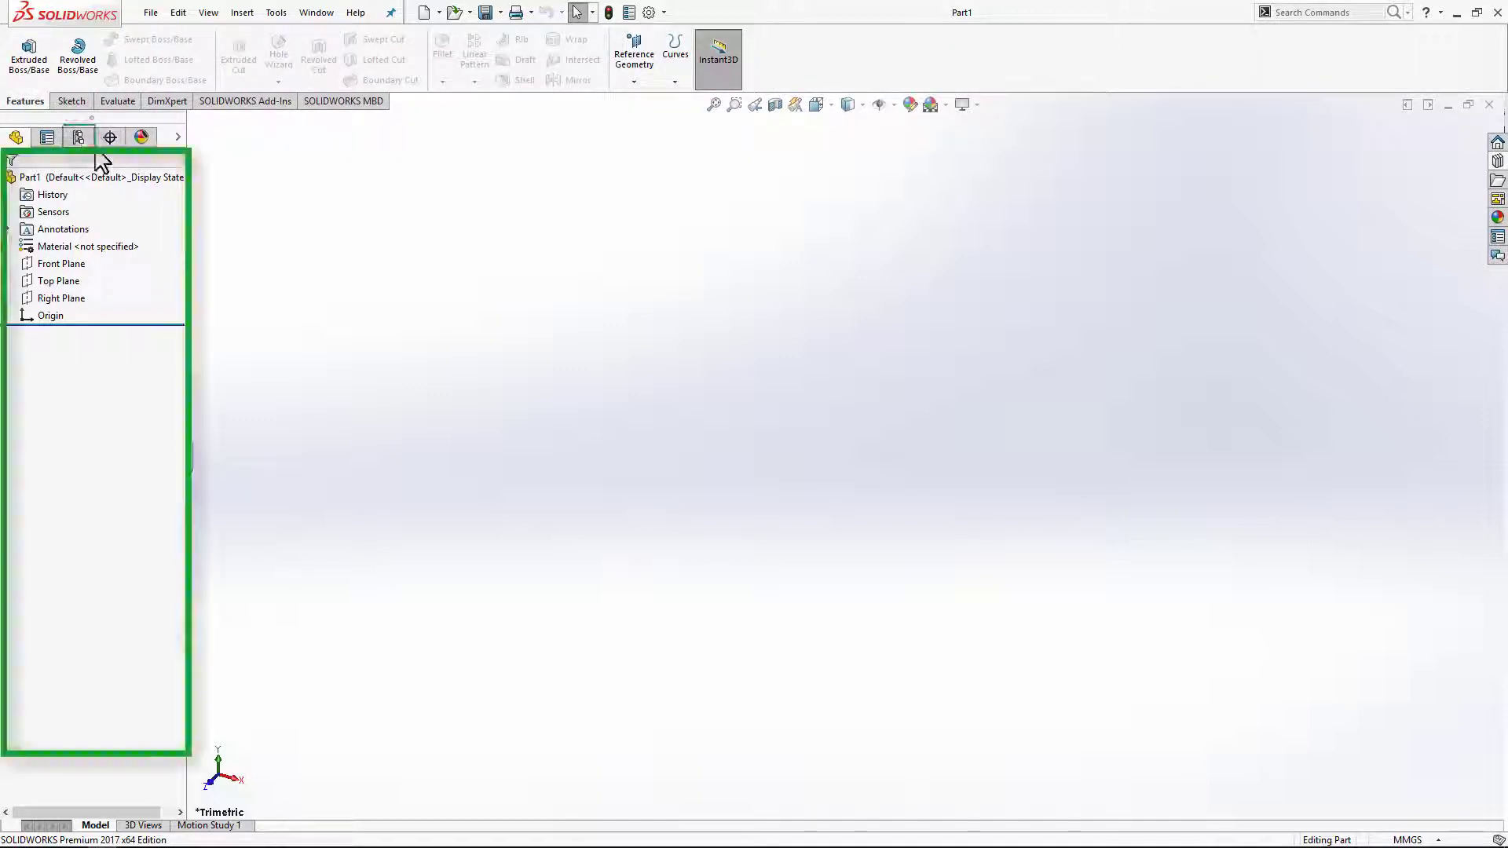
- Examine the part's configurations and its property manager, and return to the feature tree
click(79, 137)
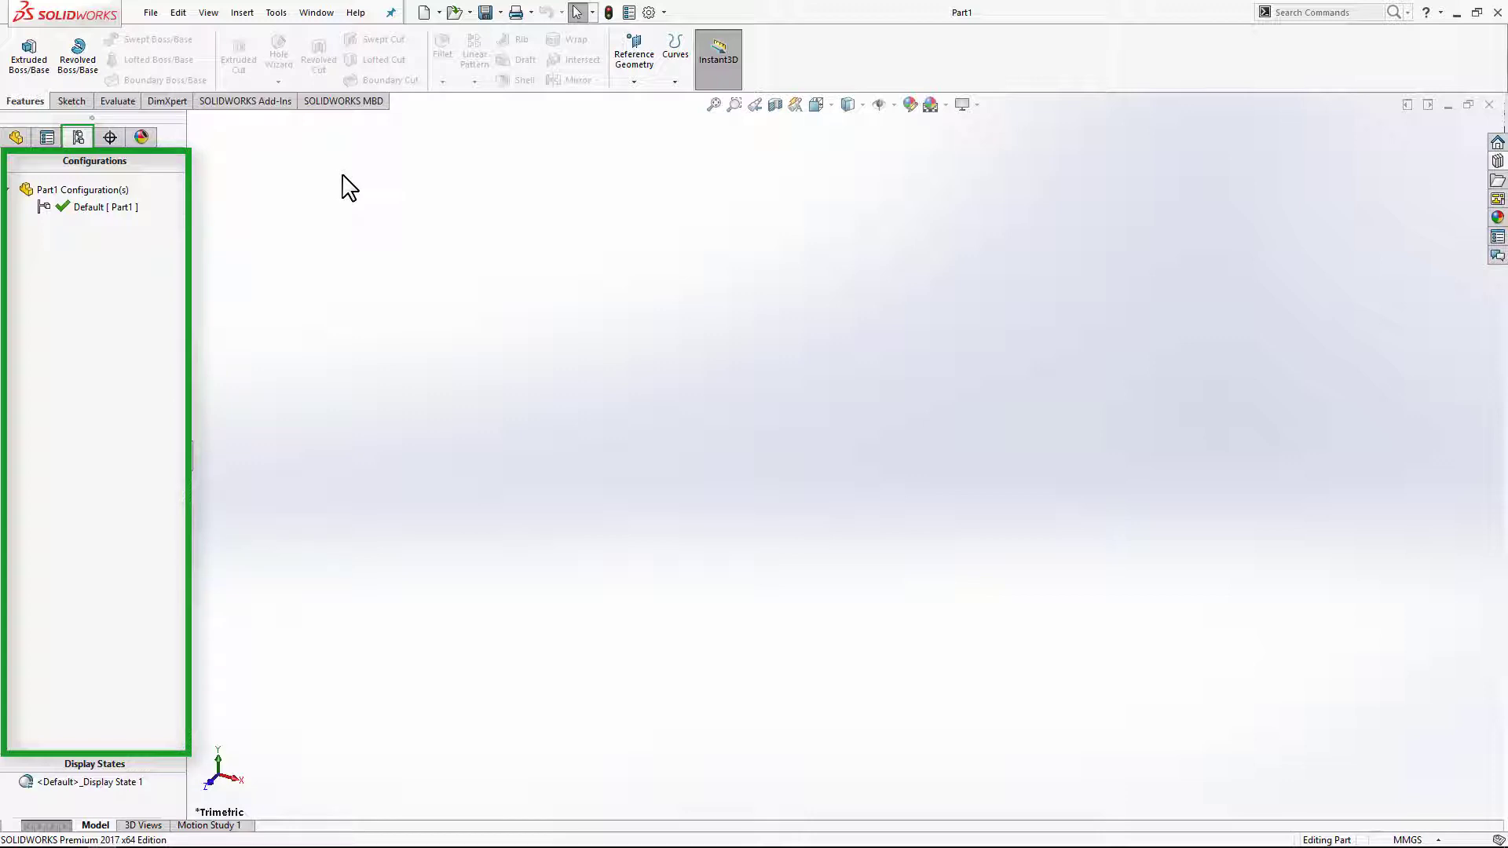
click(47, 137)
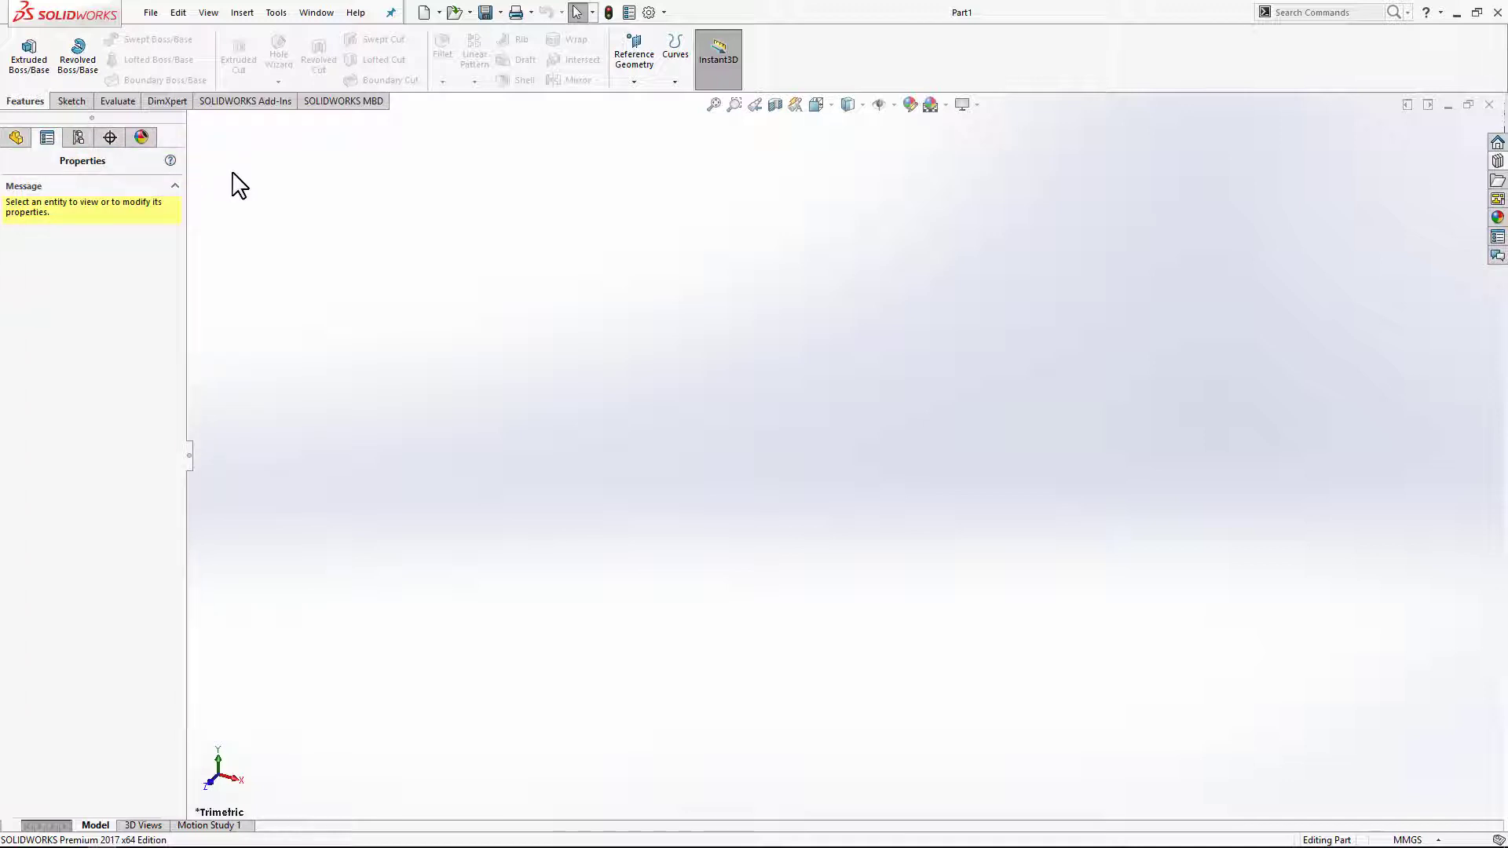
click(17, 138)
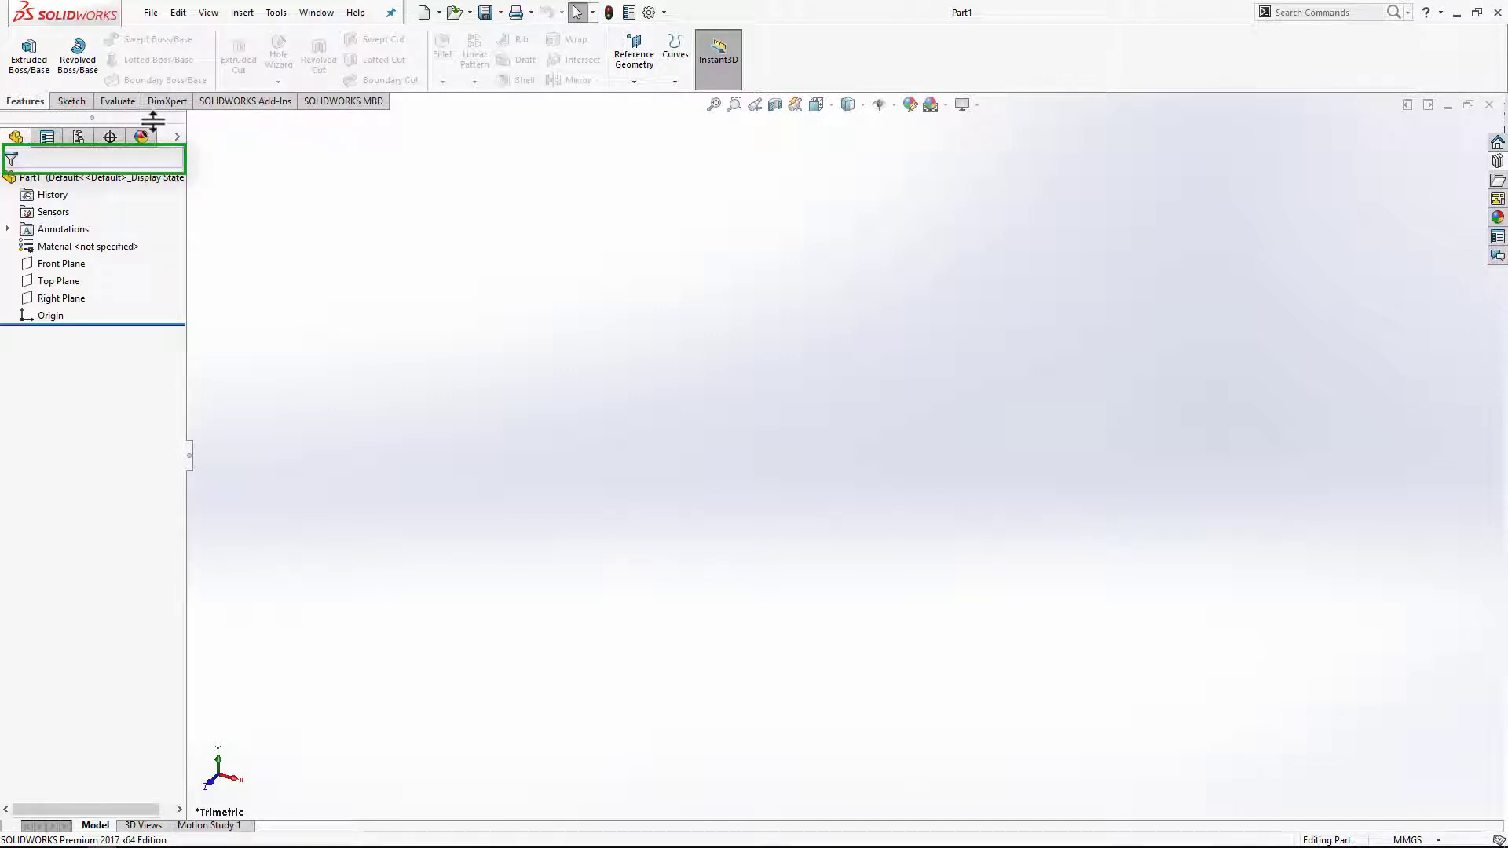
- Find the Front Plane by filtering the feature tree for "front", and clear the filter and selection
click(137, 155)
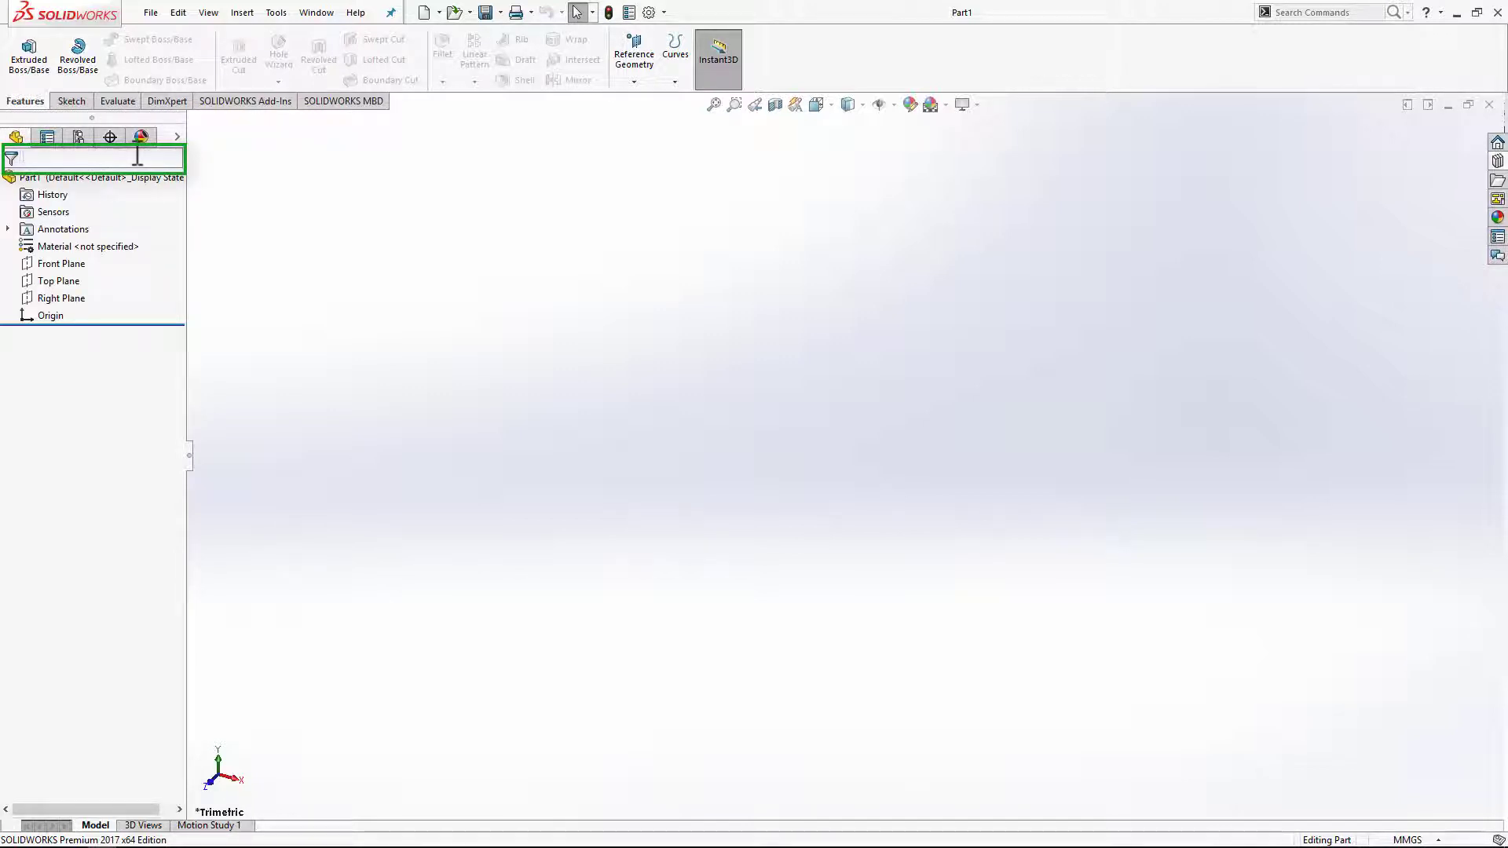
text(front)
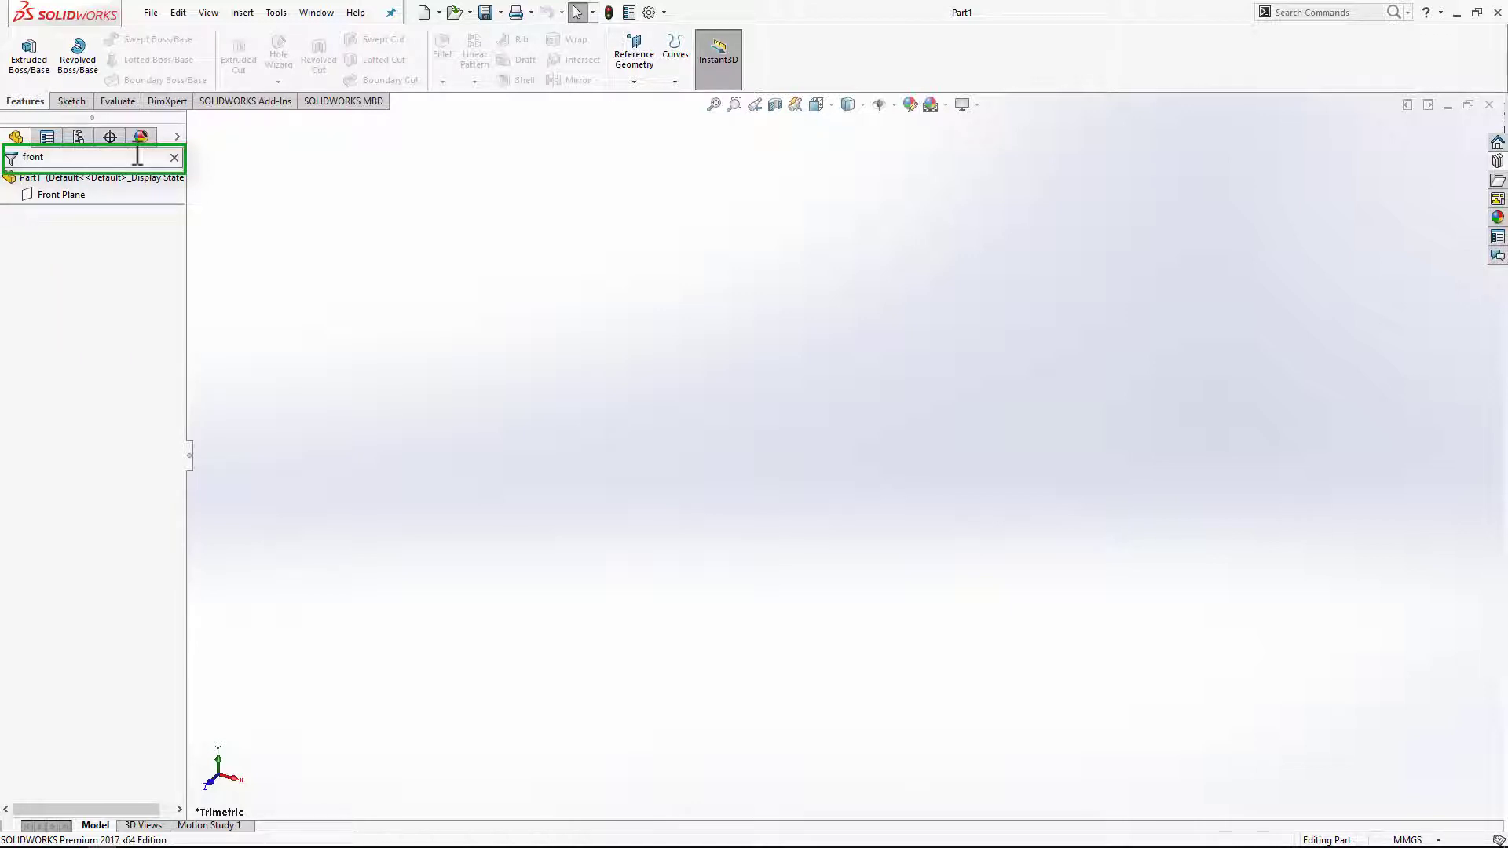
click(47, 195)
click(174, 158)
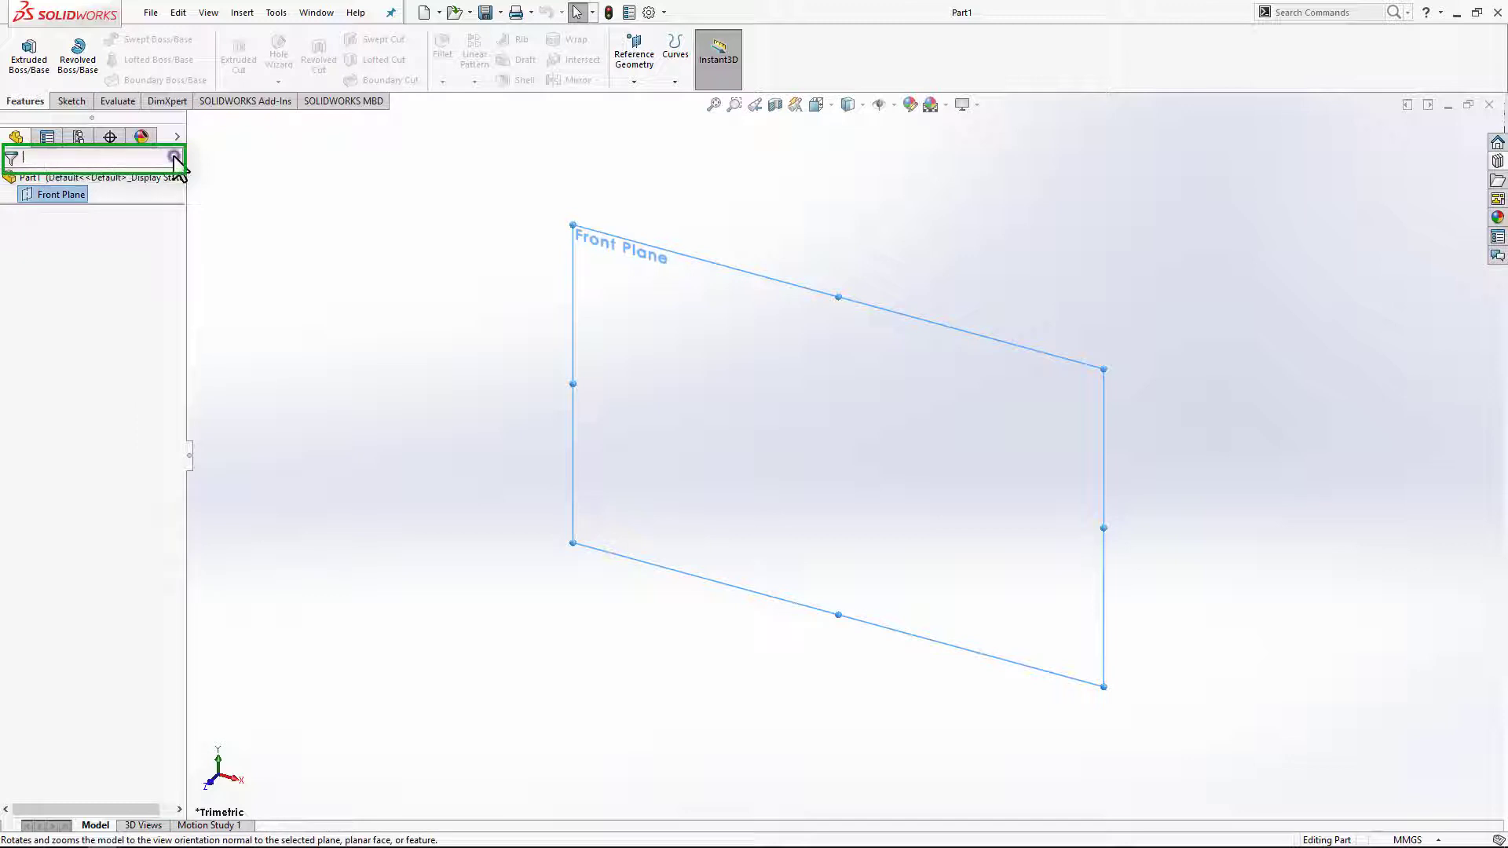
click(283, 190)
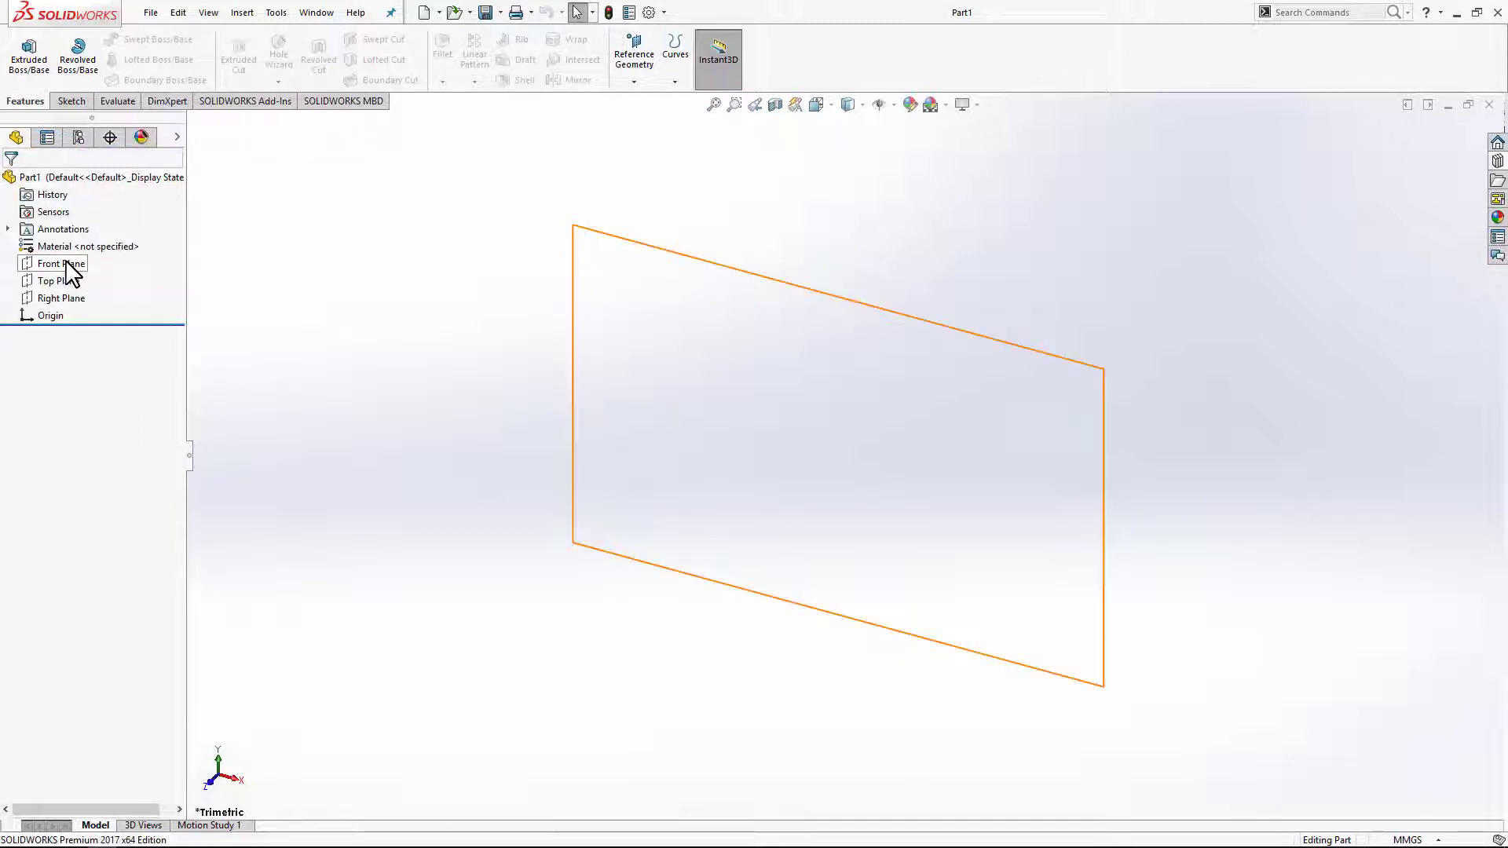
- Turn on the display of origins so the part's Origin is shown in the graphics area
click(48, 317)
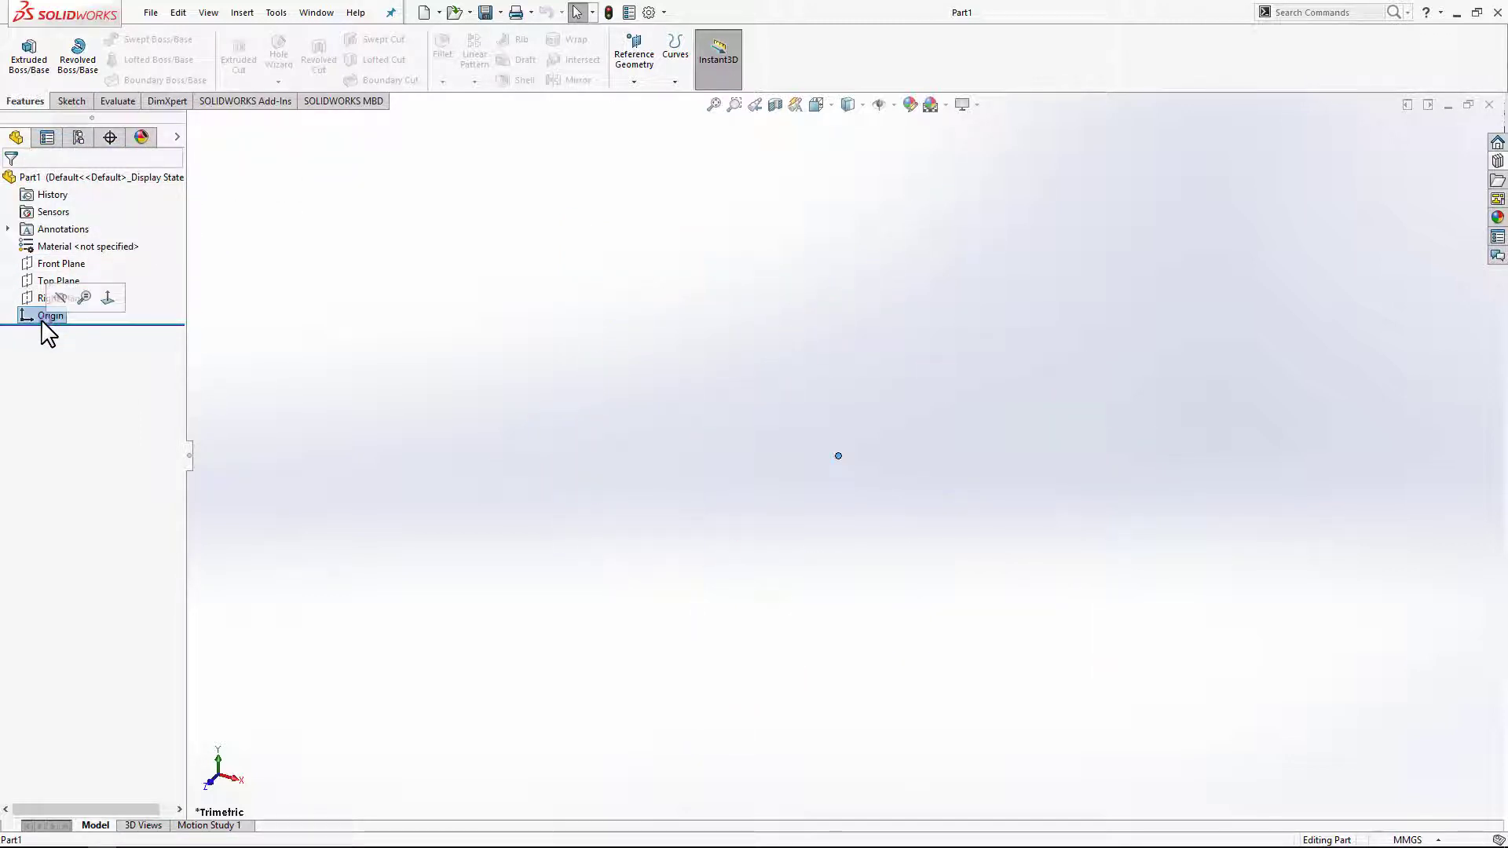
click(894, 105)
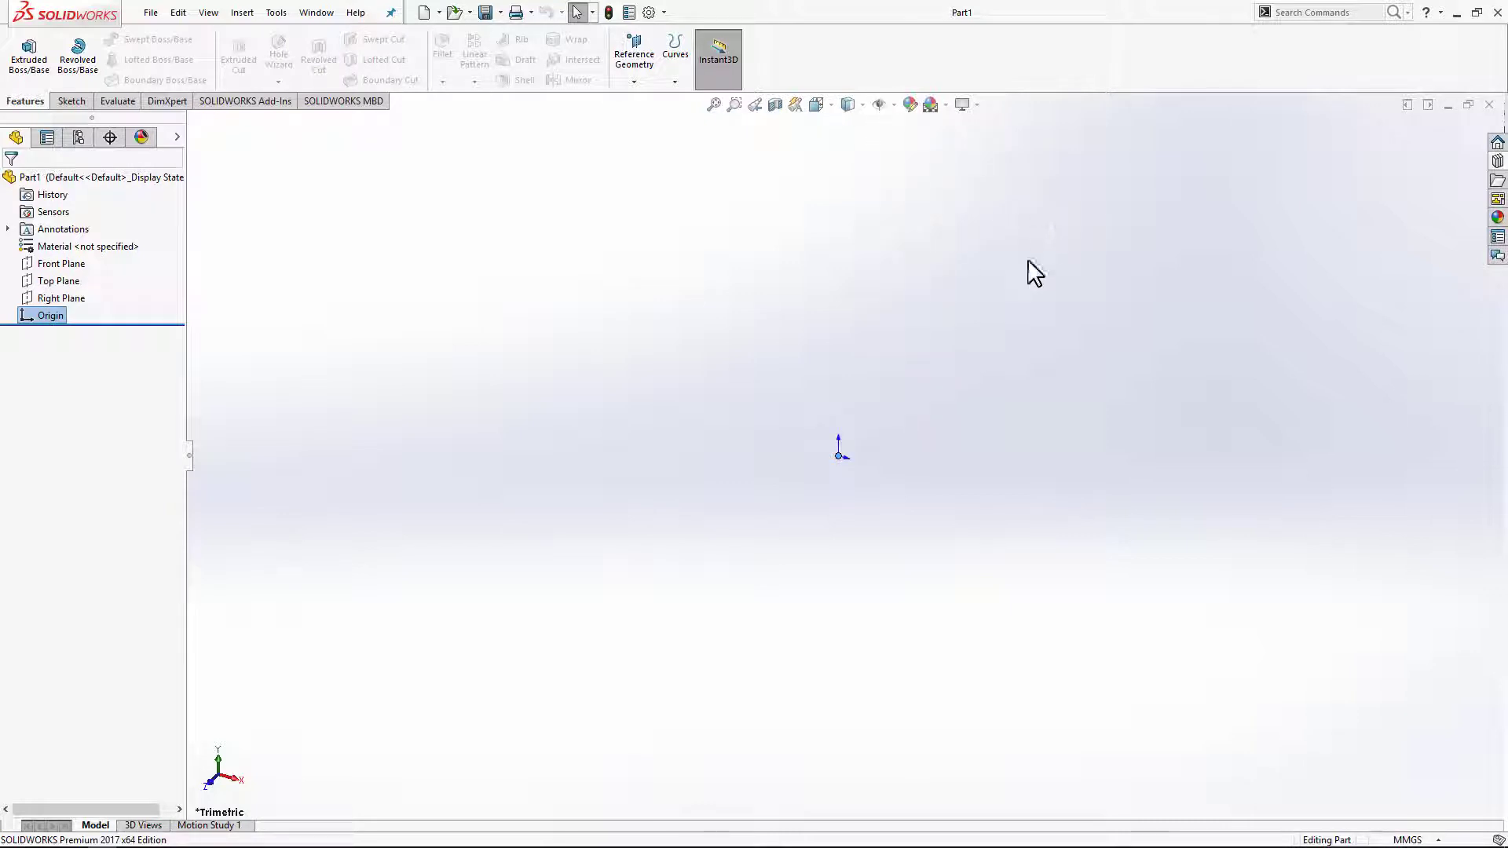
click(899, 505)
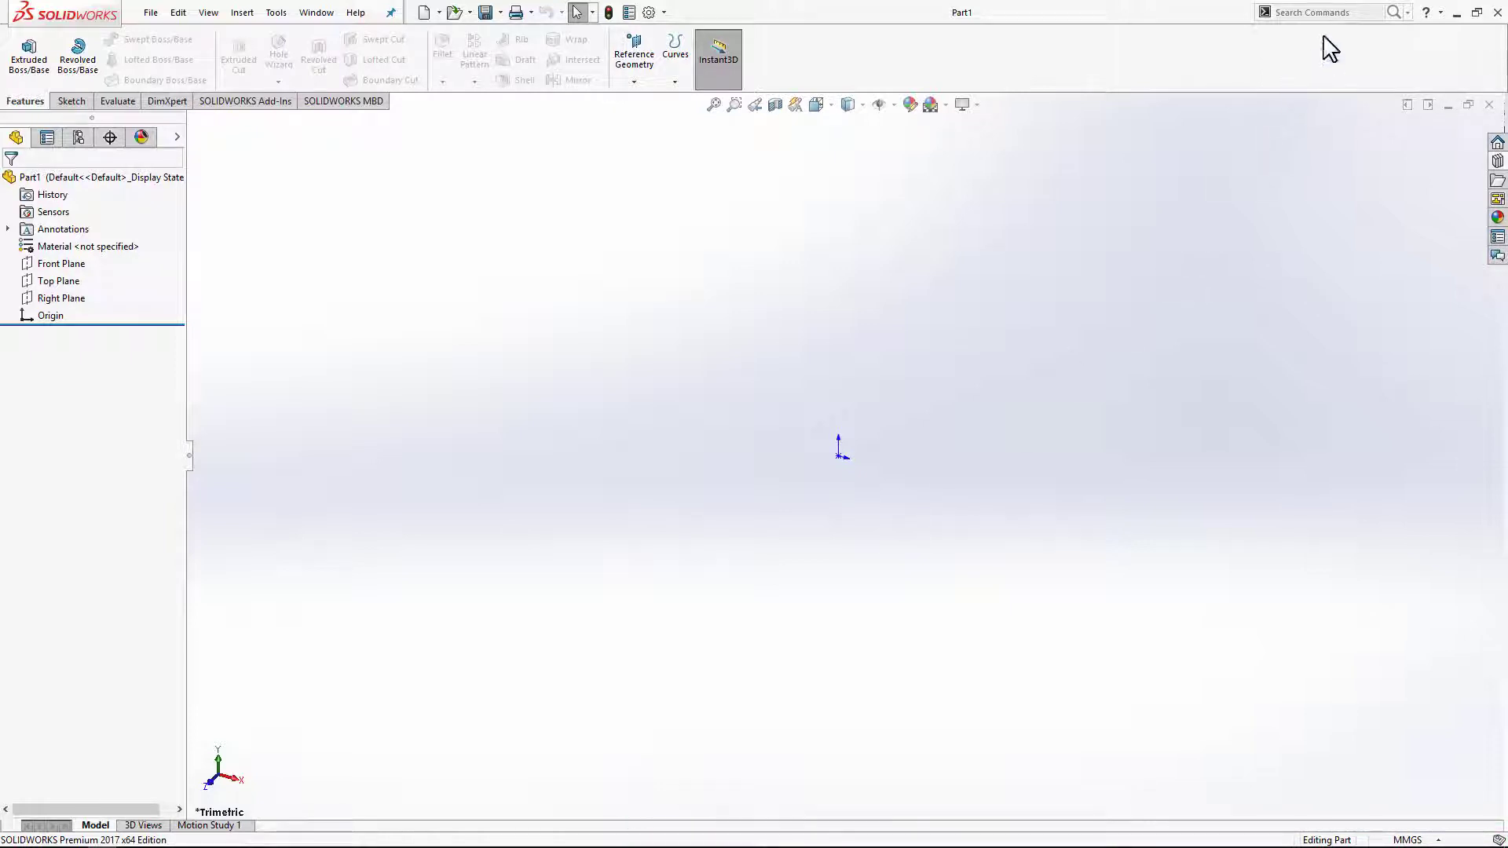
- Search the commands for "circle" and locate the Circle tool in the interface
click(1344, 12)
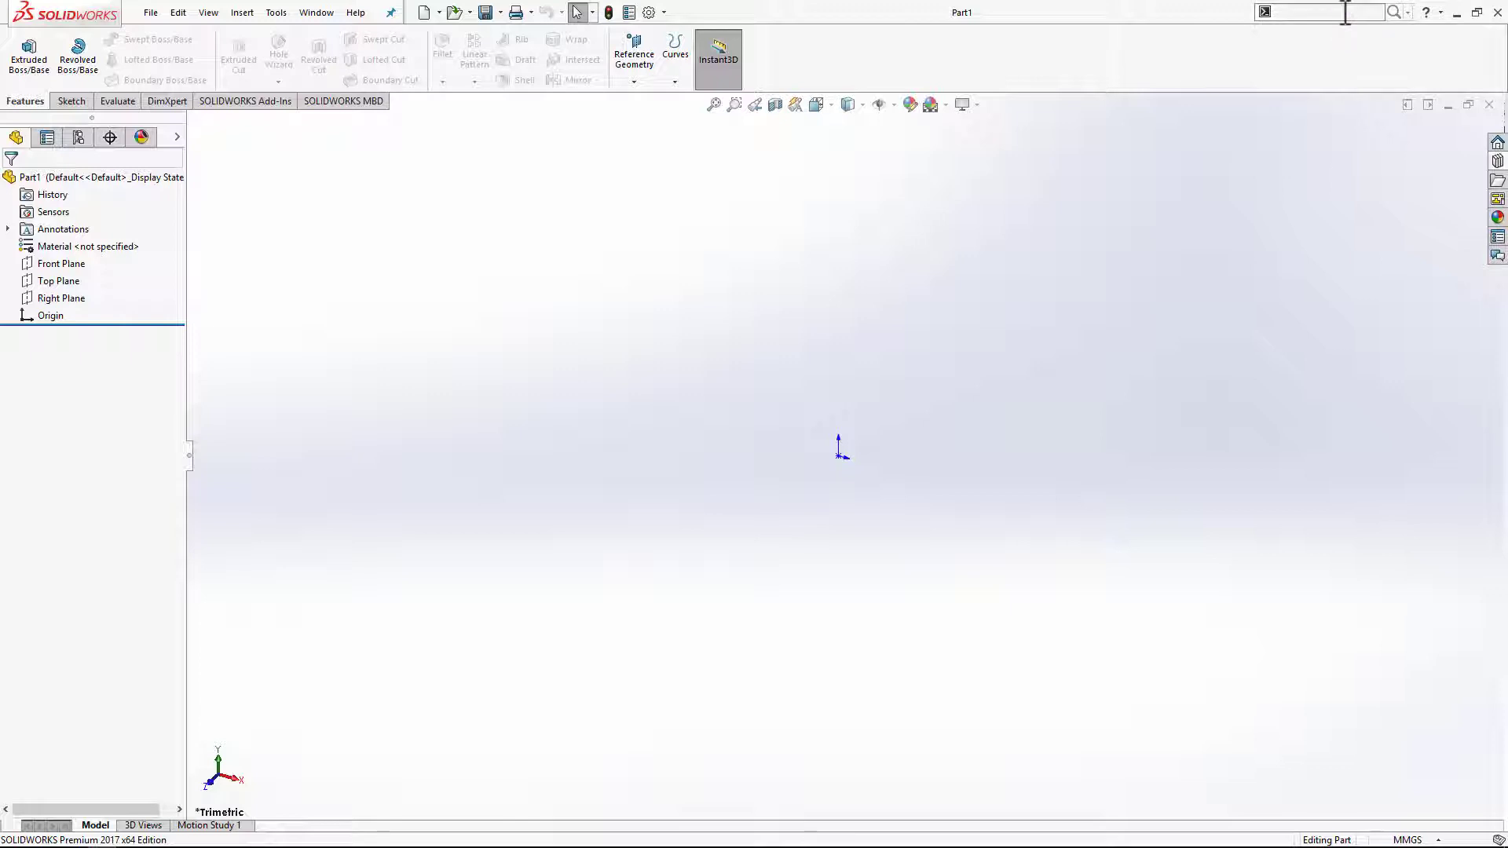
click(1407, 12)
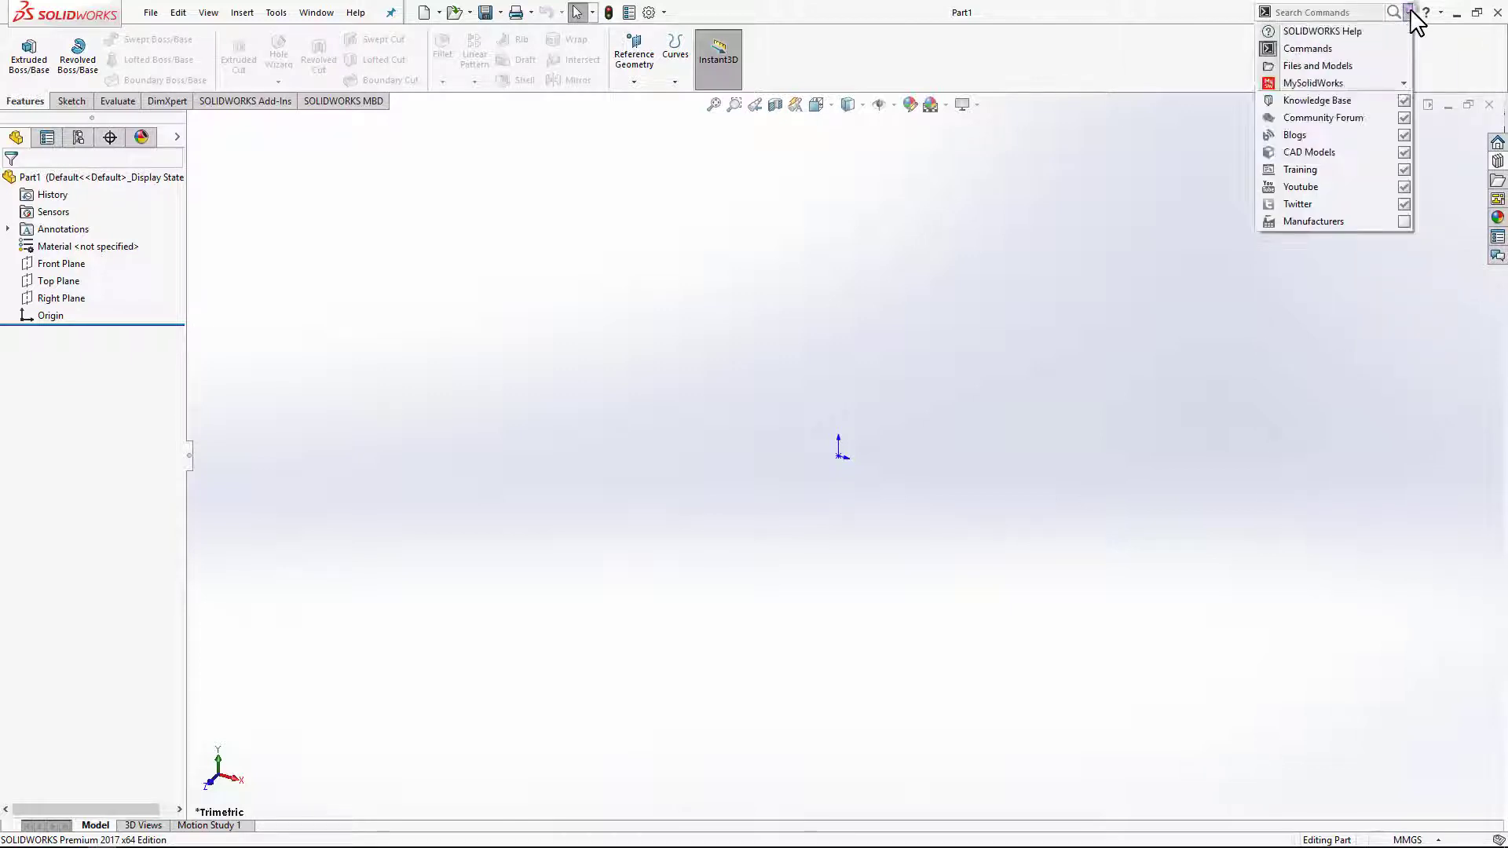
click(1302, 50)
click(1312, 11)
text(c)
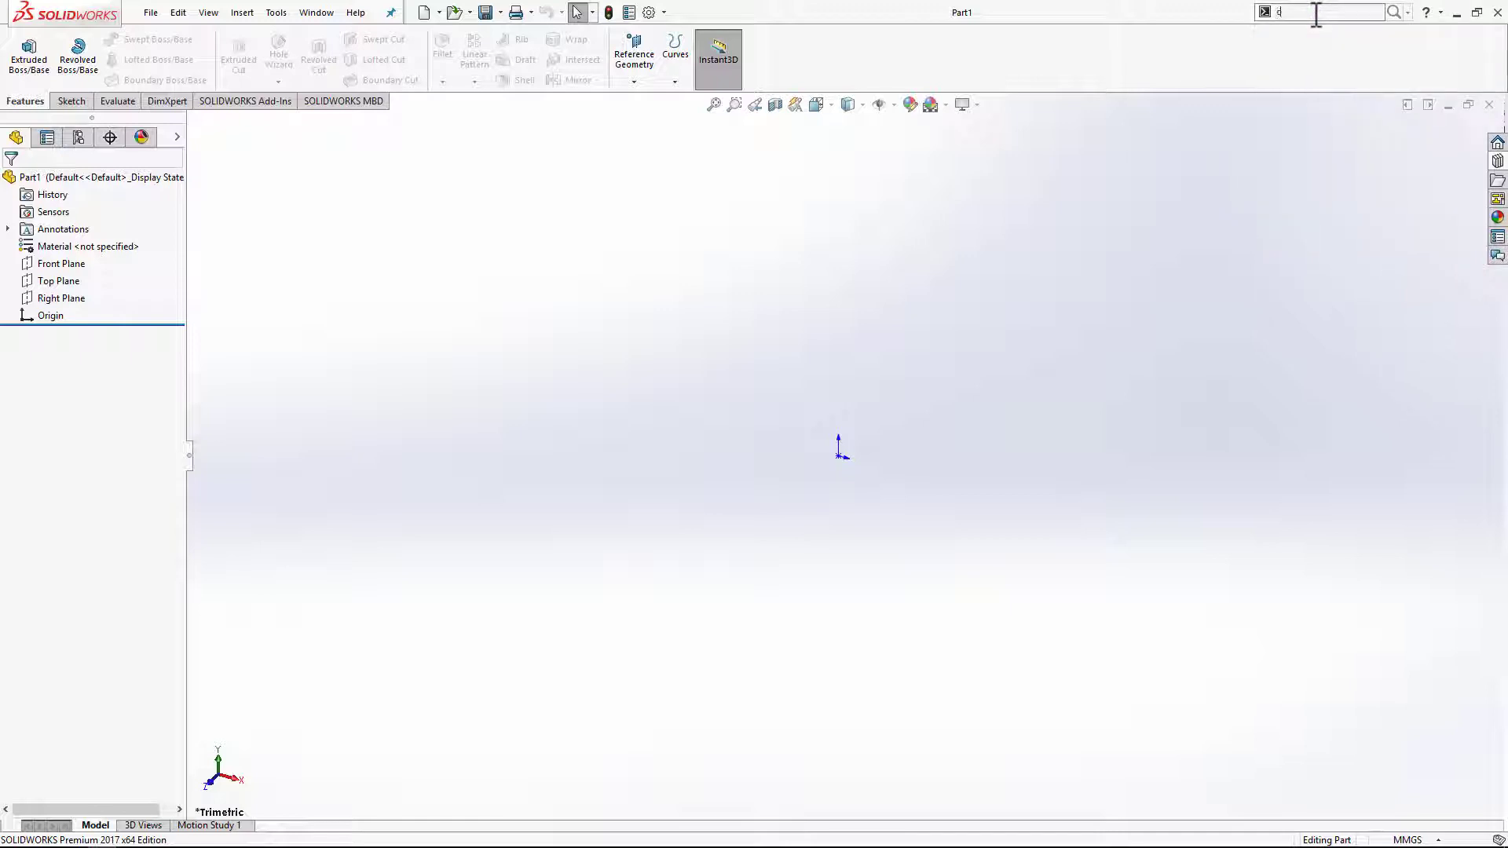
text(ircle)
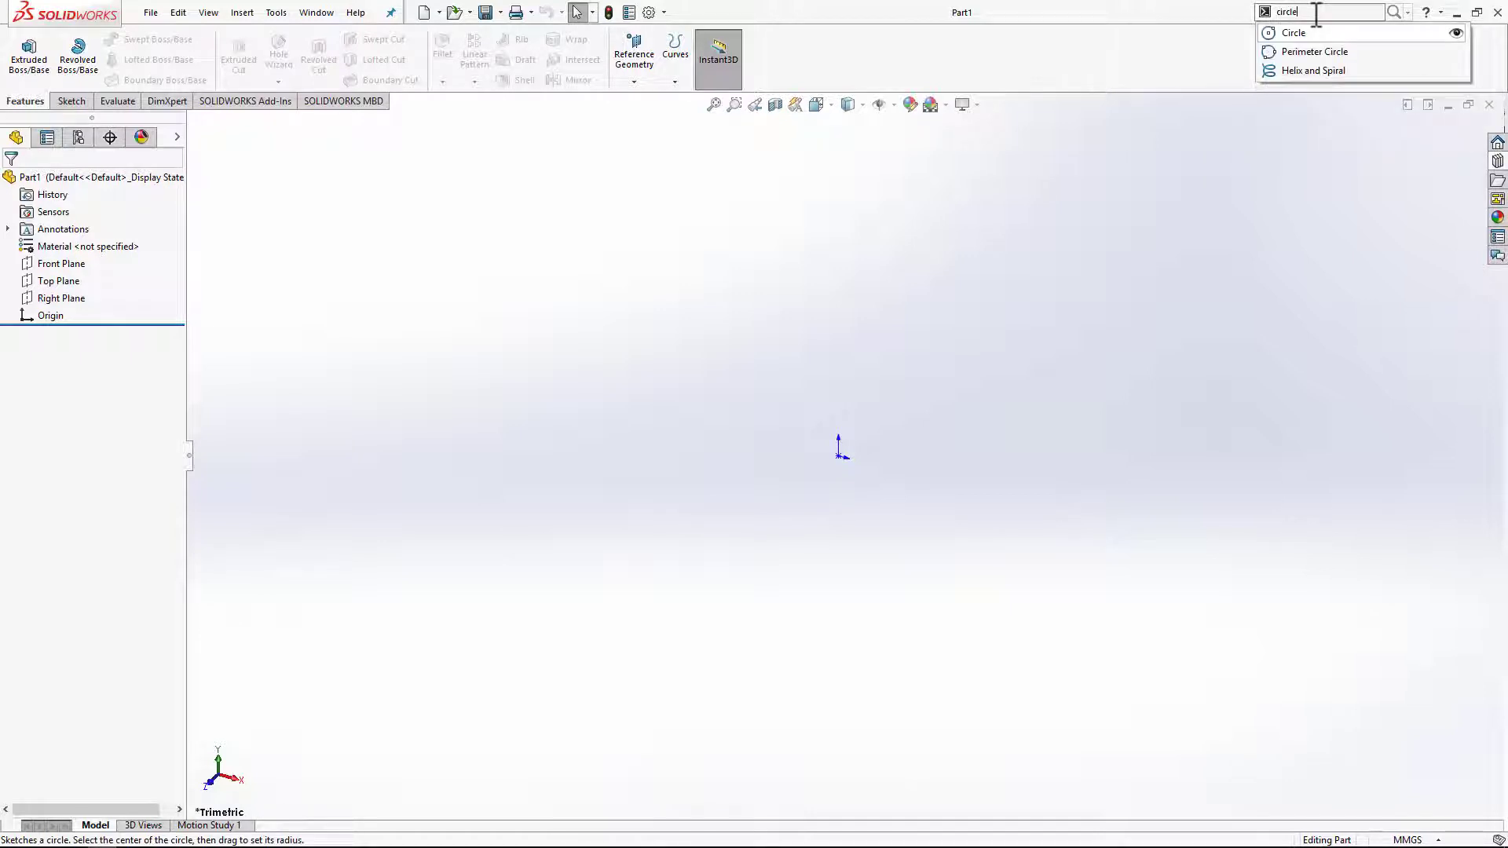
click(1456, 33)
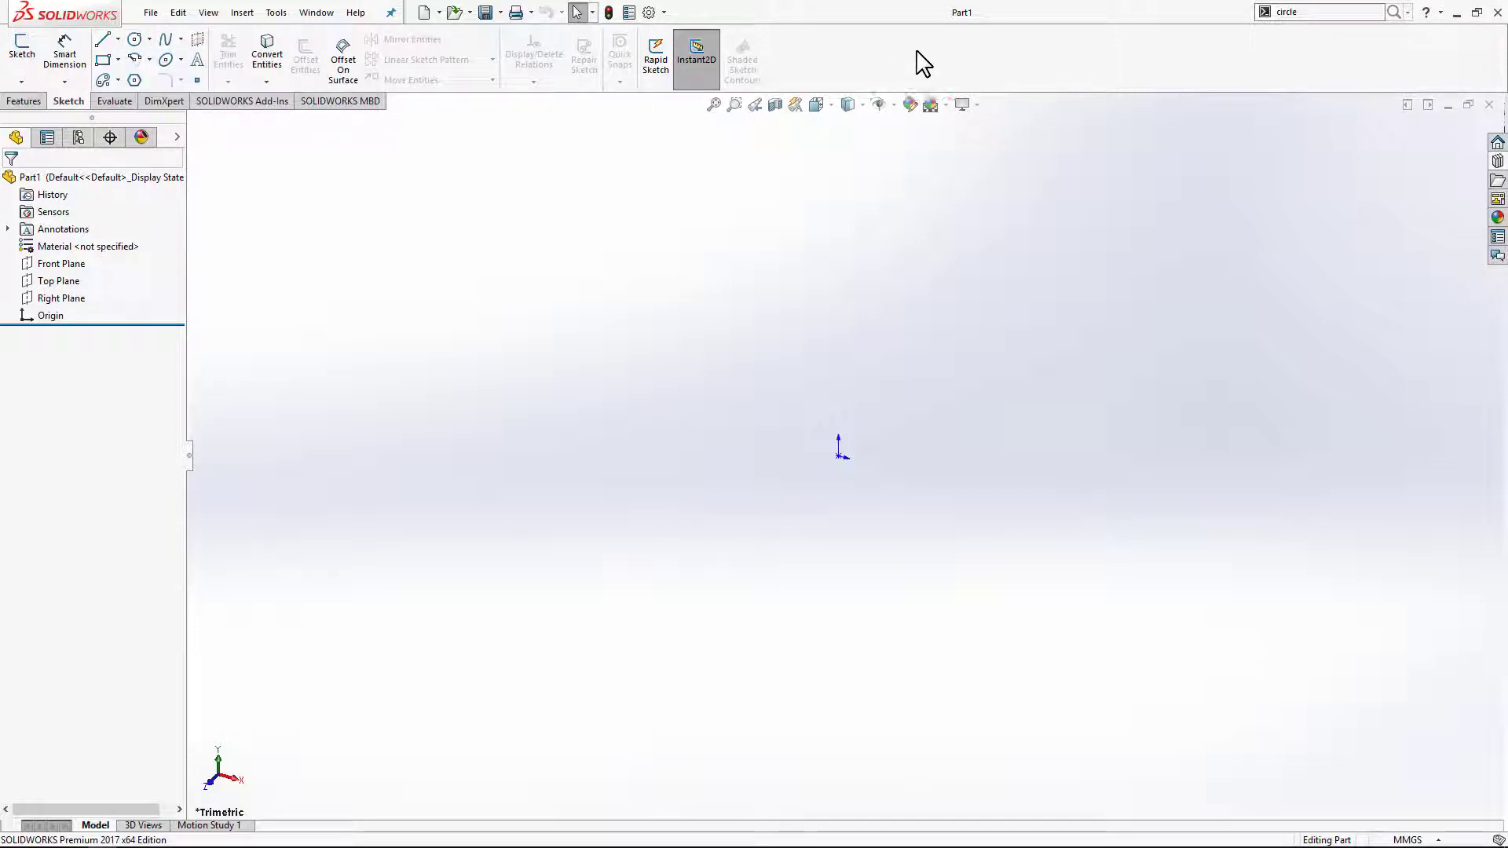
- Switch the search scope to SOLIDWORKS Help and search for "user interface overview"
click(1408, 13)
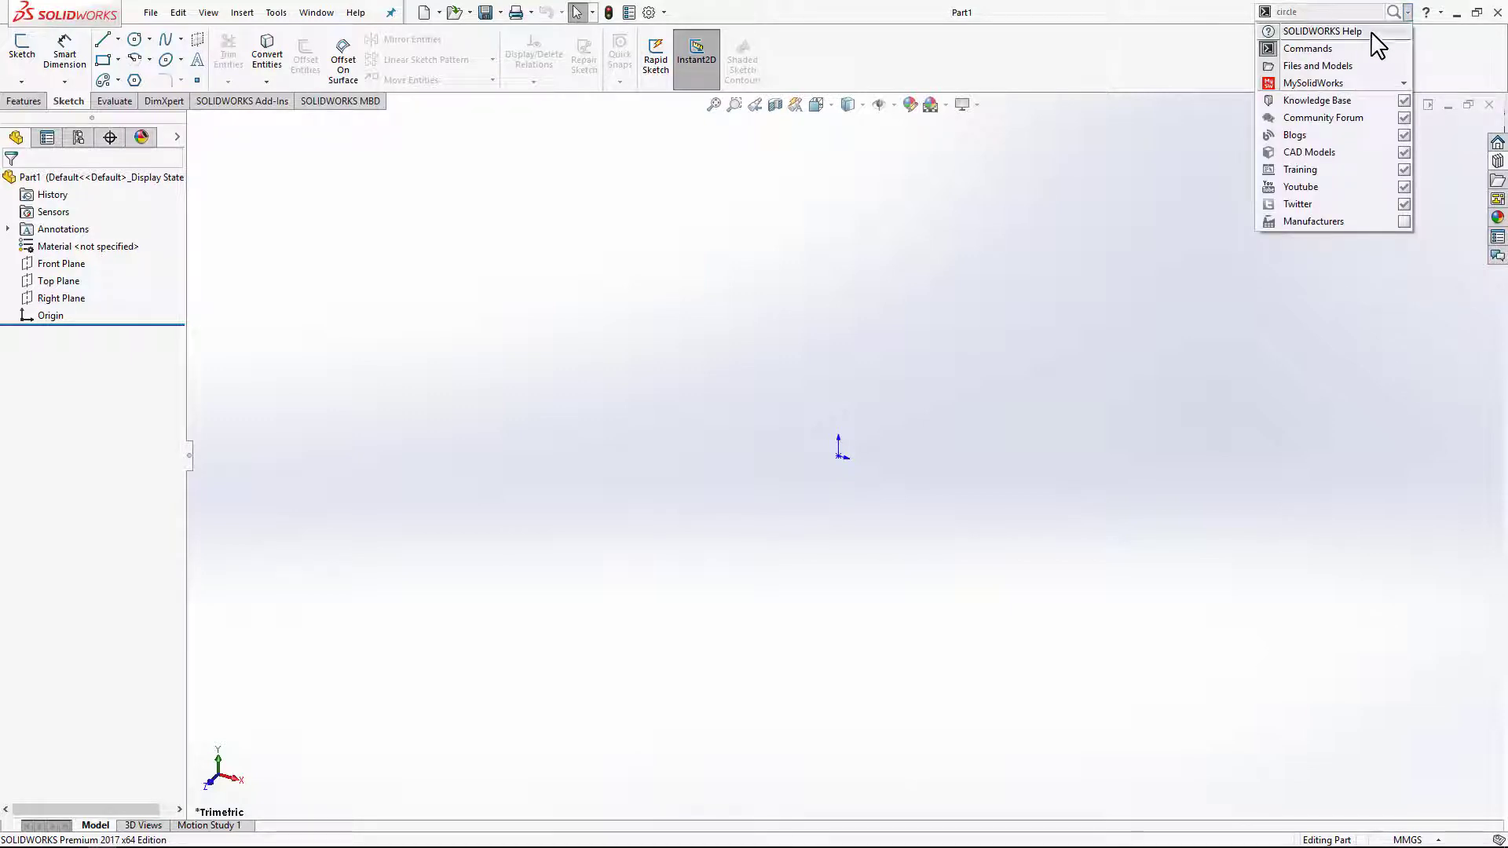
click(1322, 32)
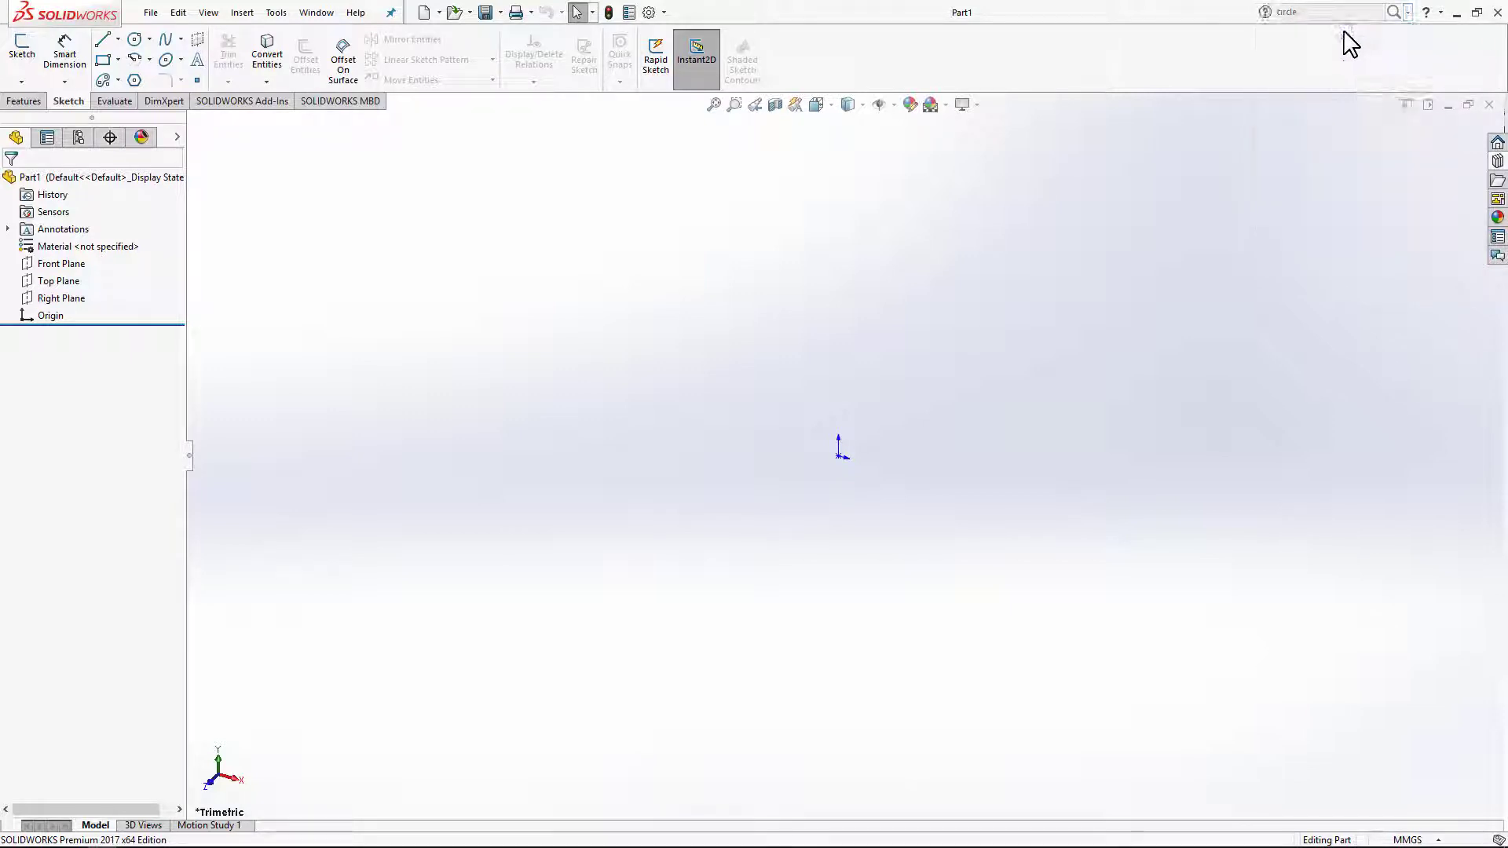
click(1327, 14)
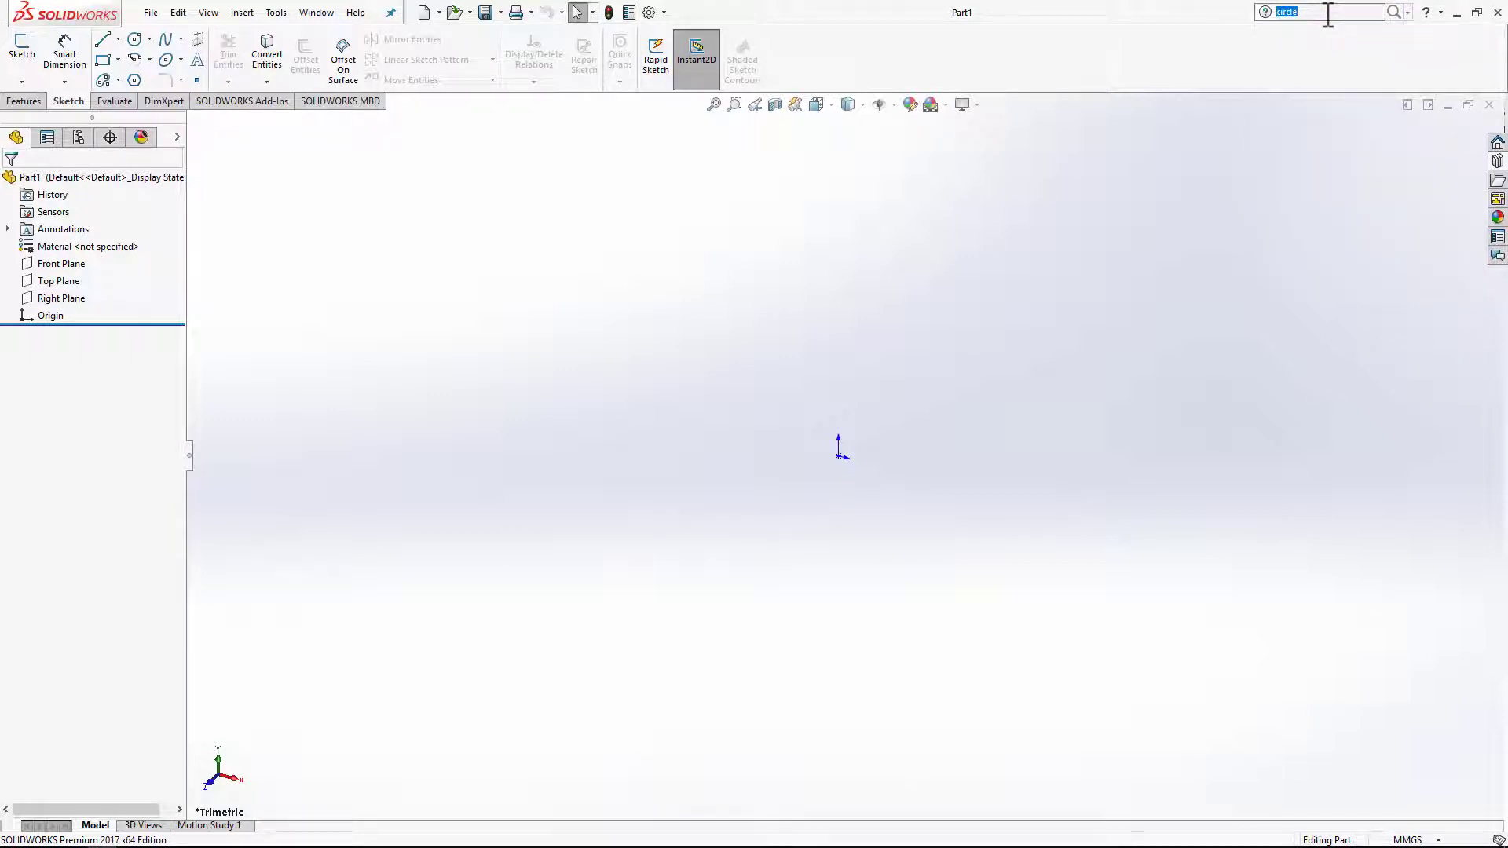
text(user interfa)
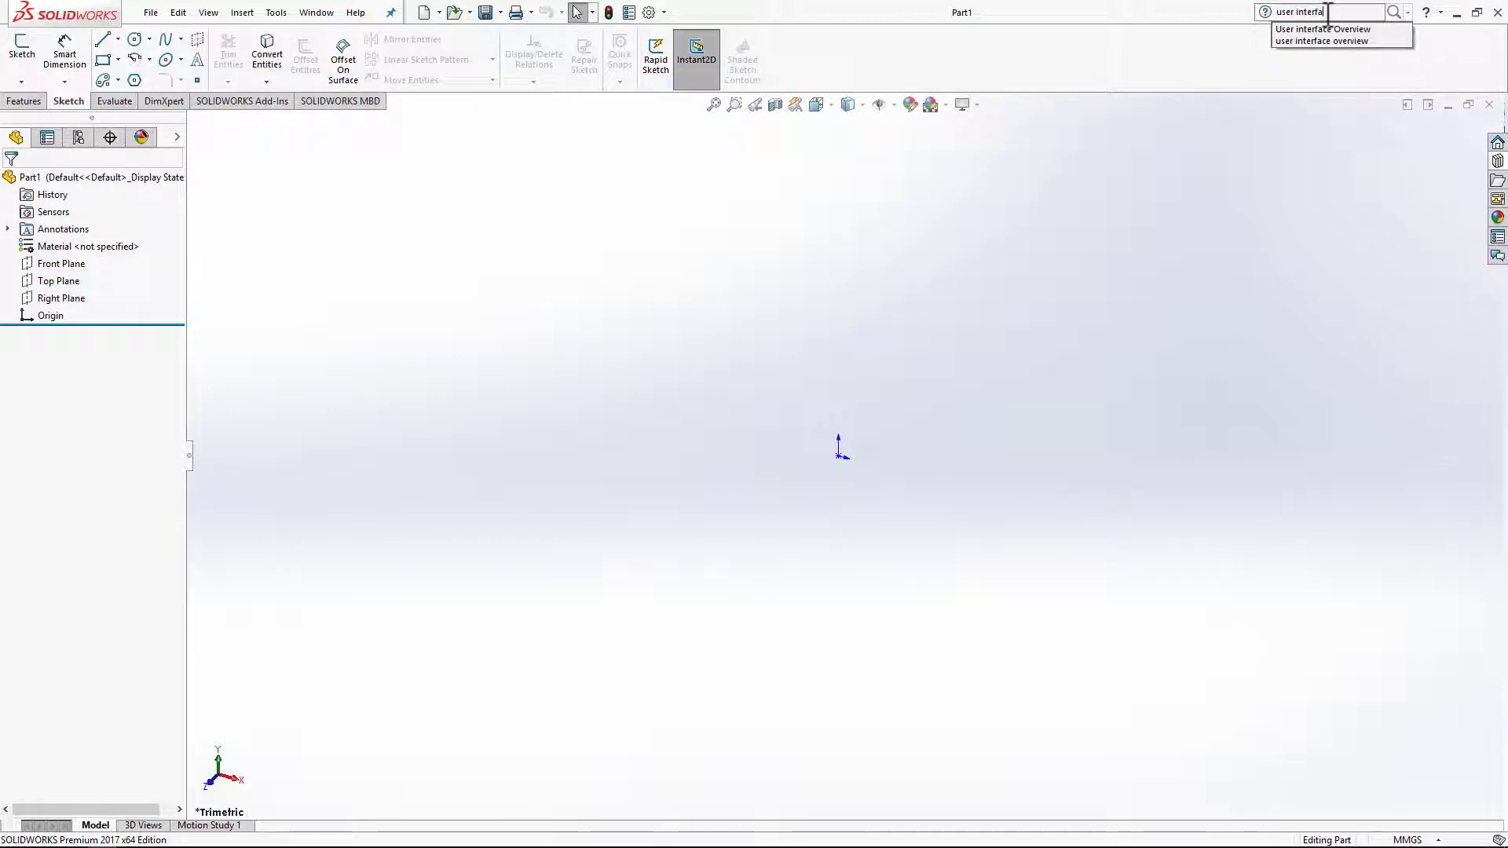
text(ce overview)
key(Return)
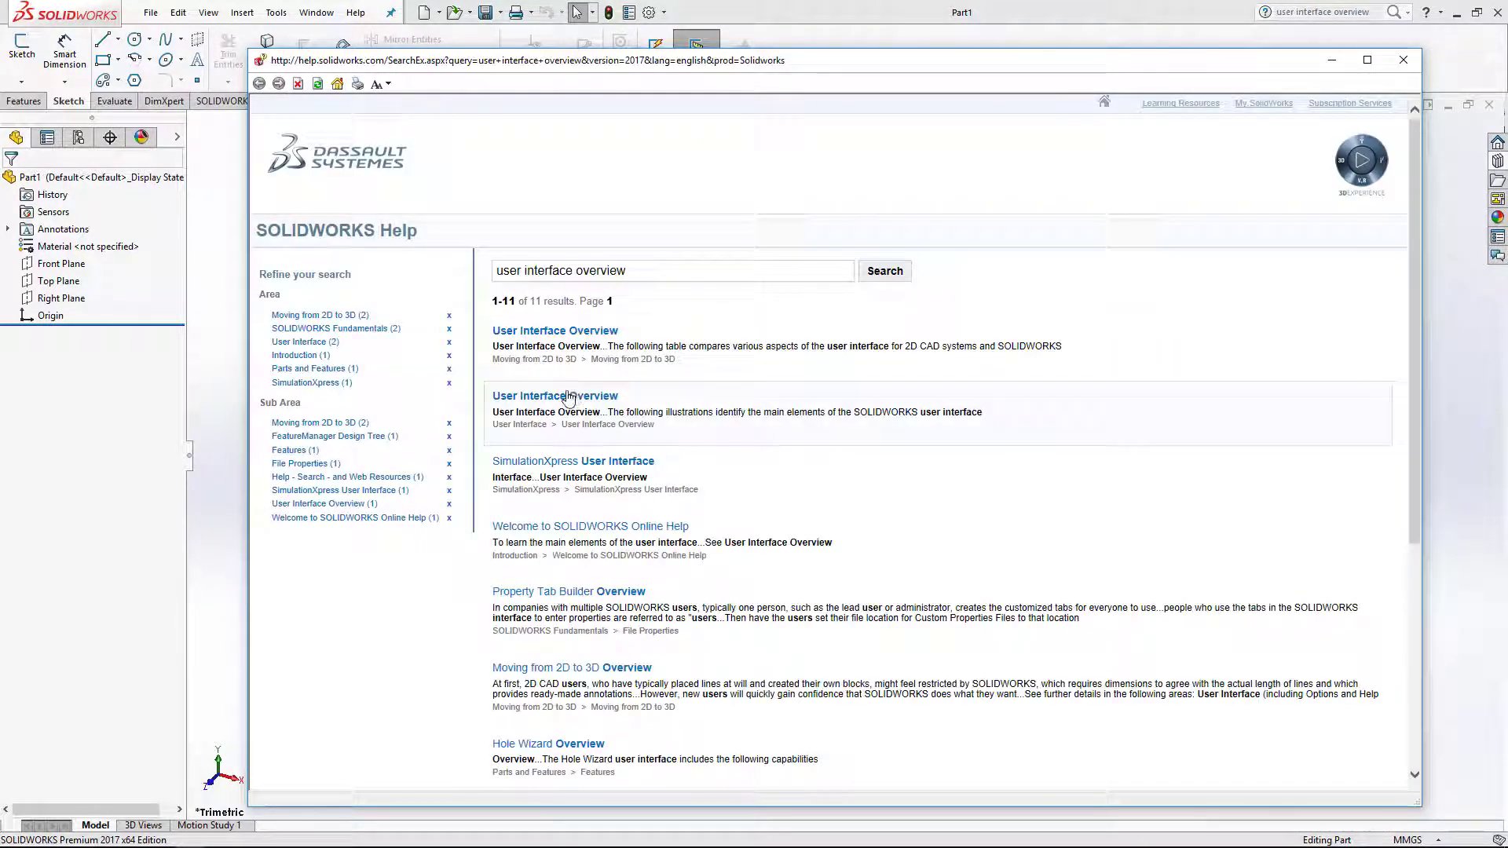
- Open the User Interface Overview topic from the User Interface area and examine its illustrations of the interface elements
click(568, 397)
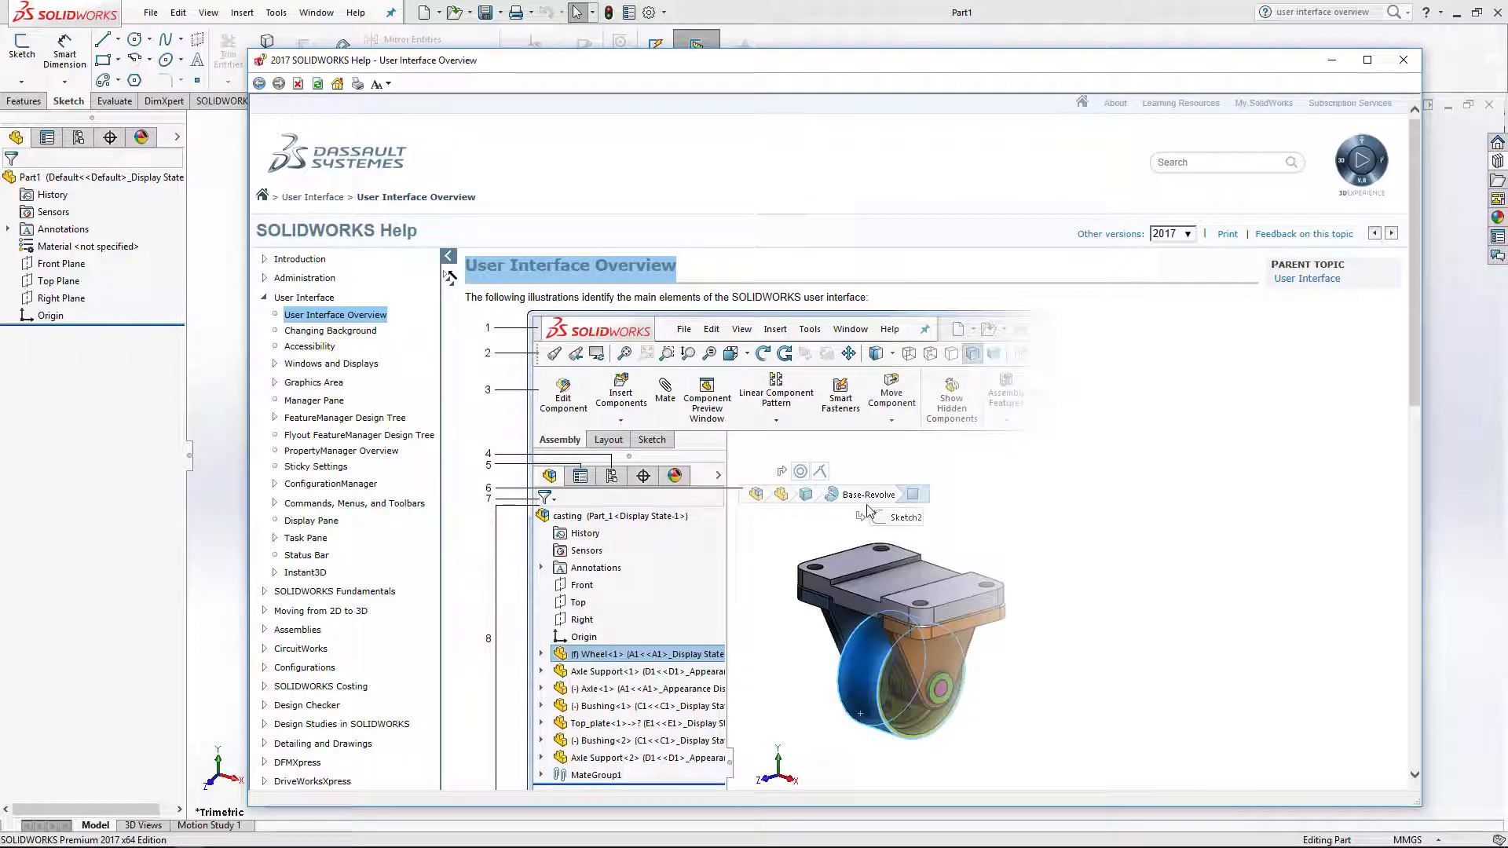
scroll(870, 511, down, 1)
scroll(869, 511, down, 5)
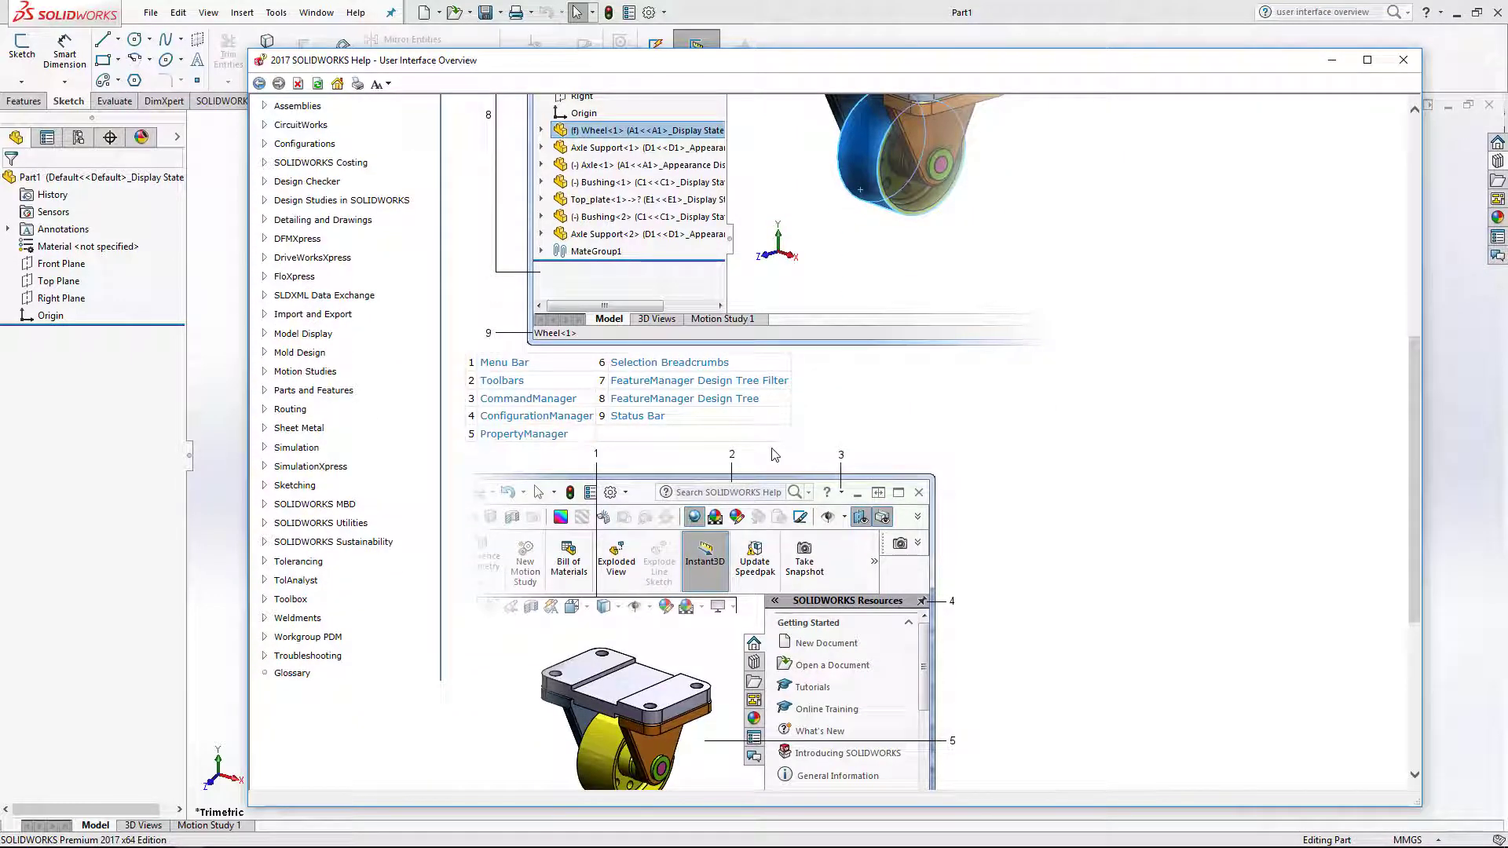
scroll(774, 454, down, 4)
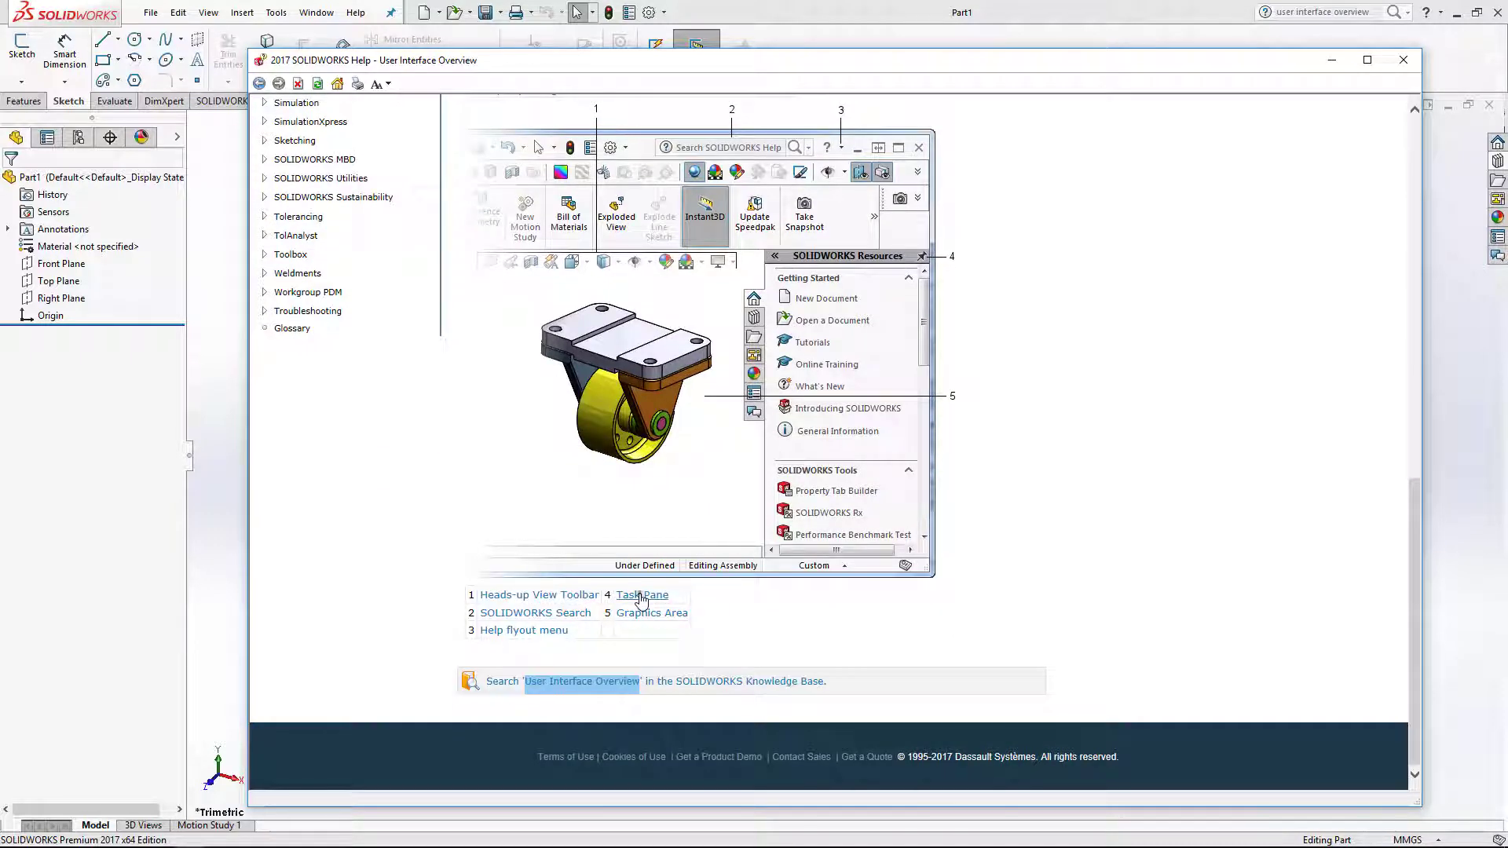
- Open the linked Task Pane help topic and read through its description
click(640, 597)
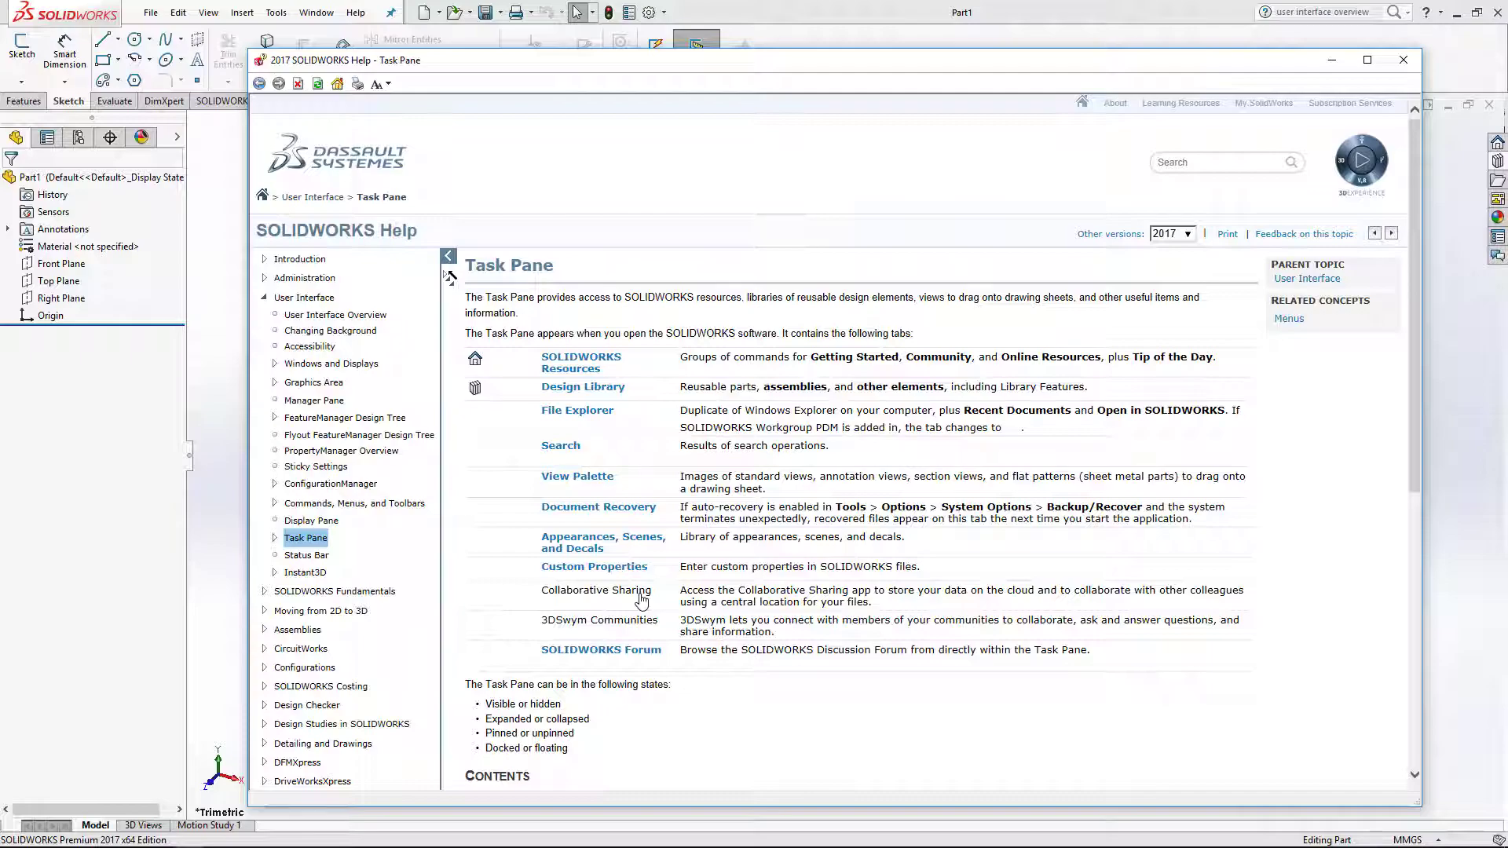
scroll(641, 599, down, 6)
scroll(641, 600, up, 2)
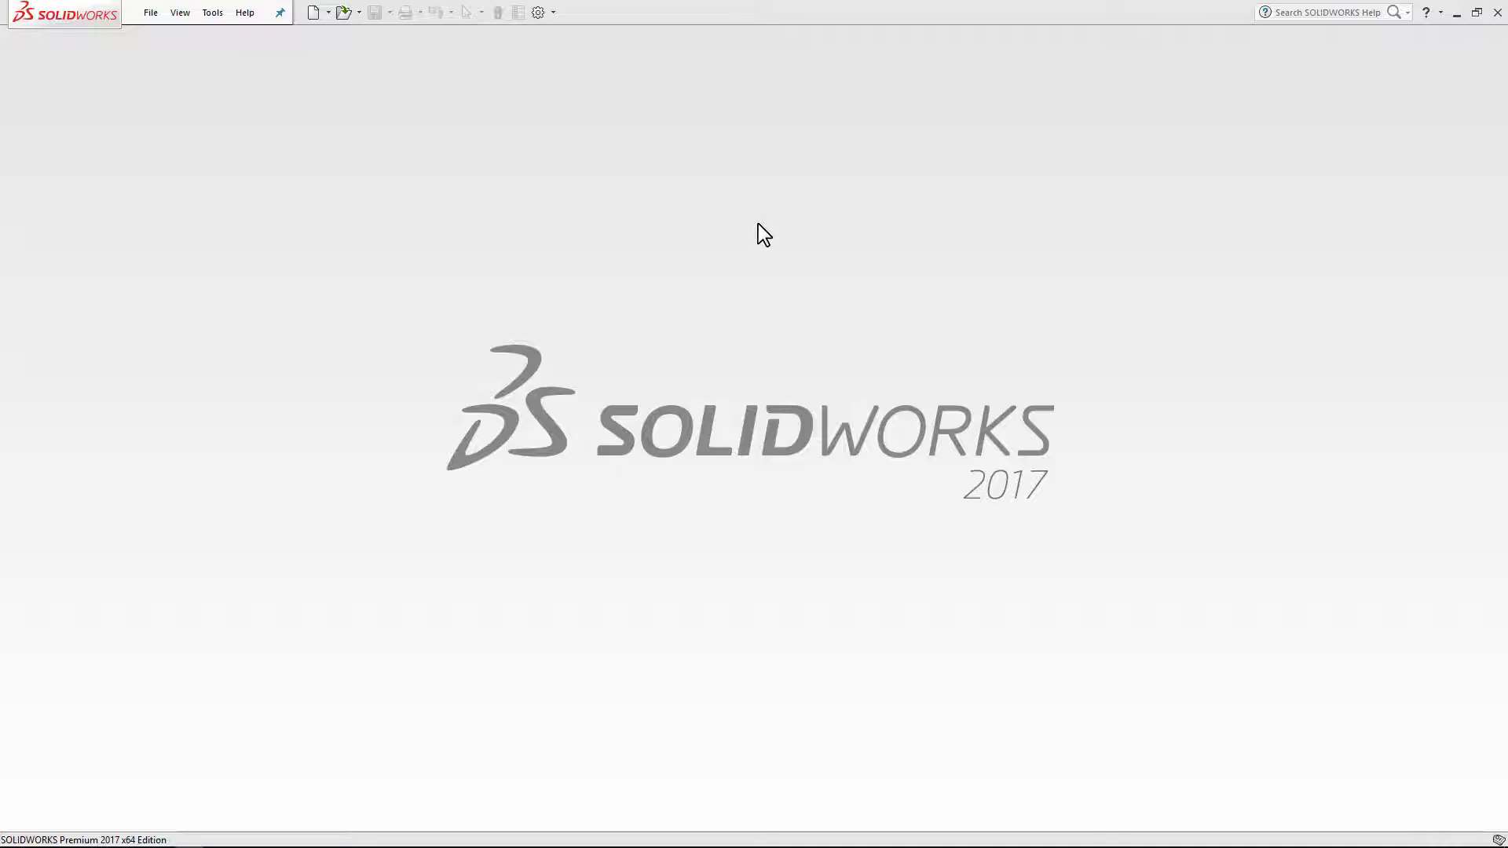
- Create a new part document and start a sketch on the Front Plane
click(315, 13)
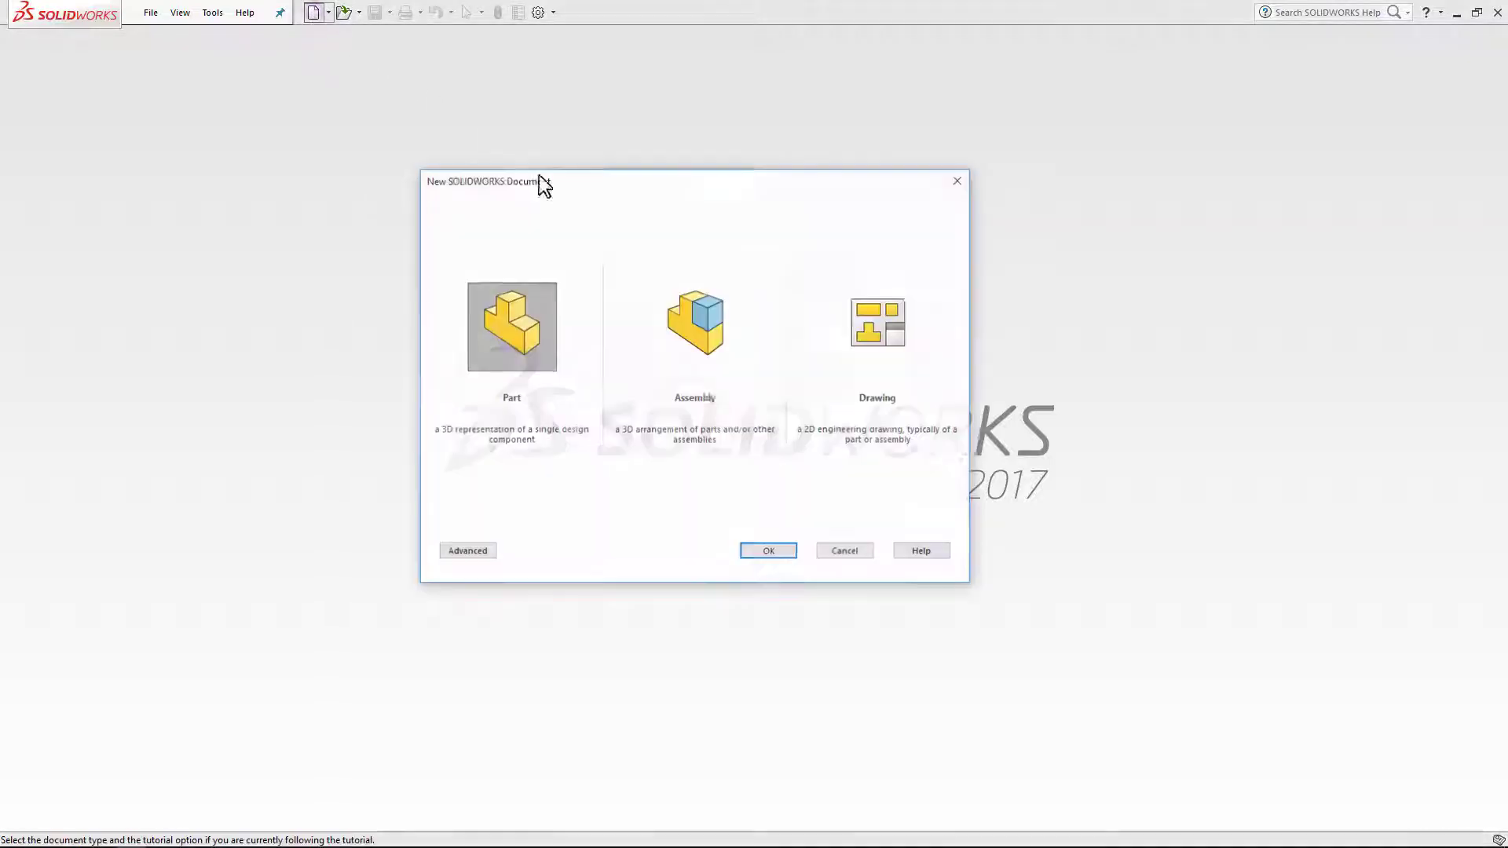
click(776, 548)
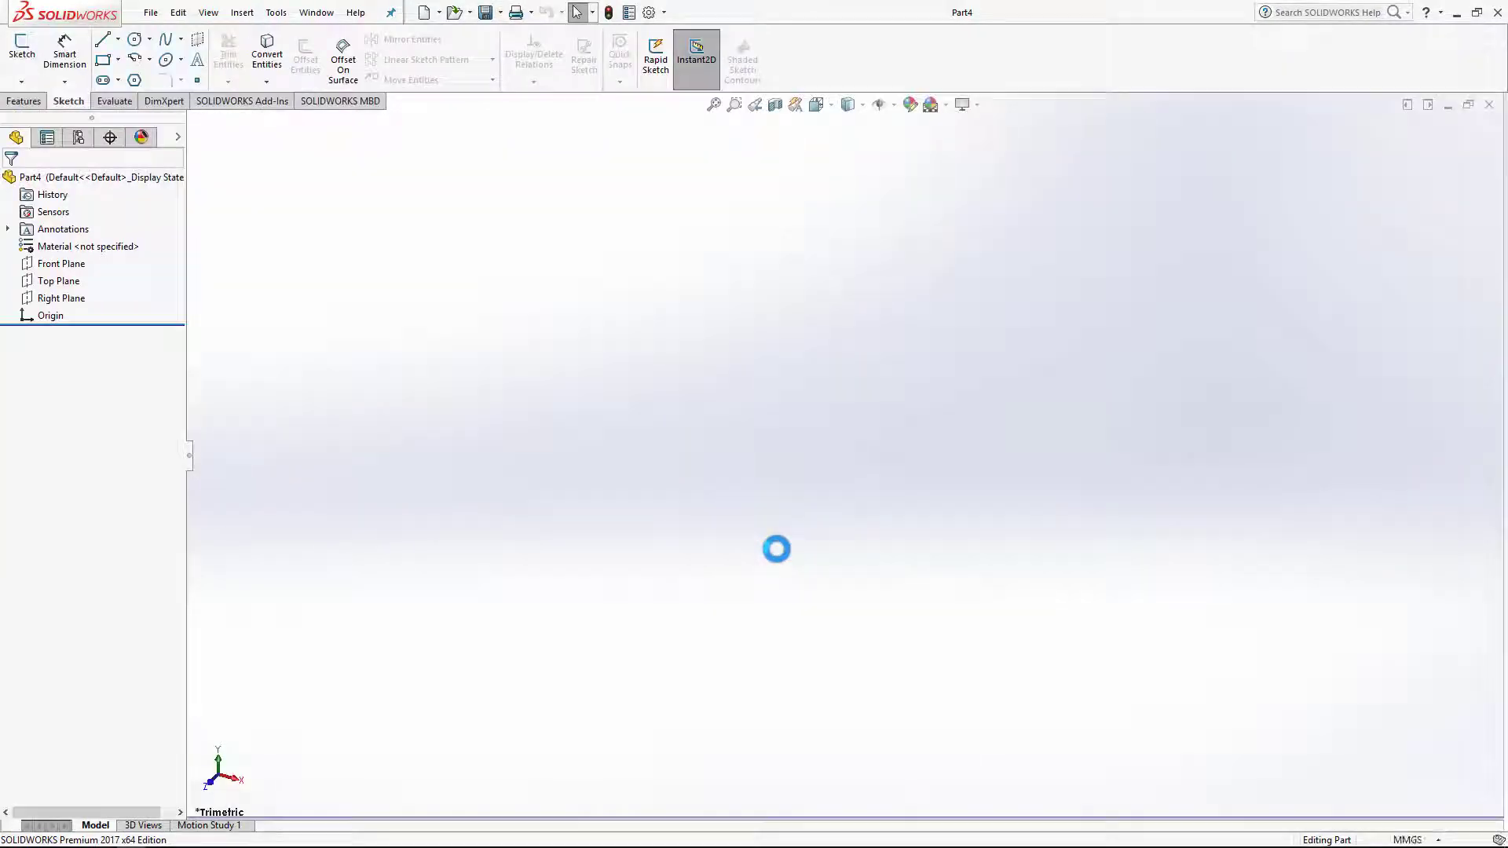
click(68, 267)
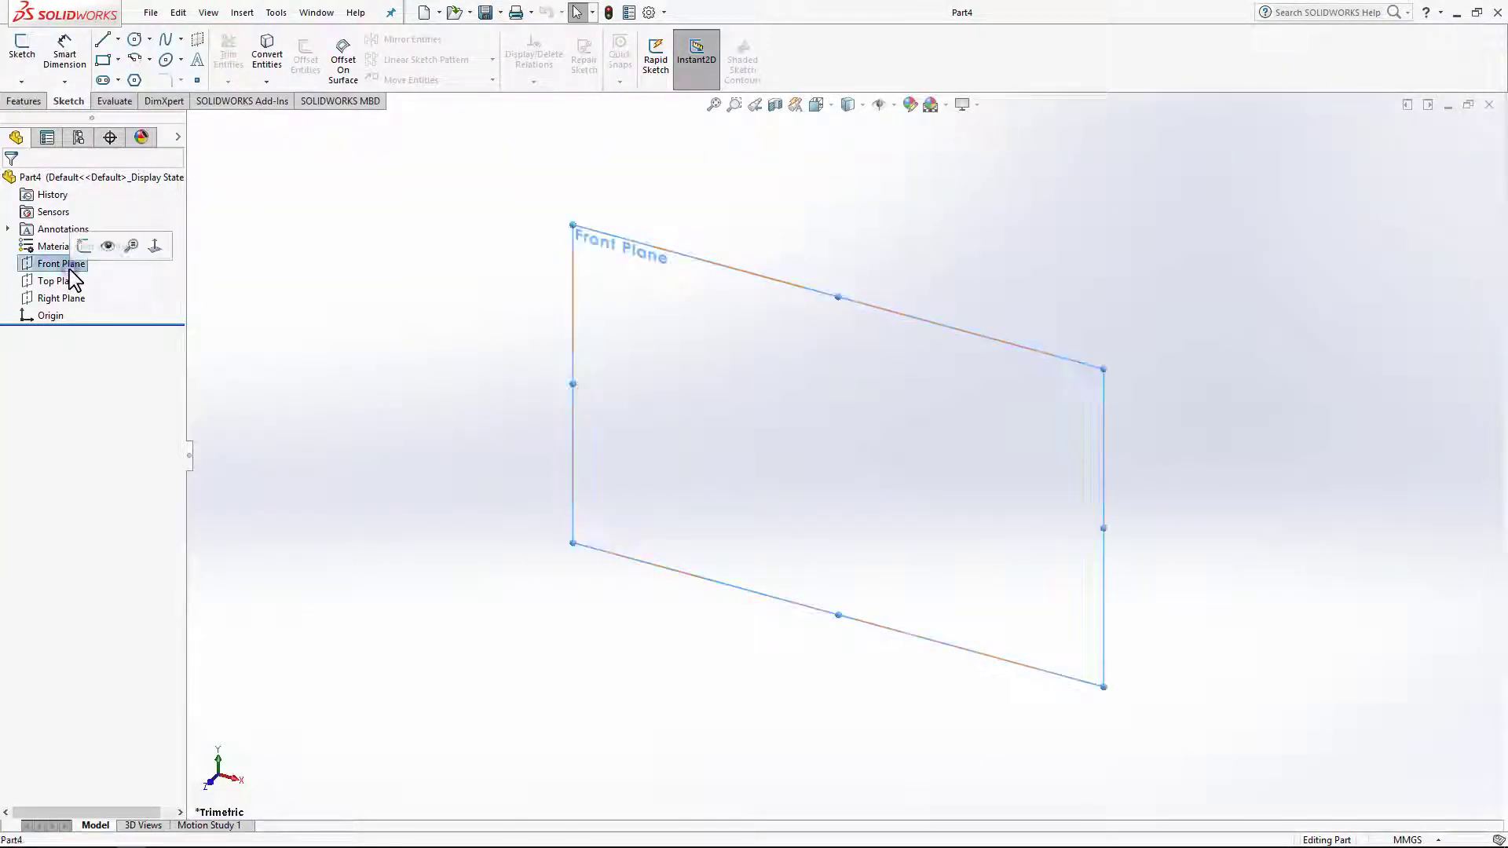
click(82, 246)
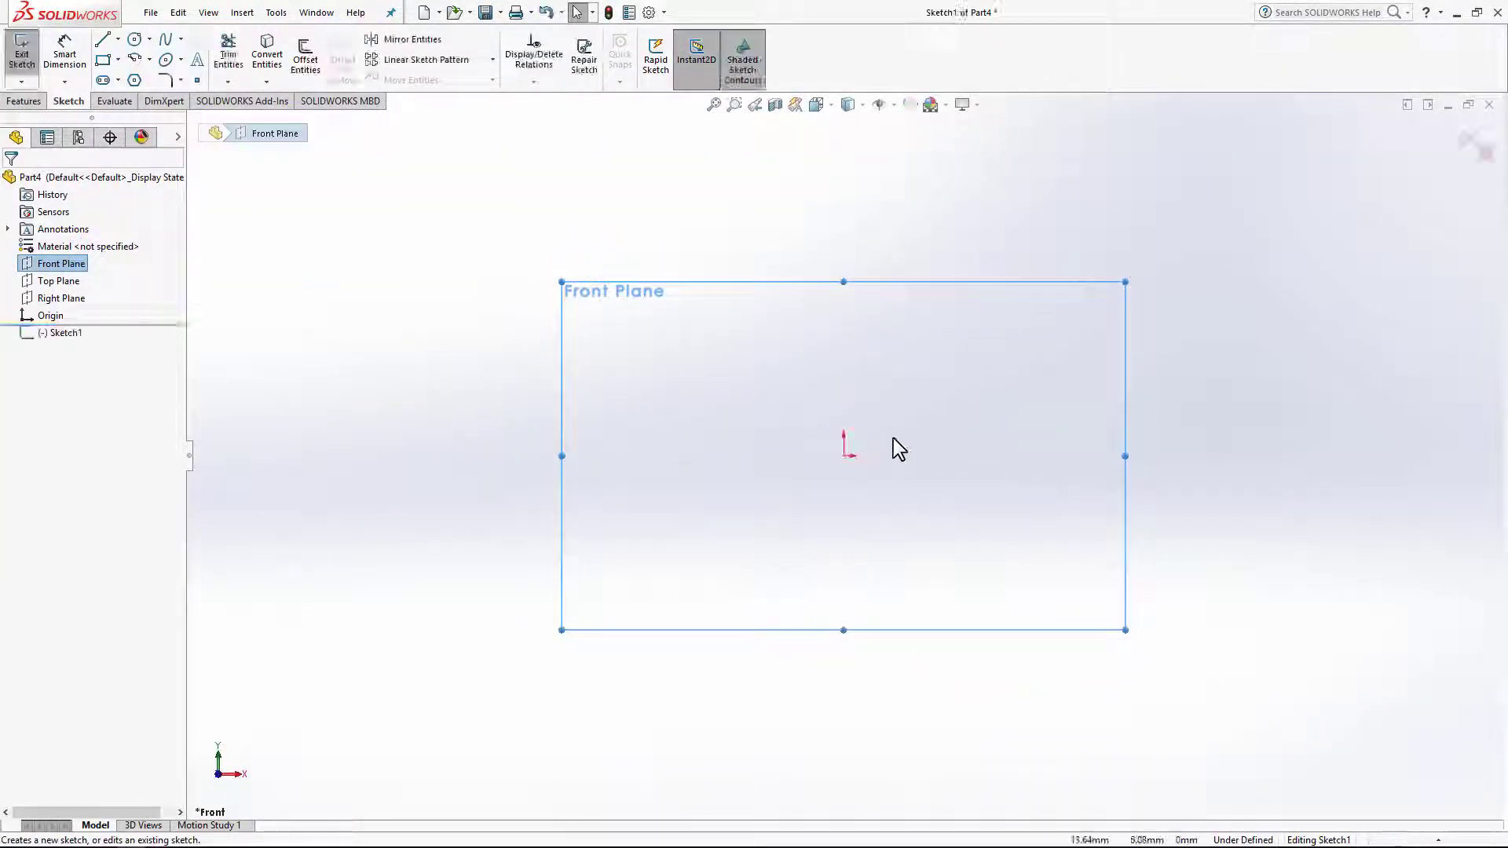
- Sketch a 180-degree centerpoint arc slot arching above the origin, centred on it, with about 20 mm radius and 12 mm width
click(118, 80)
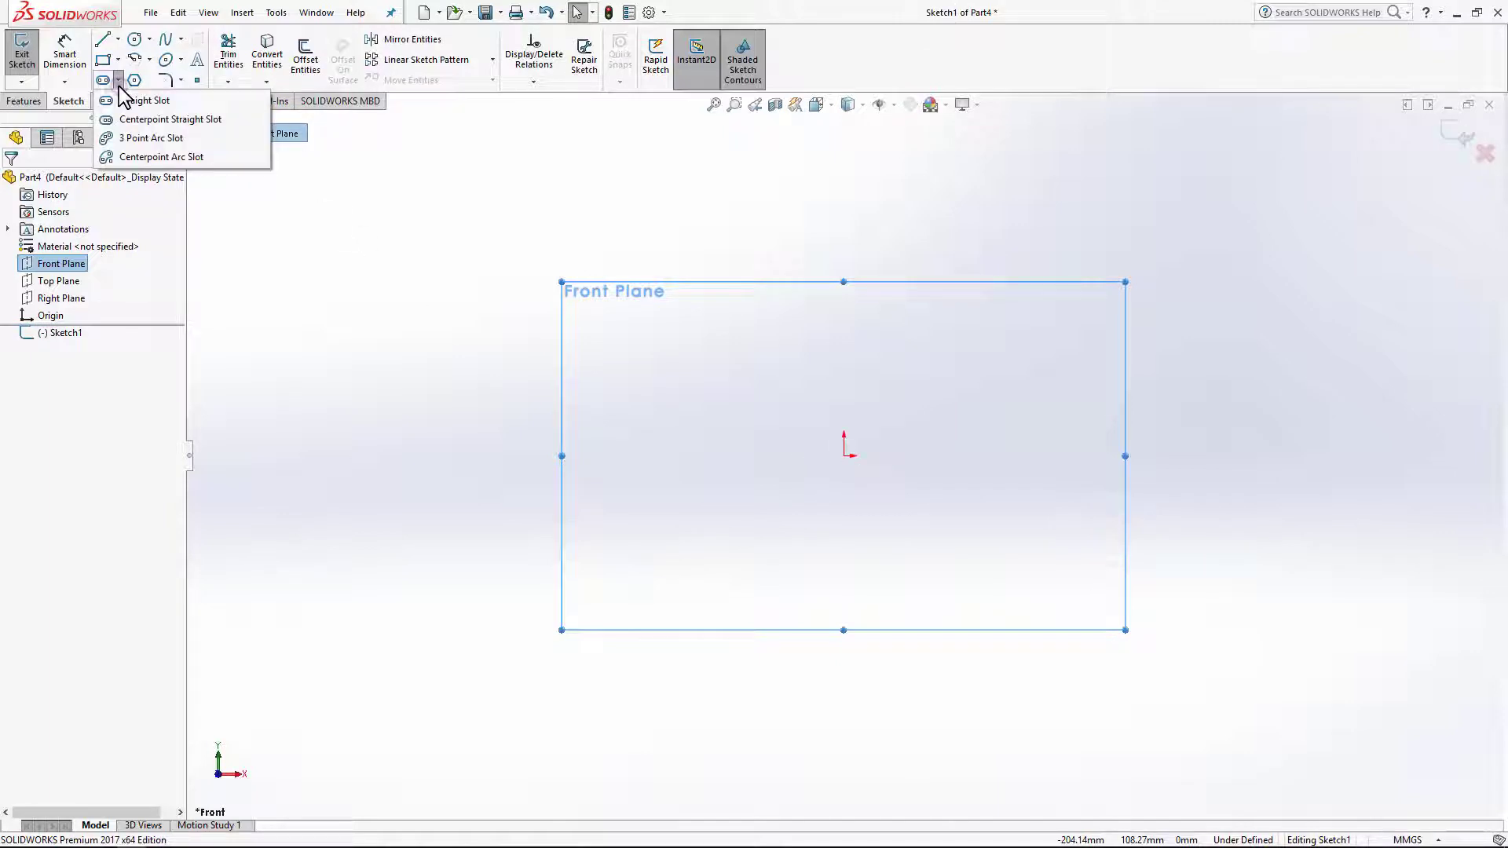
click(135, 158)
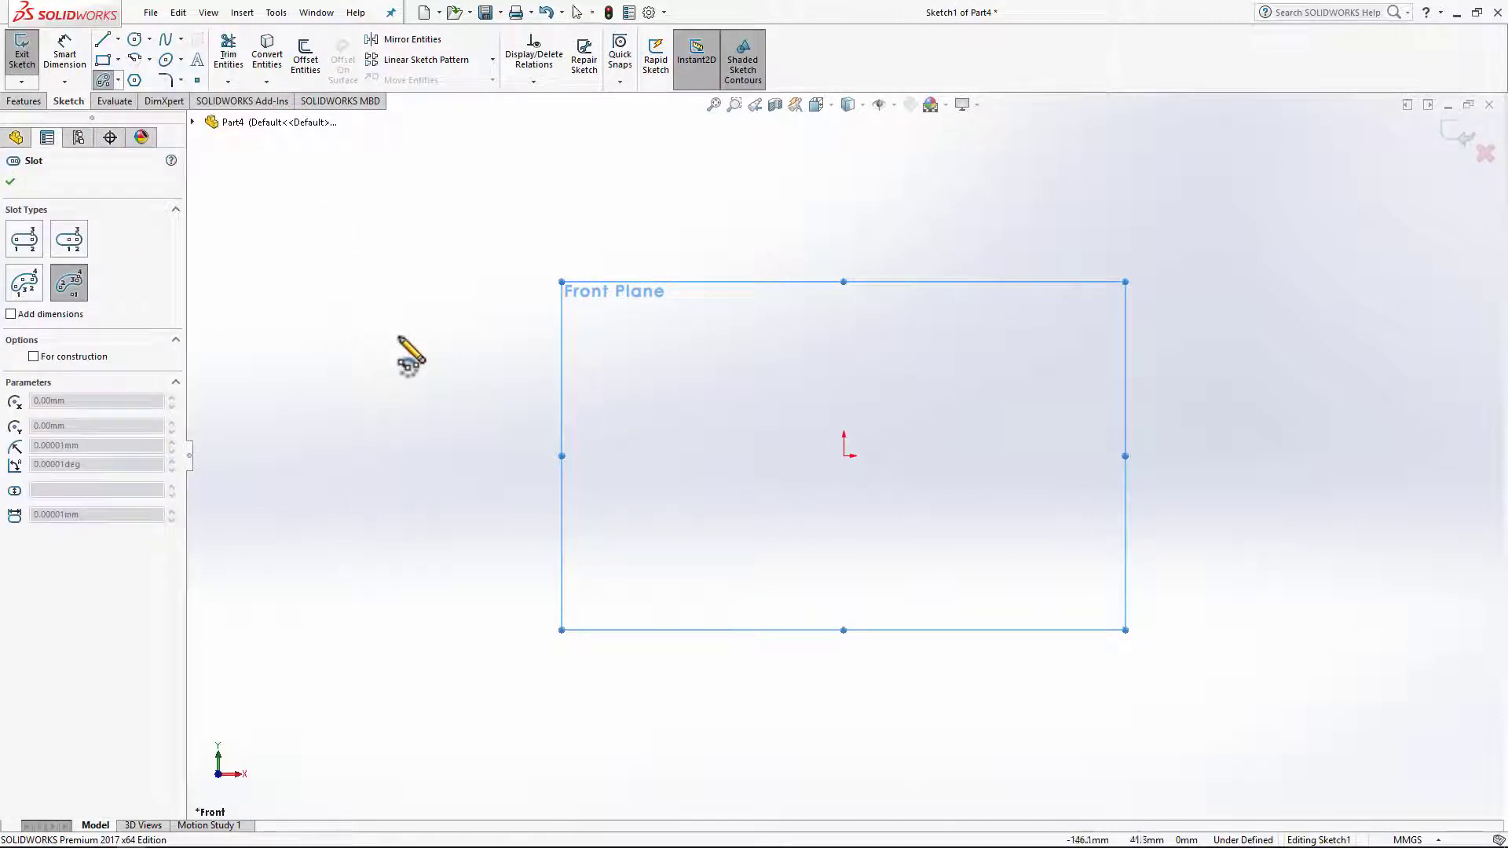
click(844, 456)
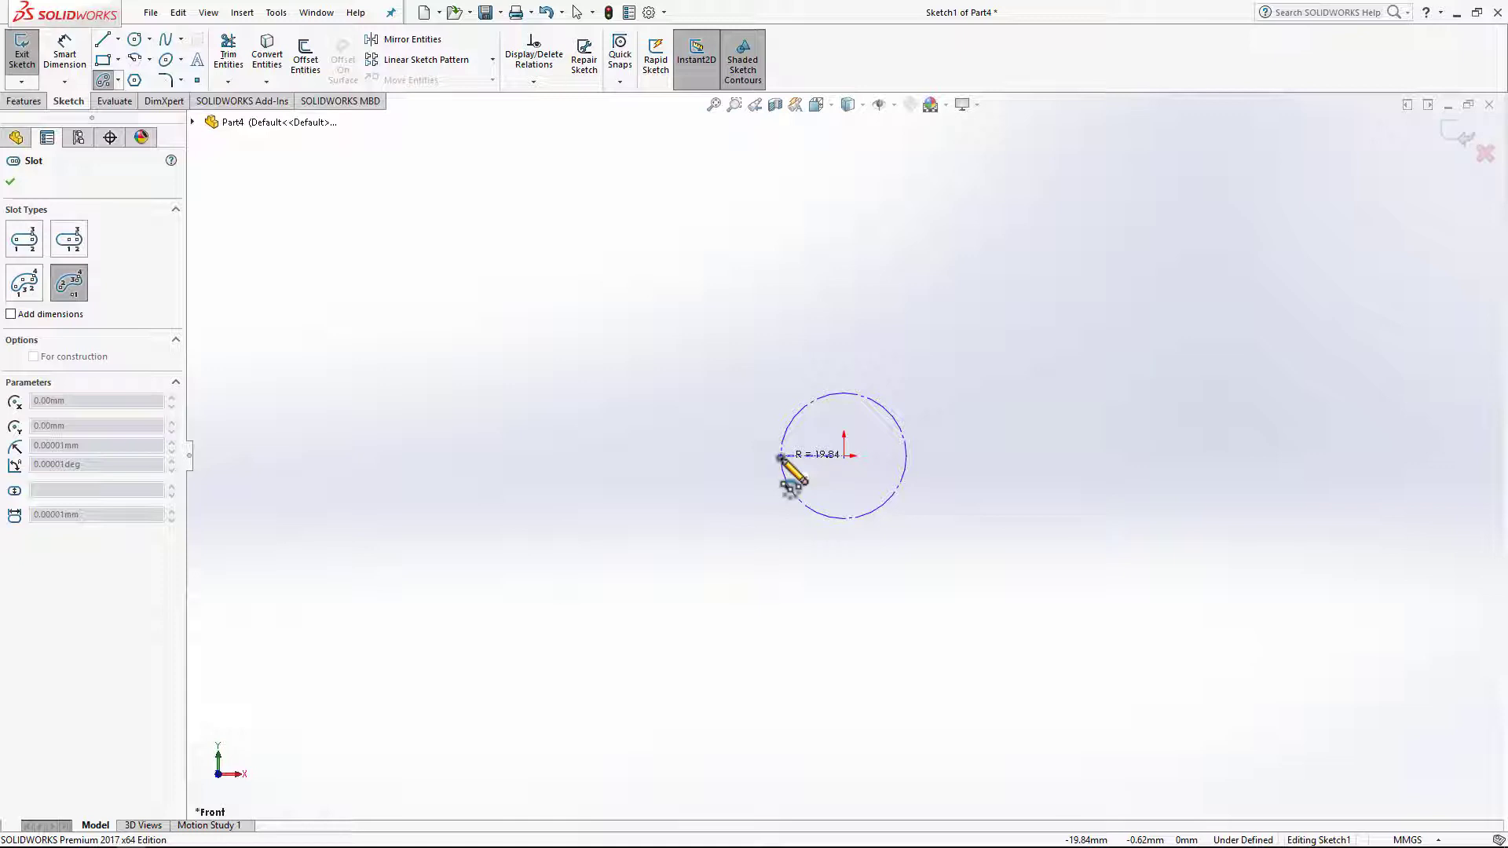
click(781, 456)
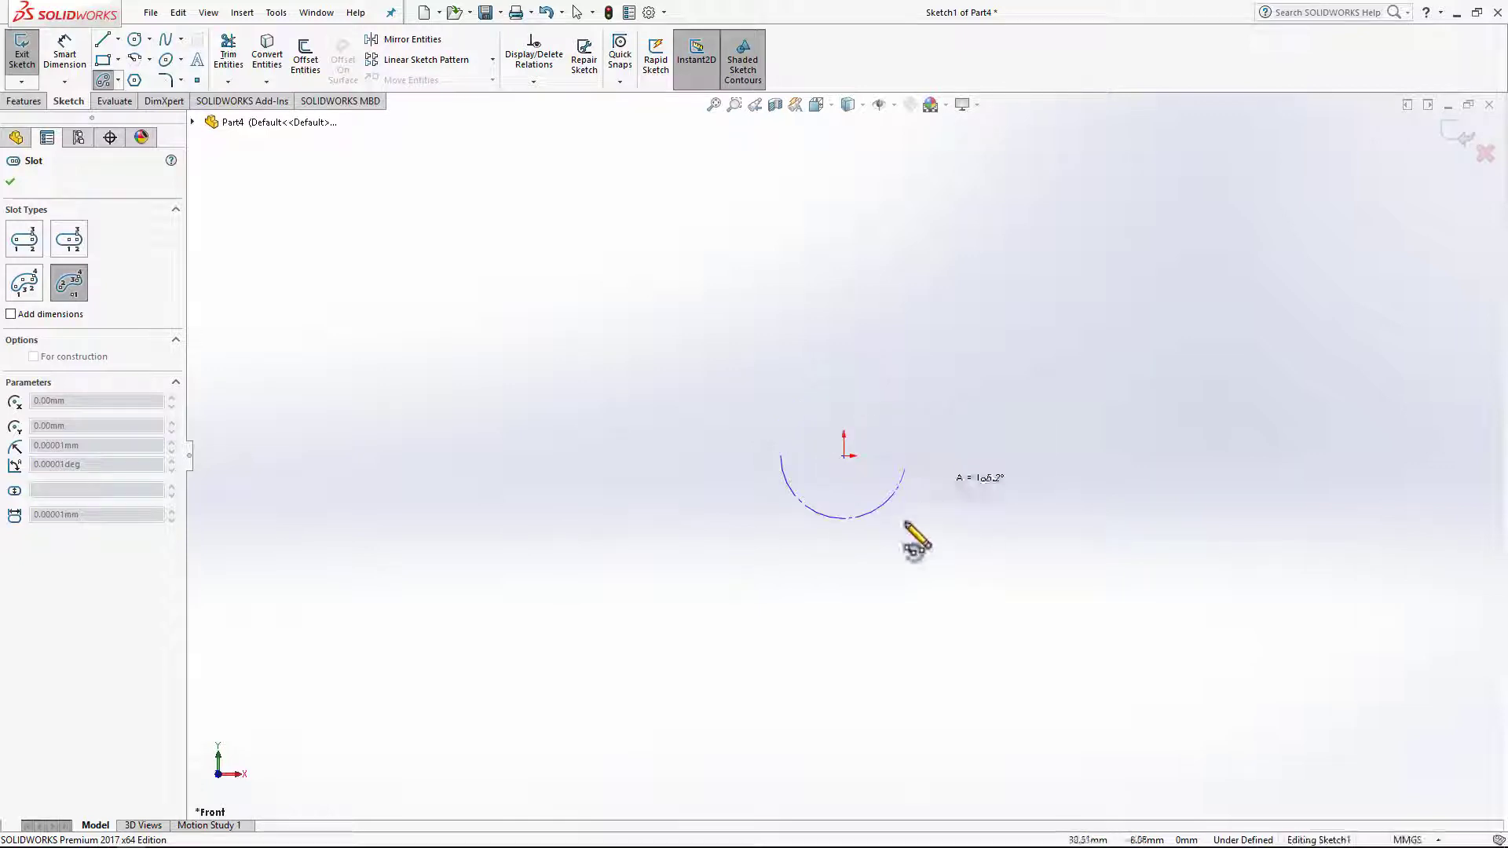
click(919, 460)
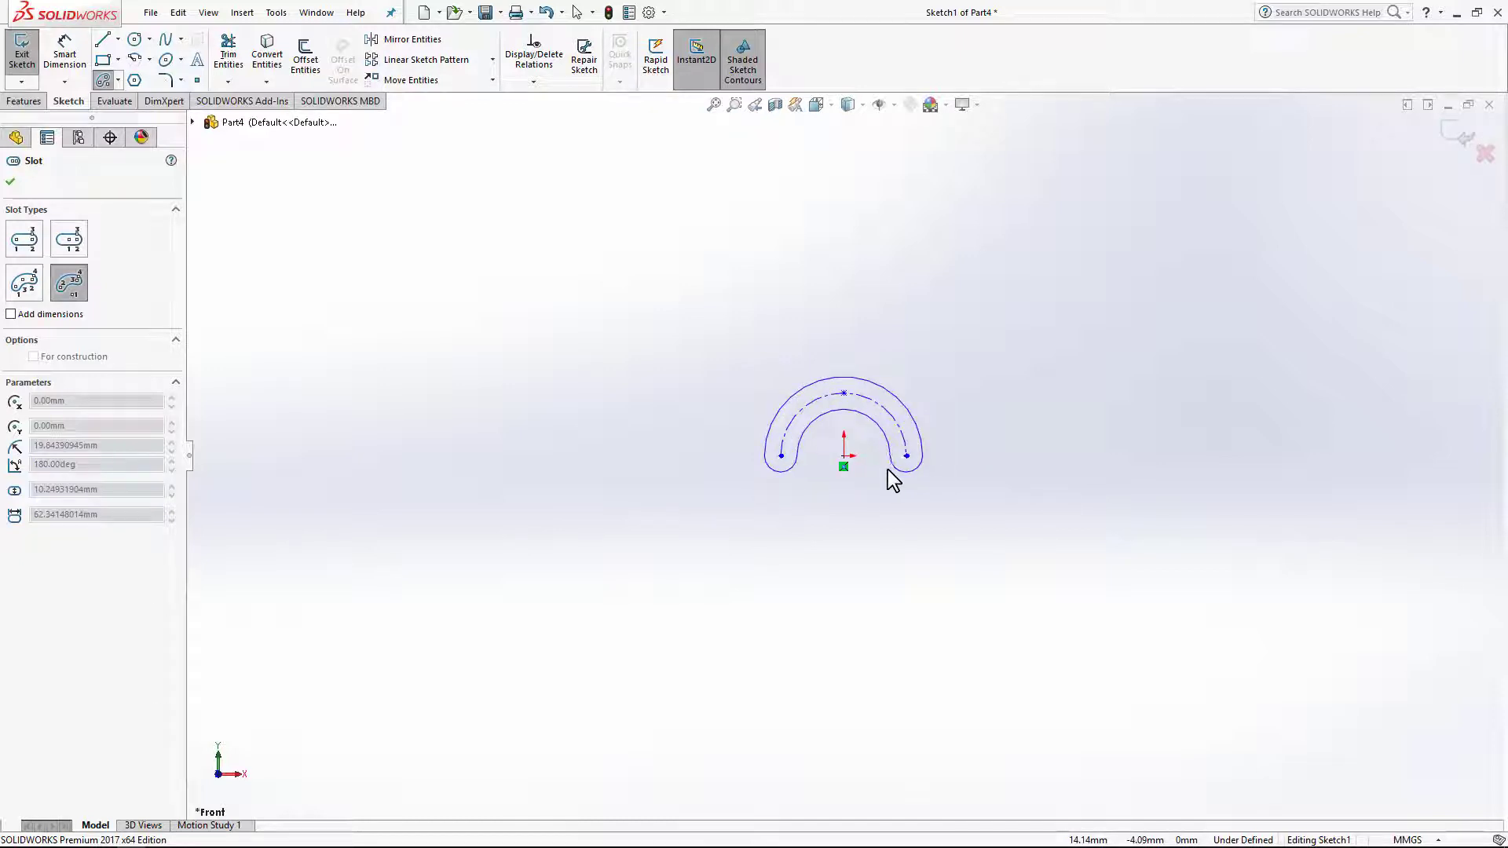
click(886, 471)
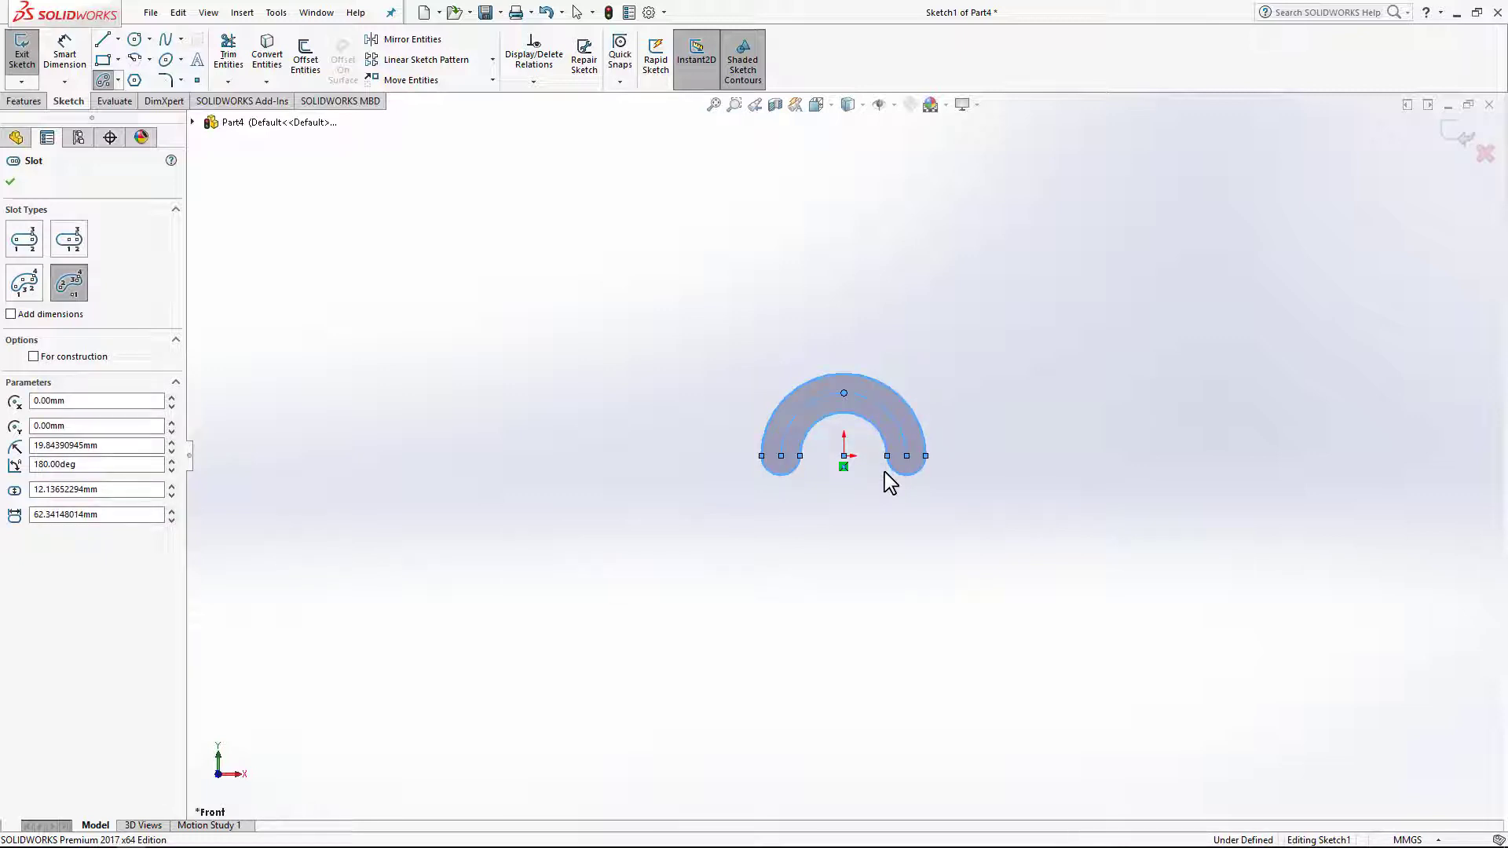
- Set the arc slot's radius to 15 mm and its width to 10 mm
click(118, 445)
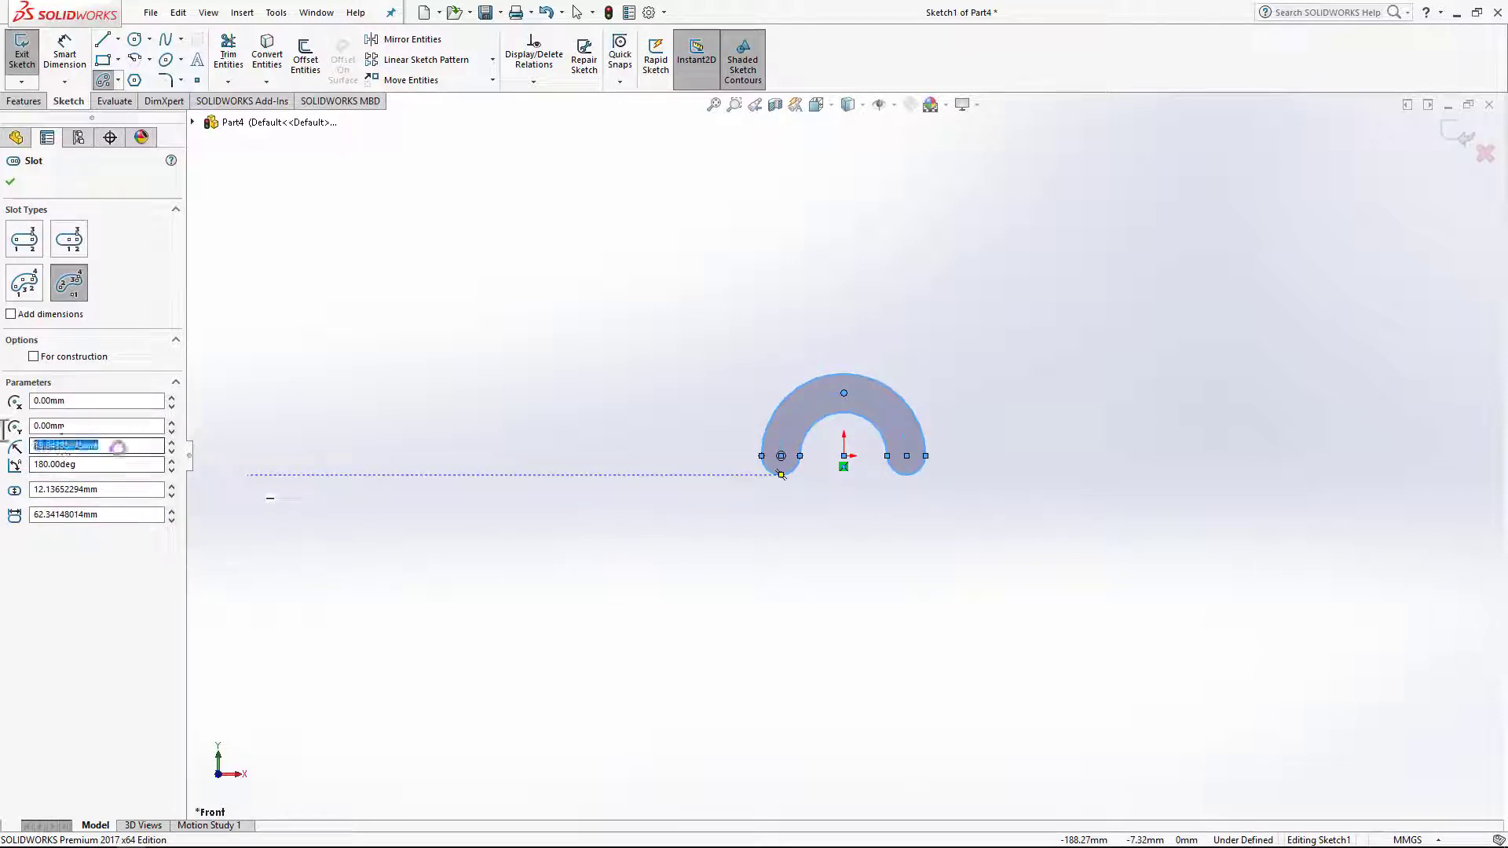
text(15)
key(Return)
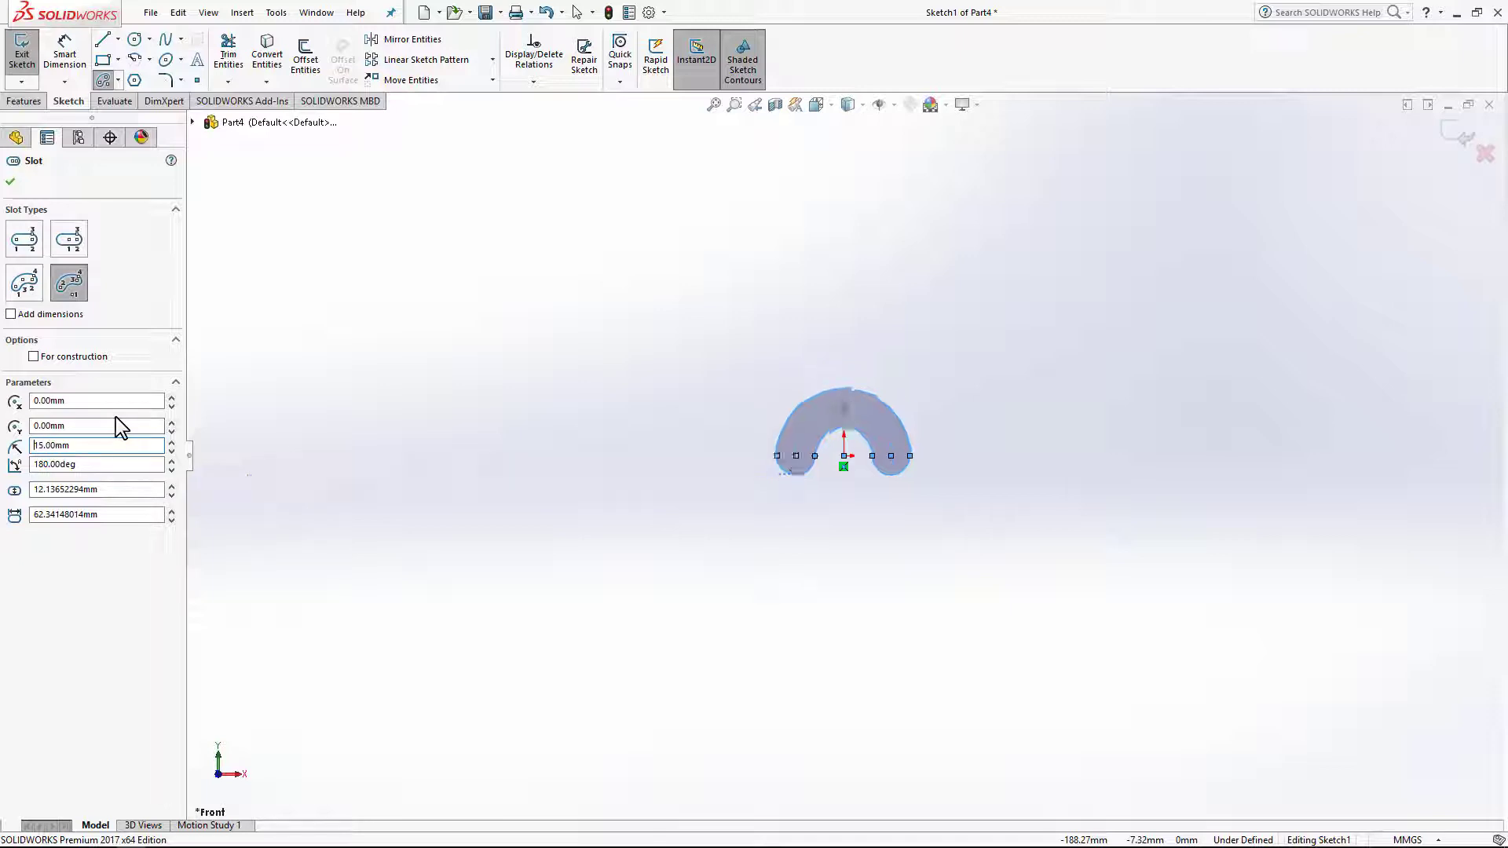
click(118, 490)
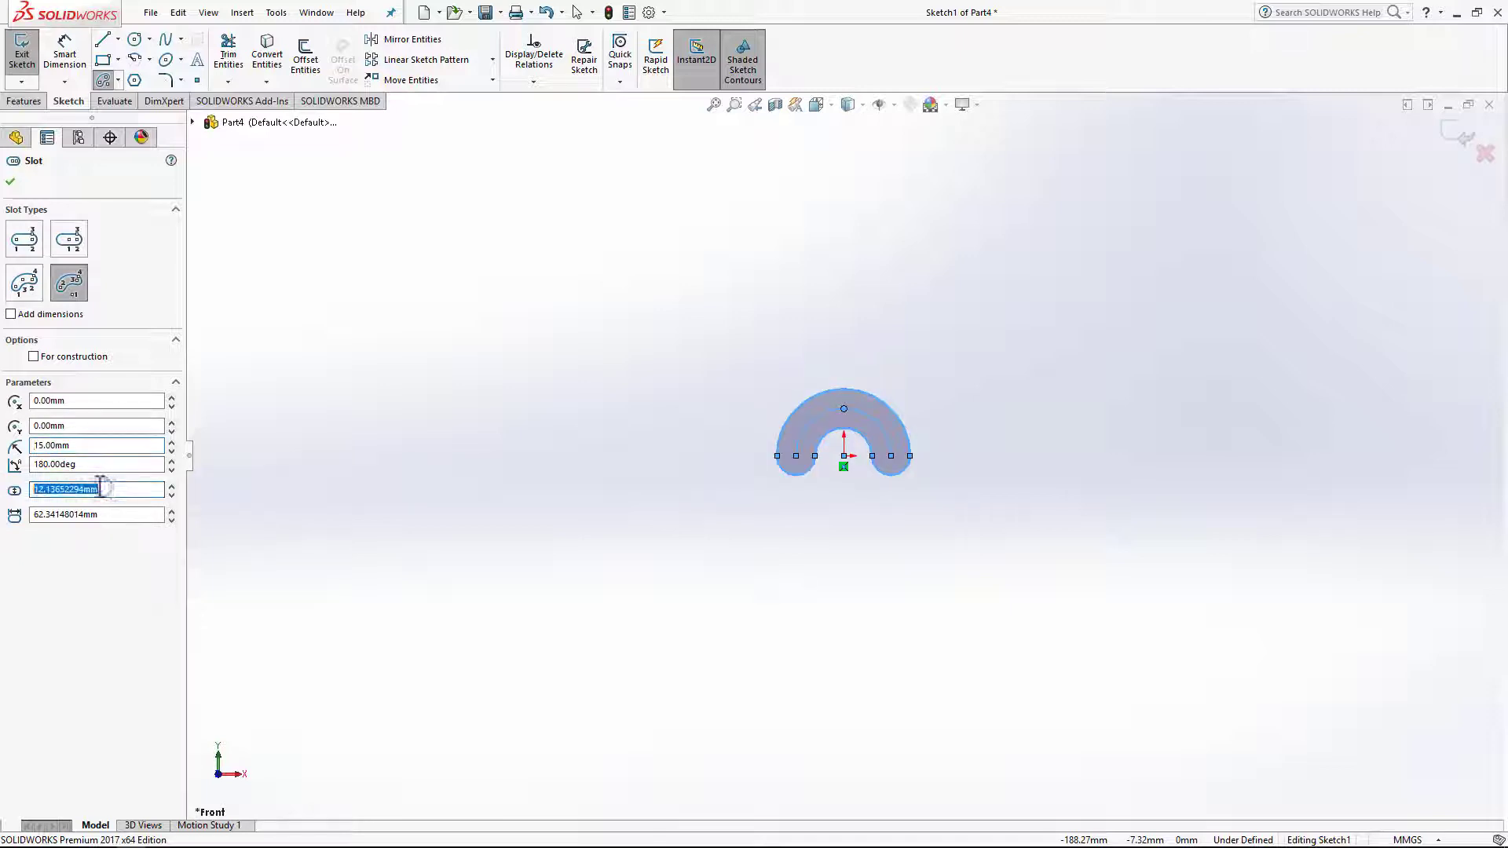
text(10)
key(Return)
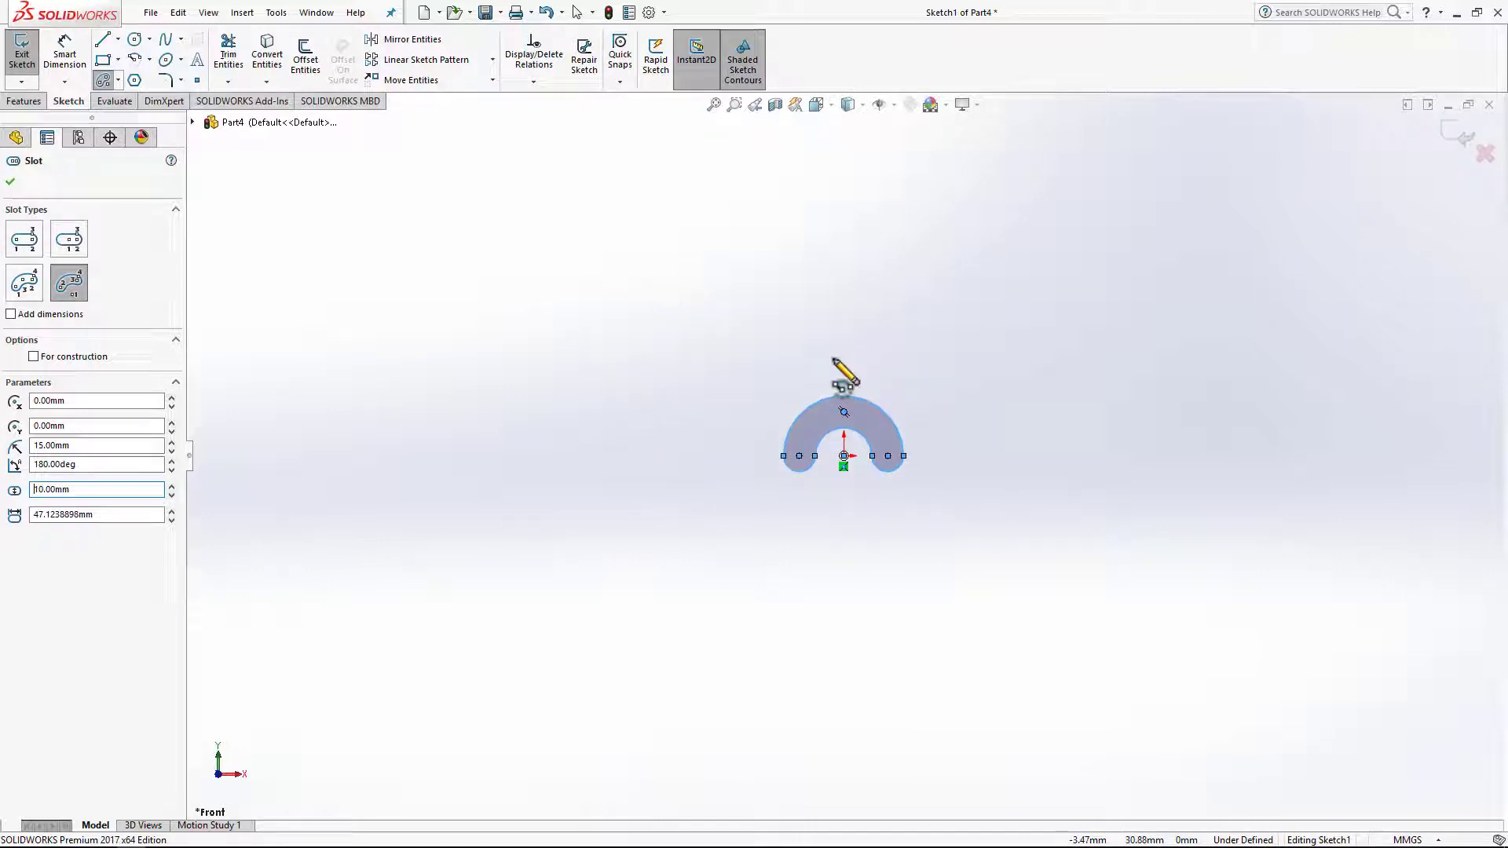
- Extrude the arc slot sketch as a blind boss with a depth of 5 mm
click(24, 100)
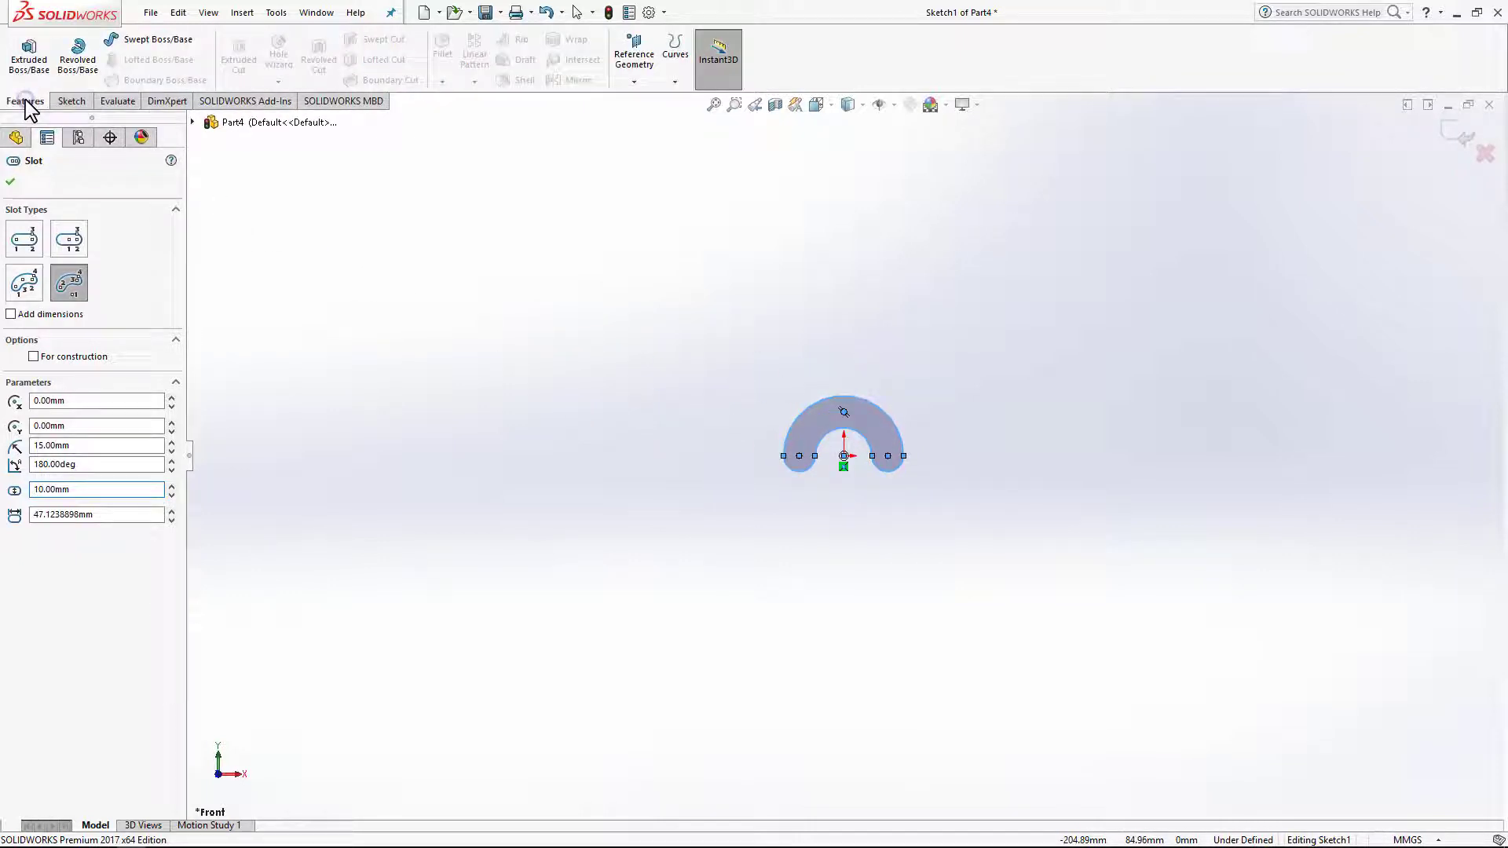
click(30, 59)
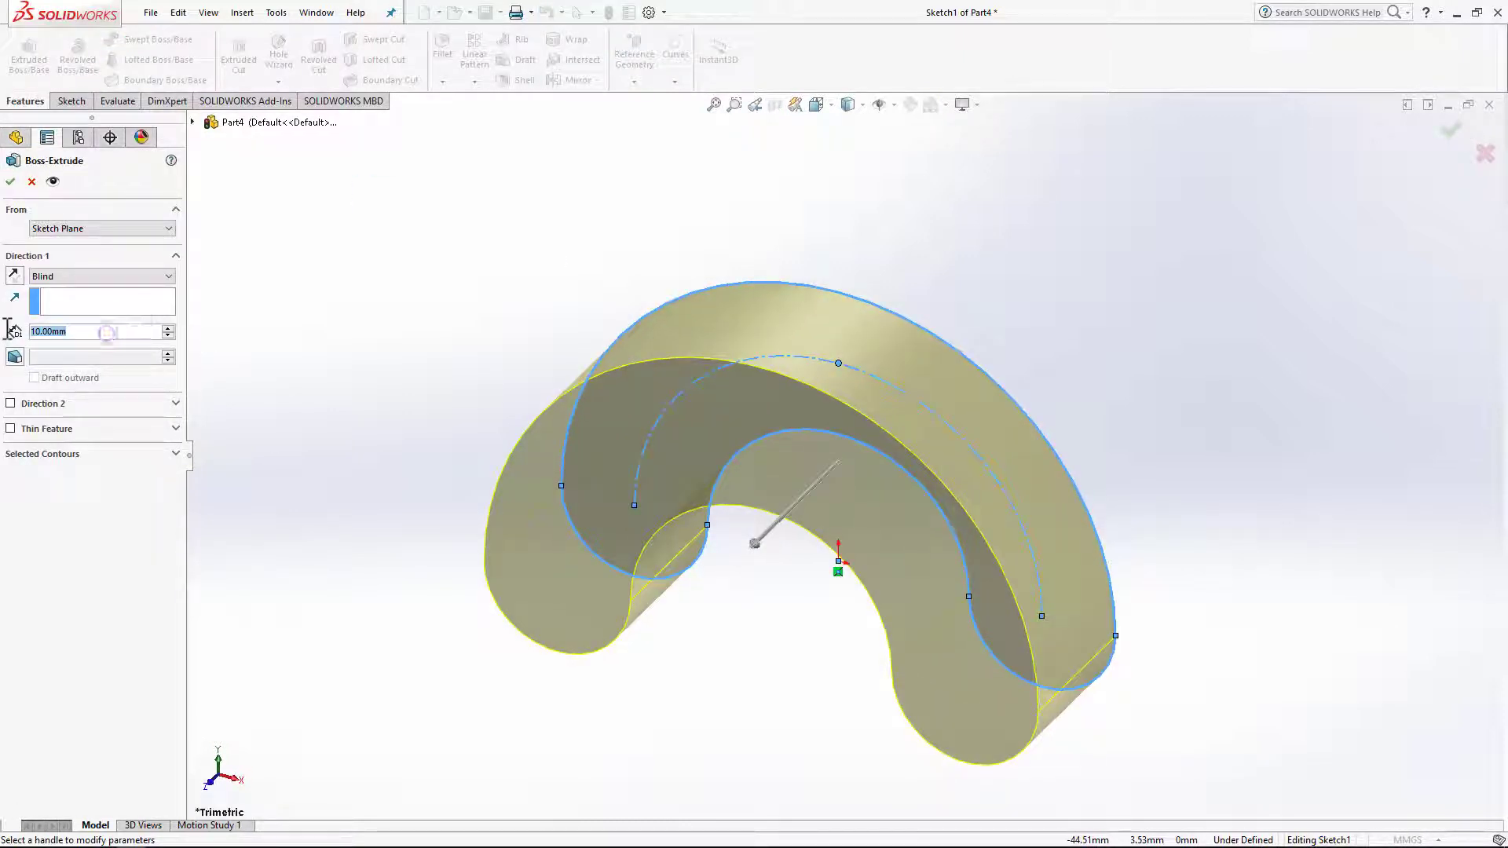
text(5)
key(Return)
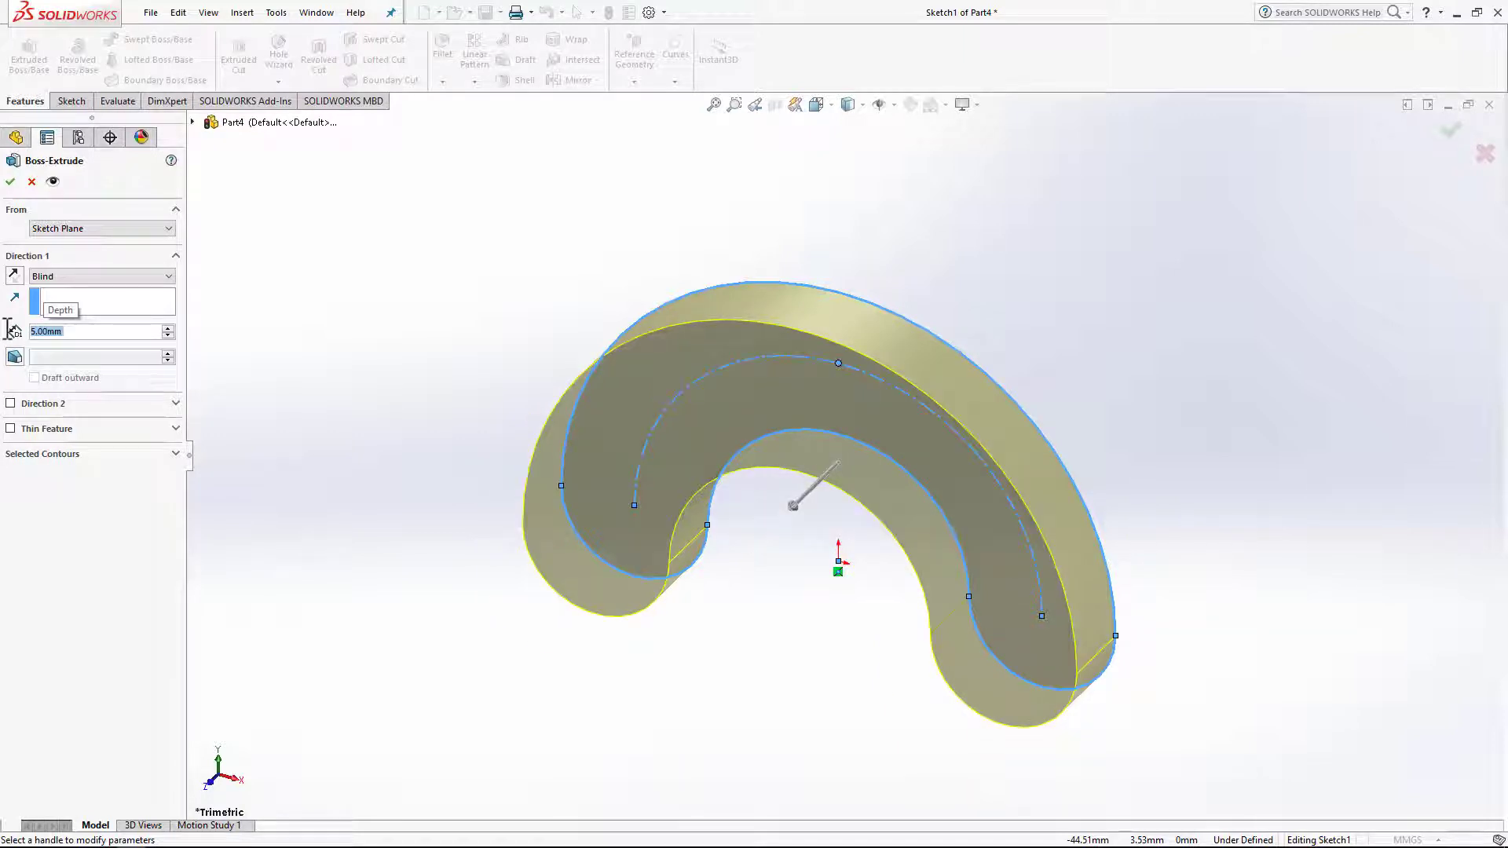
click(10, 181)
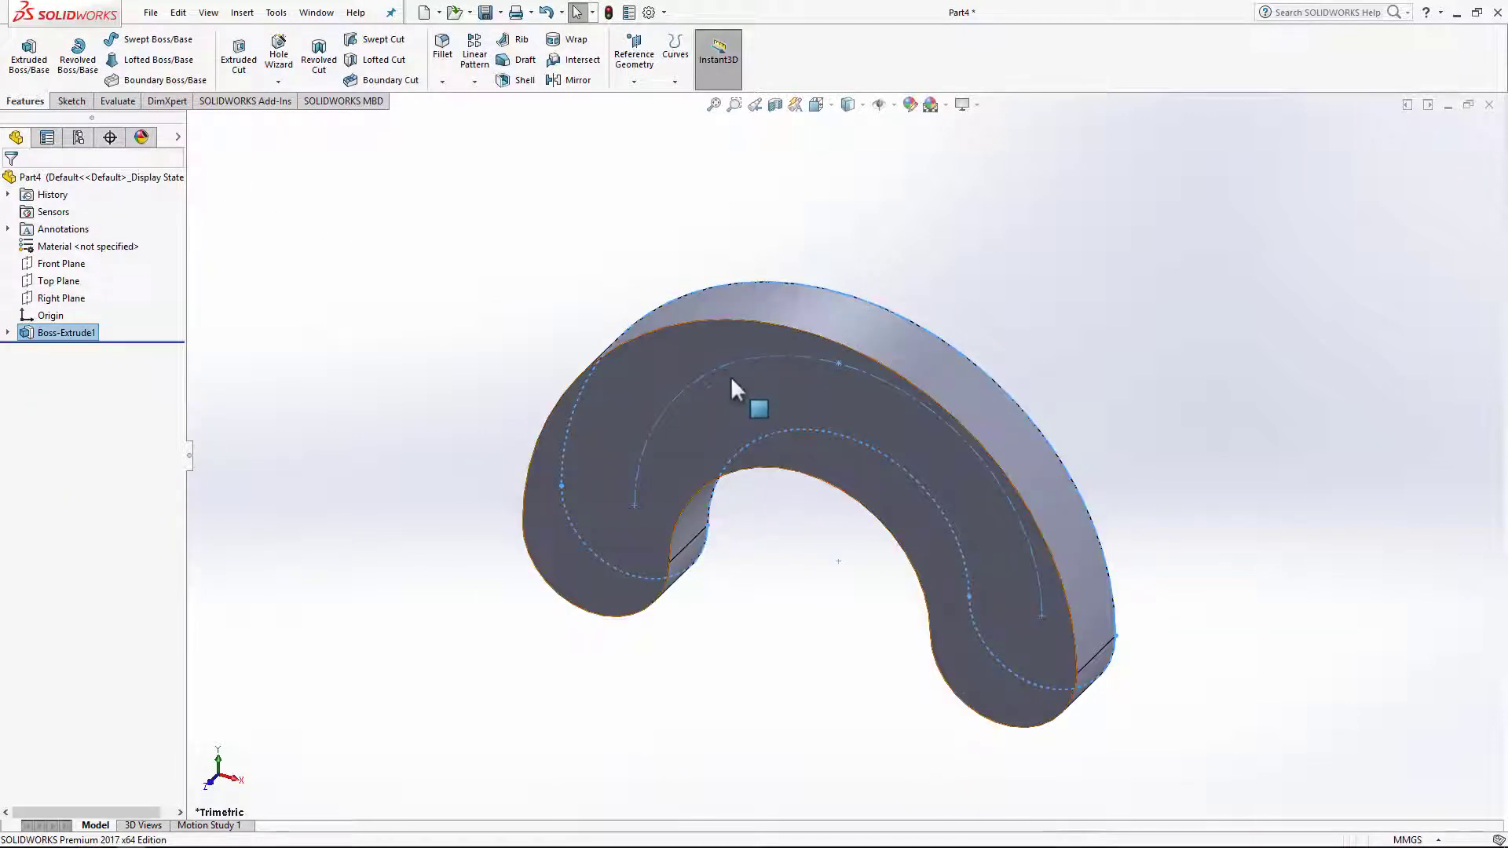
- Start a sketch on the front face of the slot body and add the text "Hello World" along its inner arc edge
click(686, 368)
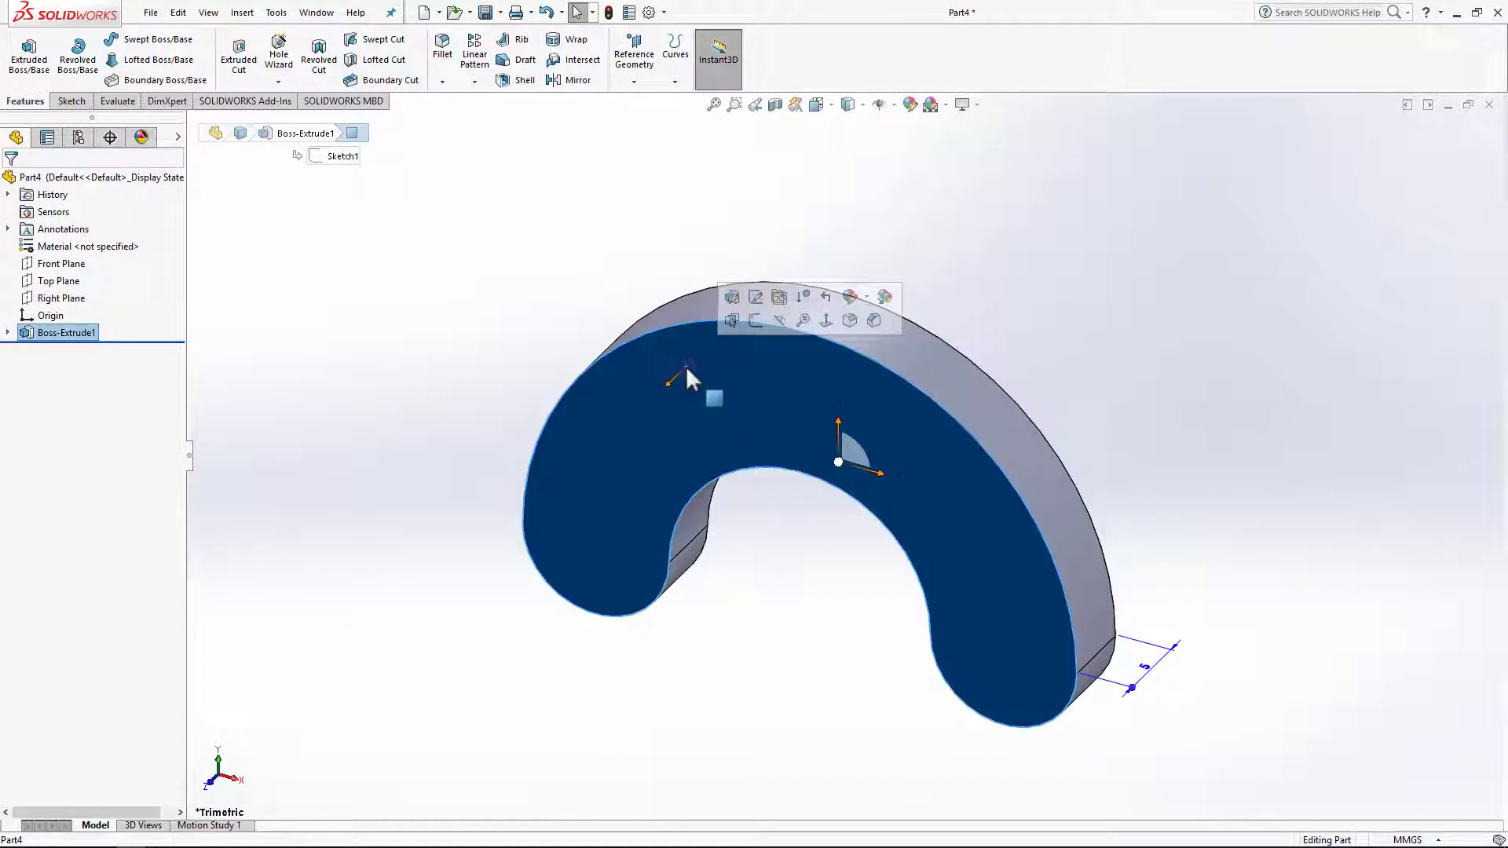
click(753, 320)
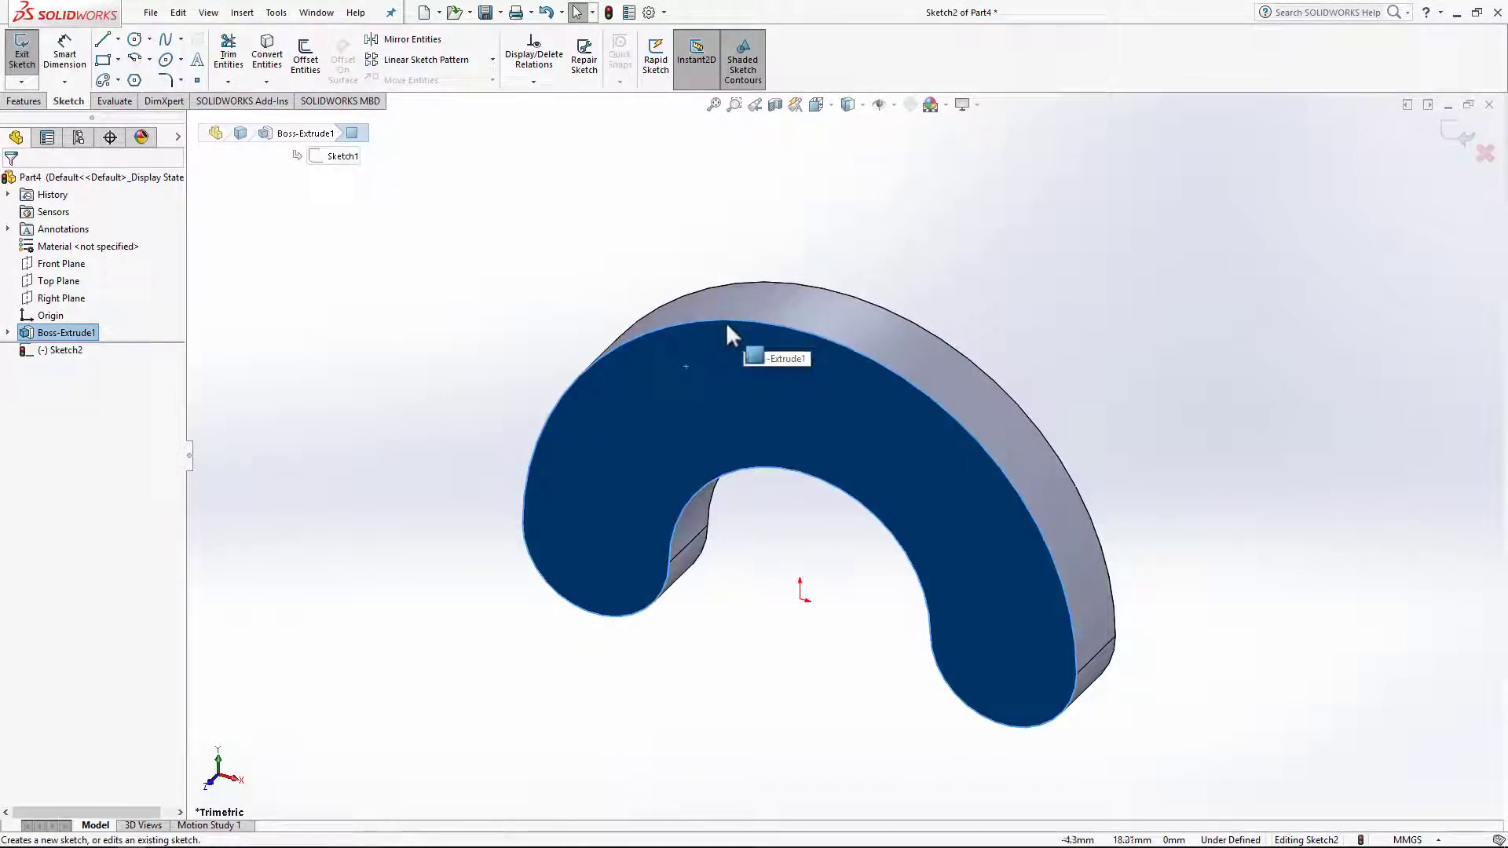
click(198, 60)
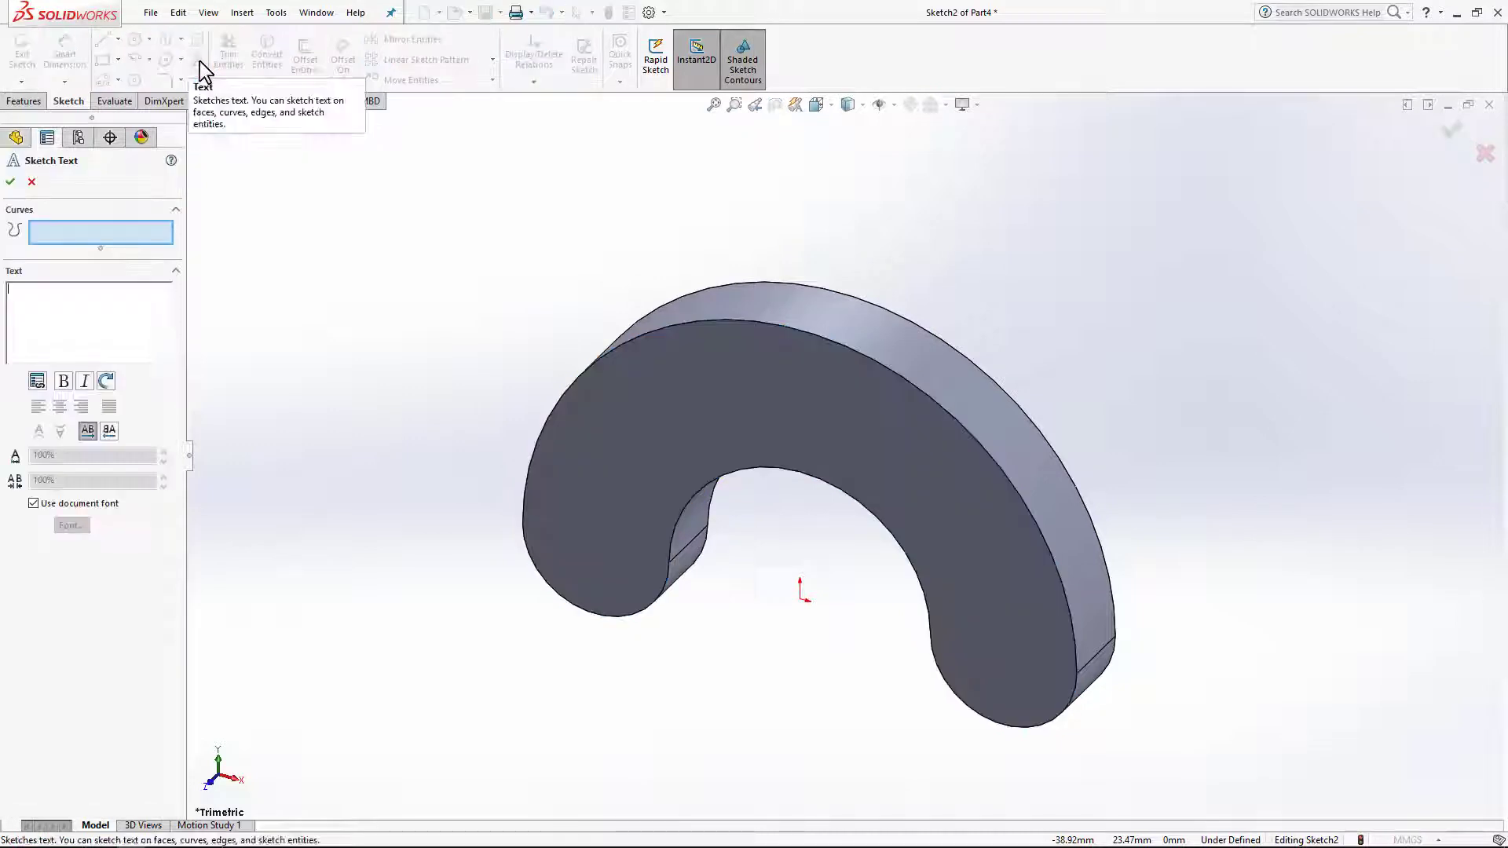
click(737, 474)
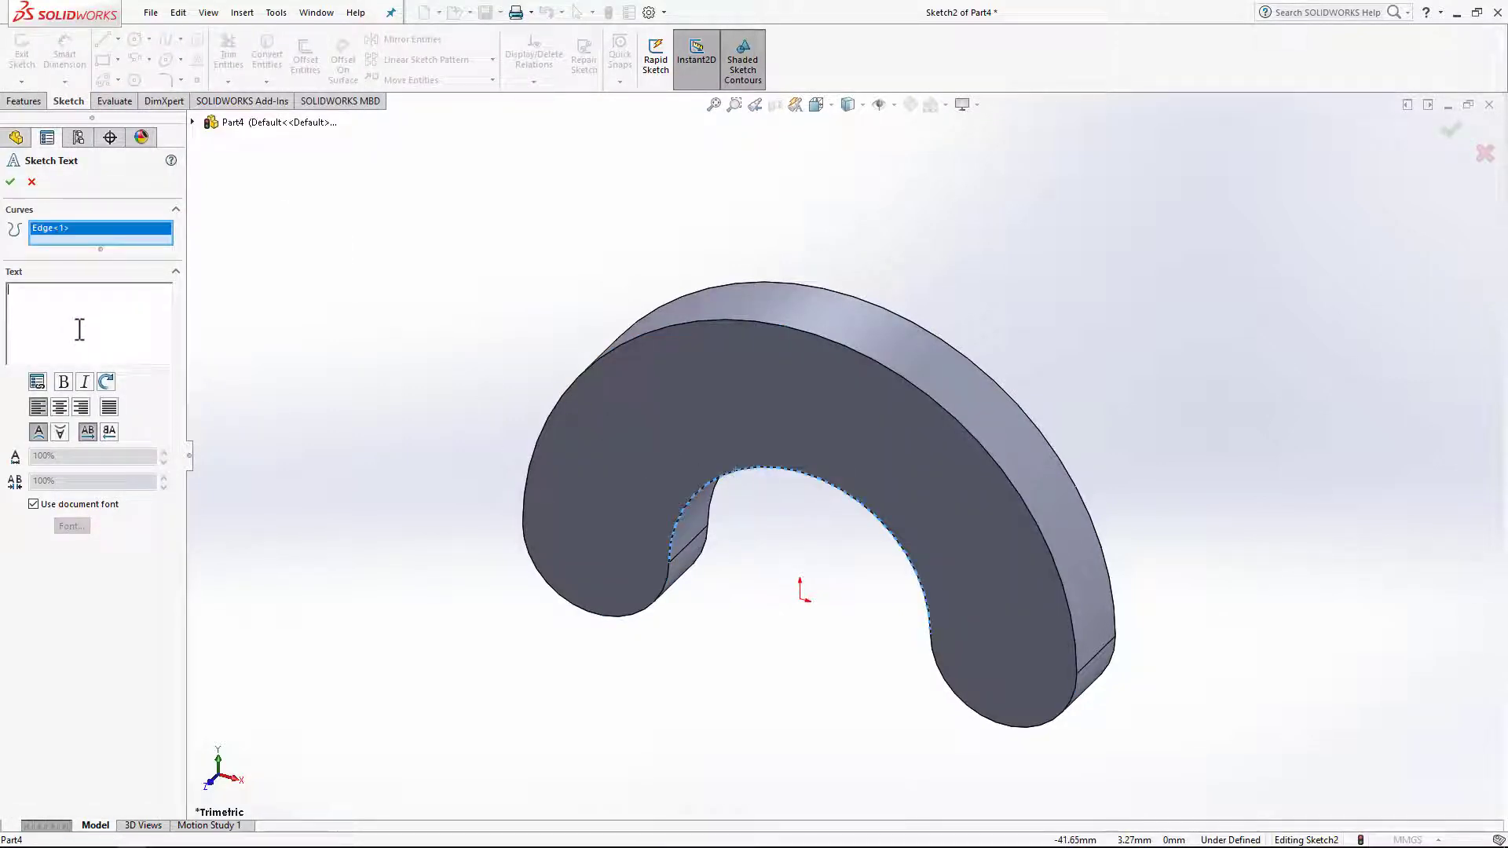
text(Hello Wo)
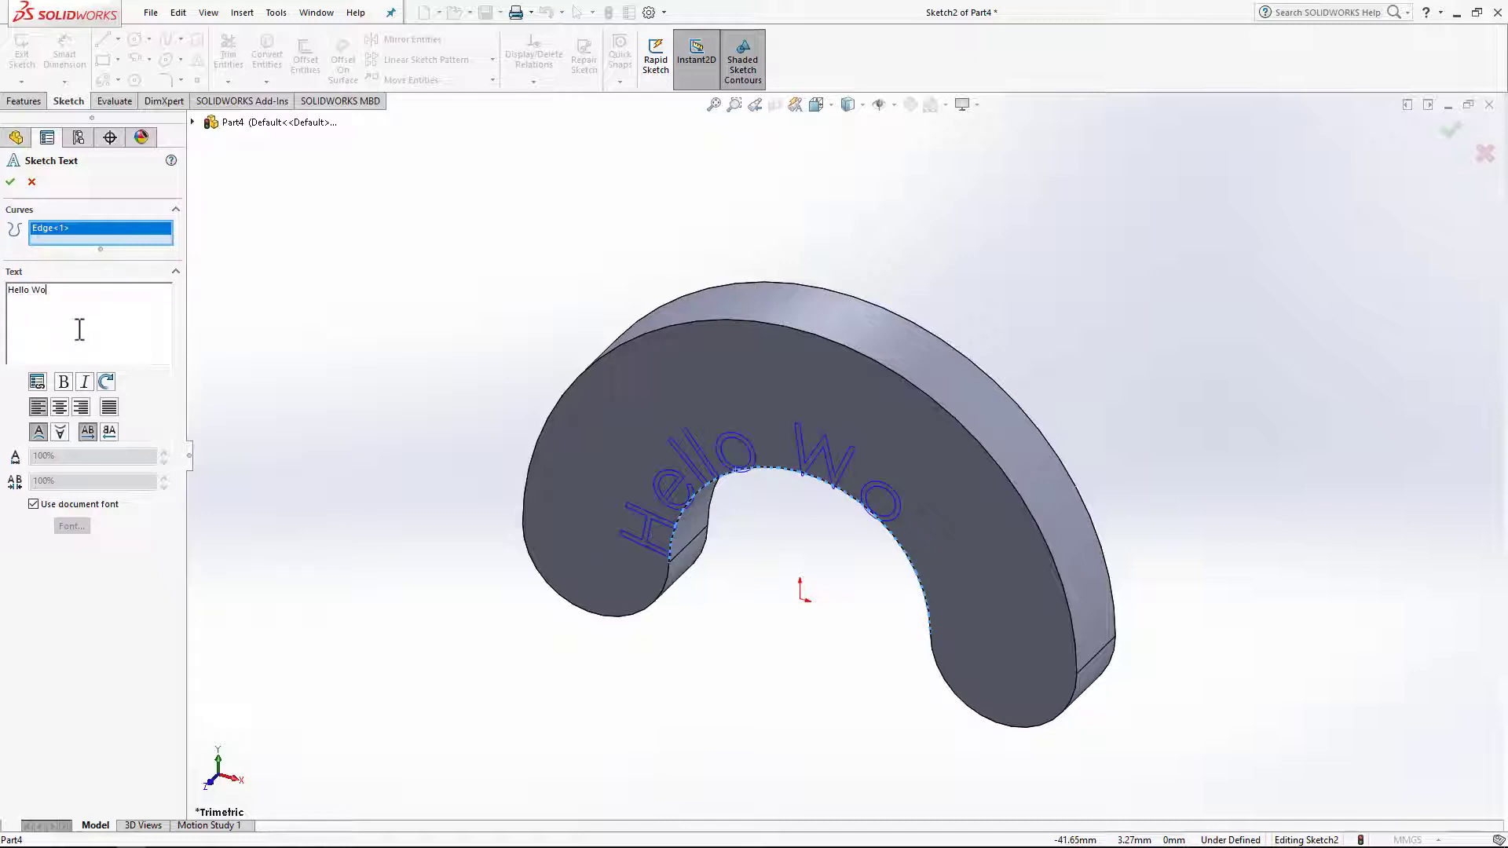
text(rld)
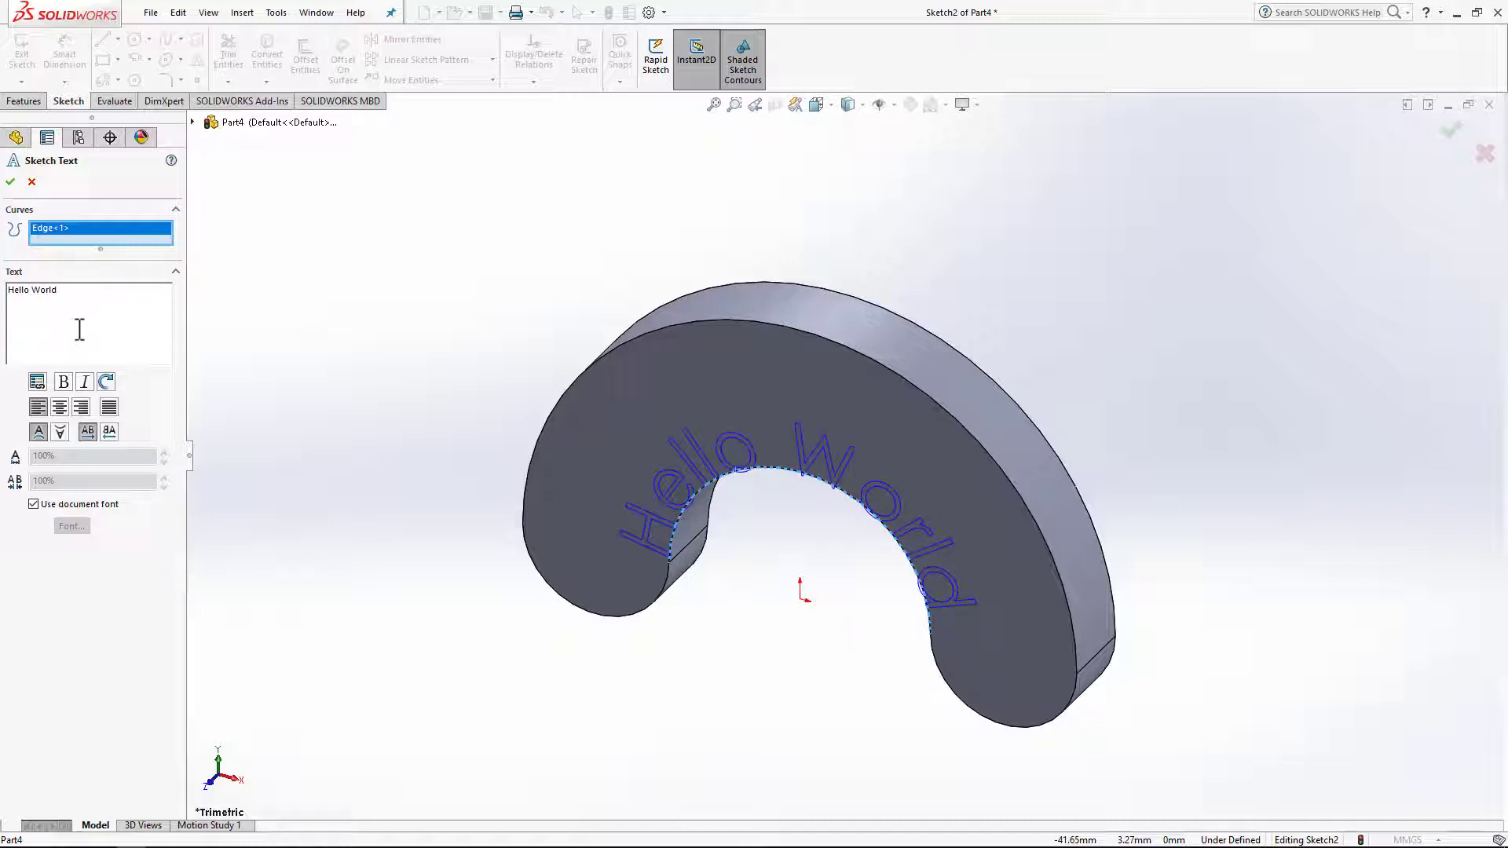
- Center-align the "Hello World" sketch text along the inner arc edge
click(59, 407)
click(43, 408)
click(58, 409)
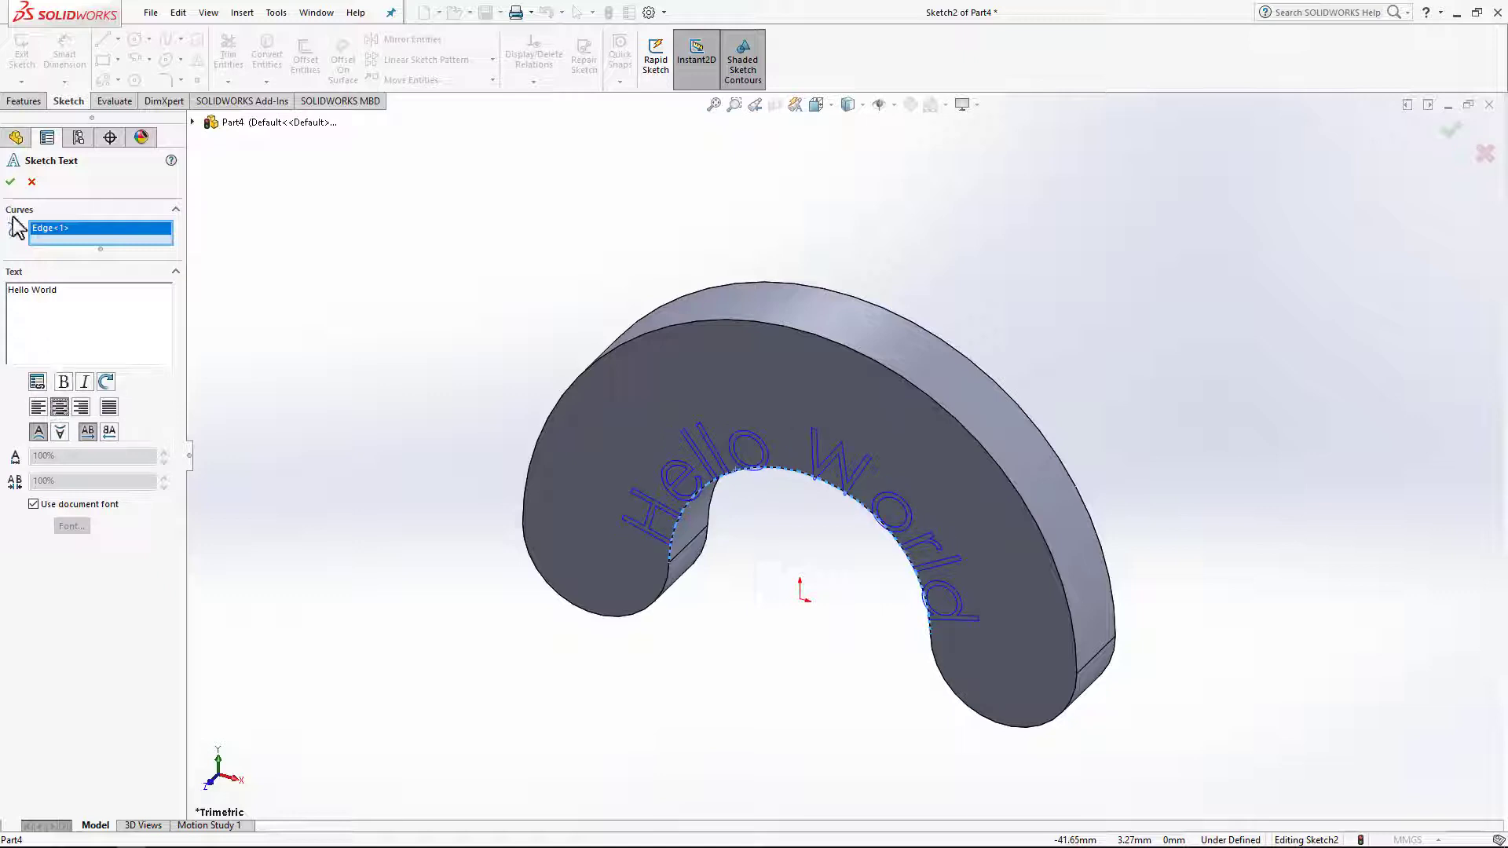
- Accept the sketch text and extrude the "Hello World" letters as a blind boss with a depth of 1 mm
click(10, 181)
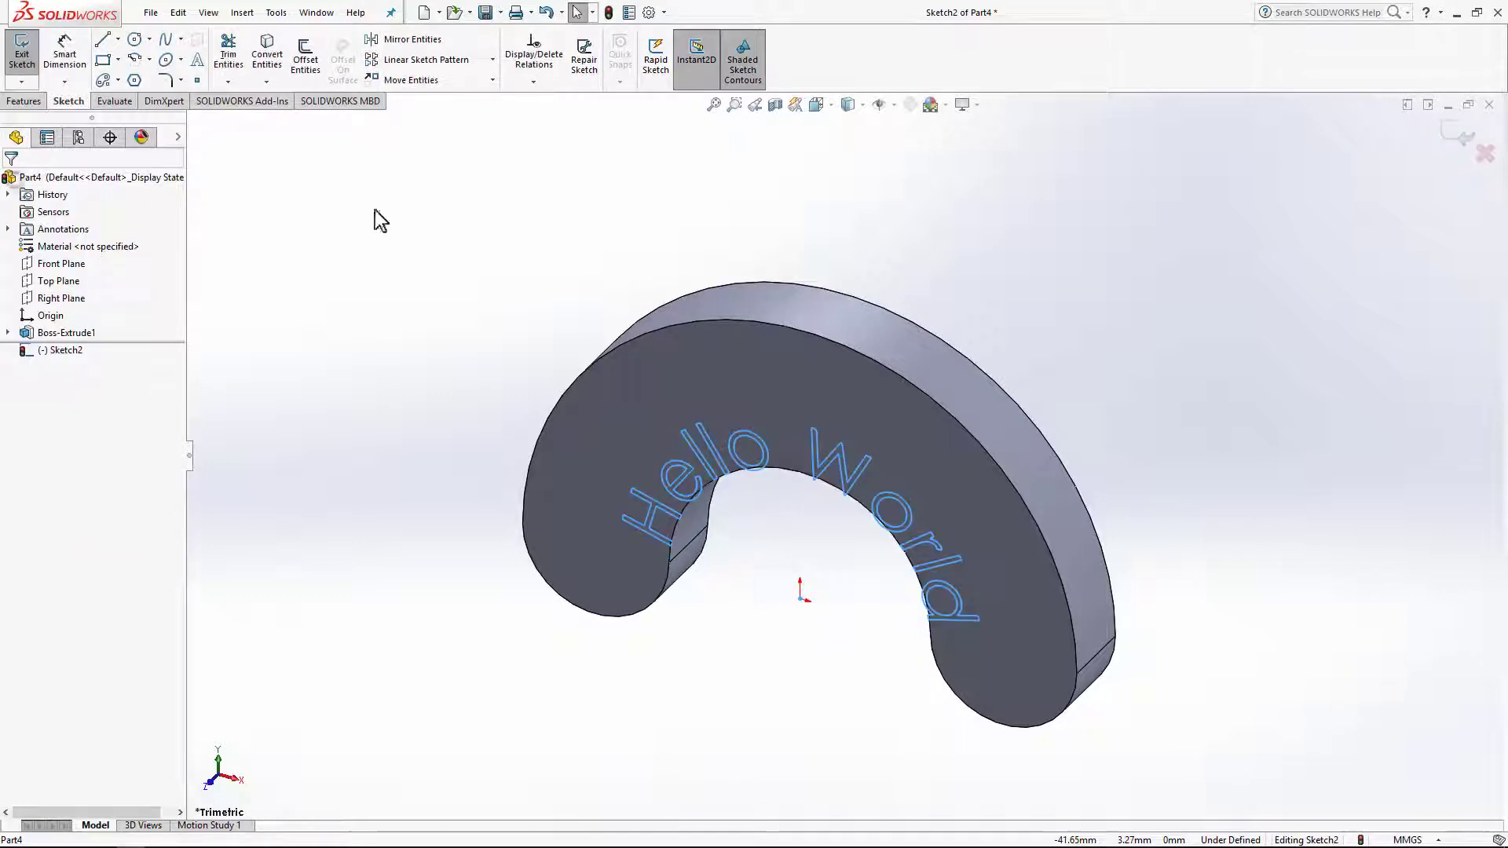
click(23, 102)
click(35, 60)
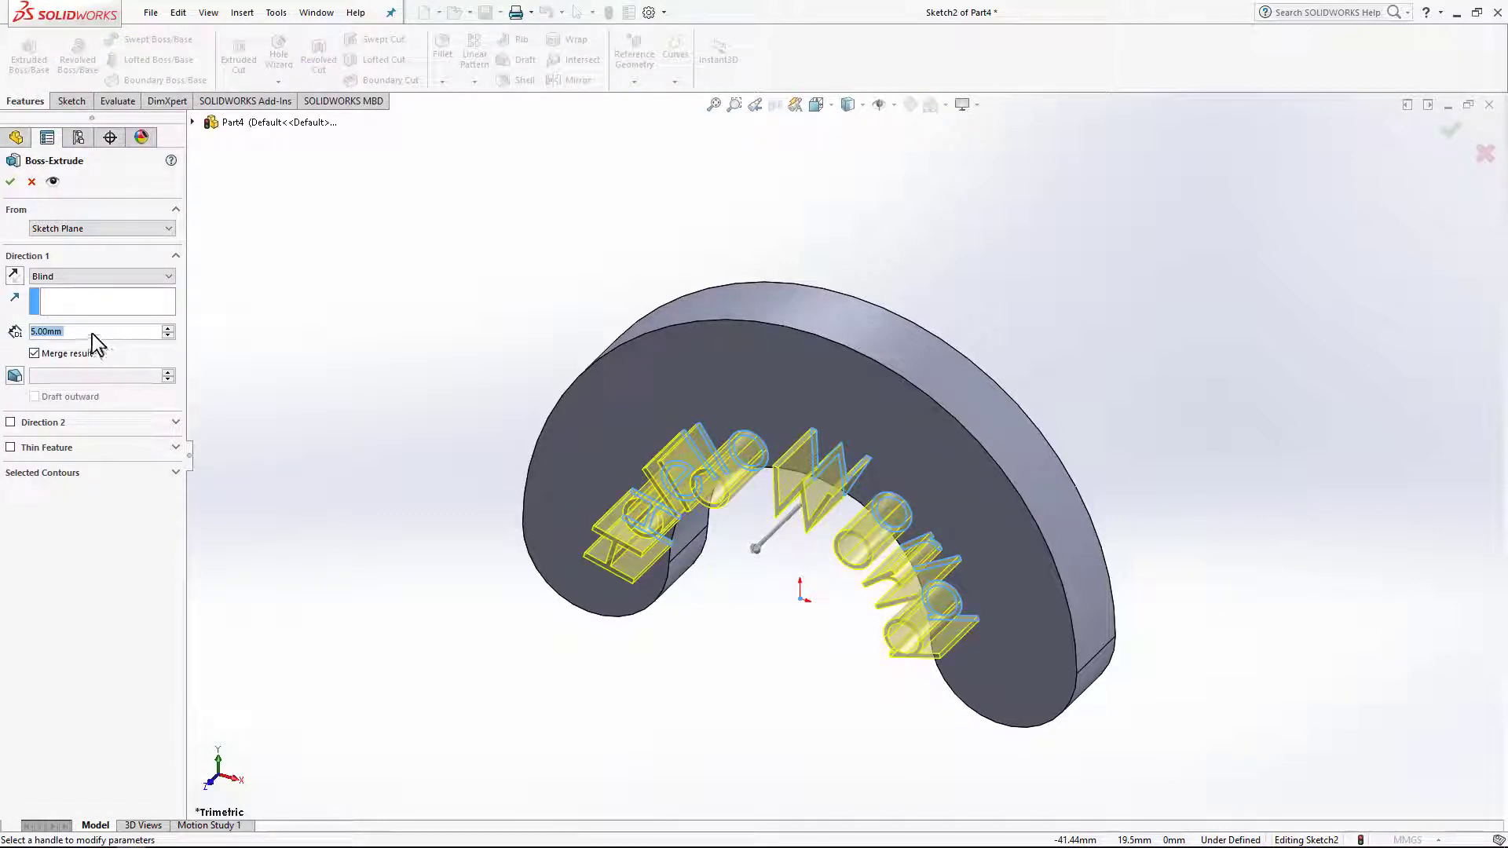
click(92, 333)
drag(43, 331, 9, 326)
text(10)
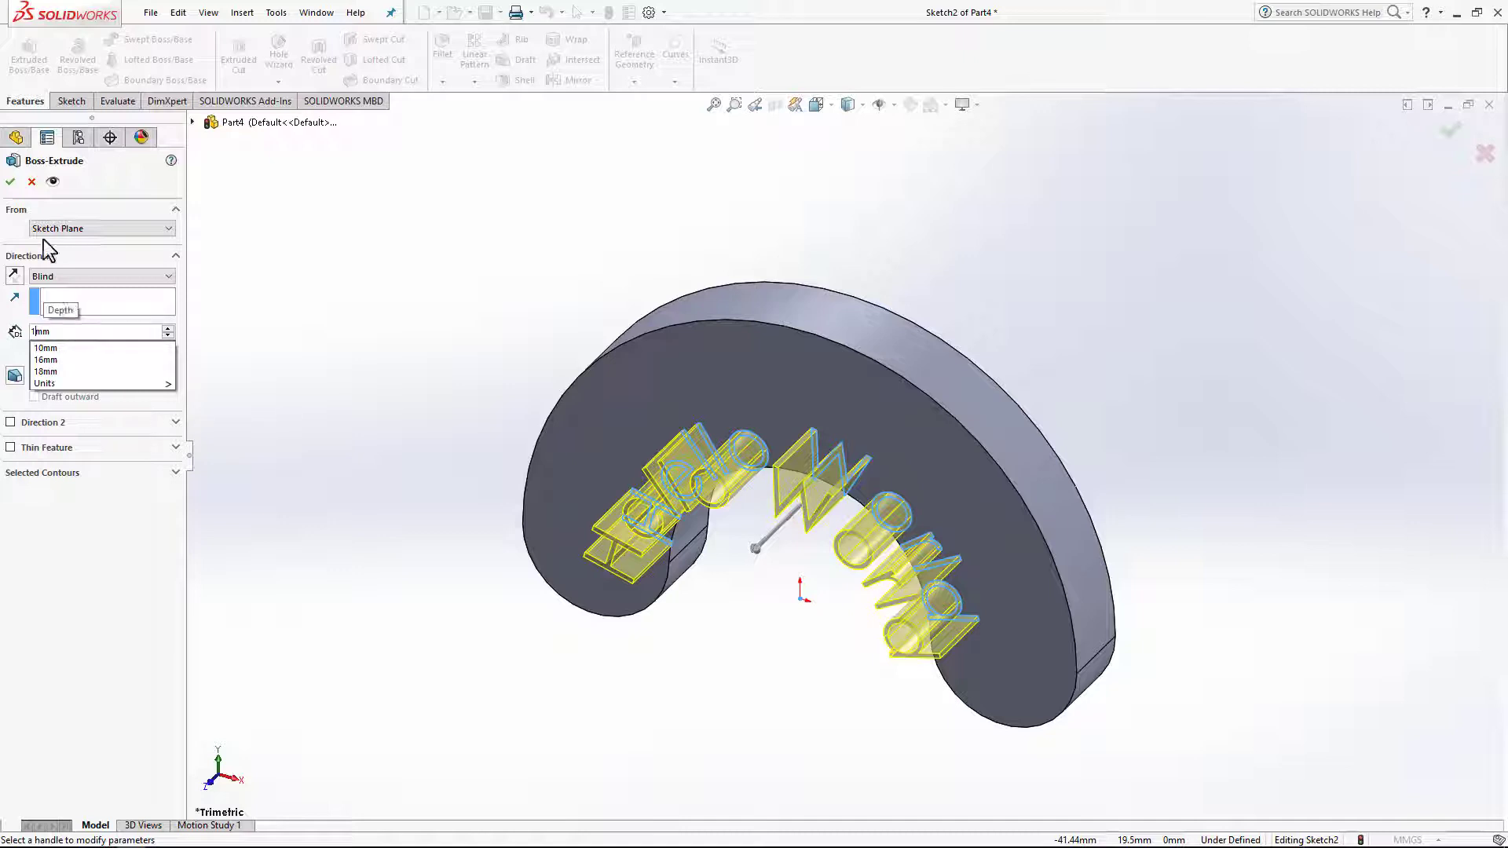
click(12, 182)
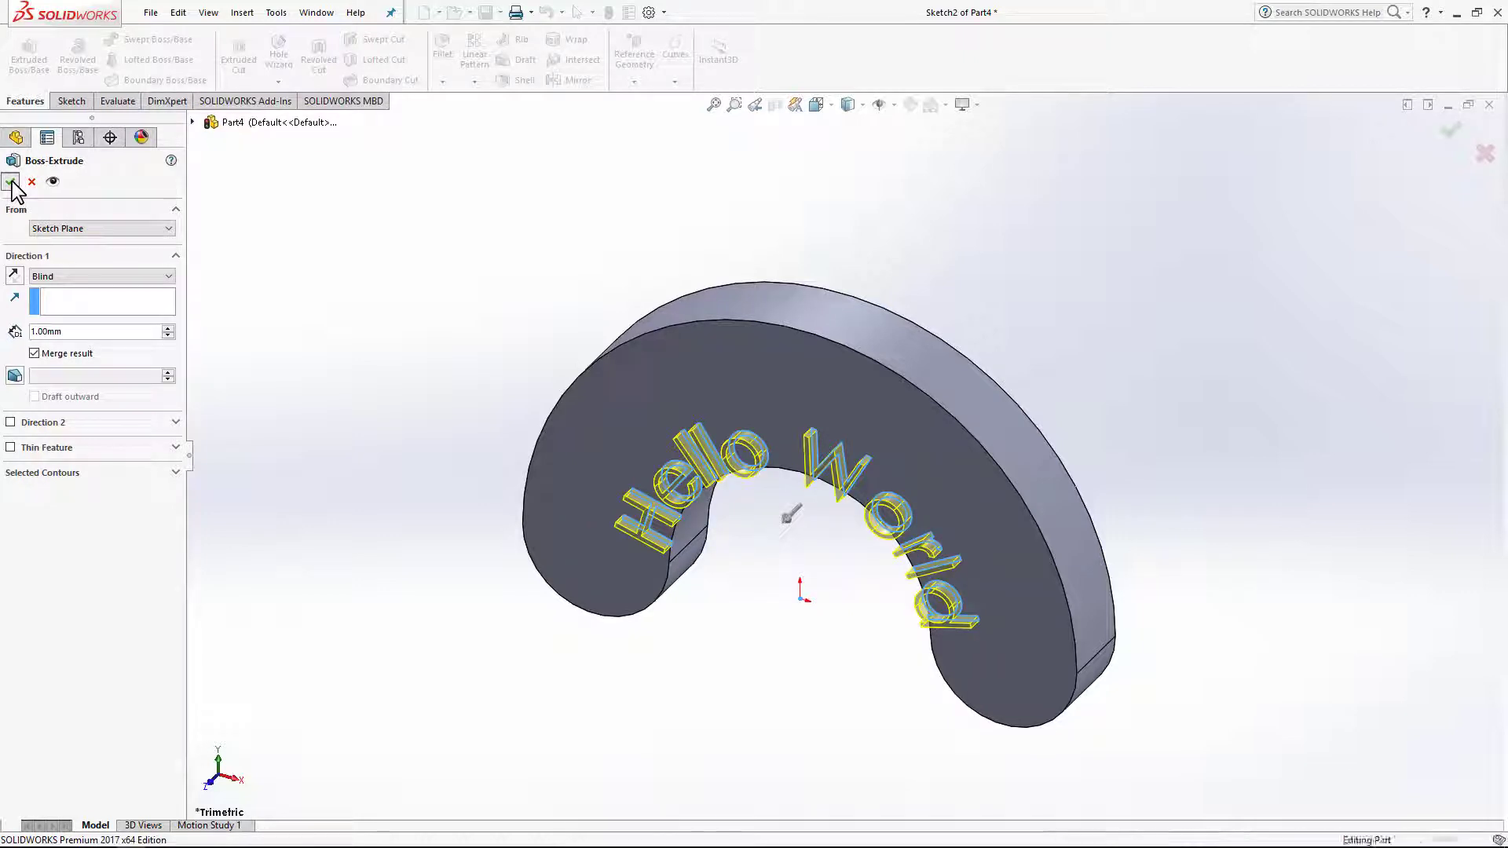
click(12, 183)
- Apply a green color from the standard swatches to the arc slot body's extrude feature
right_click(56, 333)
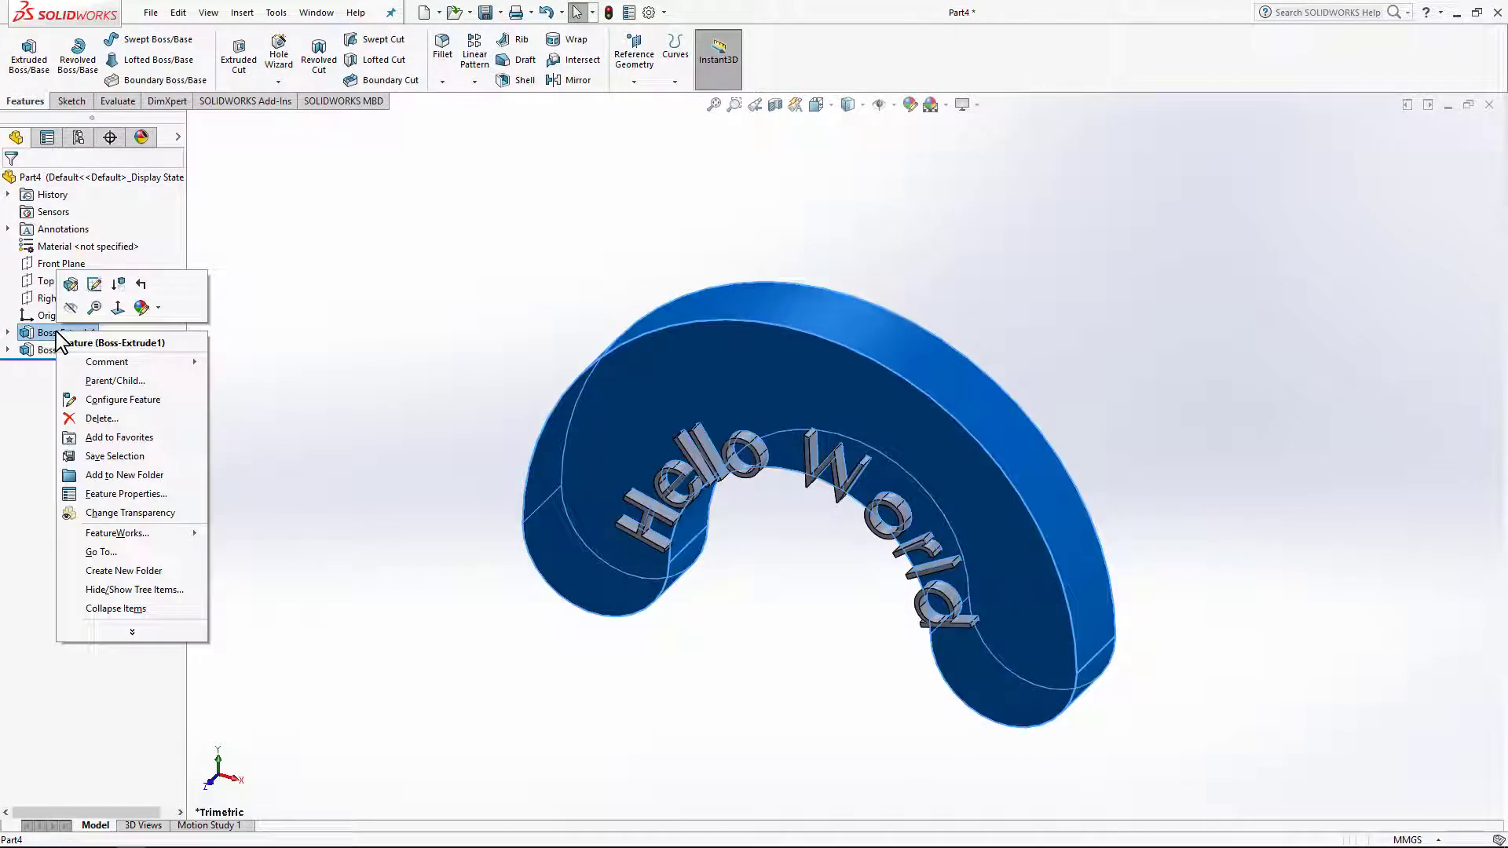
click(159, 309)
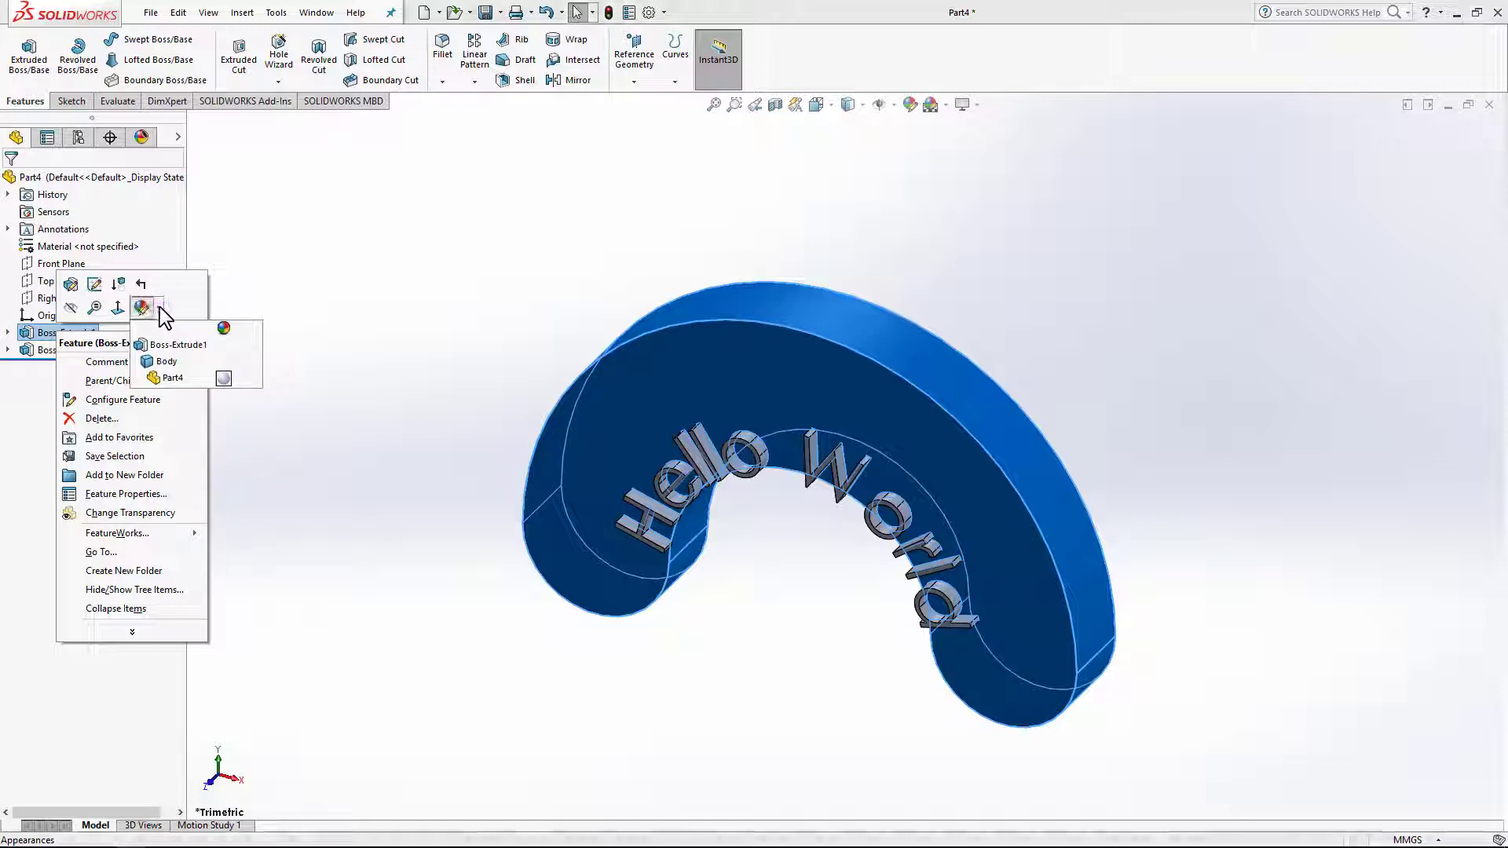
click(185, 343)
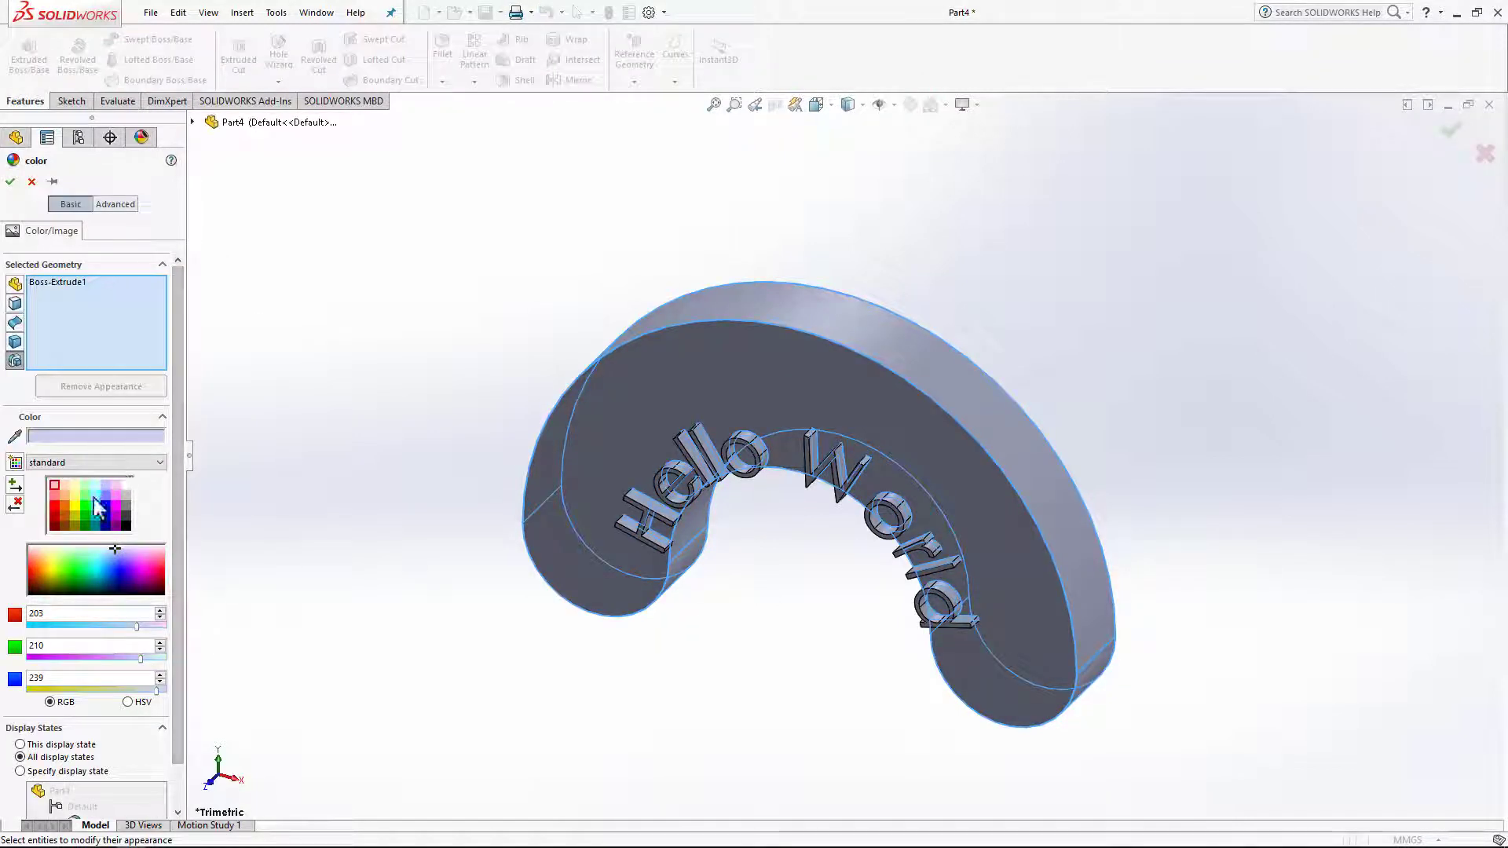
click(85, 507)
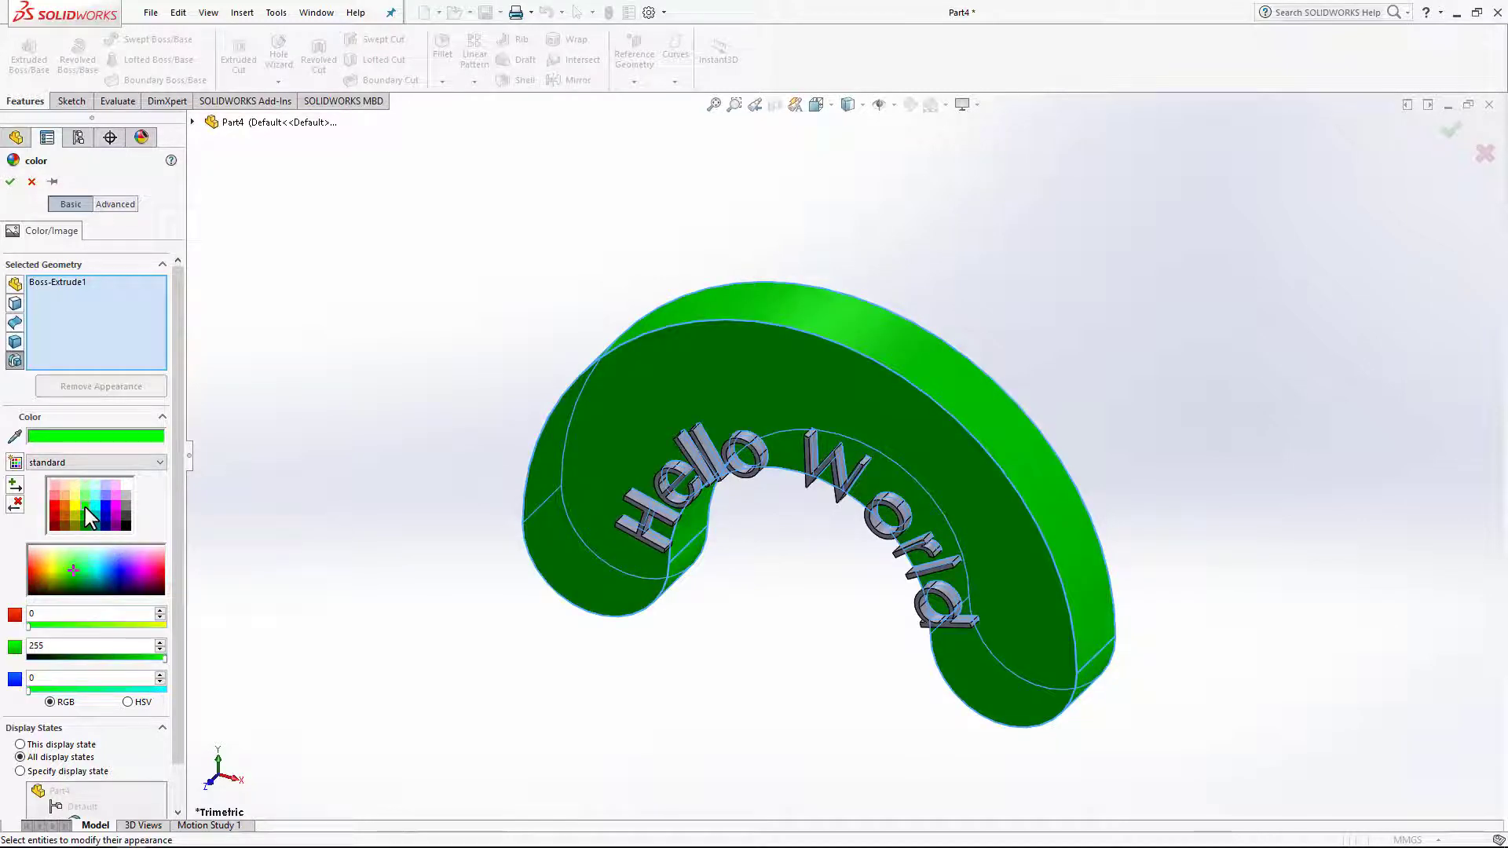
click(12, 183)
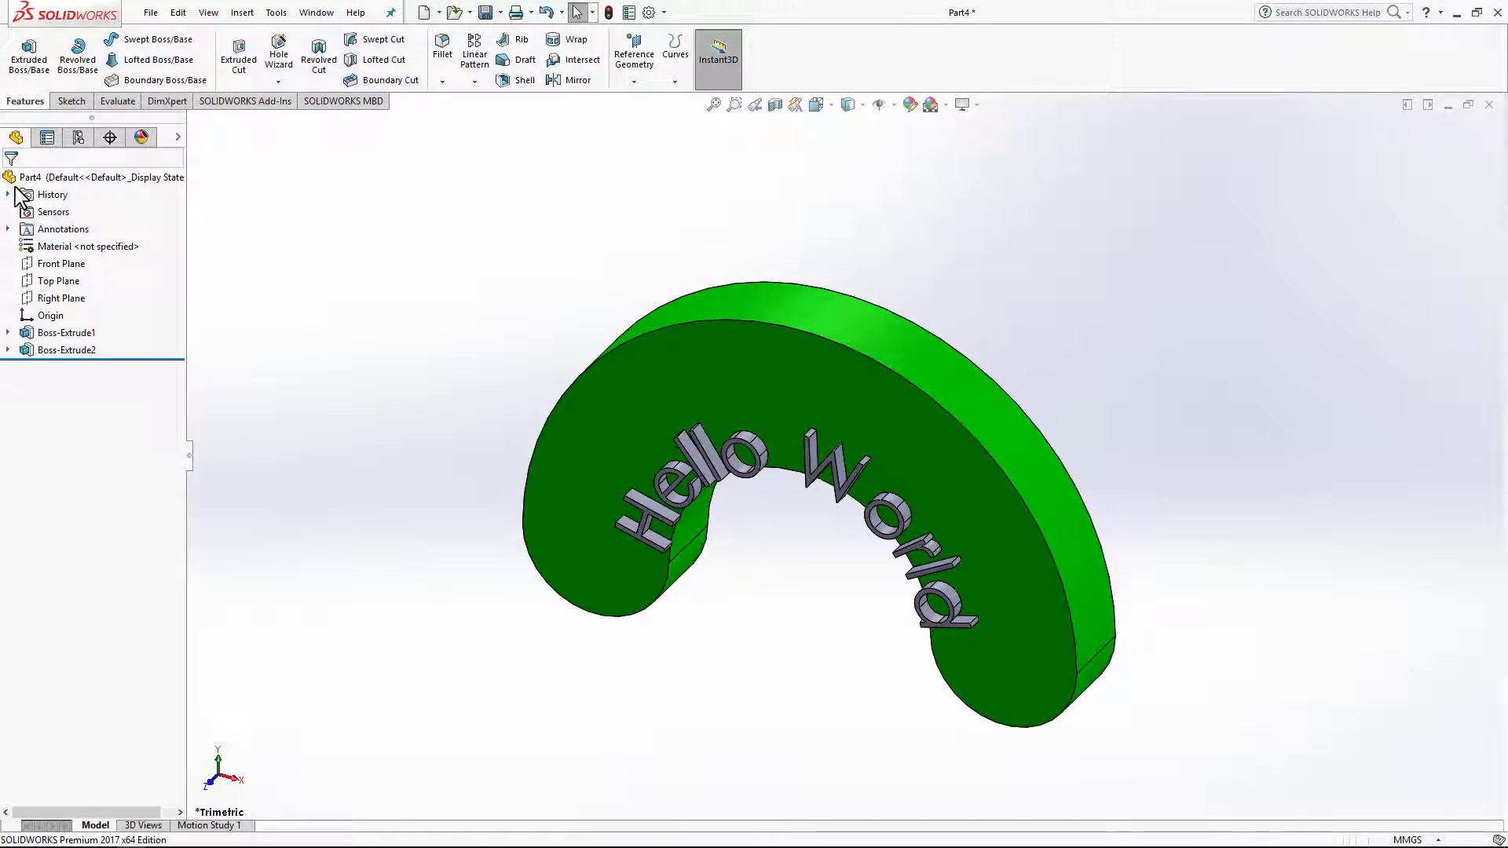
- Apply a red color from the standard swatches to the "Hello World" text extrude feature
right_click(74, 348)
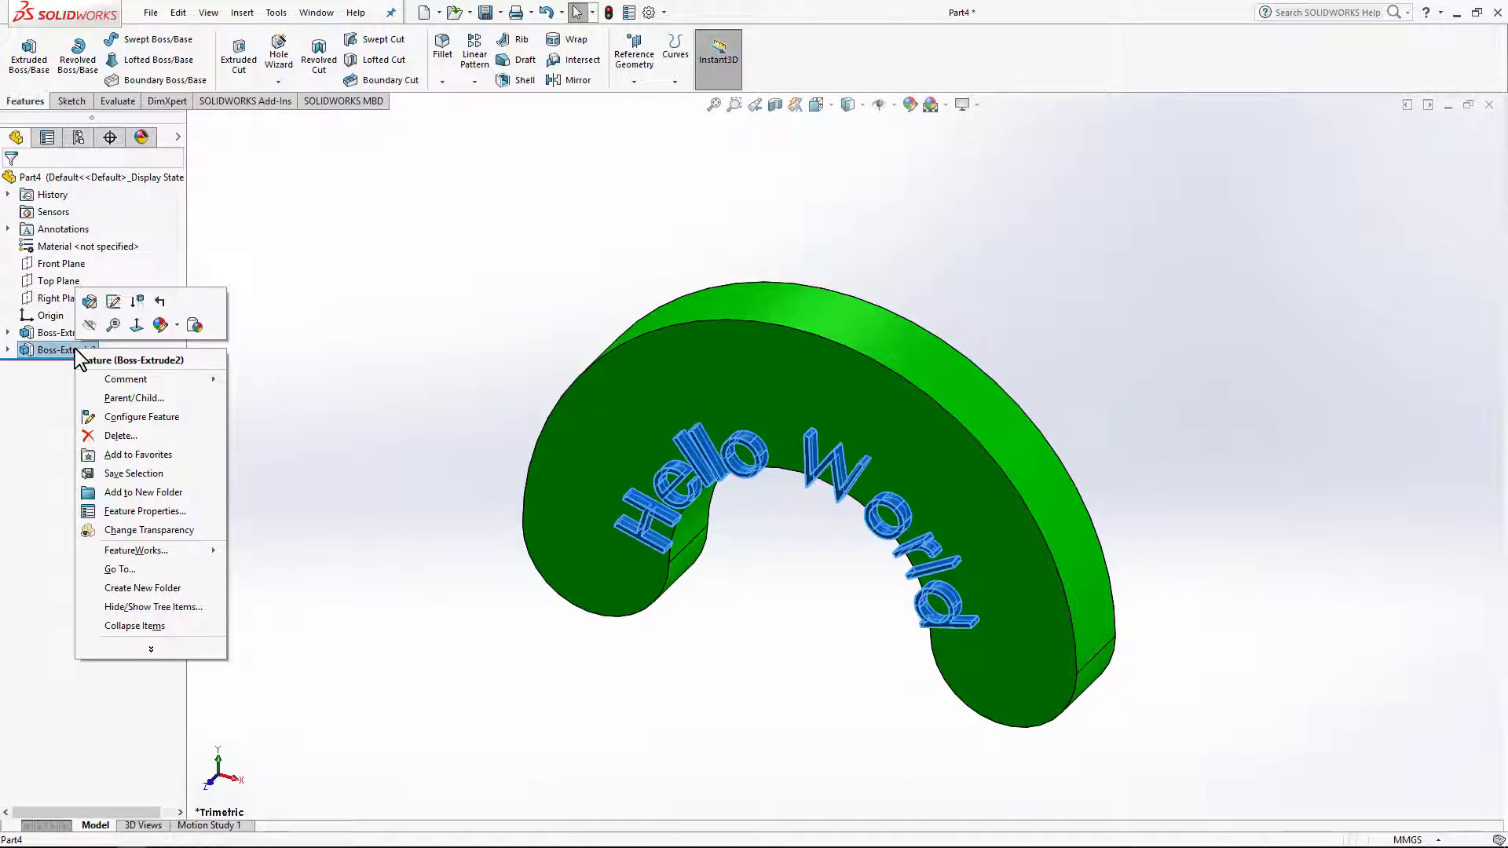
click(177, 326)
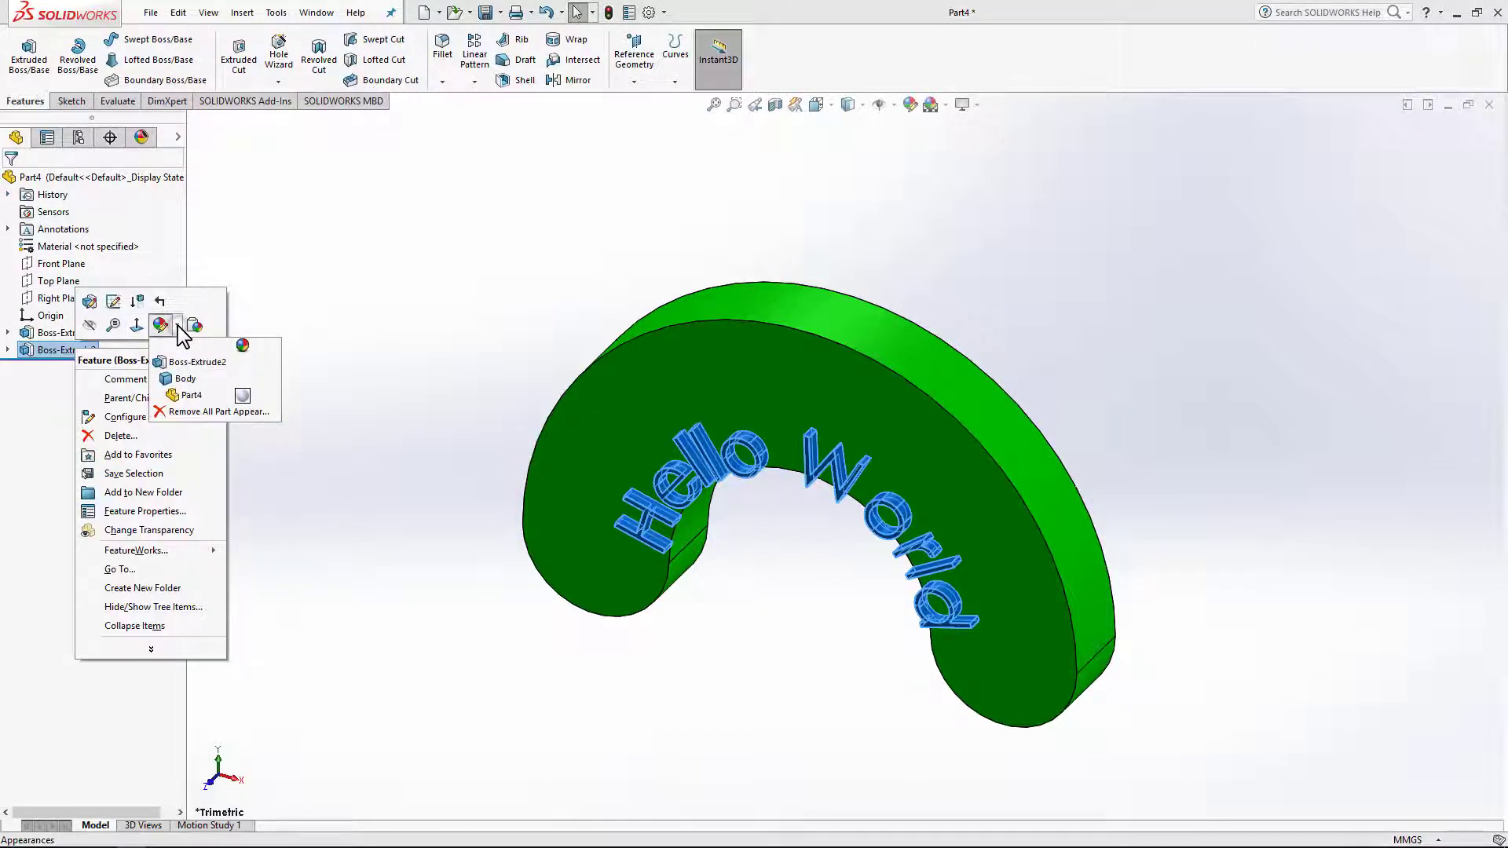
click(179, 365)
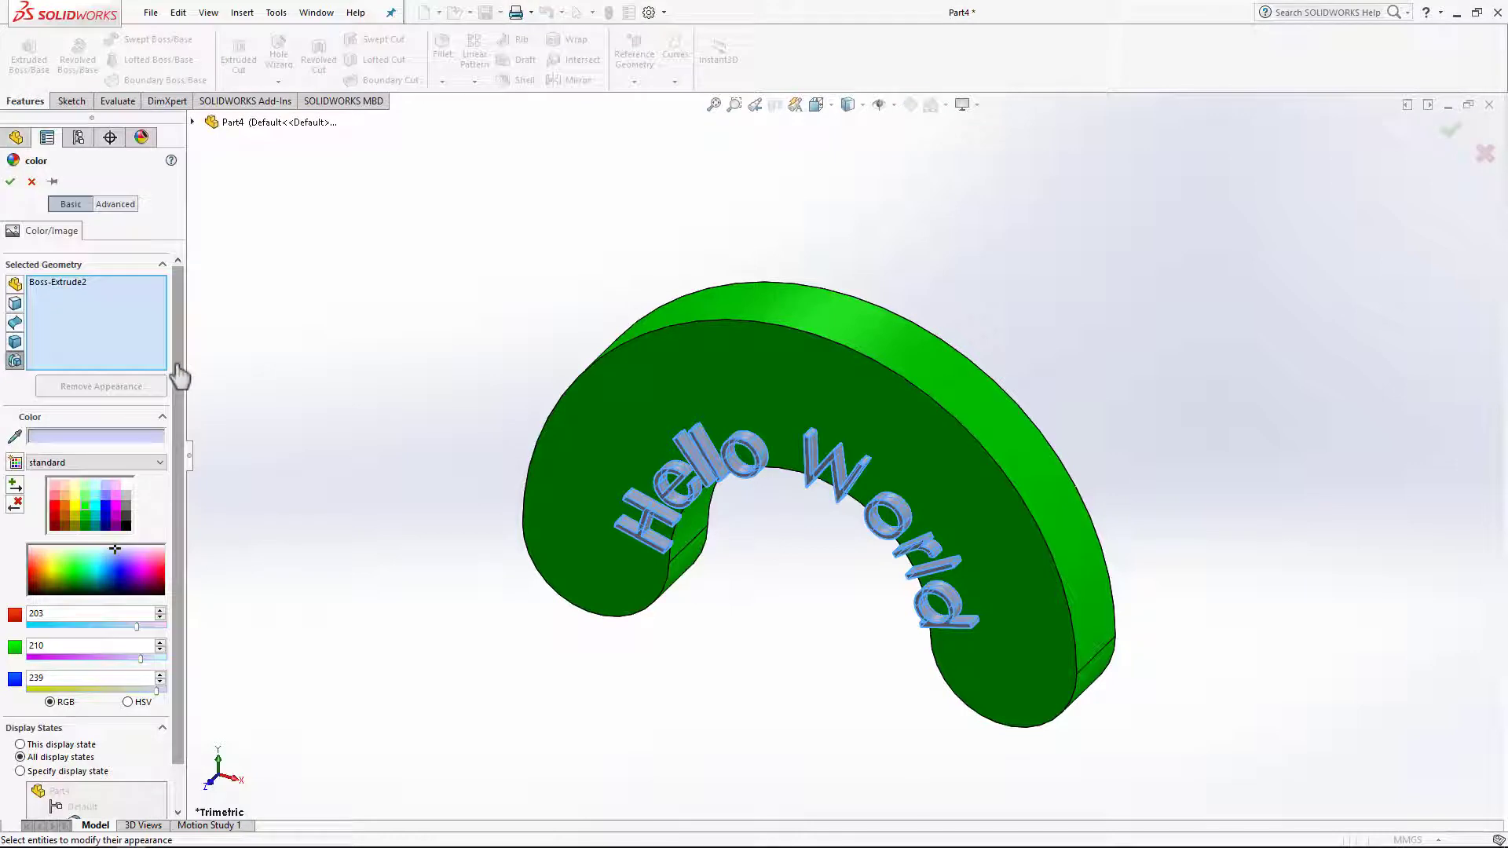
click(56, 506)
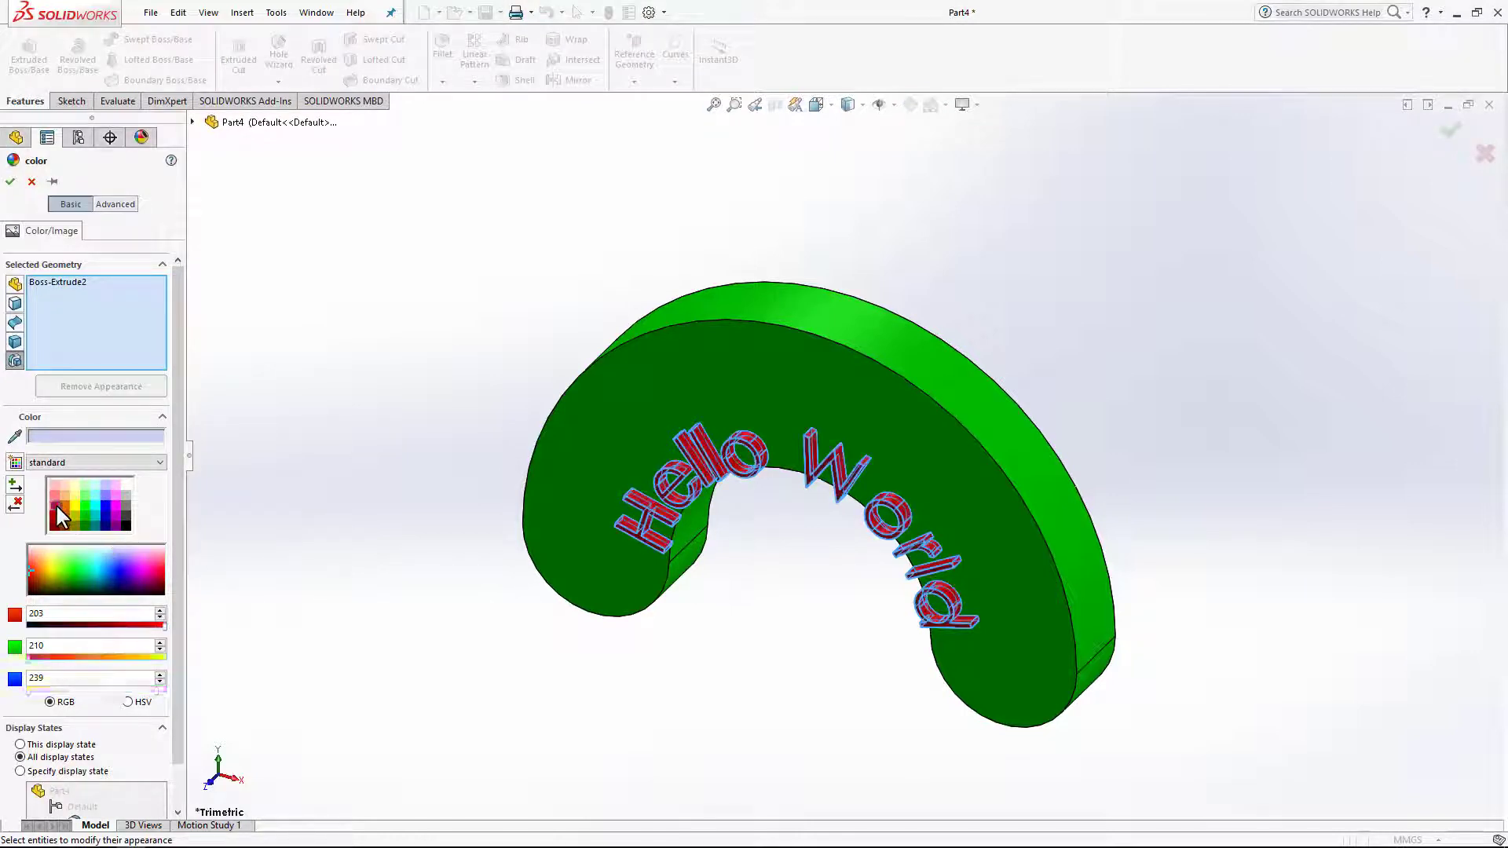
click(10, 181)
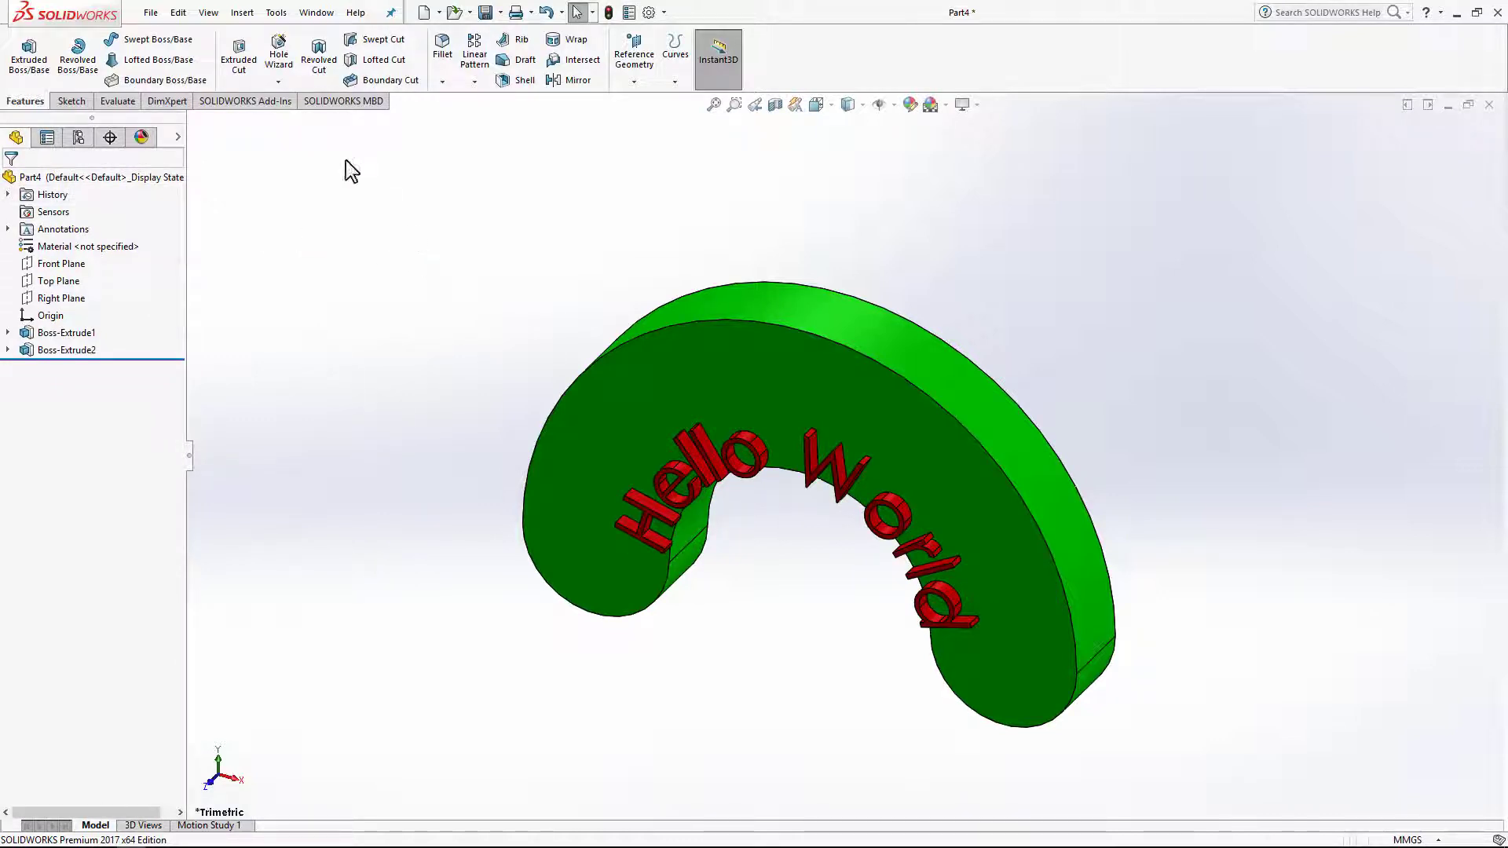
- Save the part as "Hello World" in the Exercise folder on the Desktop
click(485, 12)
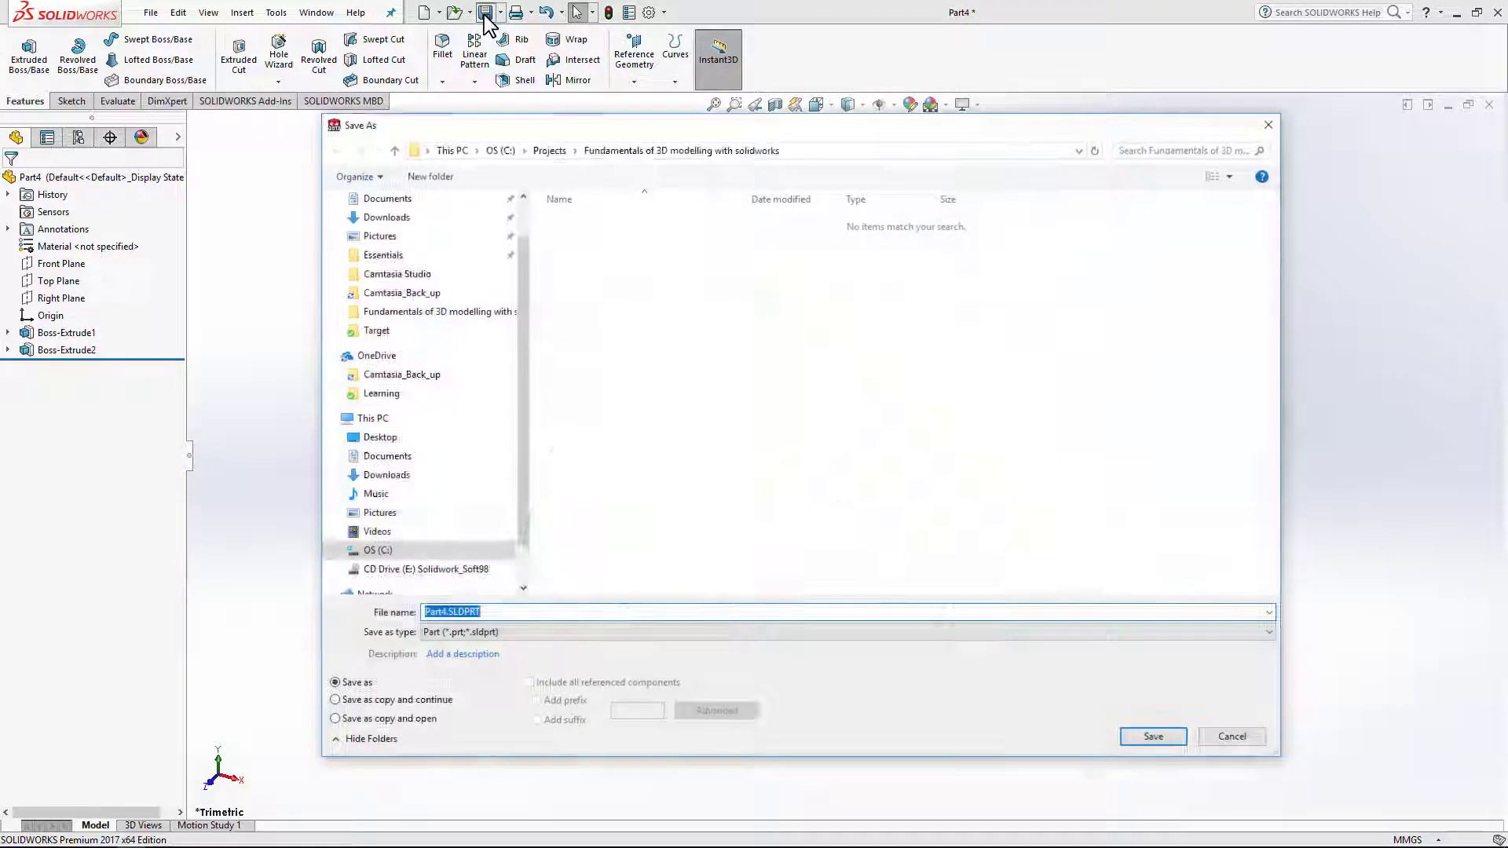
click(511, 610)
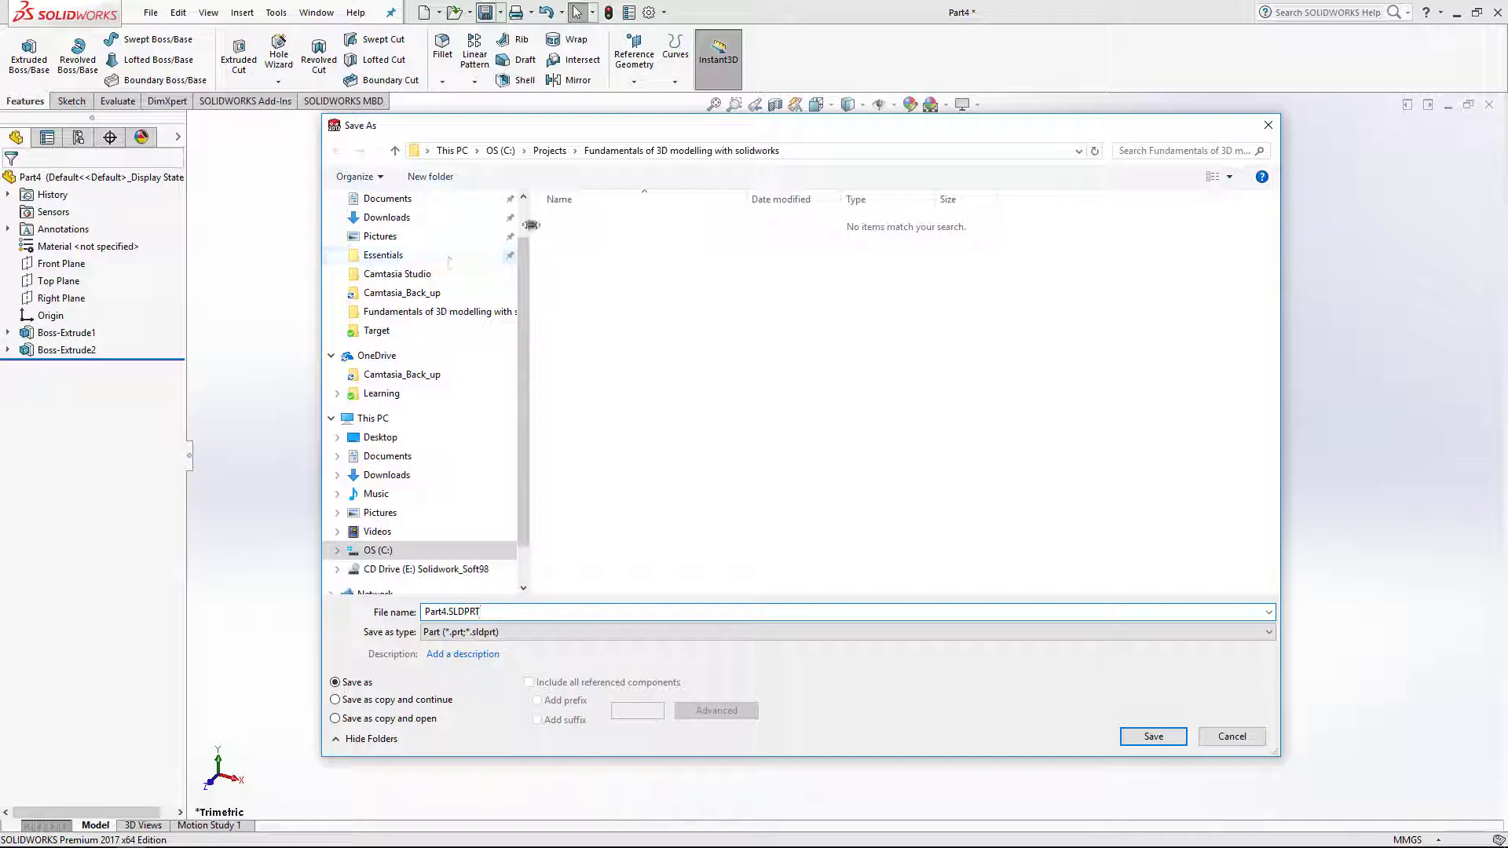
scroll(525, 222, up, 1)
click(380, 229)
double_click(591, 259)
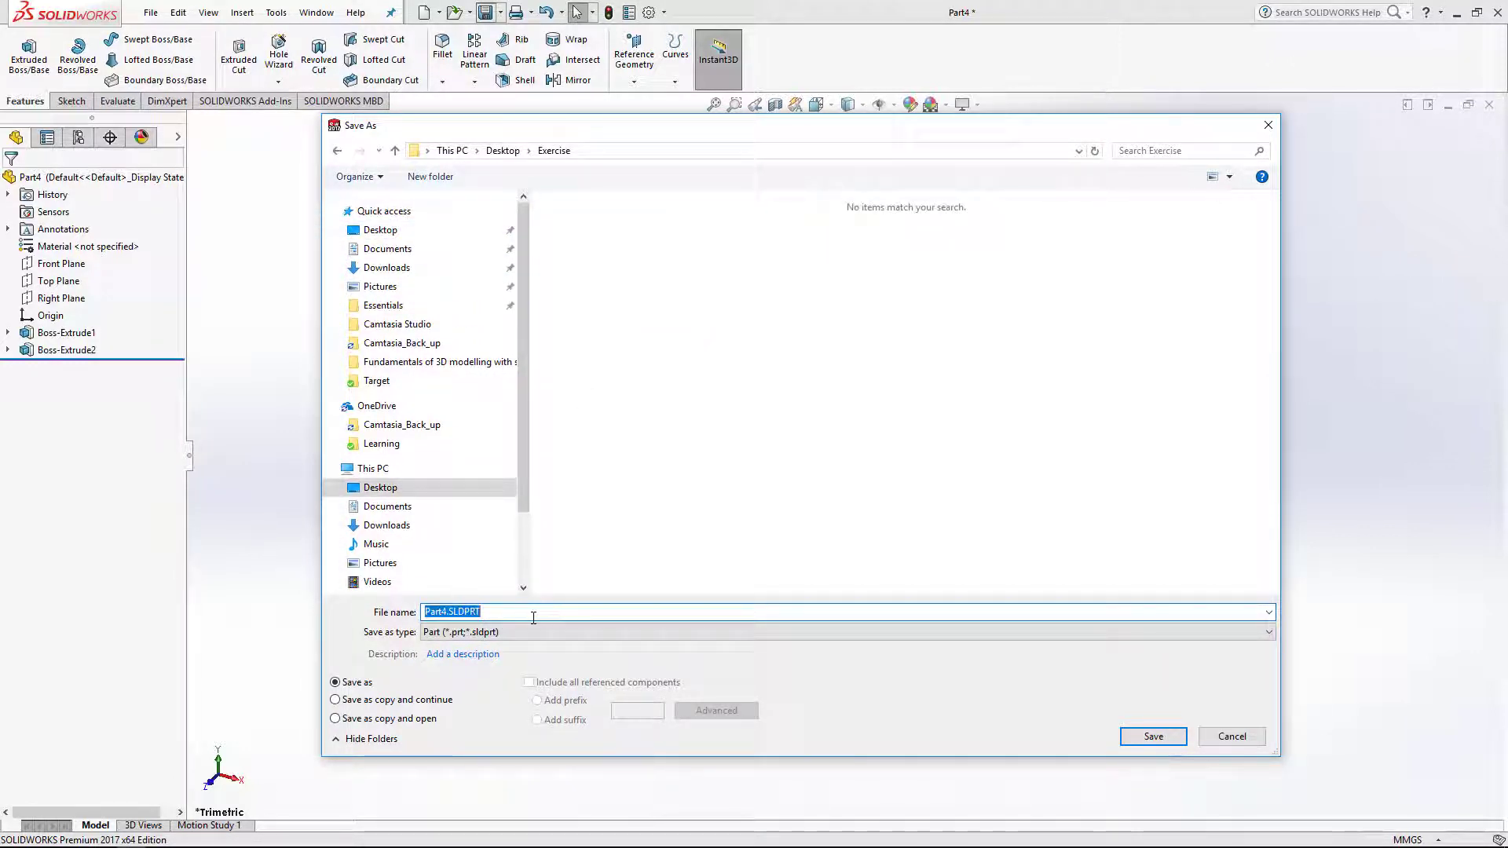
text(Hello World)
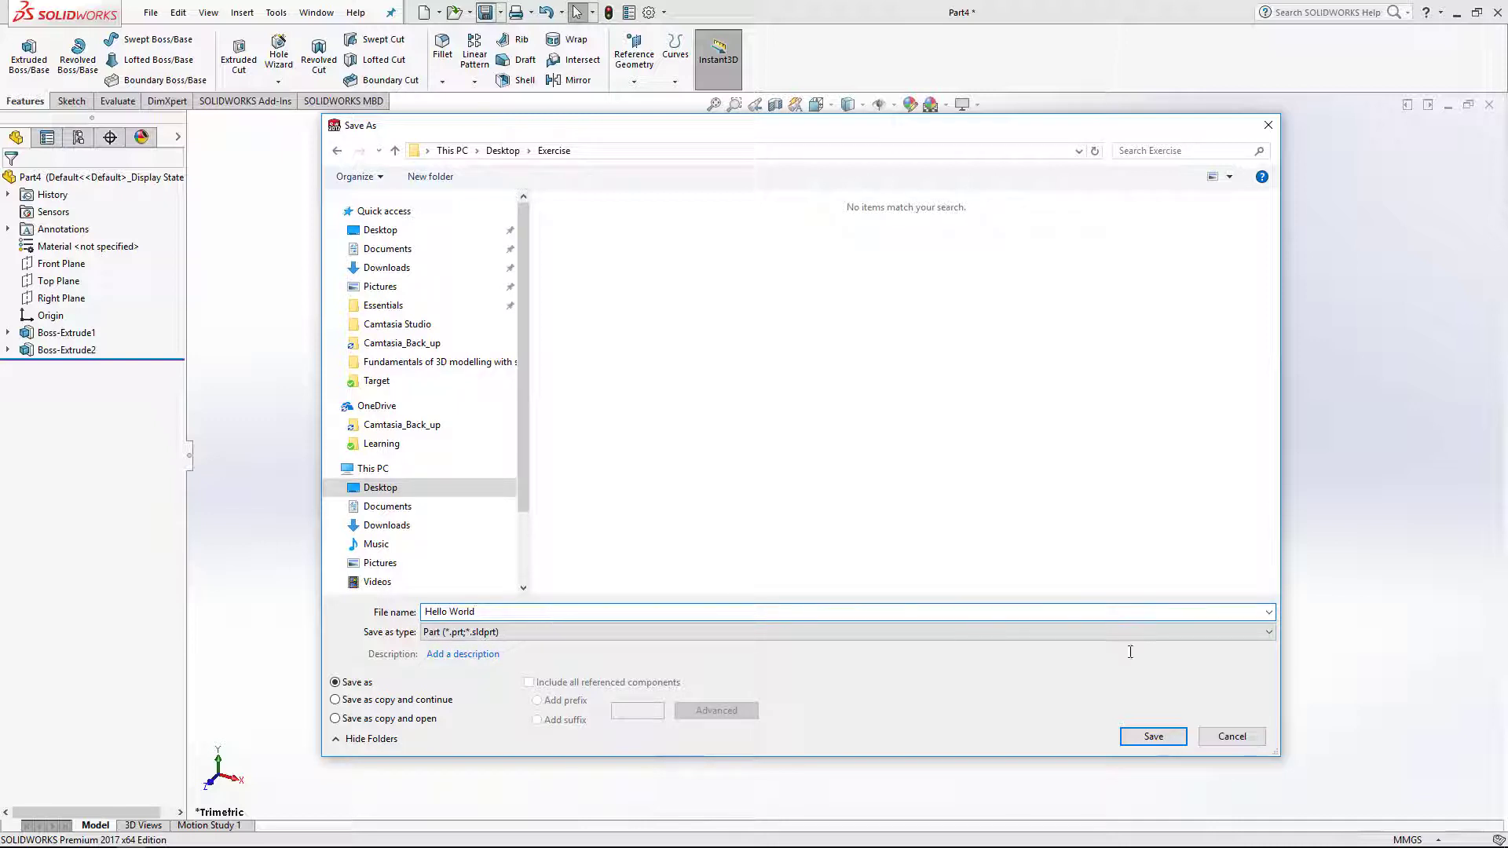
click(1165, 737)
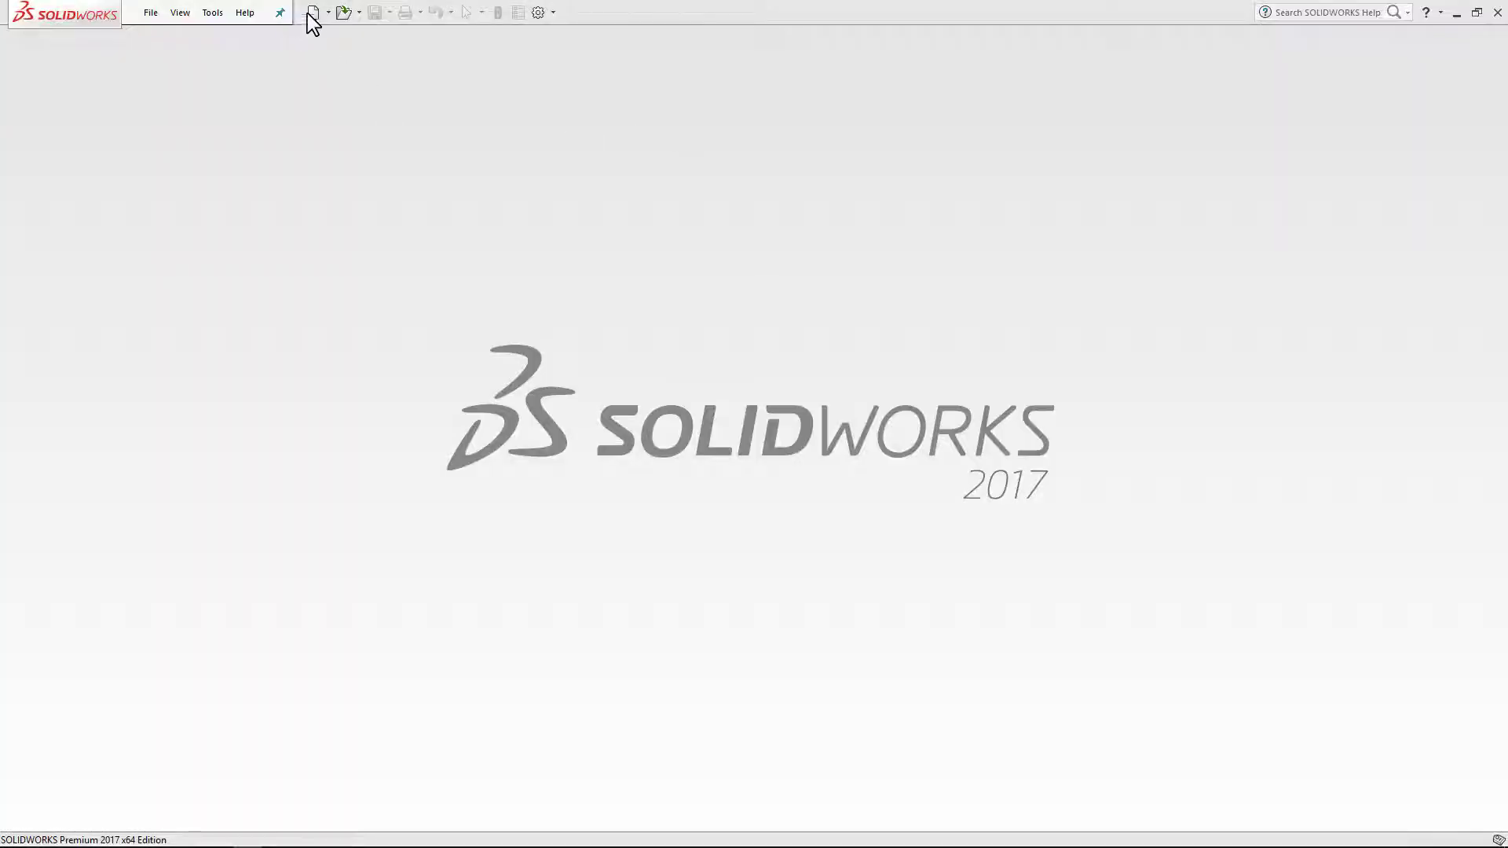
- Create a new part document
click(313, 13)
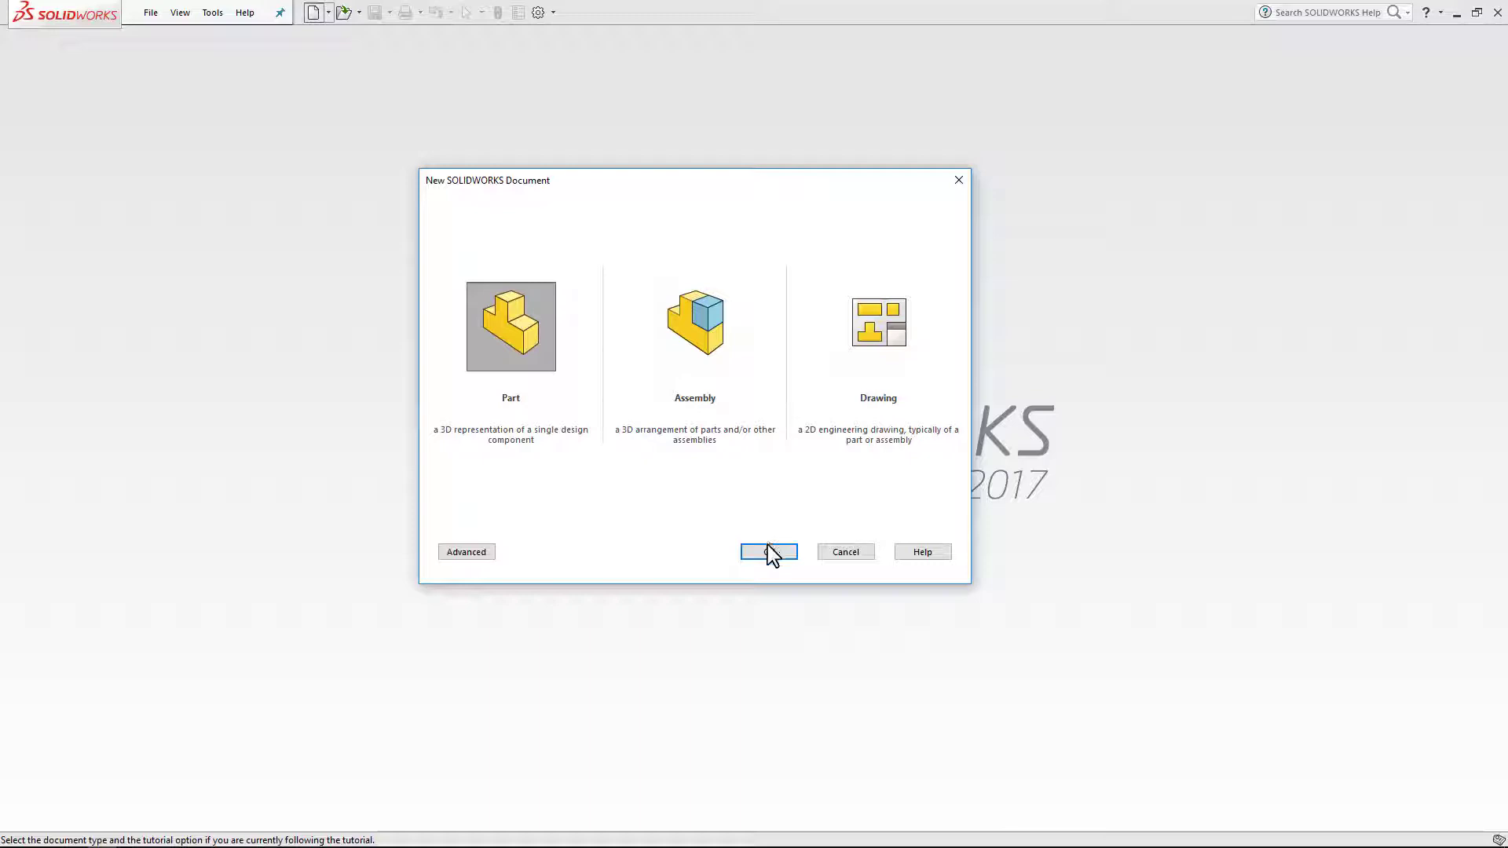
click(769, 552)
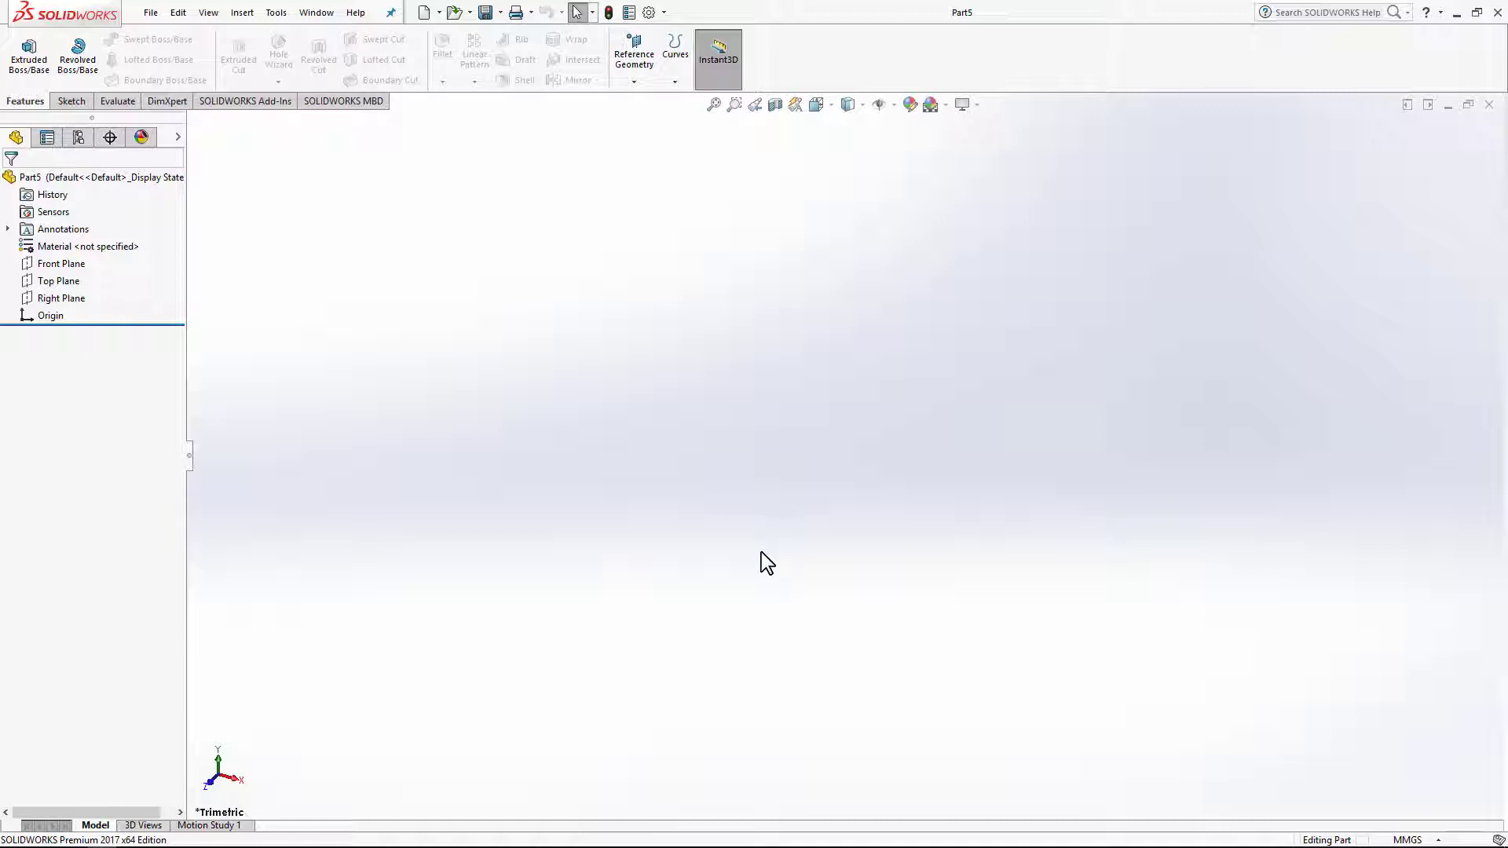
click(60, 266)
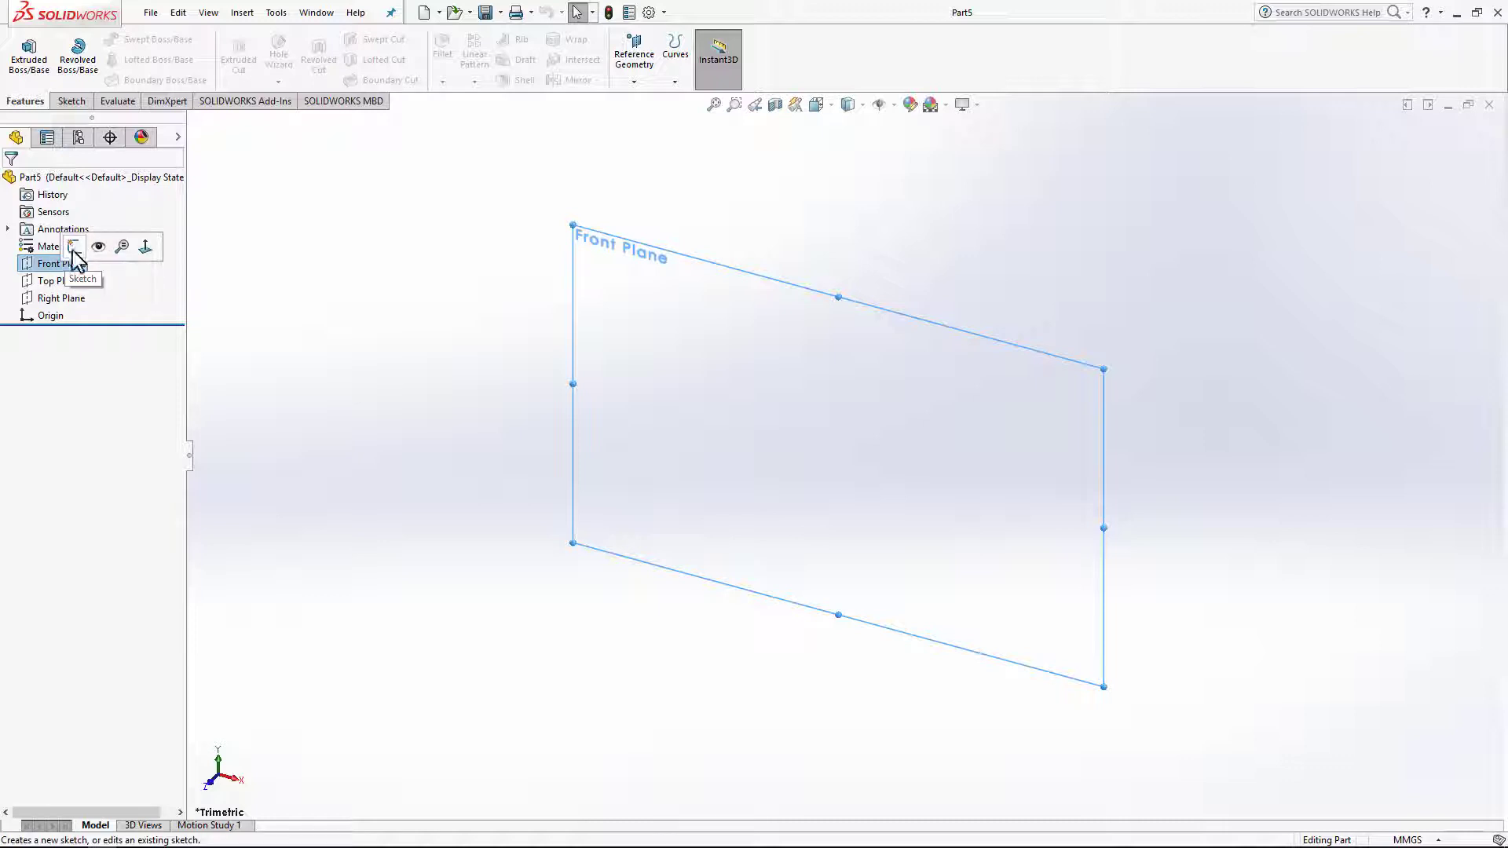
click(75, 248)
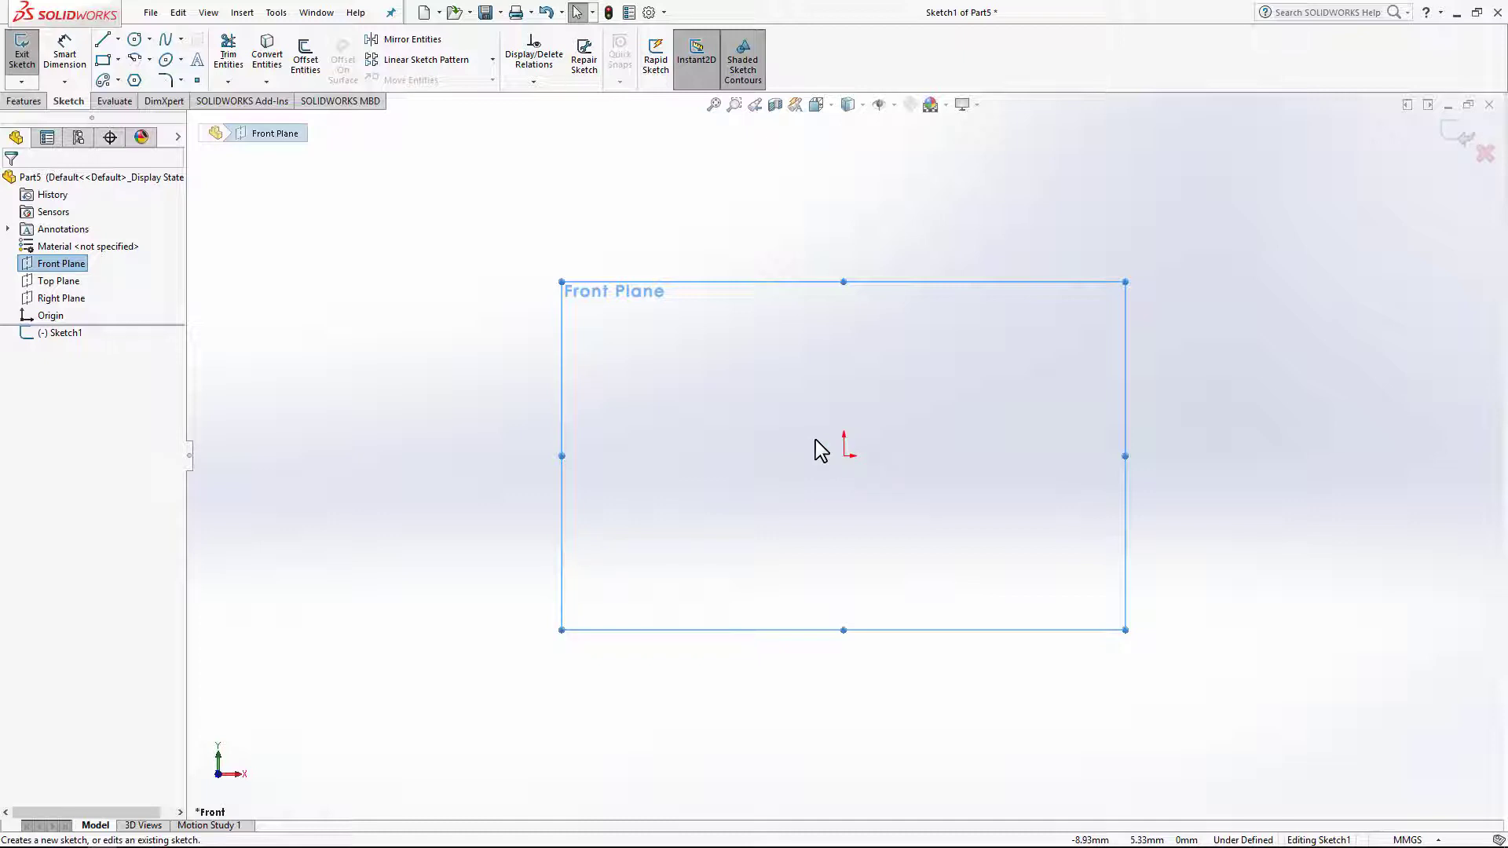
click(1484, 154)
click(795, 442)
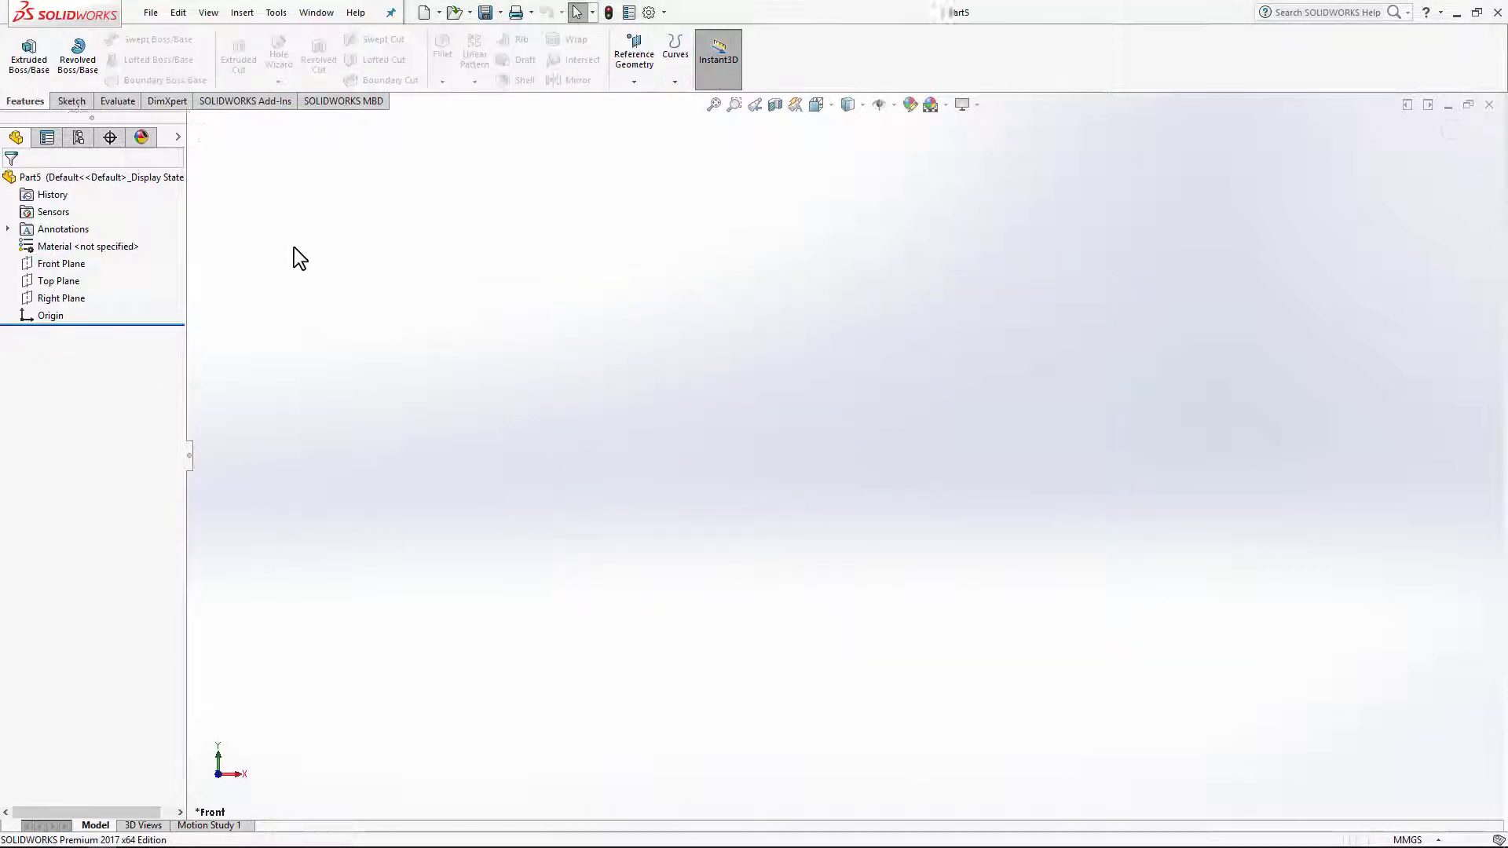
- Start a new sketch on the Front Plane
click(71, 102)
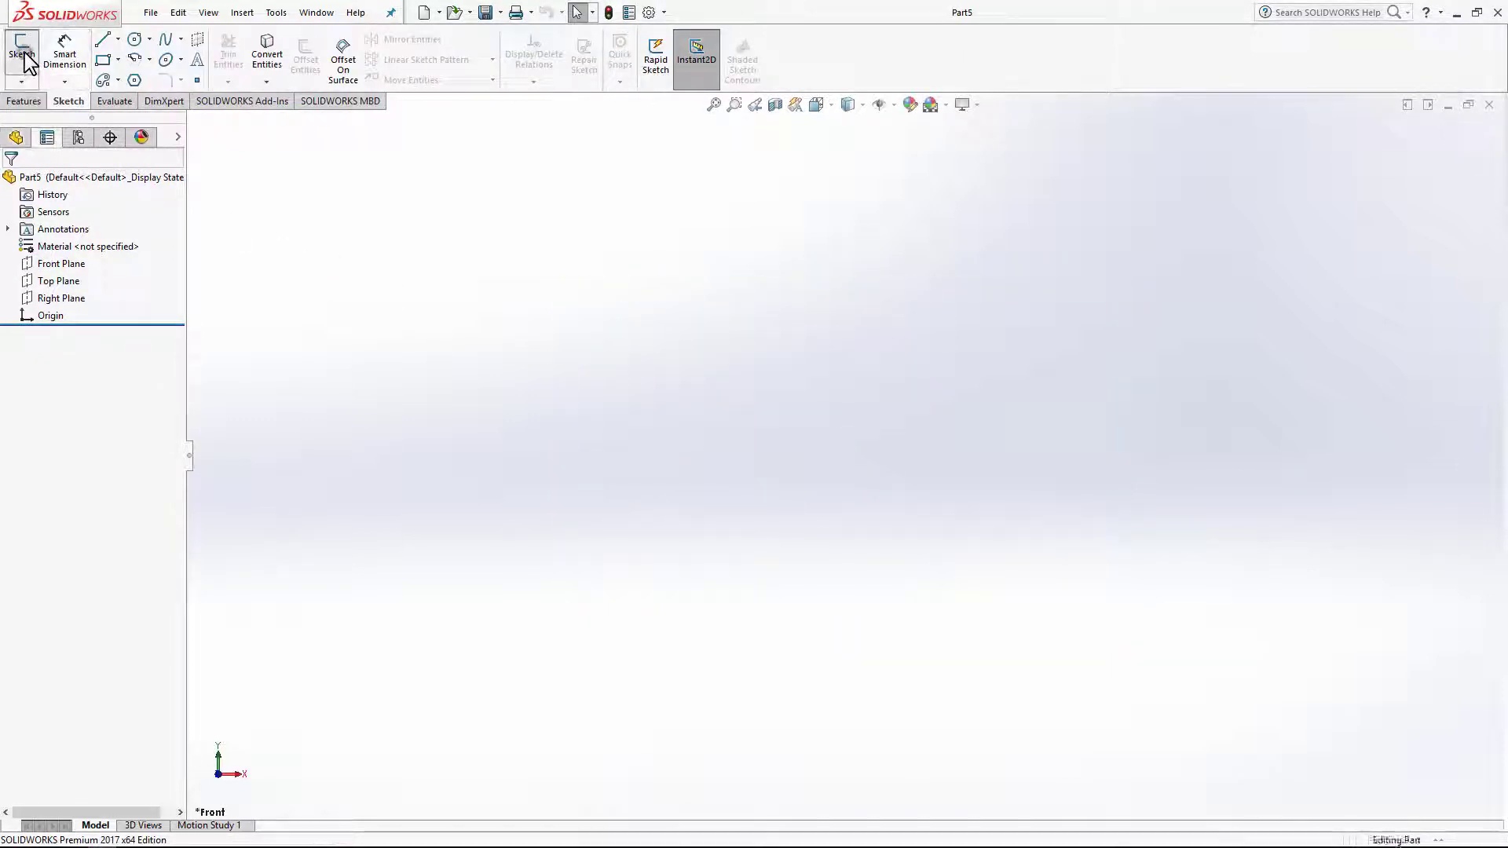
click(22, 47)
click(673, 346)
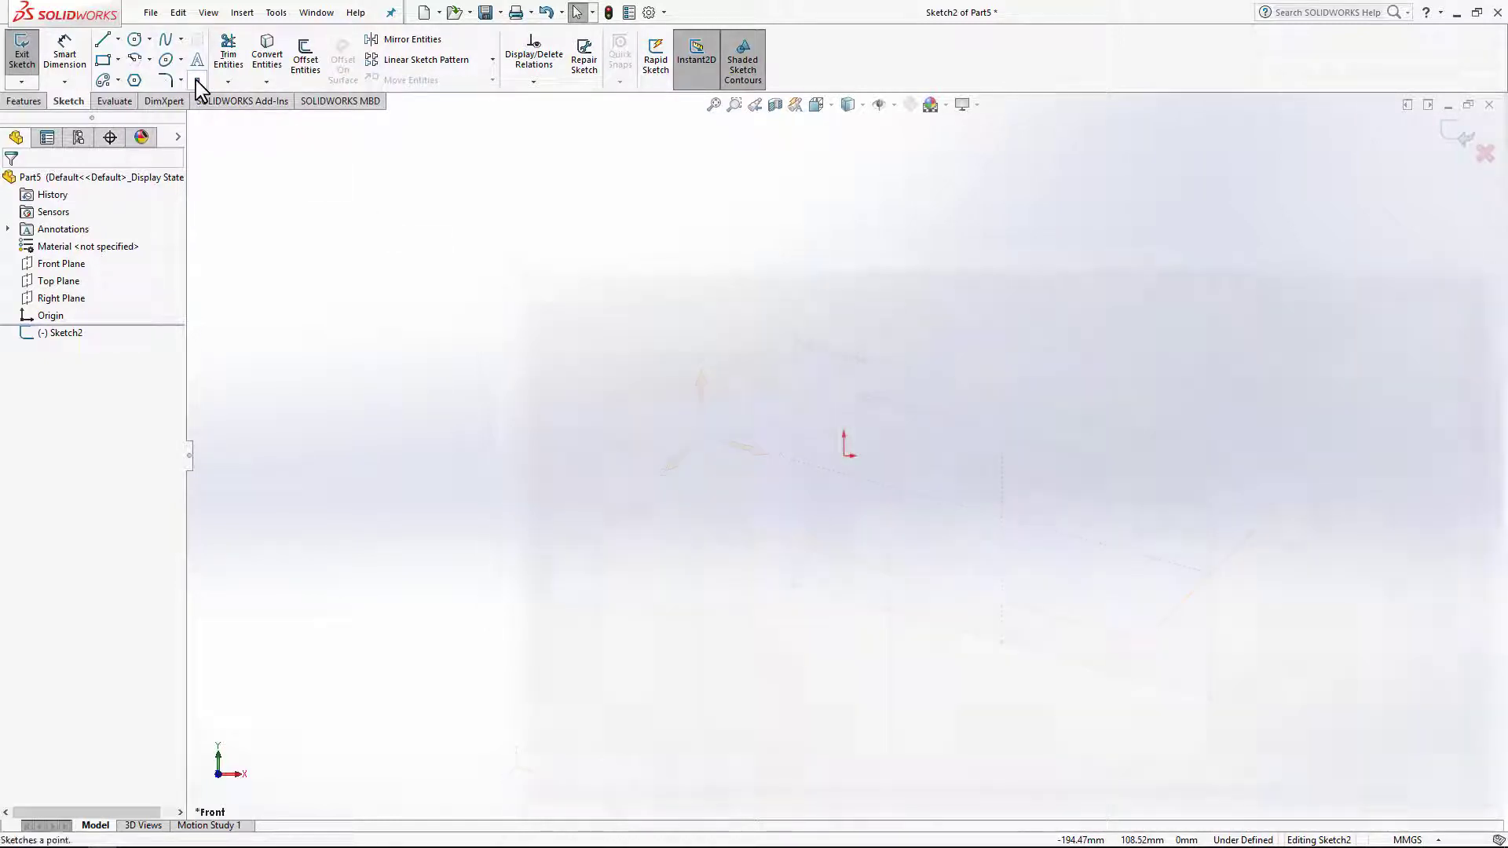
- Place six separate sketch points above and left of the origin, three of them aligned vertically at X about -98 mm
click(197, 80)
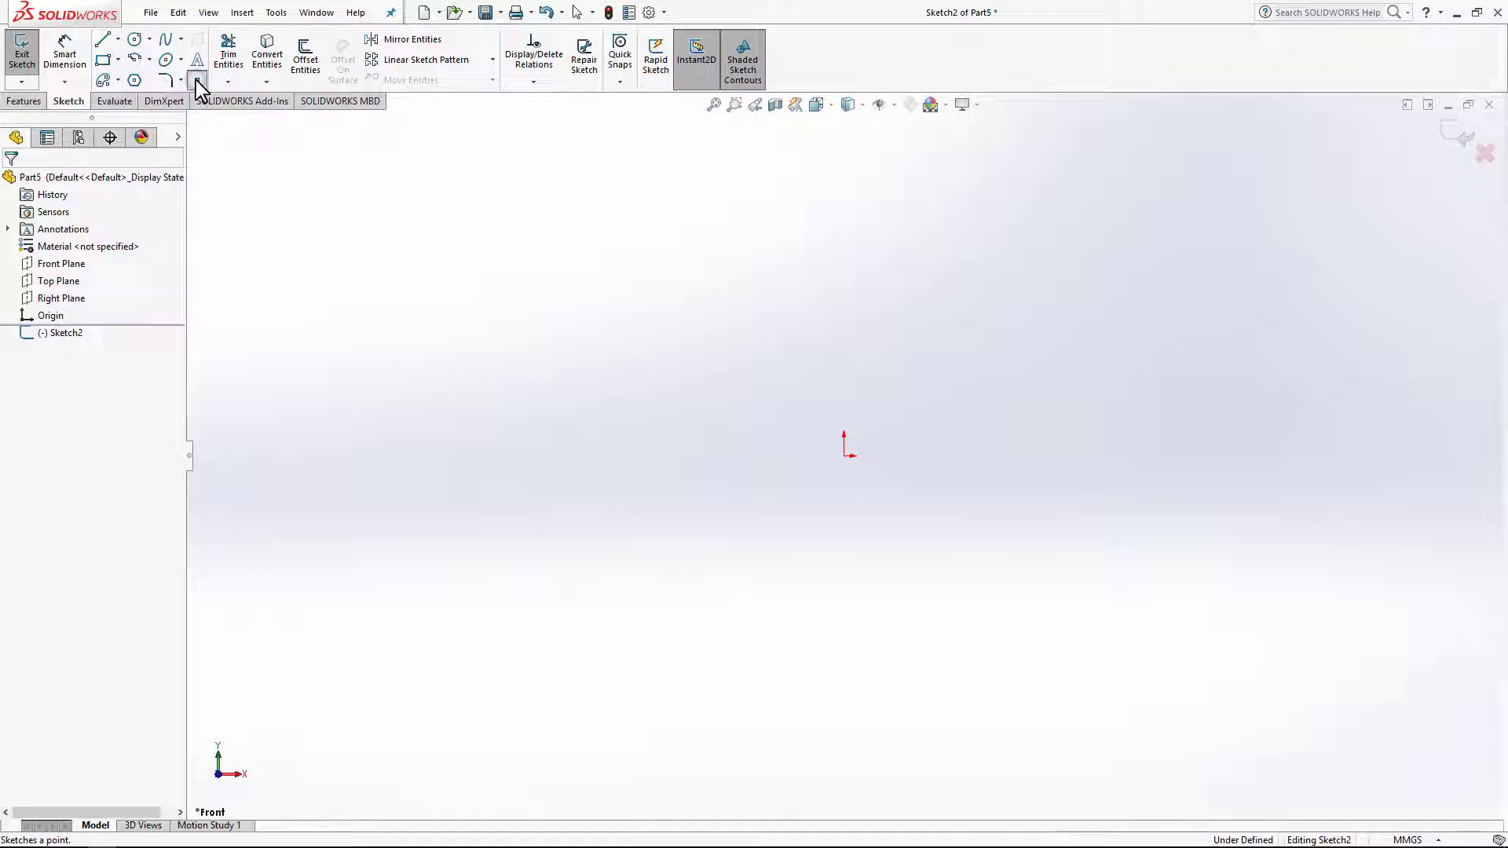
click(458, 272)
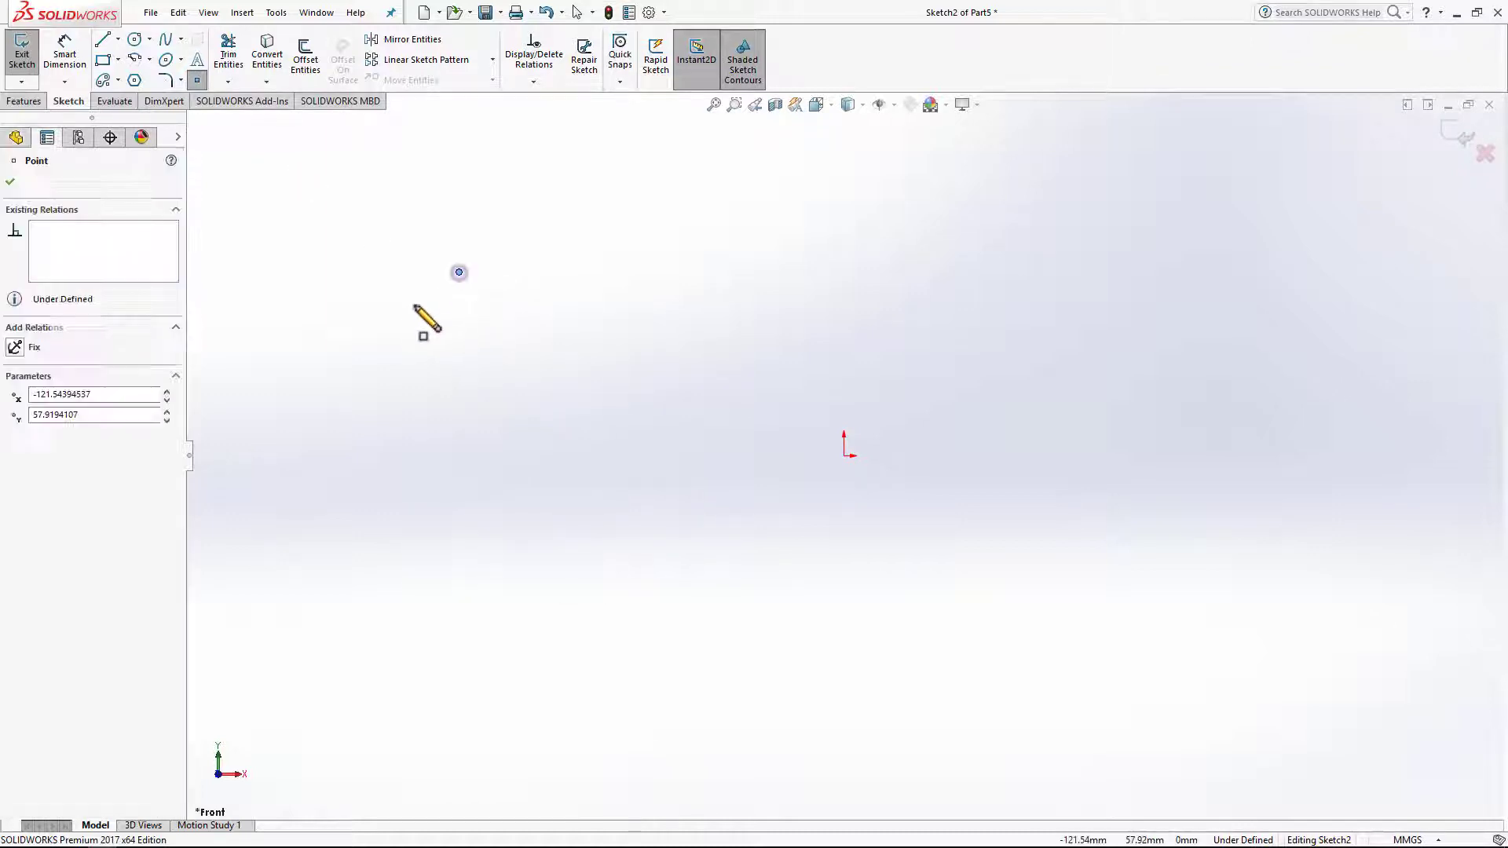
click(404, 311)
click(394, 408)
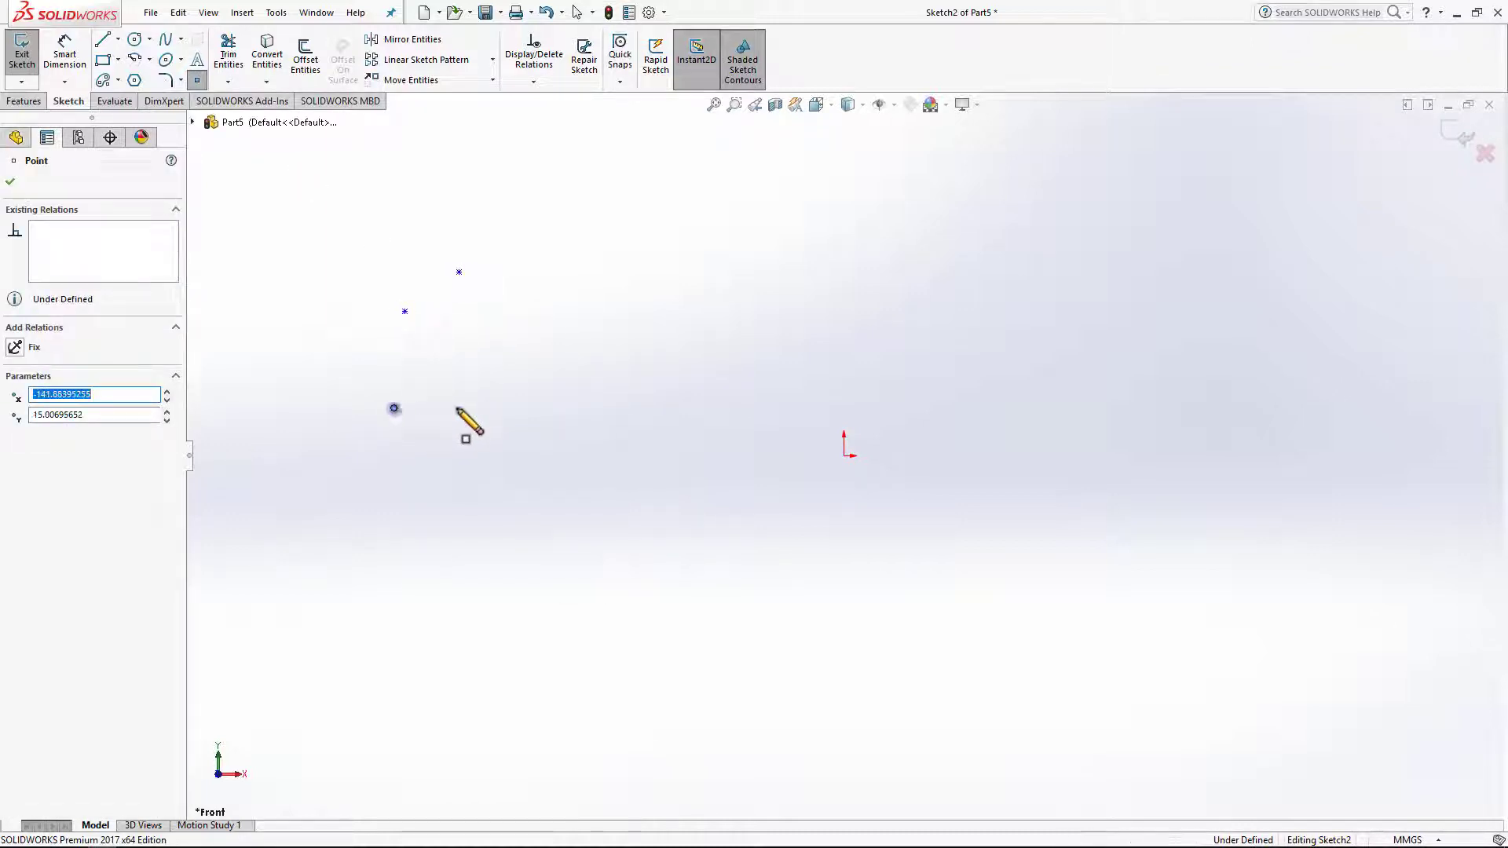
click(534, 407)
key(Delete)
click(534, 318)
key(Delete)
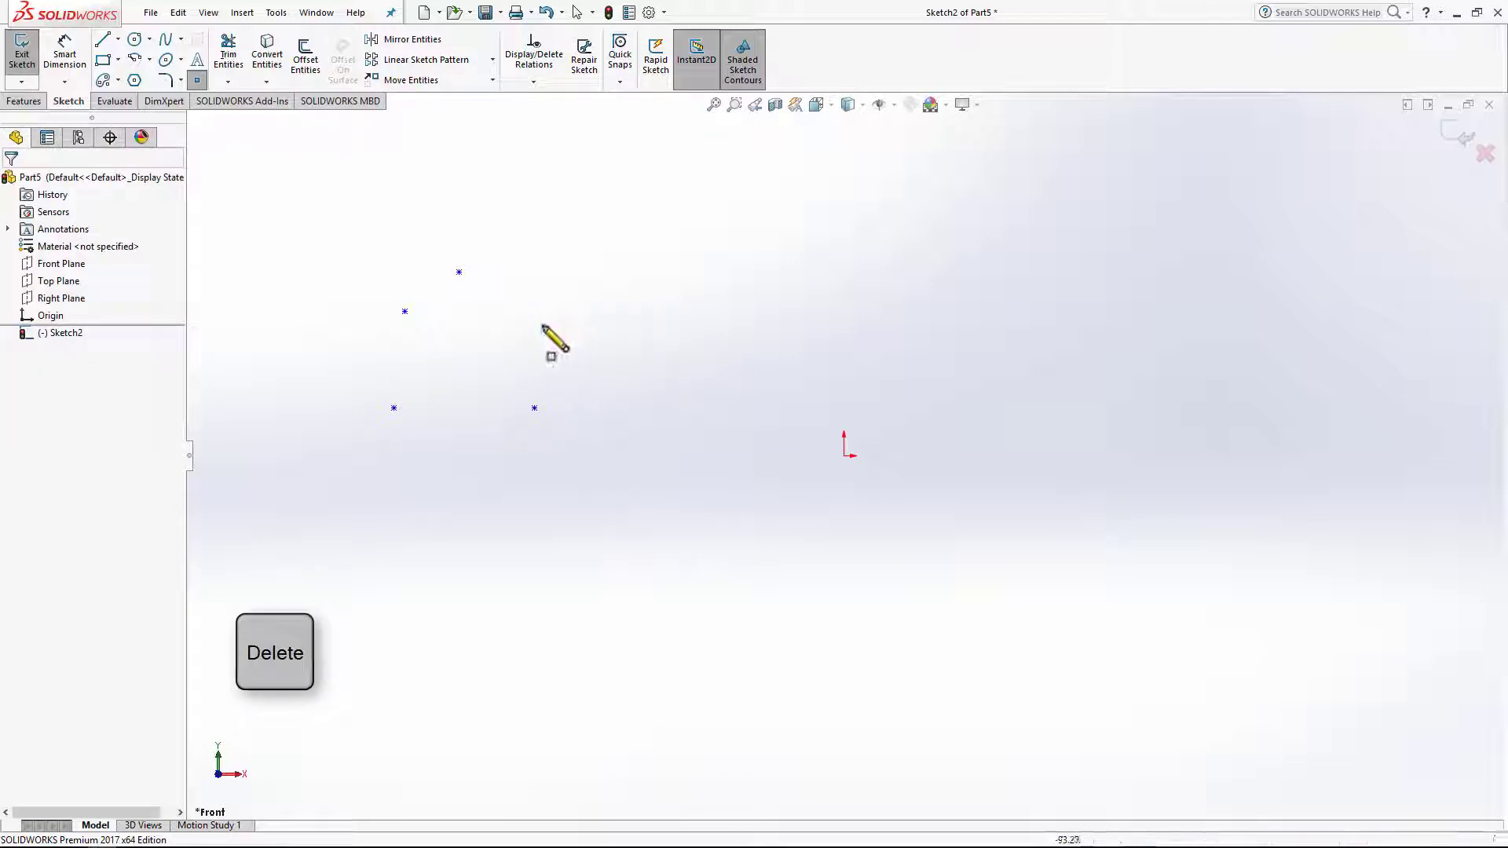
click(534, 319)
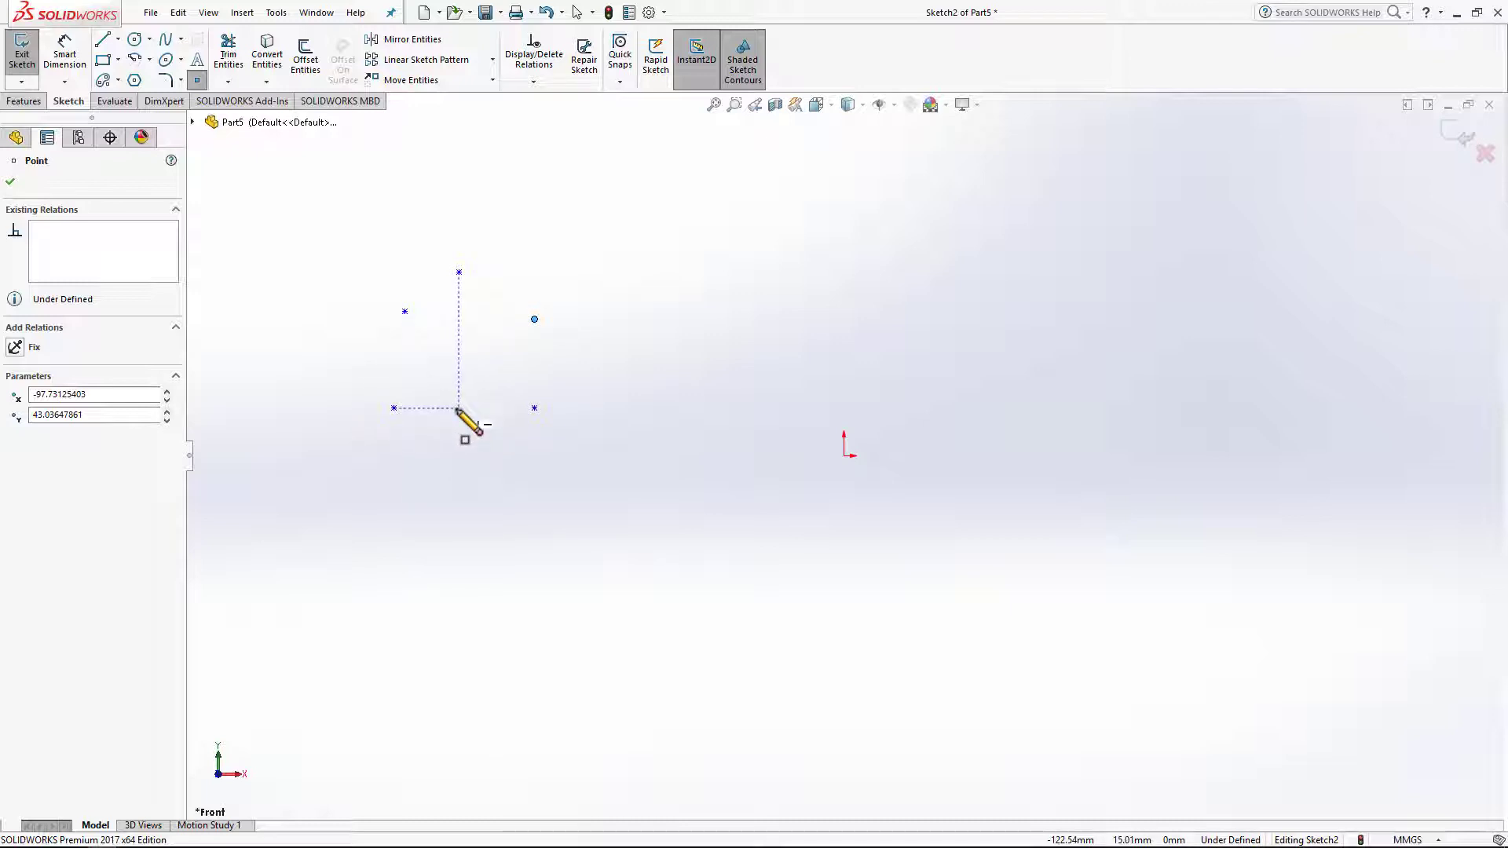
click(534, 356)
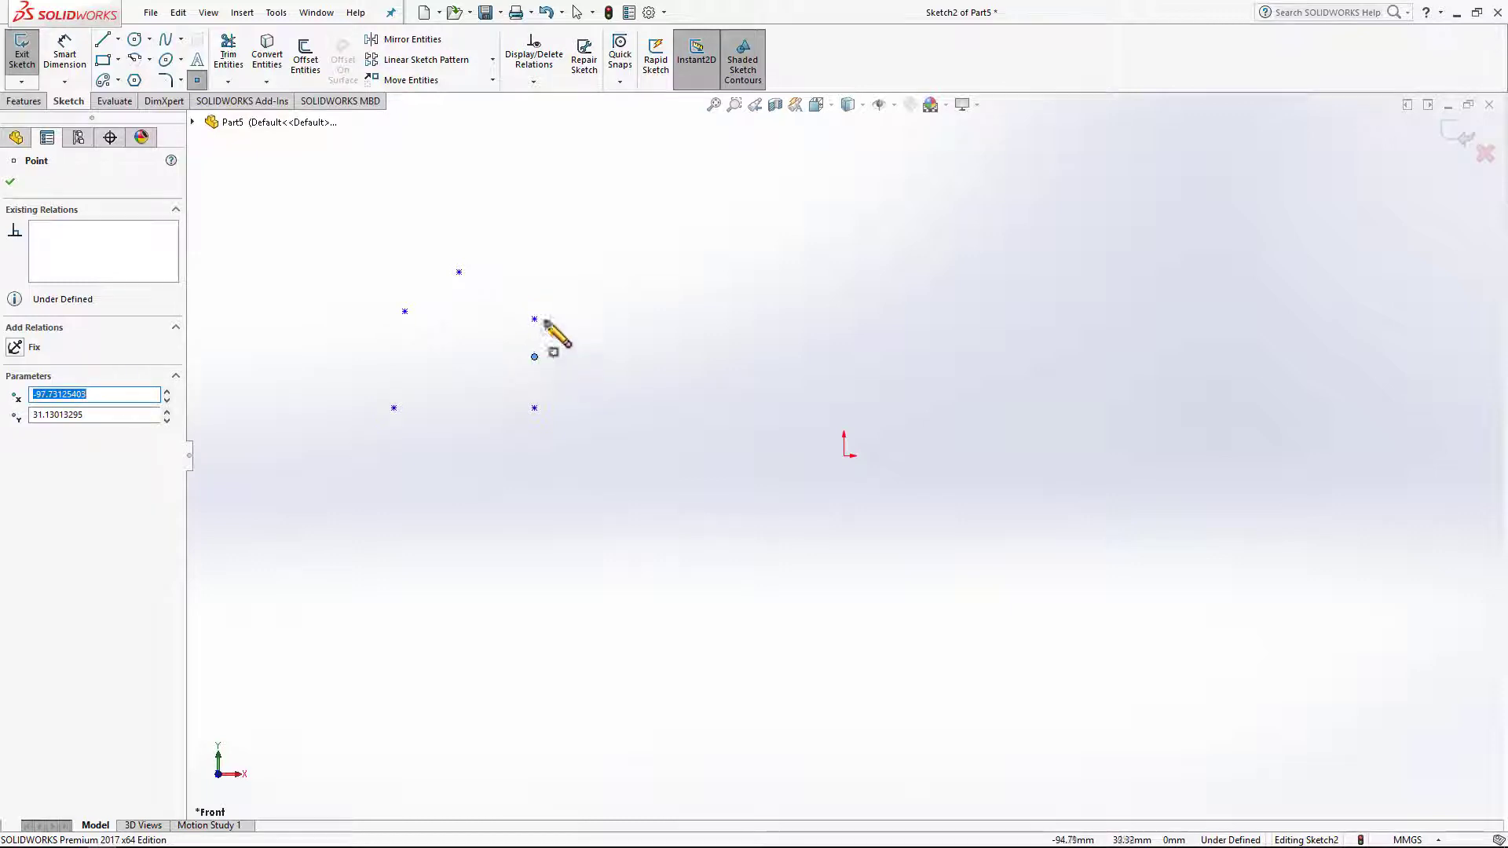
key(Escape)
- Examine the X and Y coordinates of the two upper points in the vertically aligned group
click(533, 318)
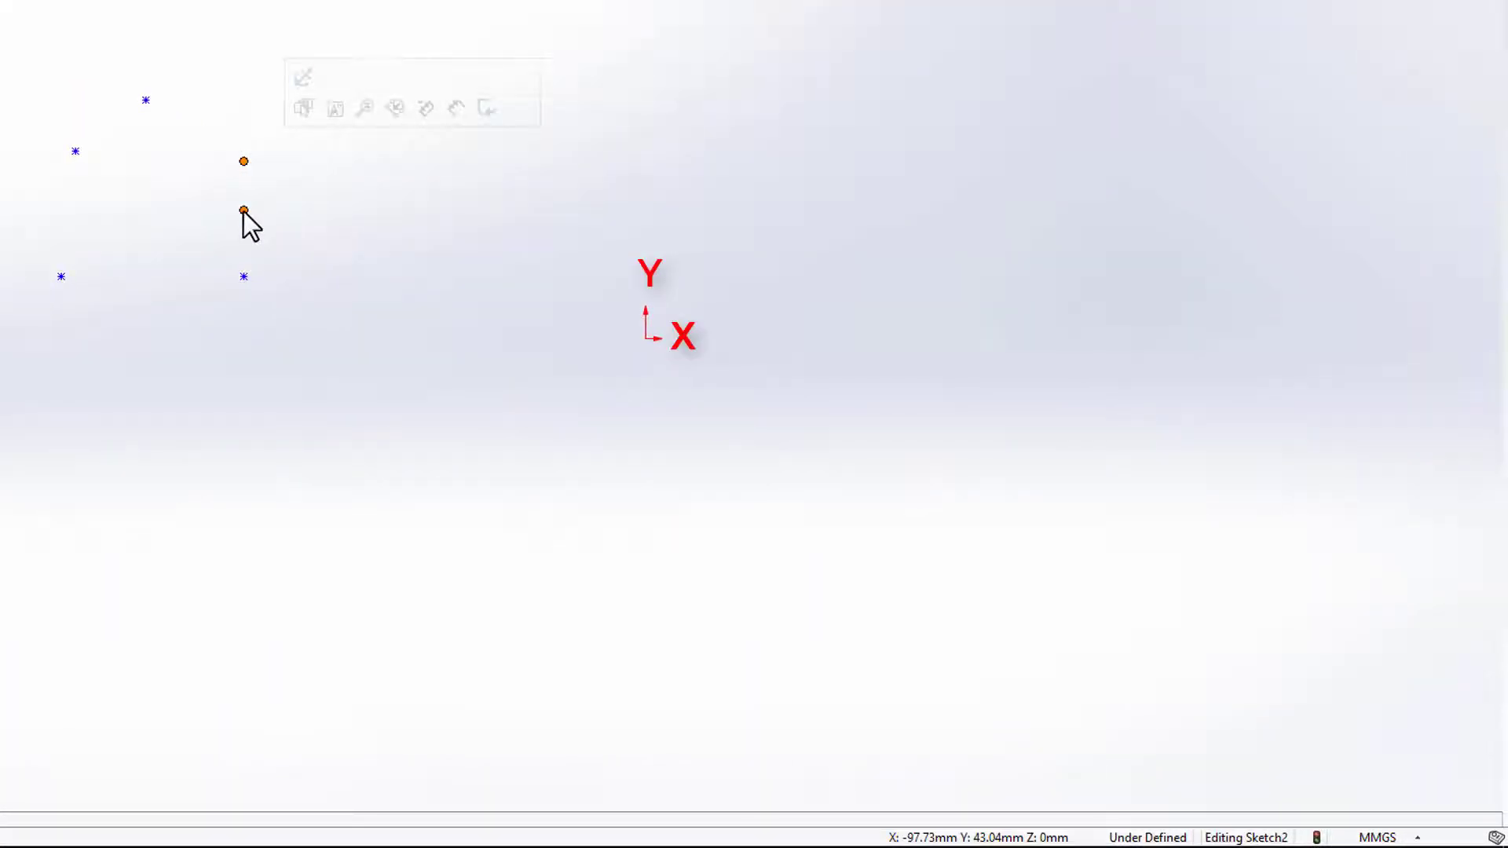
click(326, 248)
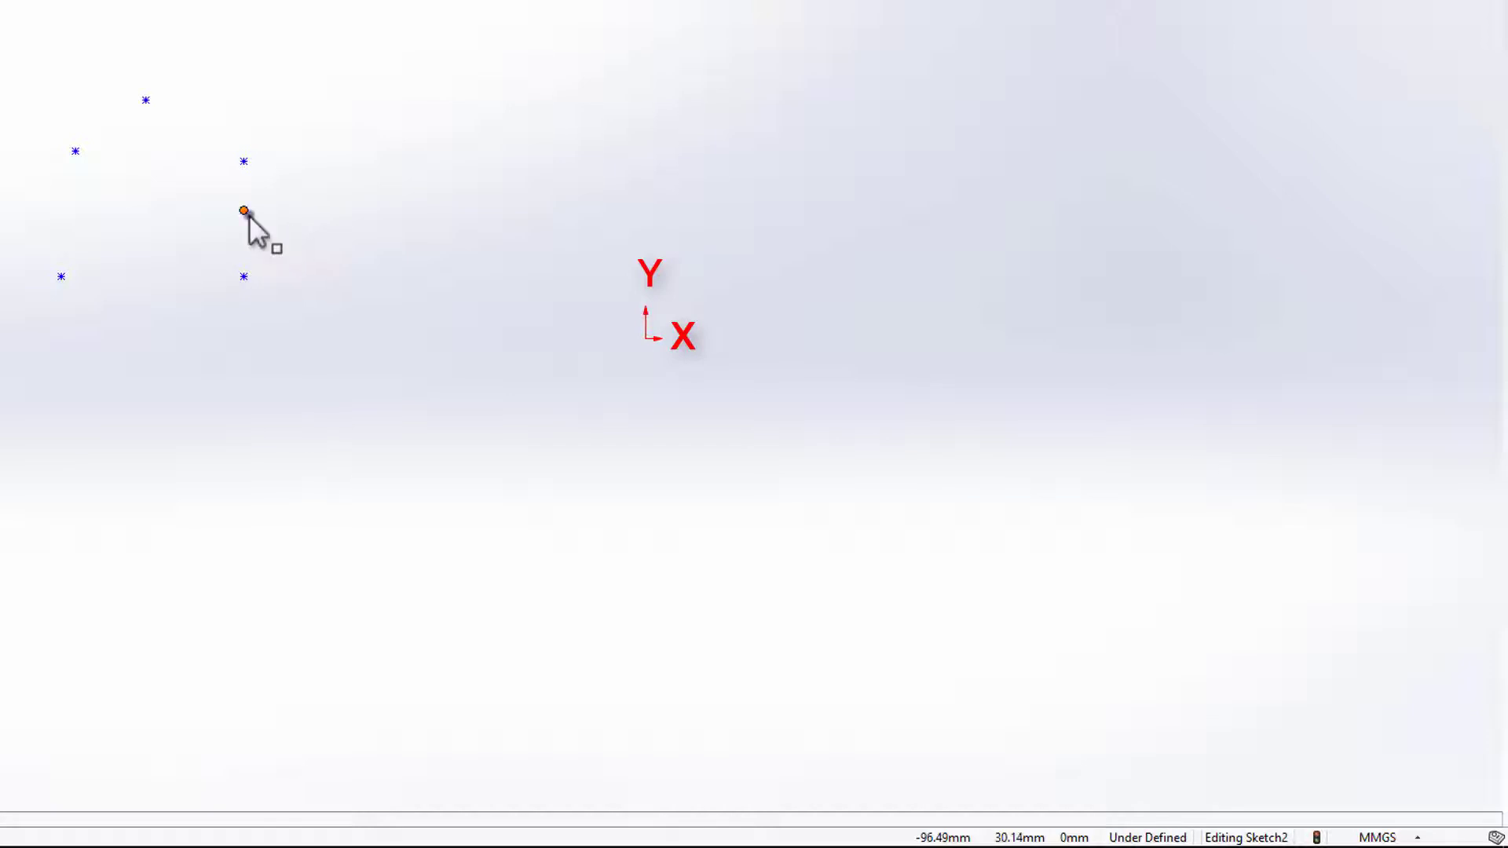
click(244, 211)
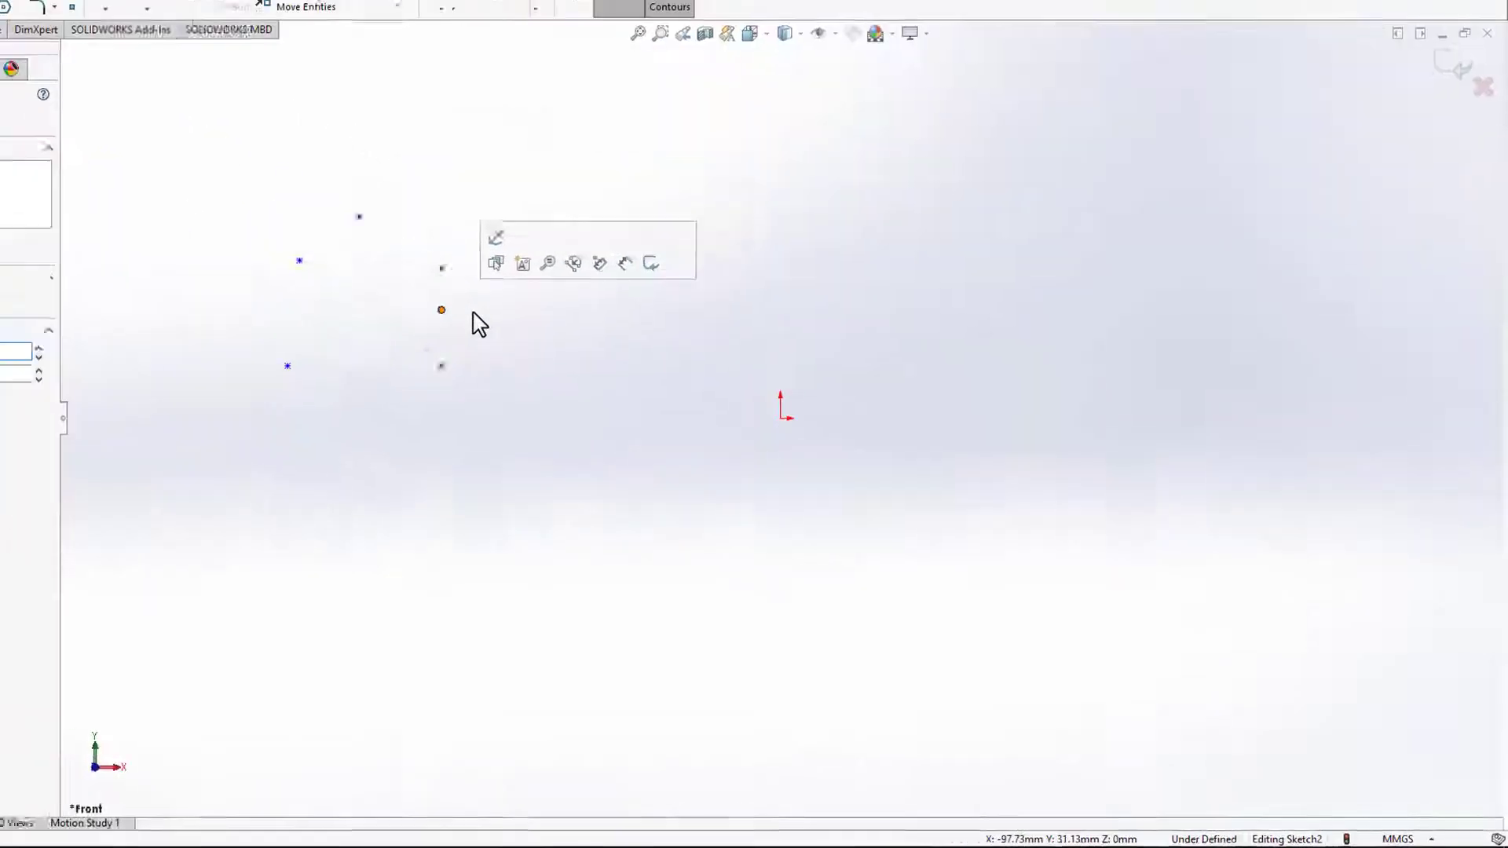
- Move the middle point of the vertical group up and right, and place an extra sketch point at about X -78 mm, Y 39 mm
mouse_move(443, 313)
mouse_down()
mouse_move(602, 331)
mouse_move(602, 219)
mouse_up()
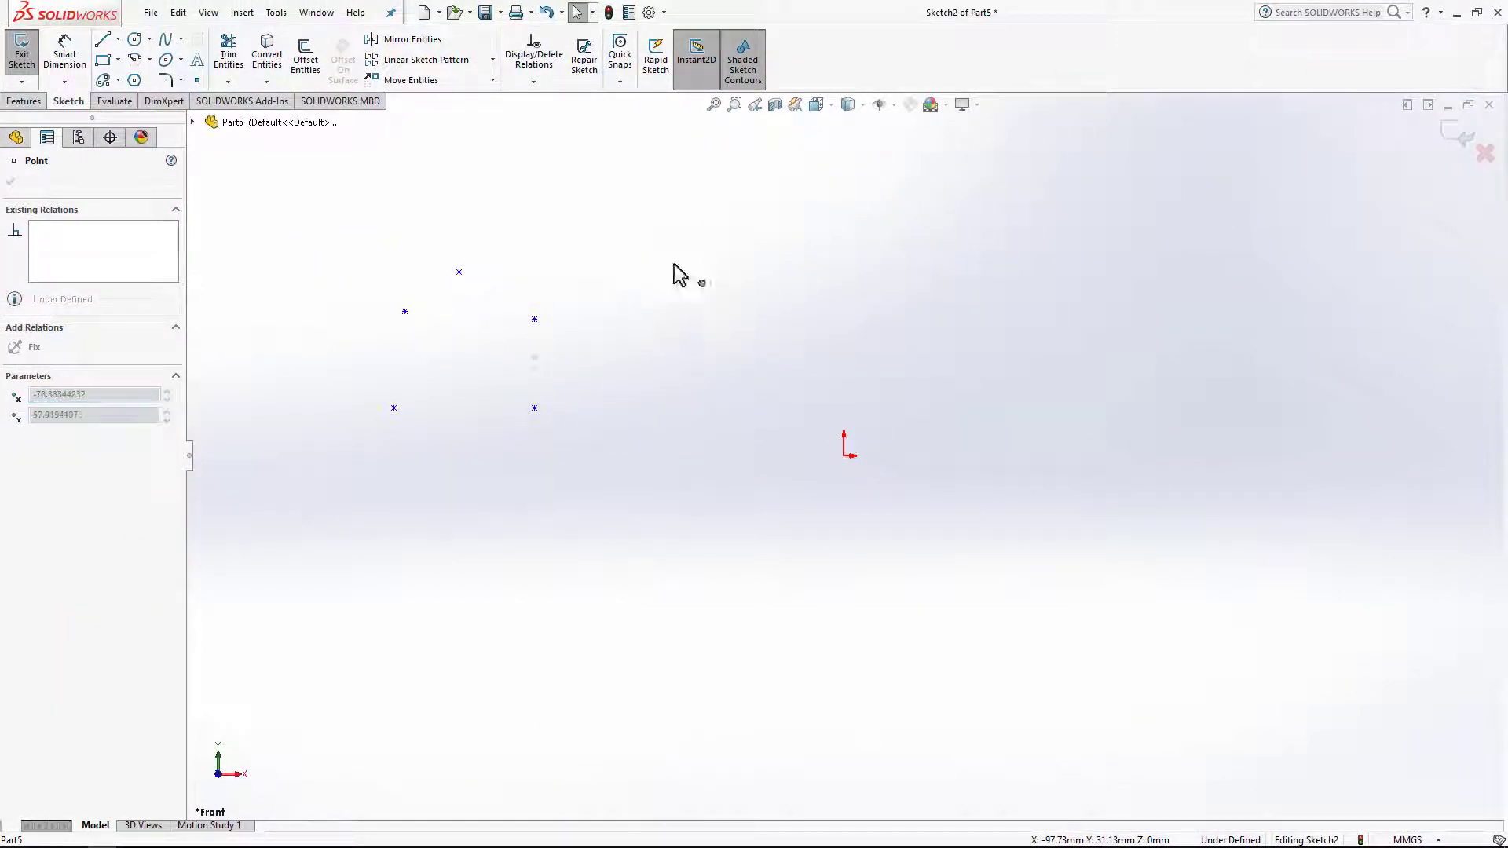
drag(680, 275, 566, 292)
click(610, 364)
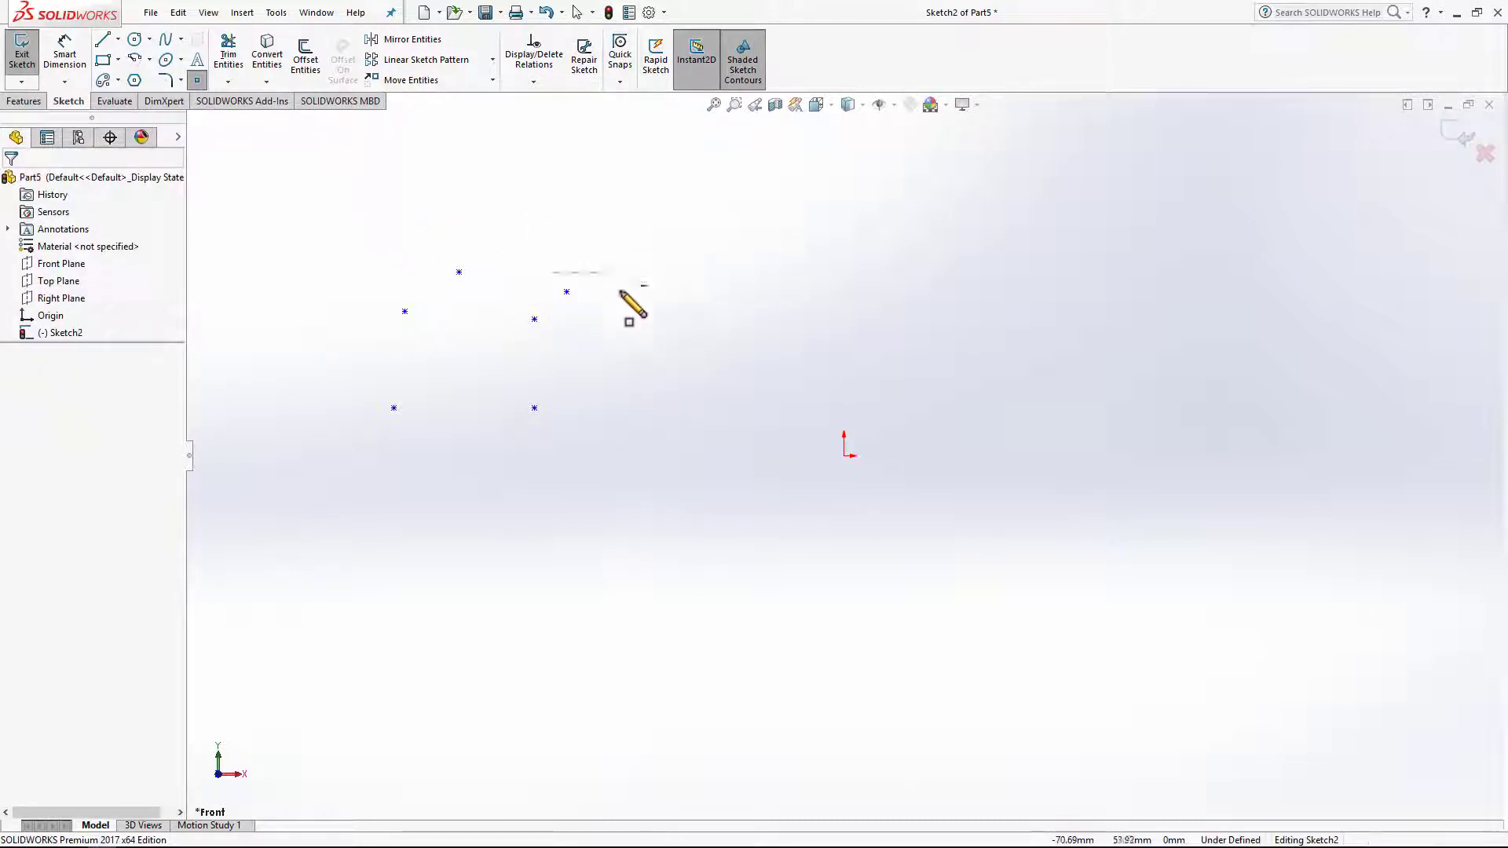
click(597, 330)
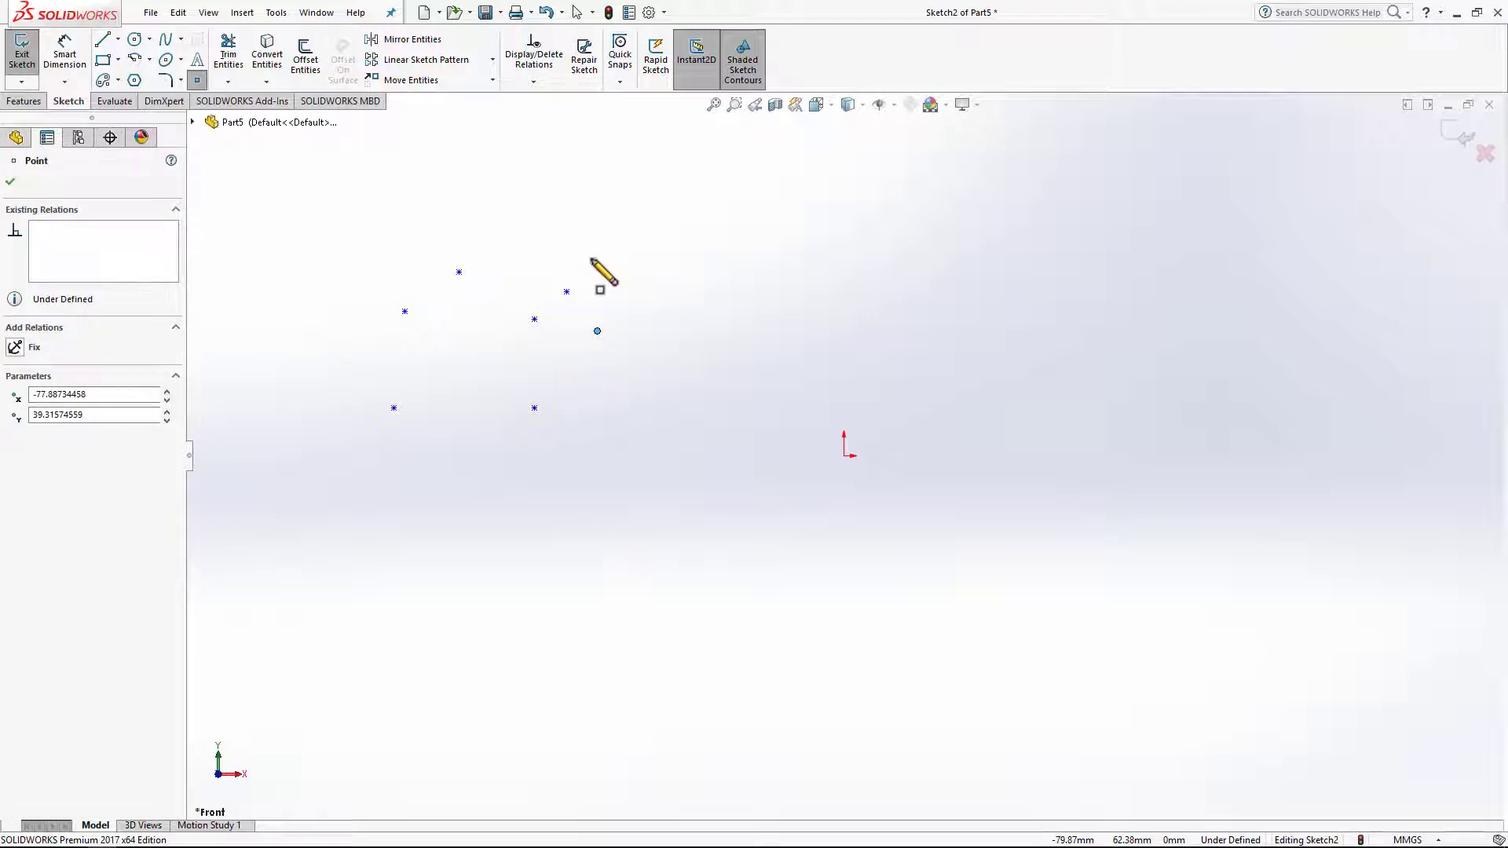
key(Escape)
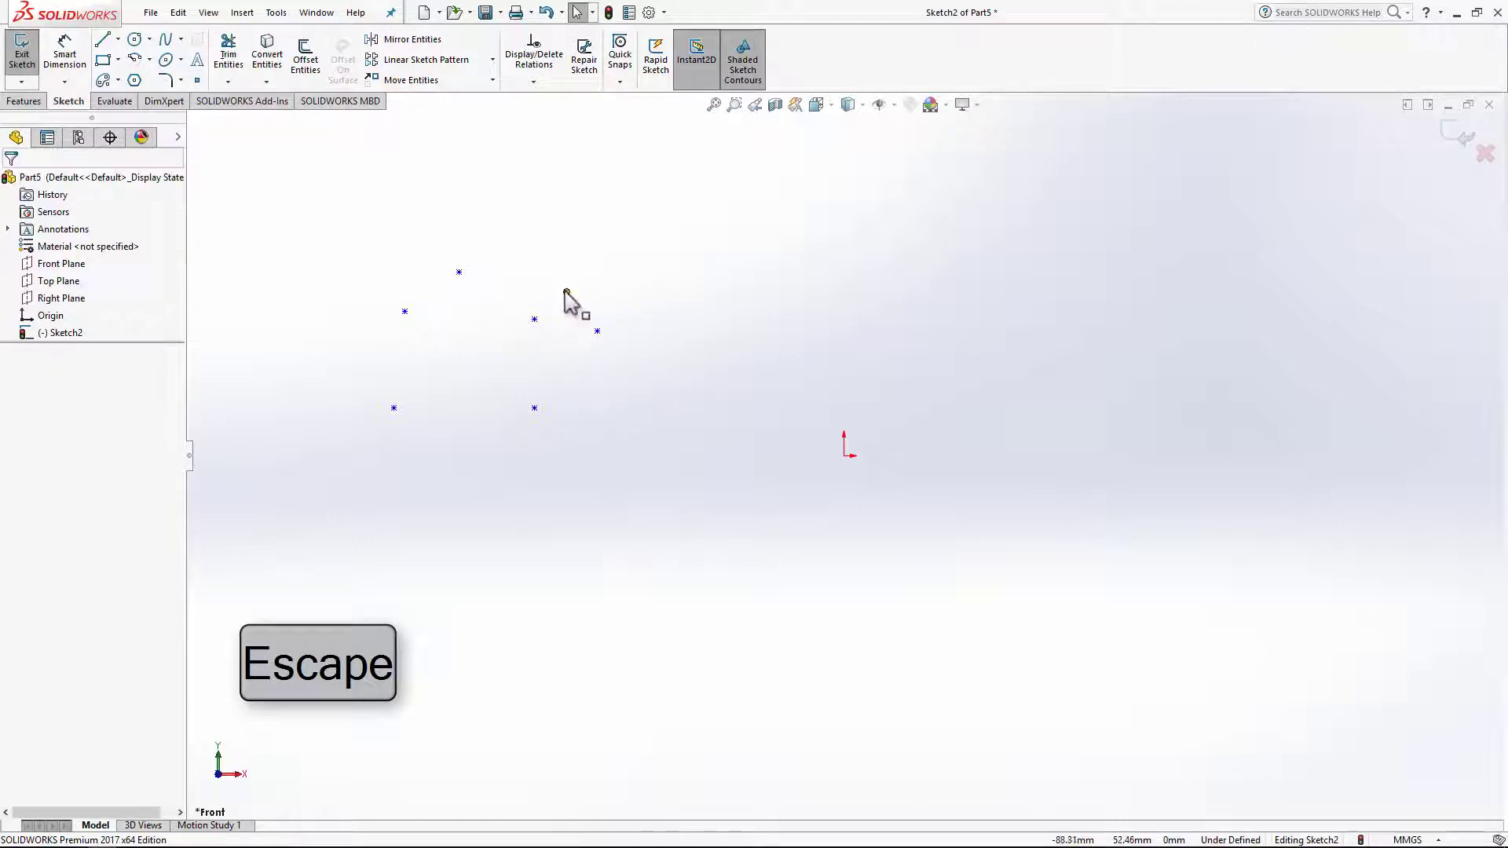
- Delete the moved point and the extra point beside it, and exit the sketch
click(566, 292)
key(Delete)
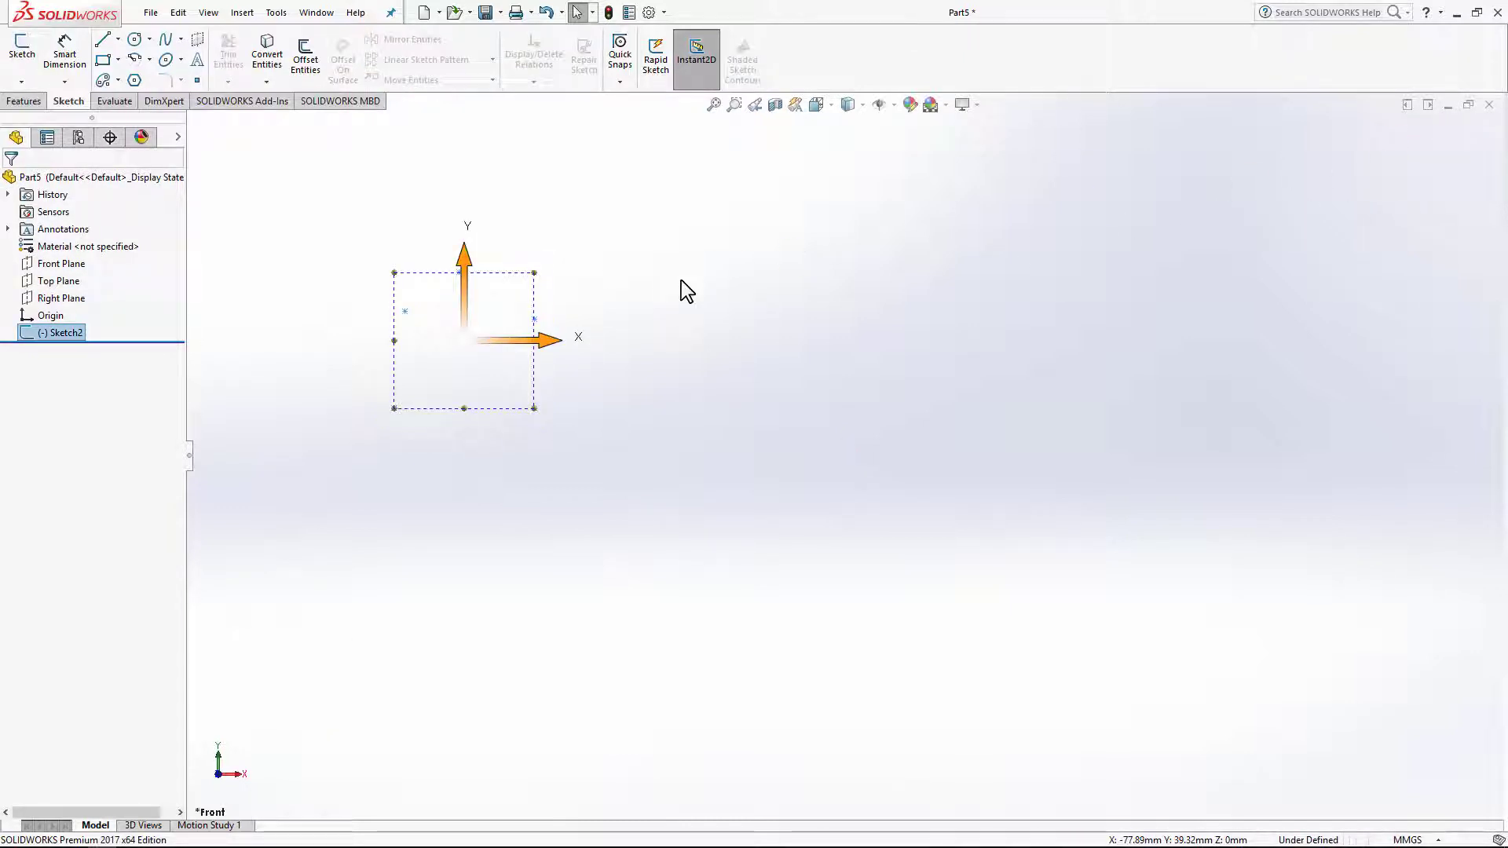
- Save the part as Points in the Exercise folder
click(486, 13)
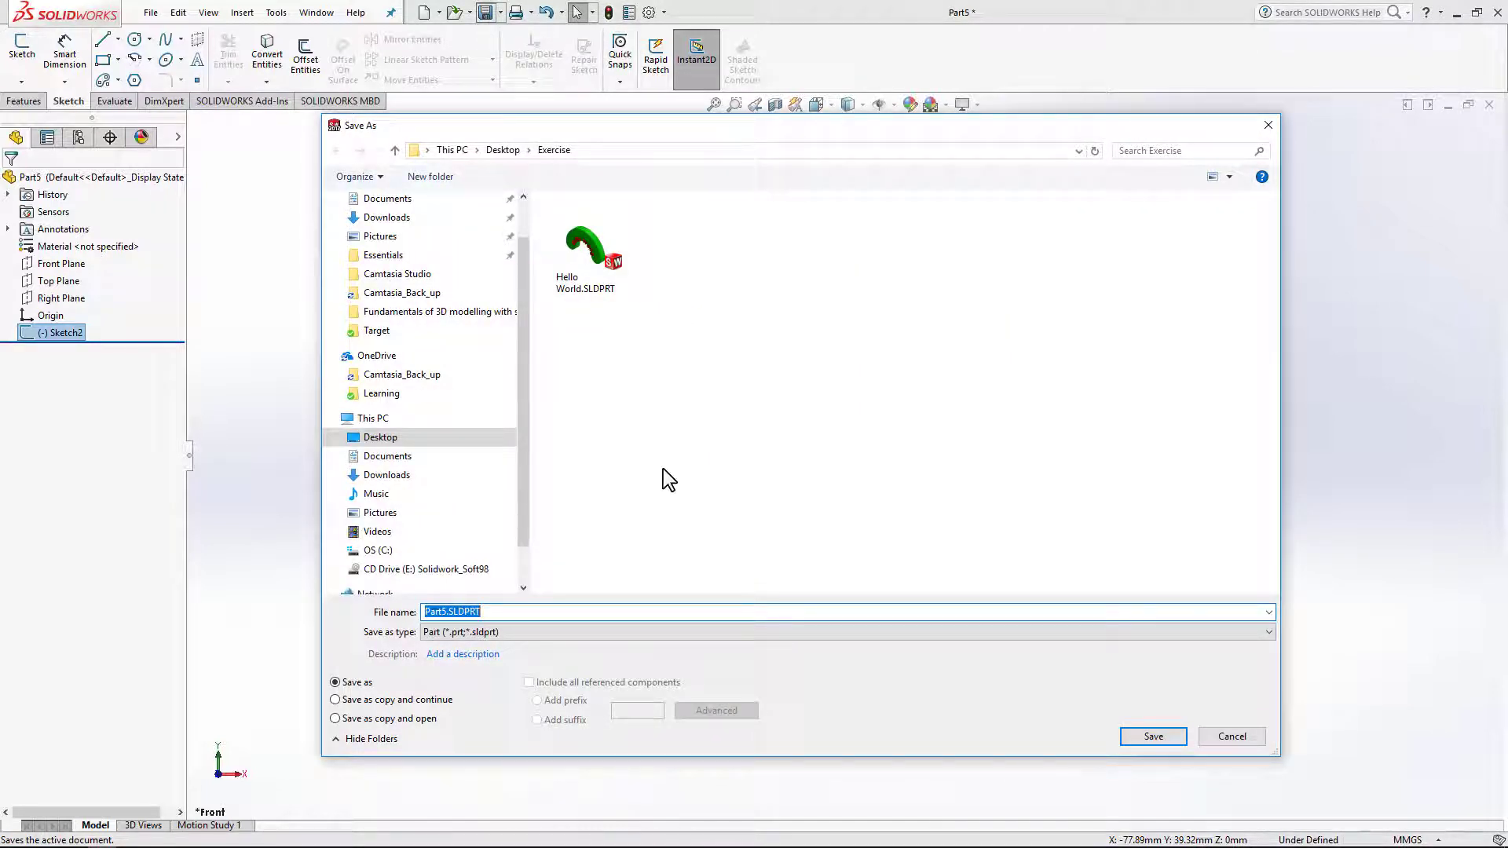
text(Points)
click(1150, 738)
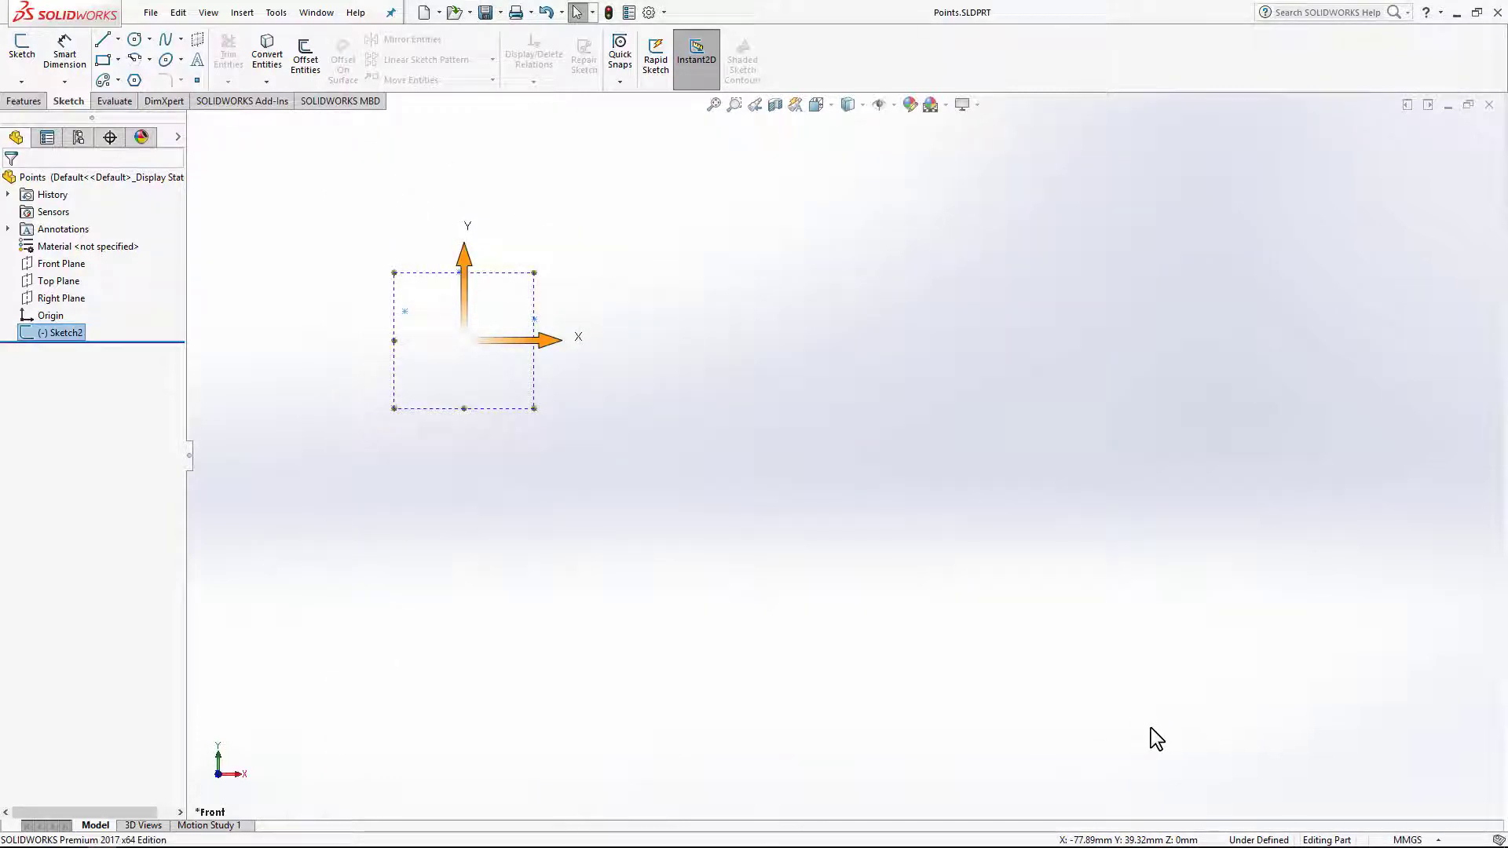
click(730, 324)
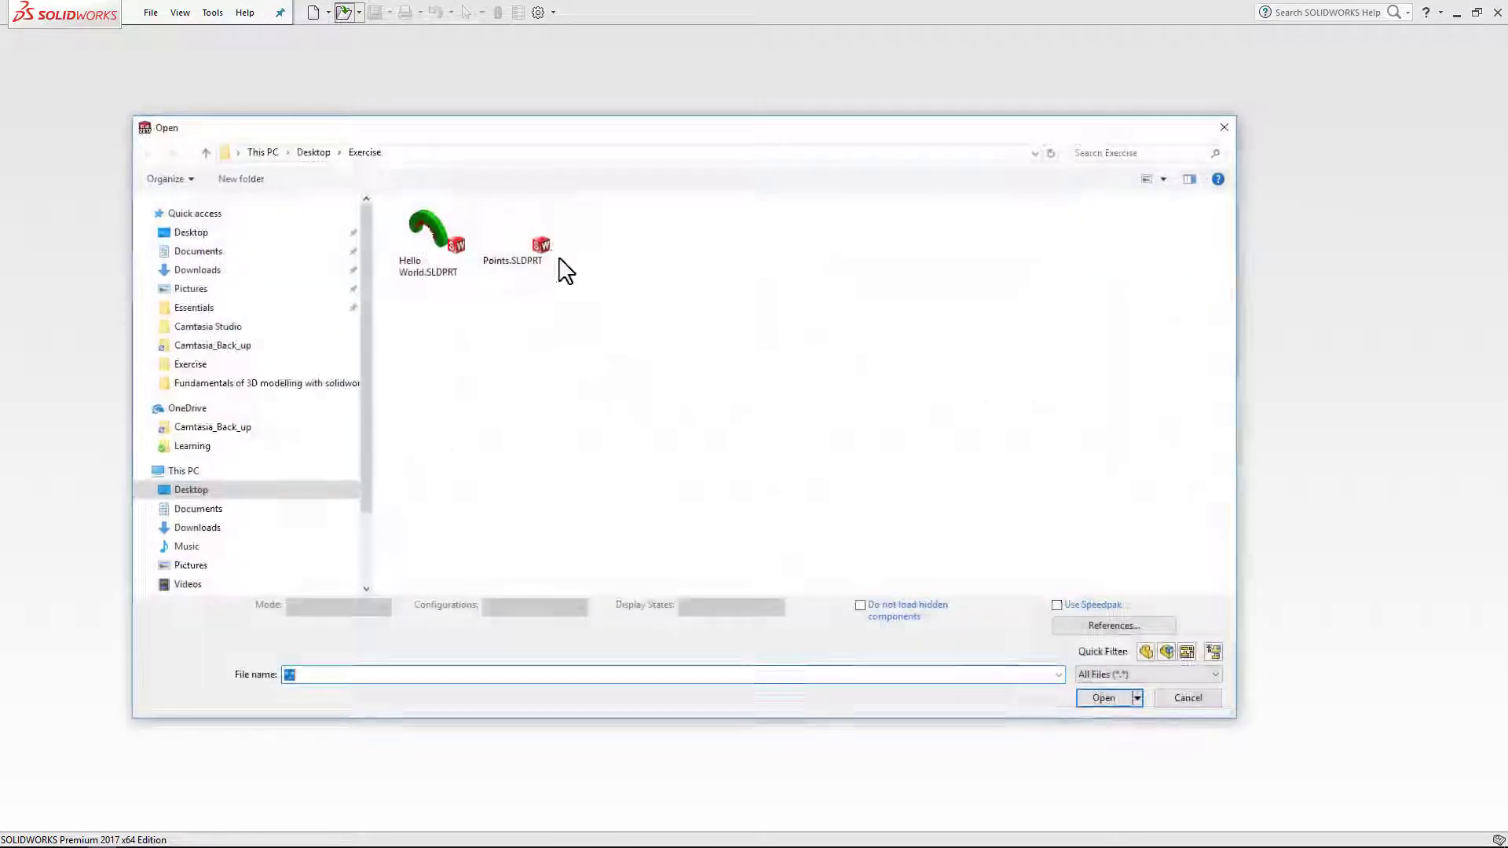
- Open Points.SLDPRT from the Exercise folder and start editing its points sketch
double_click(550, 245)
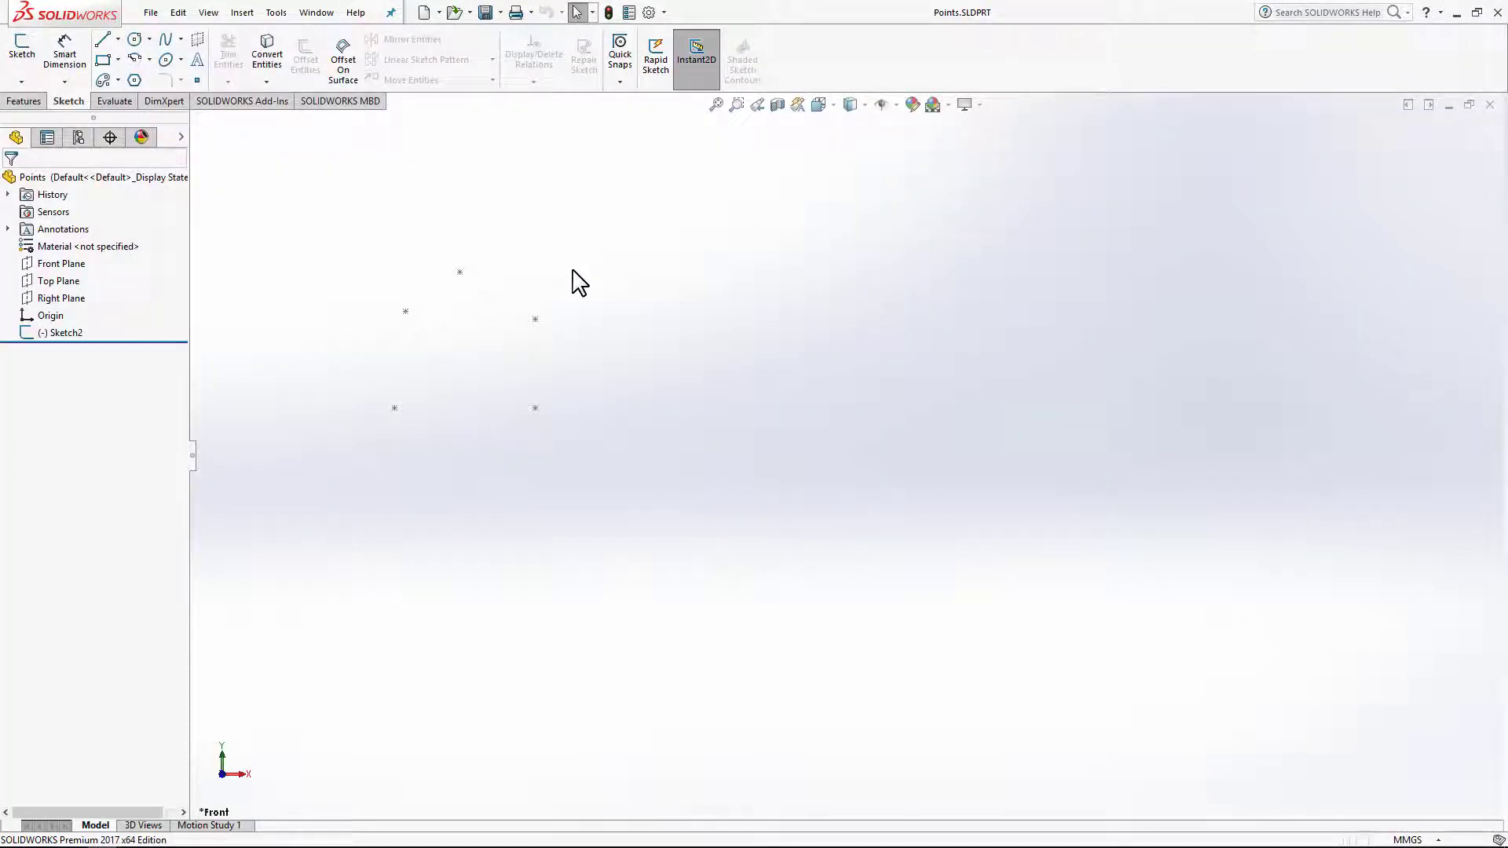
click(118, 39)
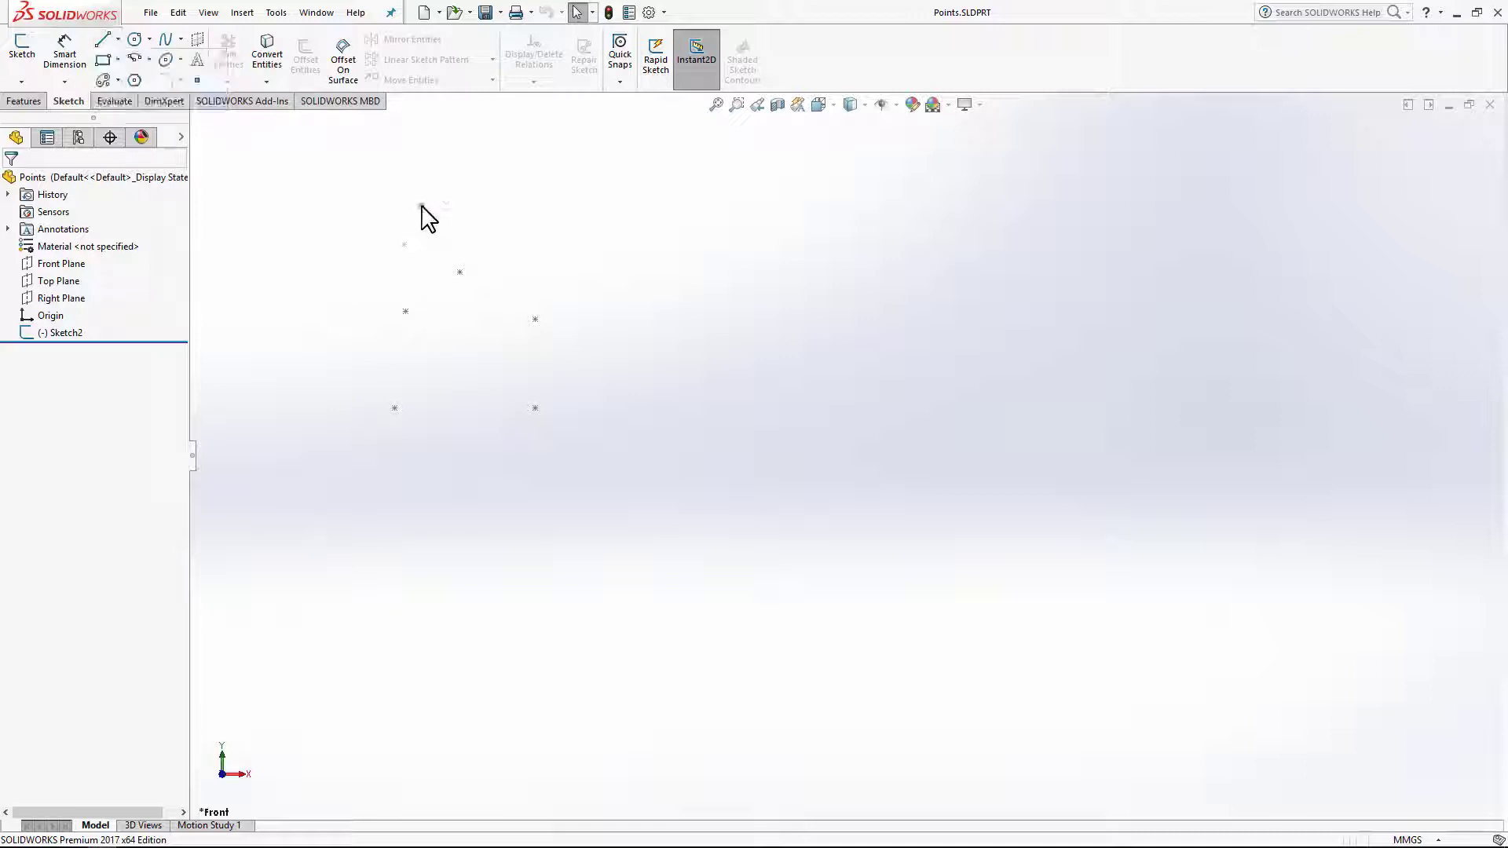
right_click(59, 333)
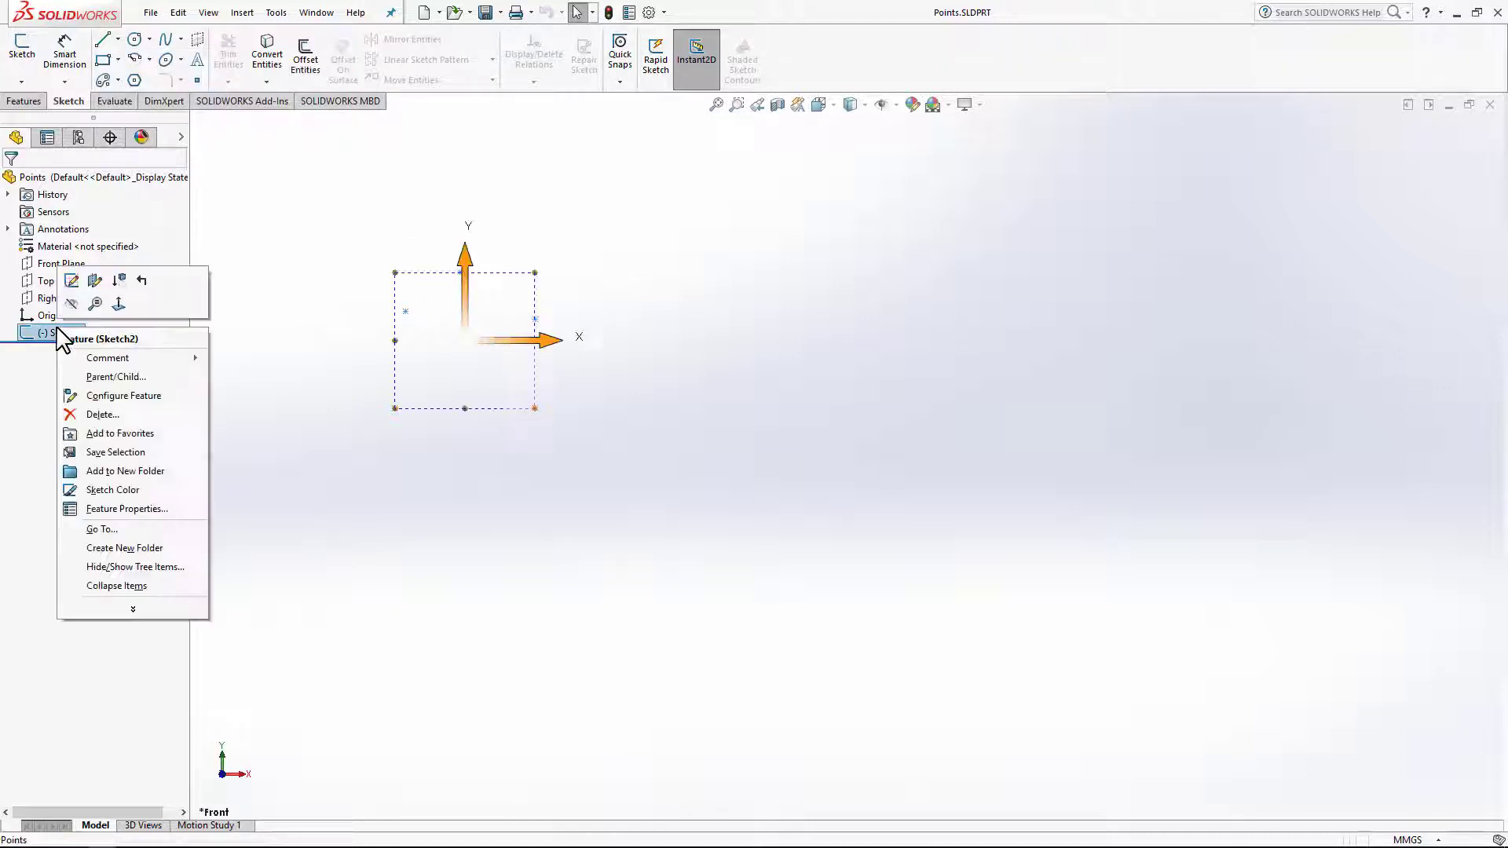
click(72, 281)
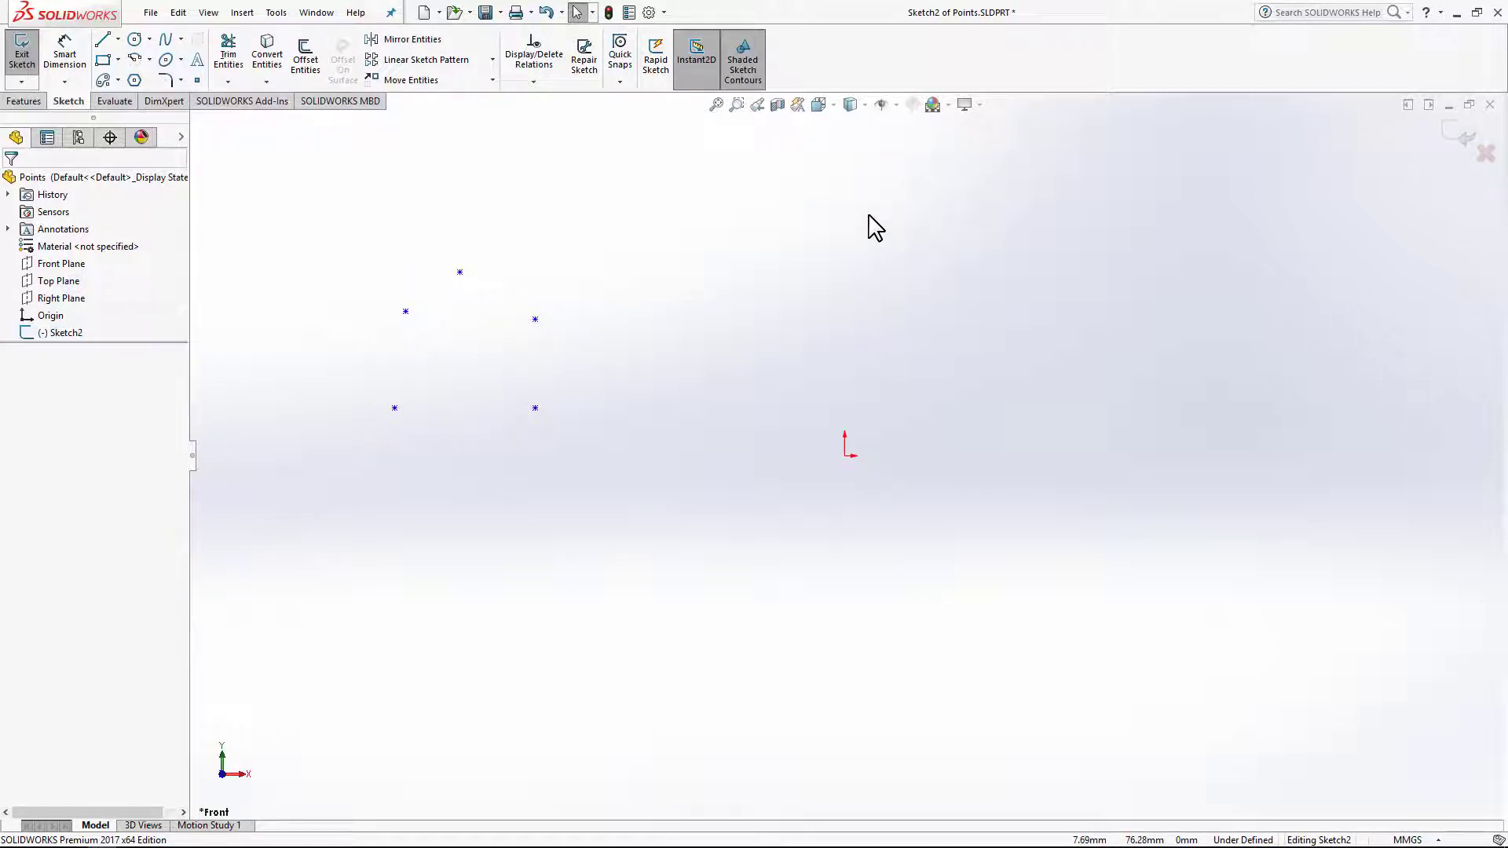
- Sketch two separate lines sloping down to the right of the points, the upper one about 133 mm long
click(106, 39)
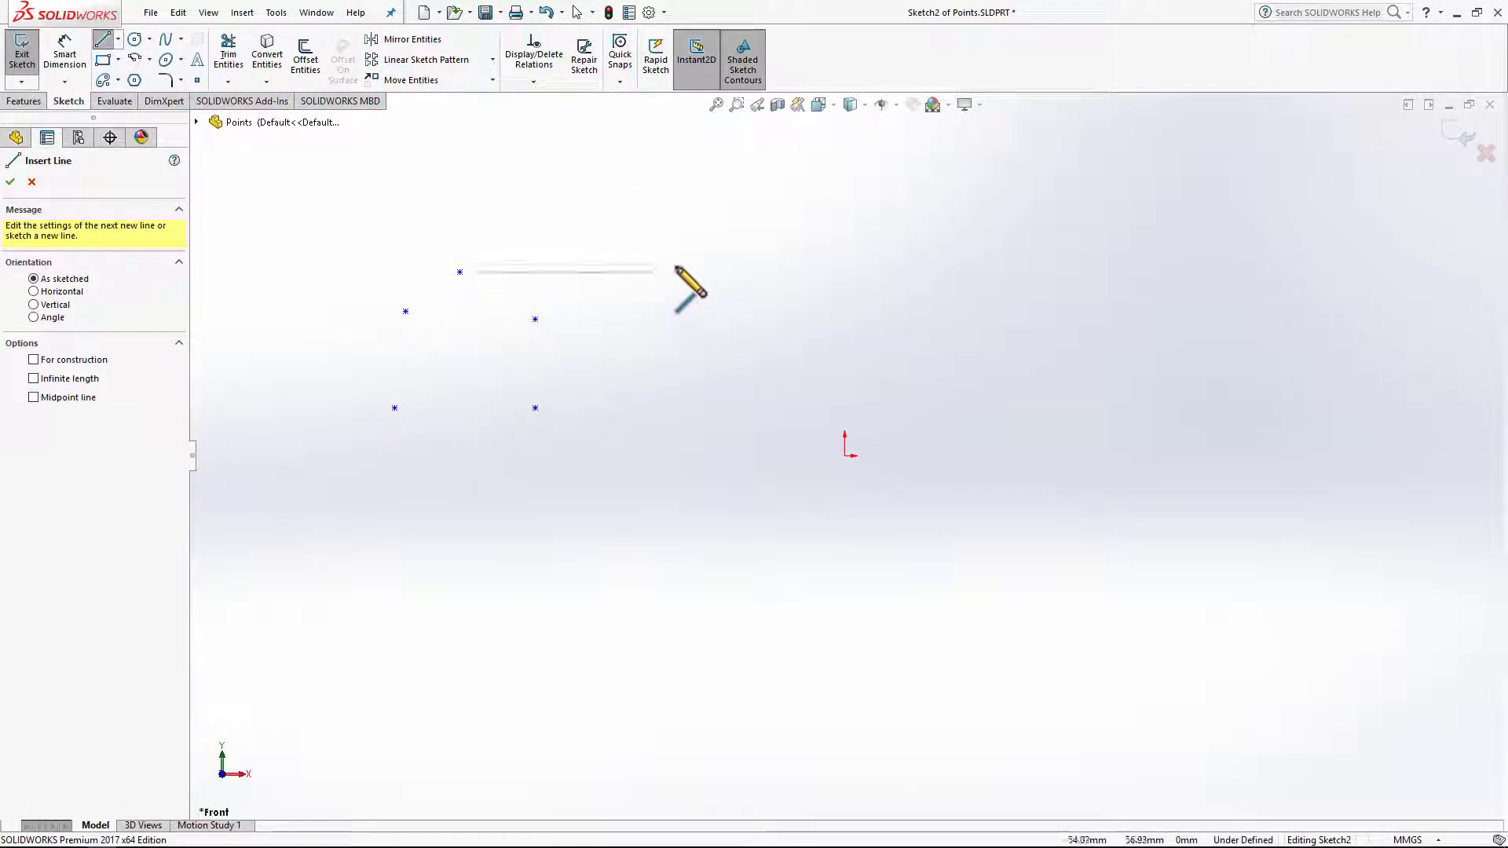
drag(665, 238, 921, 319)
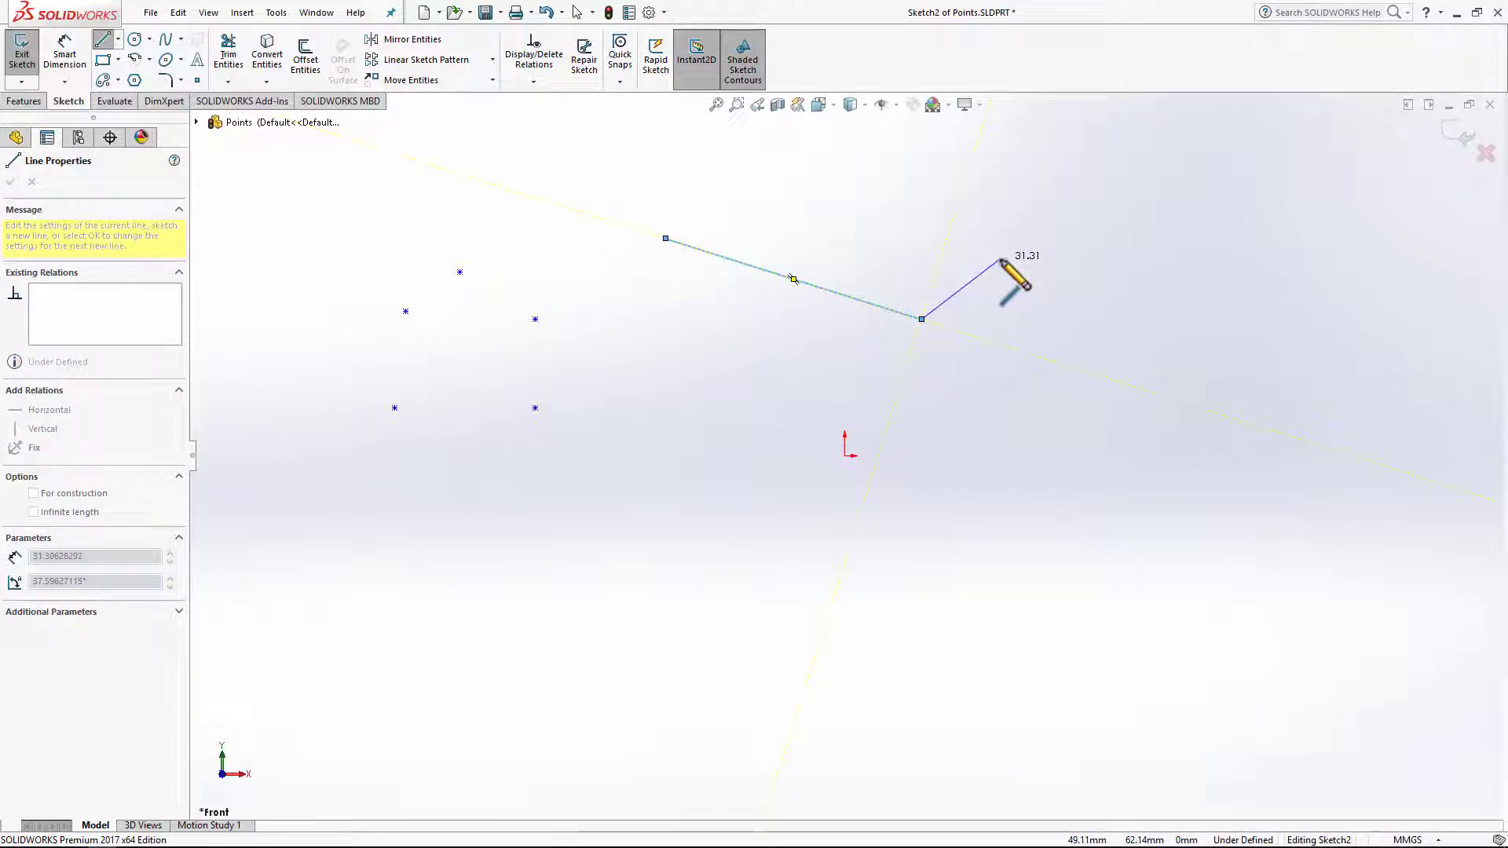
key(Escape)
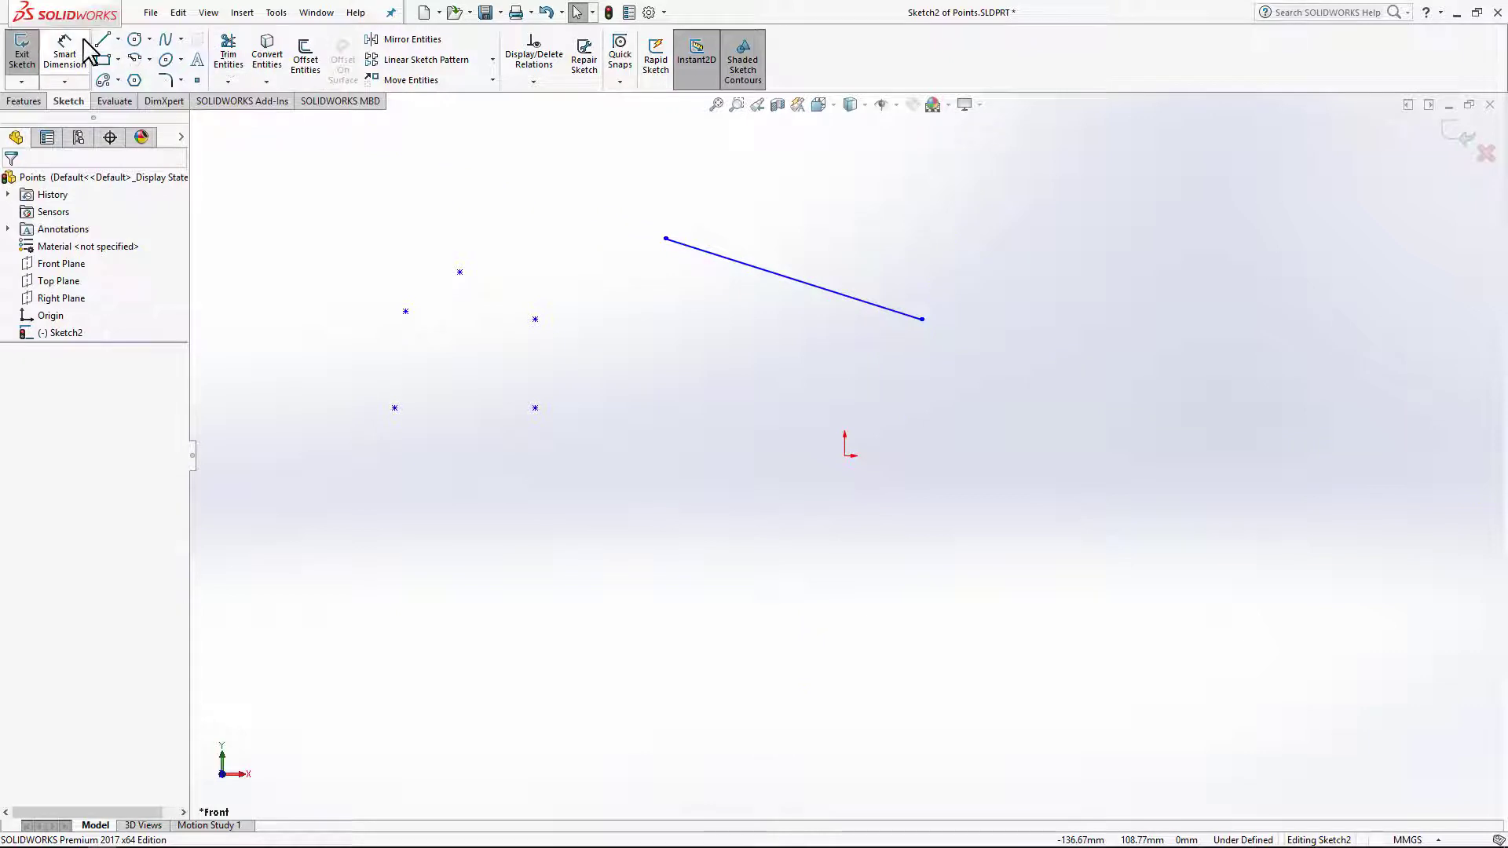
key(l)
click(655, 169)
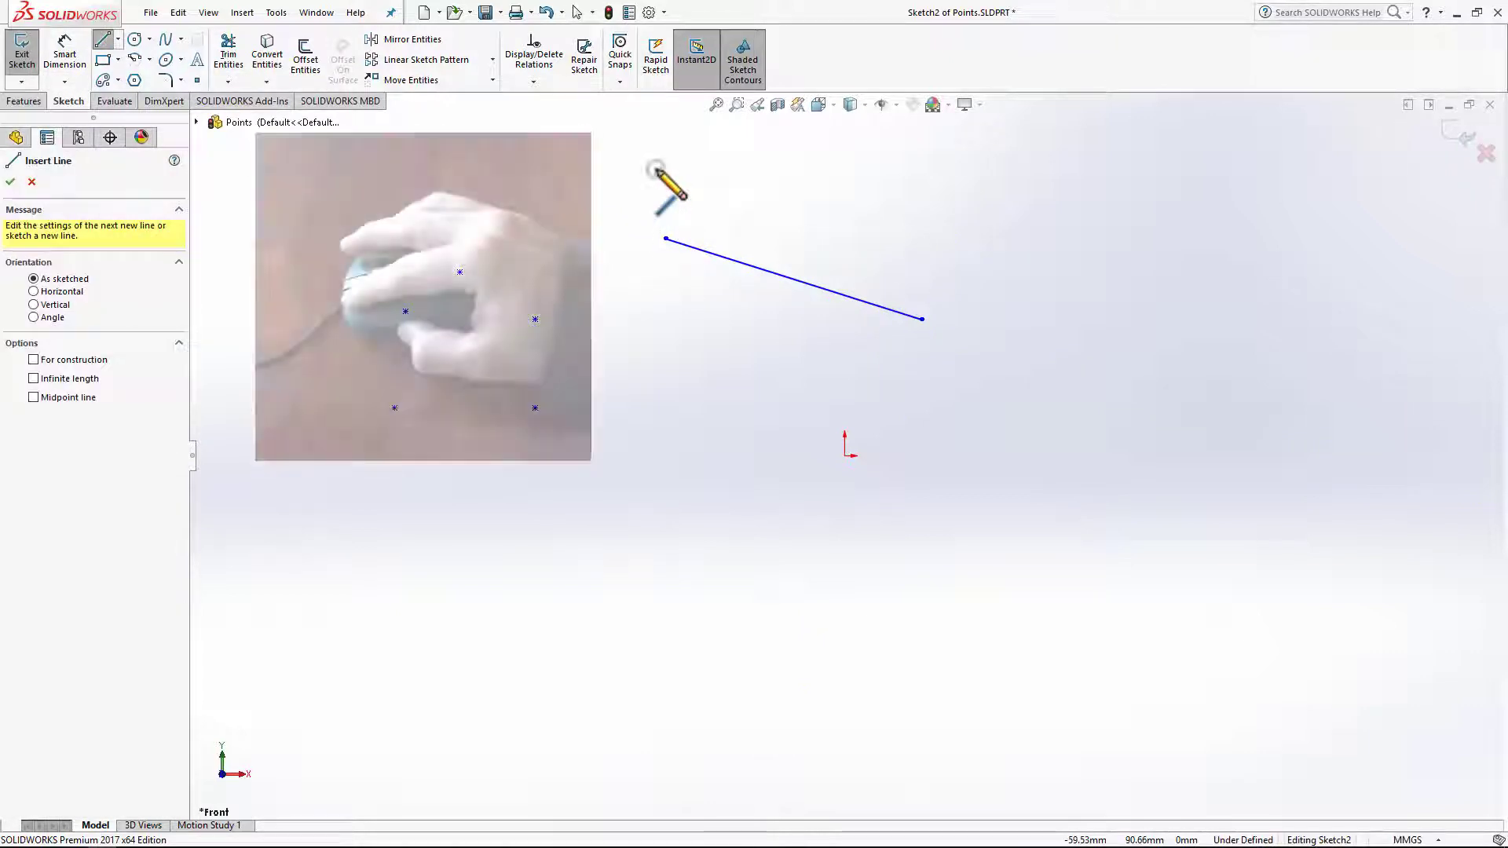
click(1067, 265)
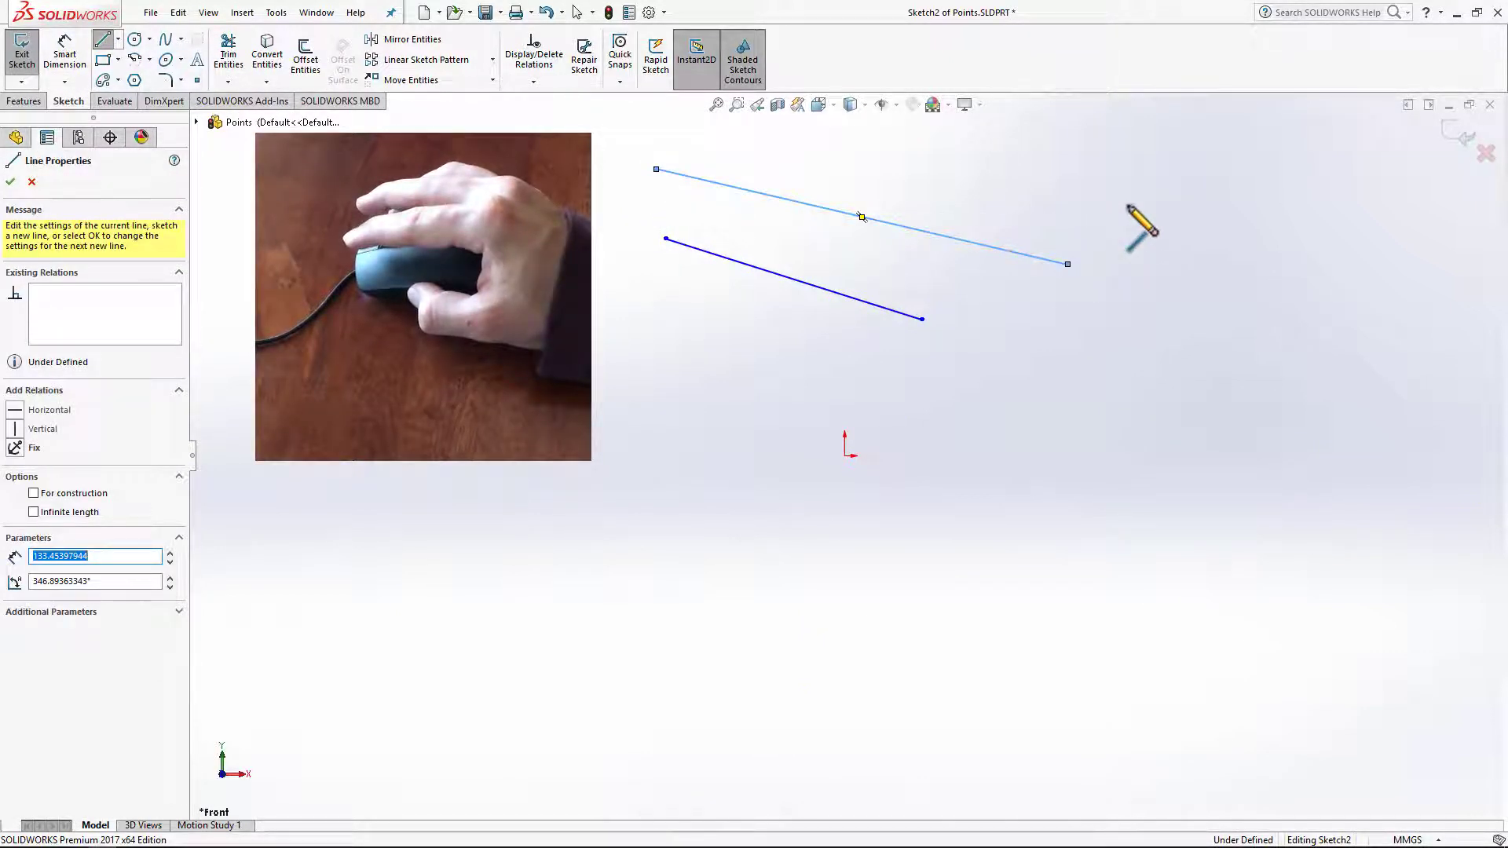
- Sketch a closed triangle from connected lines beside the two sloping lines, its left side about 83 mm long
click(1108, 198)
click(1192, 396)
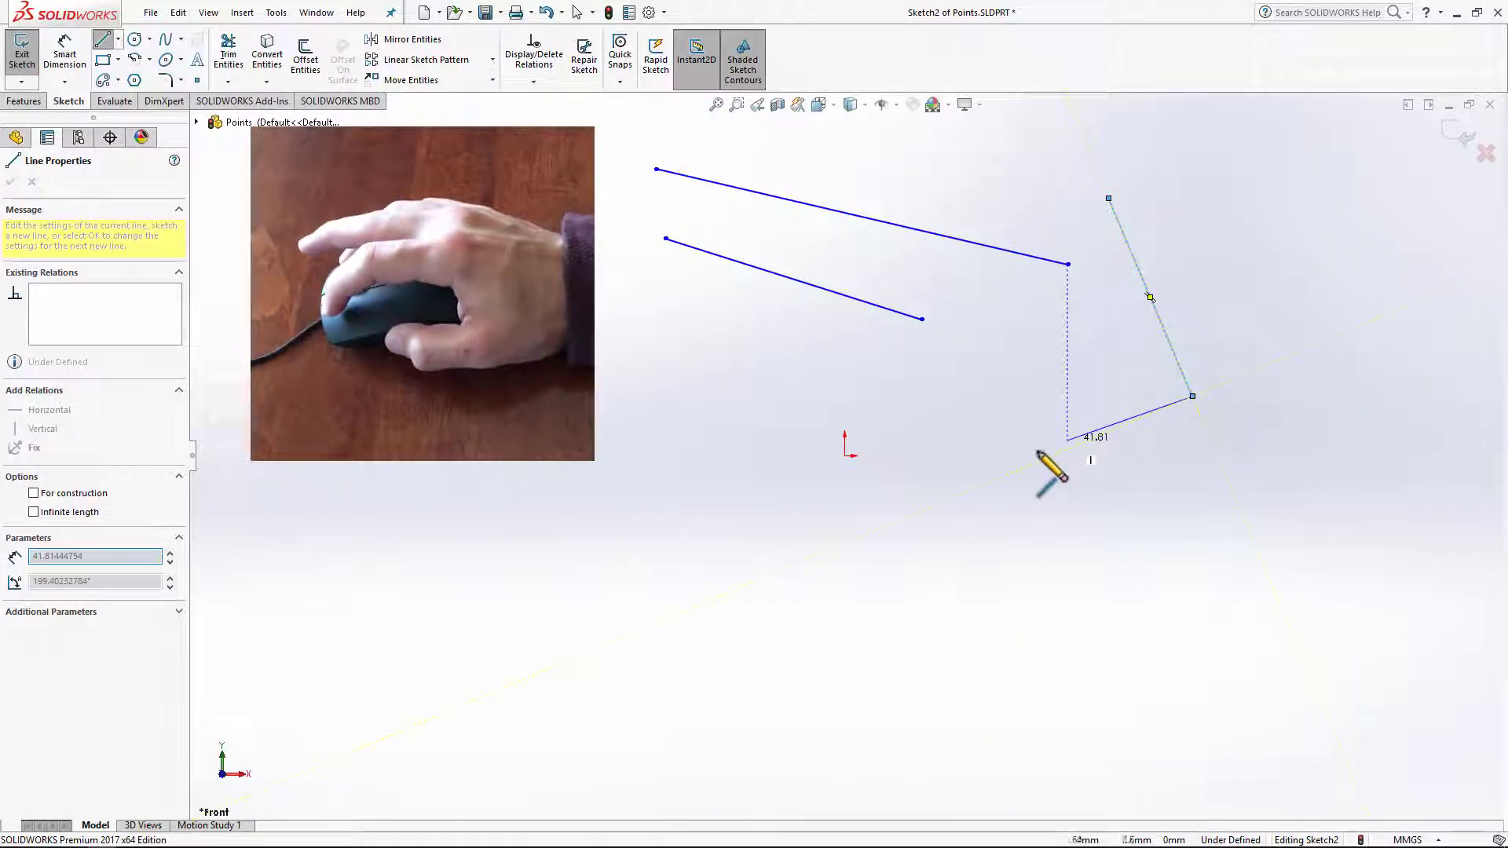
click(1108, 198)
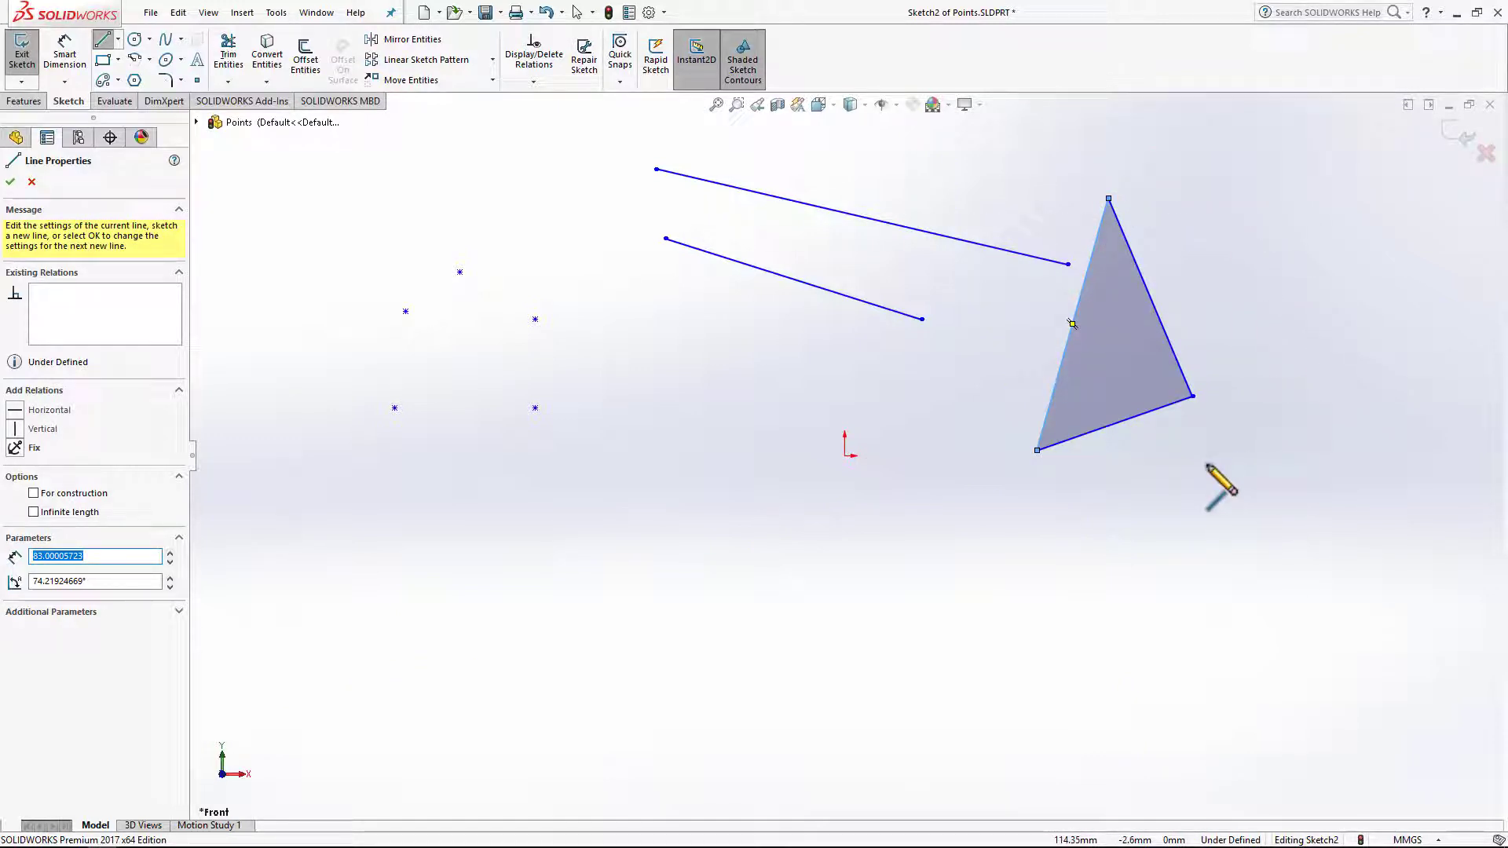
- Sketch a slightly sloping midpoint line centred below the origin
click(118, 40)
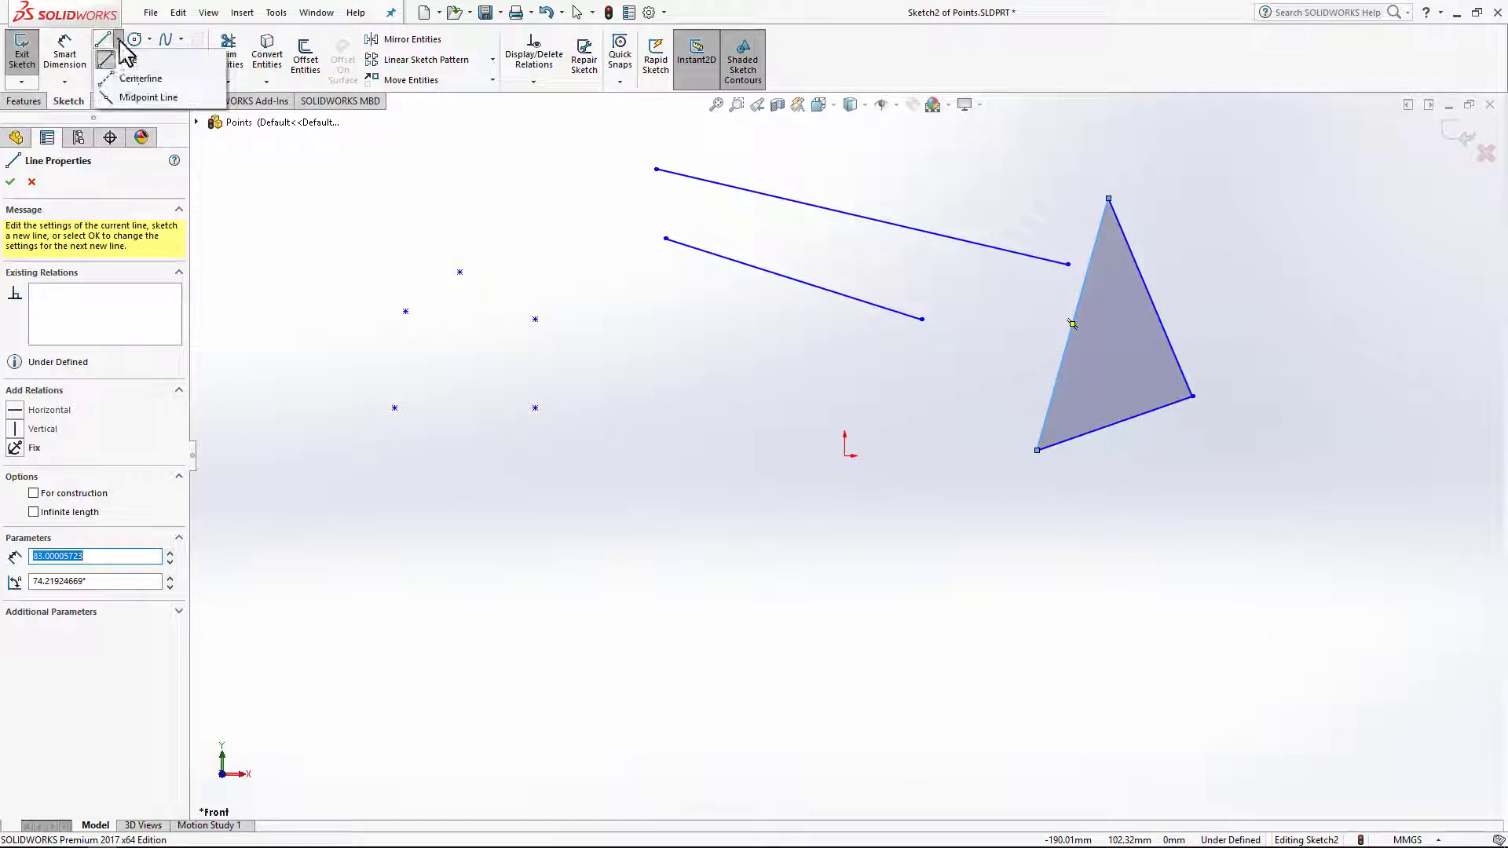
click(143, 98)
click(865, 562)
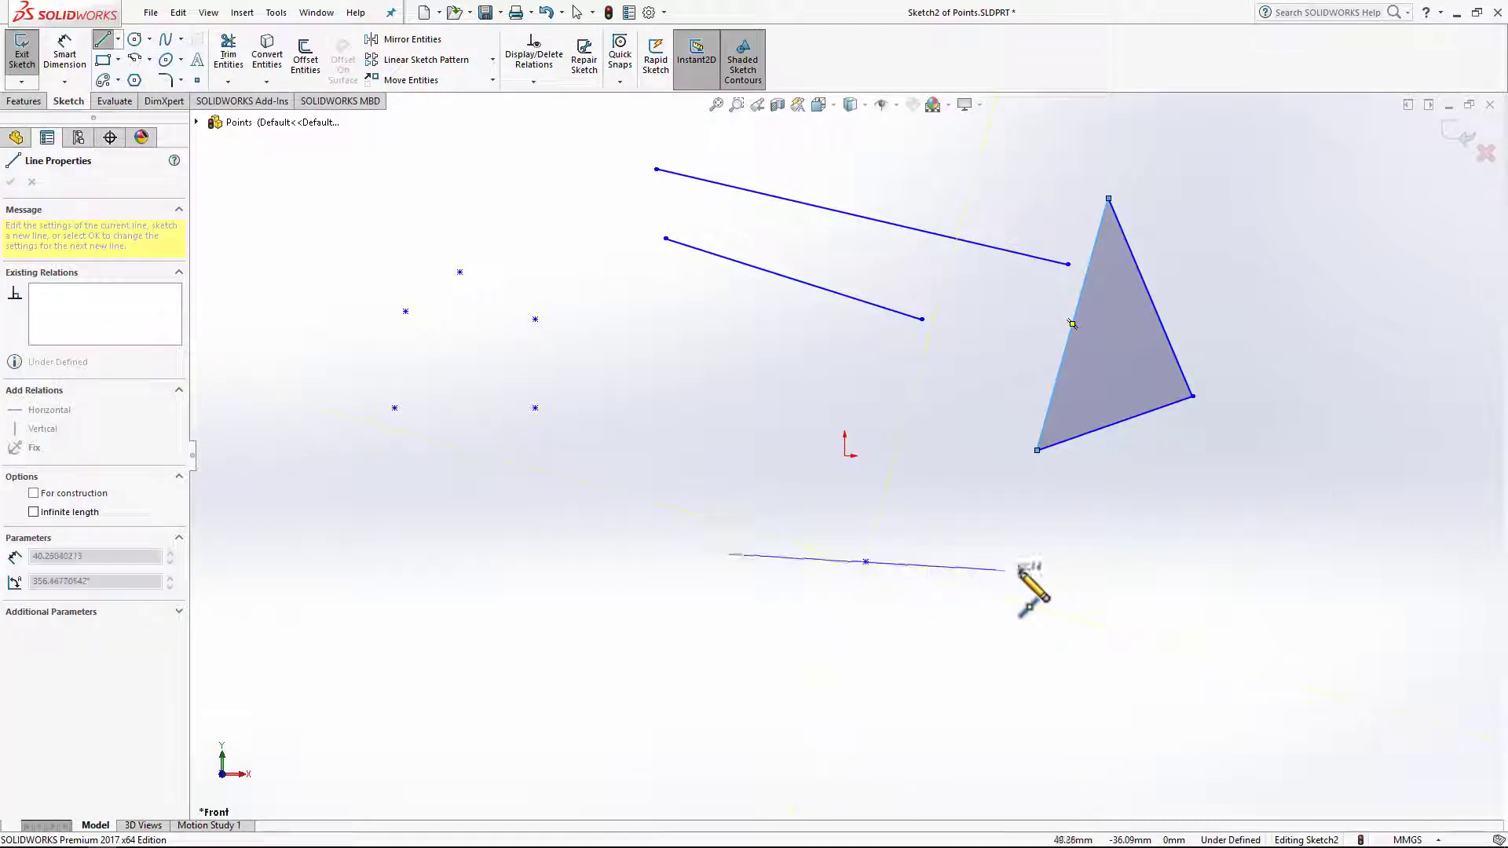
click(1042, 575)
key(Escape)
key(Escape)
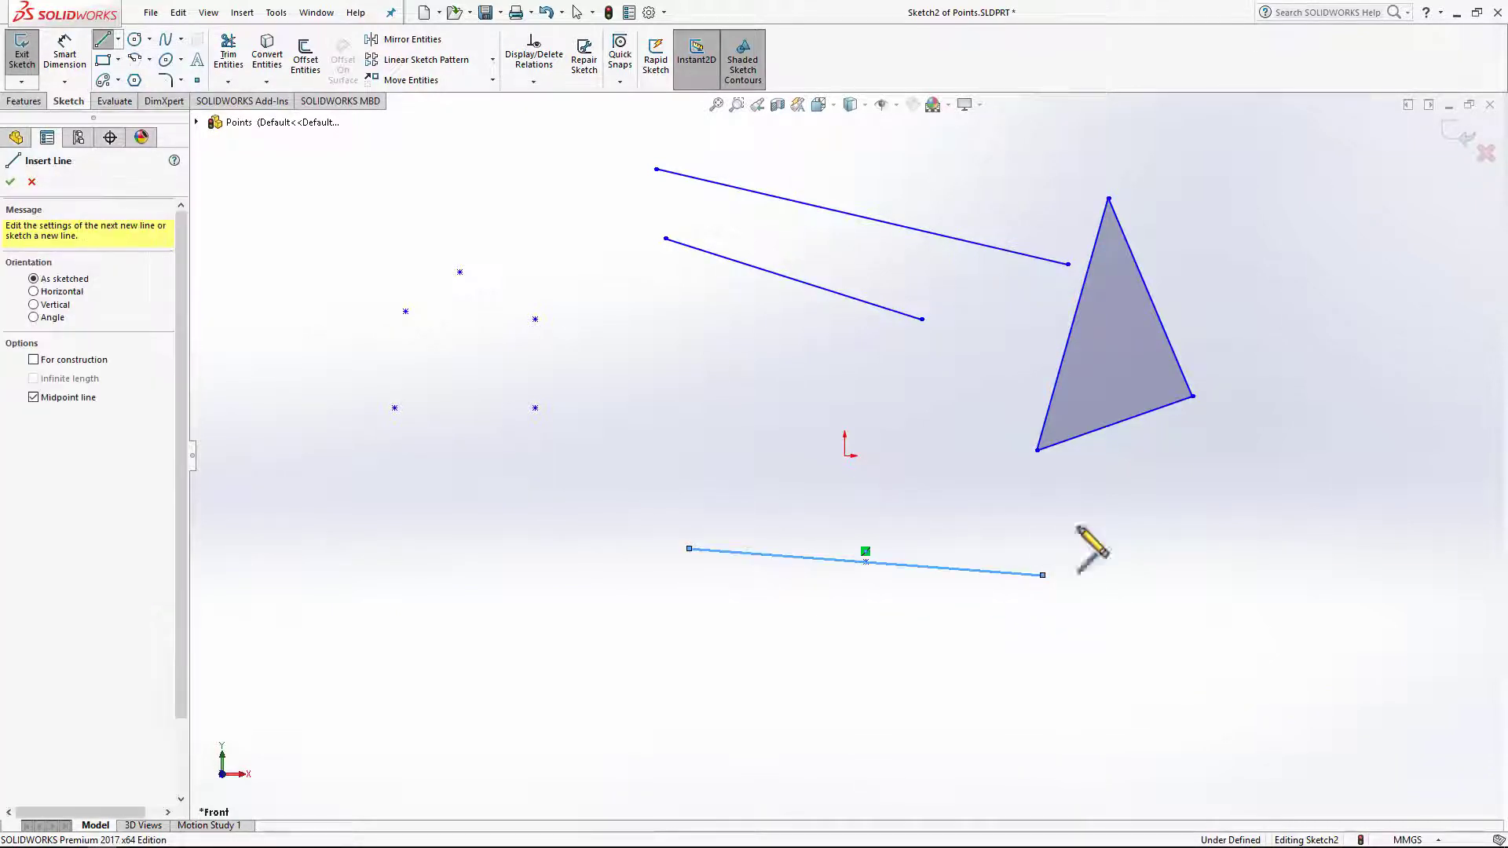
- Delete all the sketched lines, including the triangle and the midpoint line, while keeping the five points
key(Delete)
mouse_move(1228, 153)
mouse_down()
mouse_move(693, 672)
mouse_move(575, 699)
mouse_up()
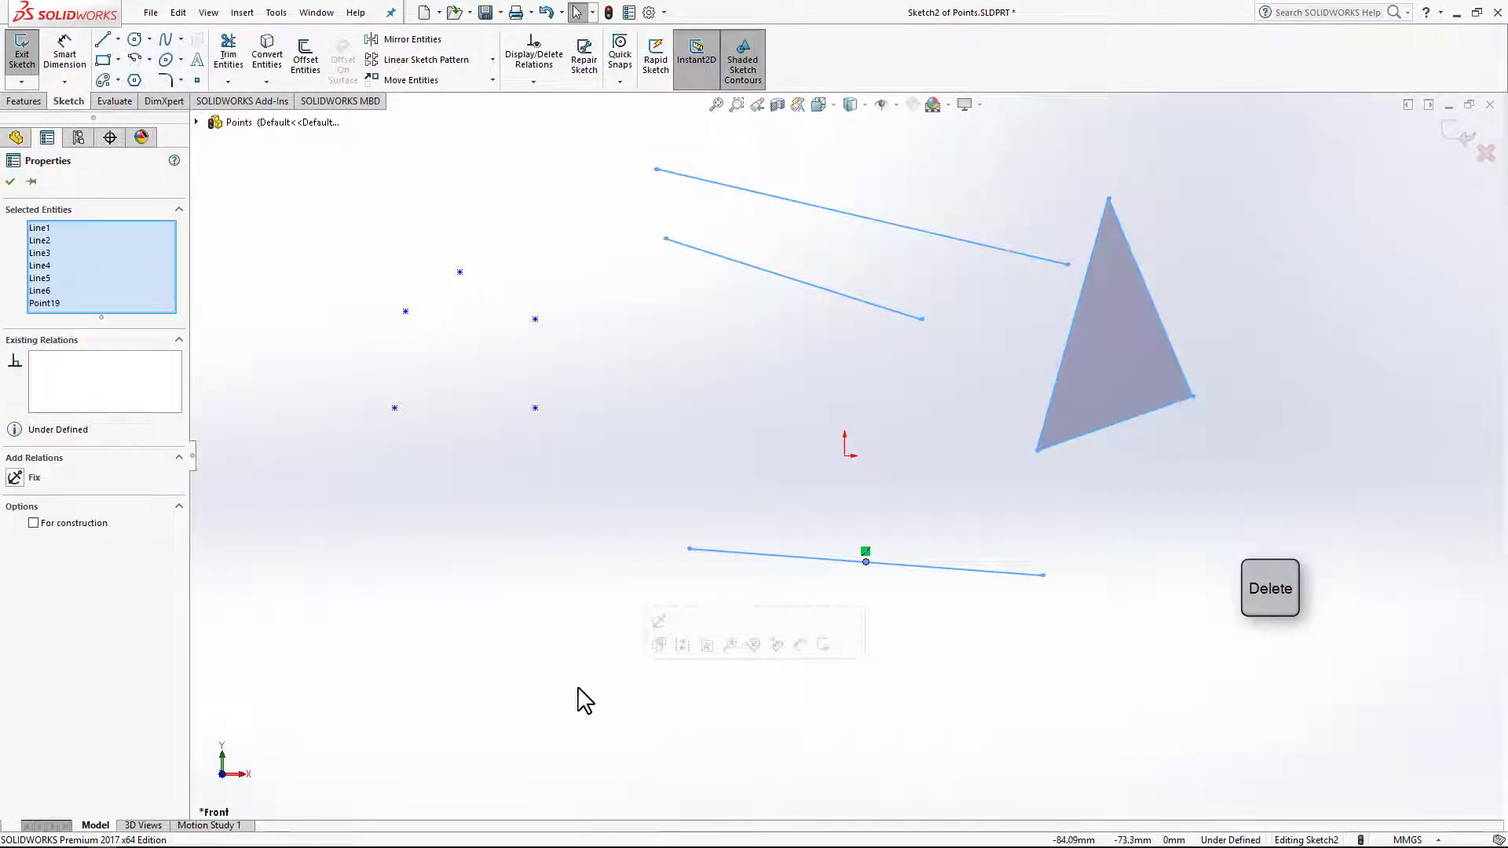
key(Delete)
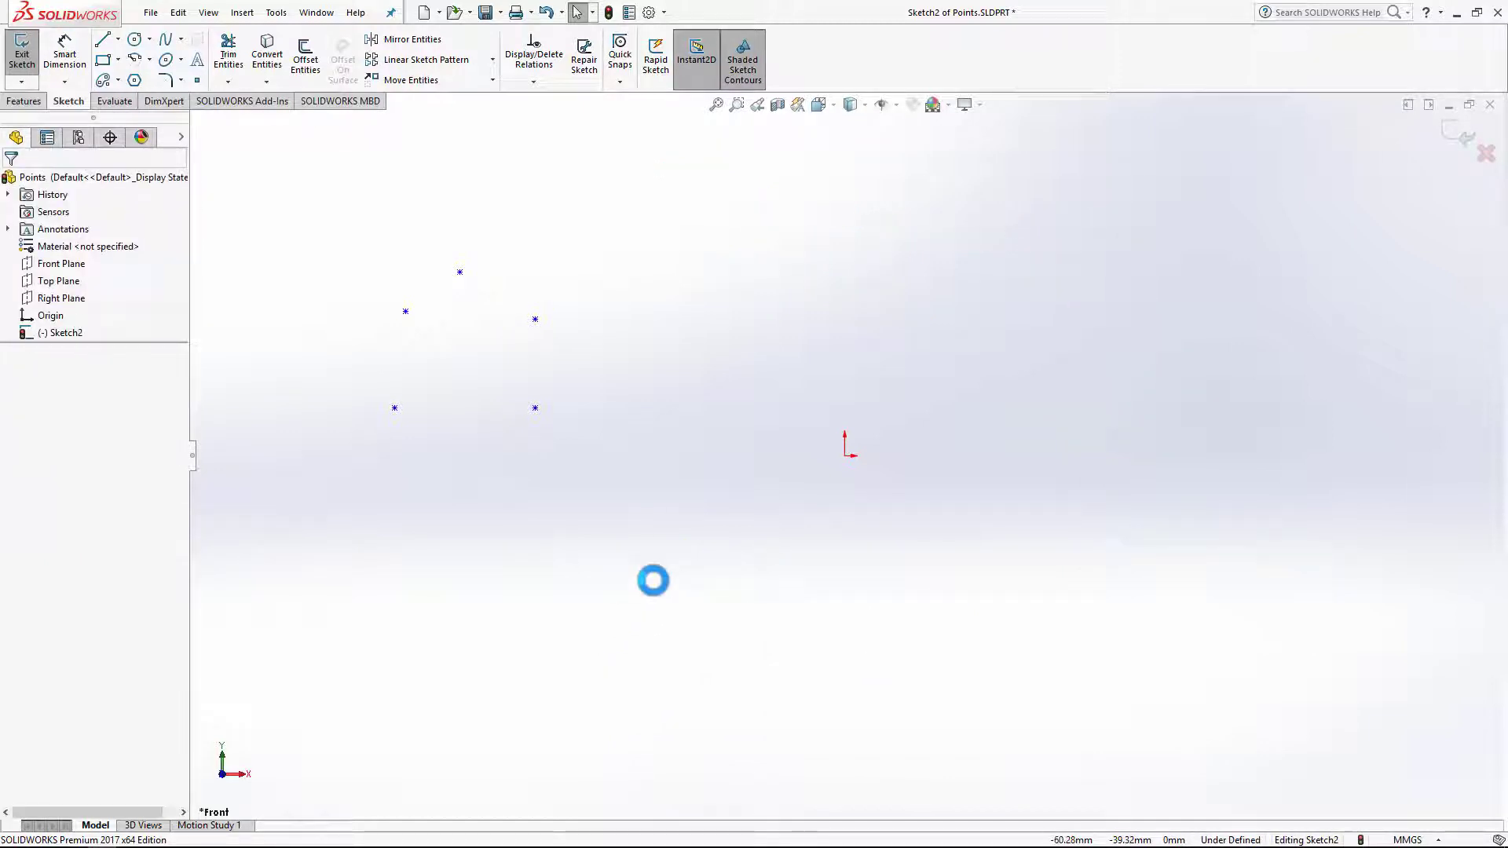
- Sketch an open zigzag chain of three connected lines to the right of the points
key(l)
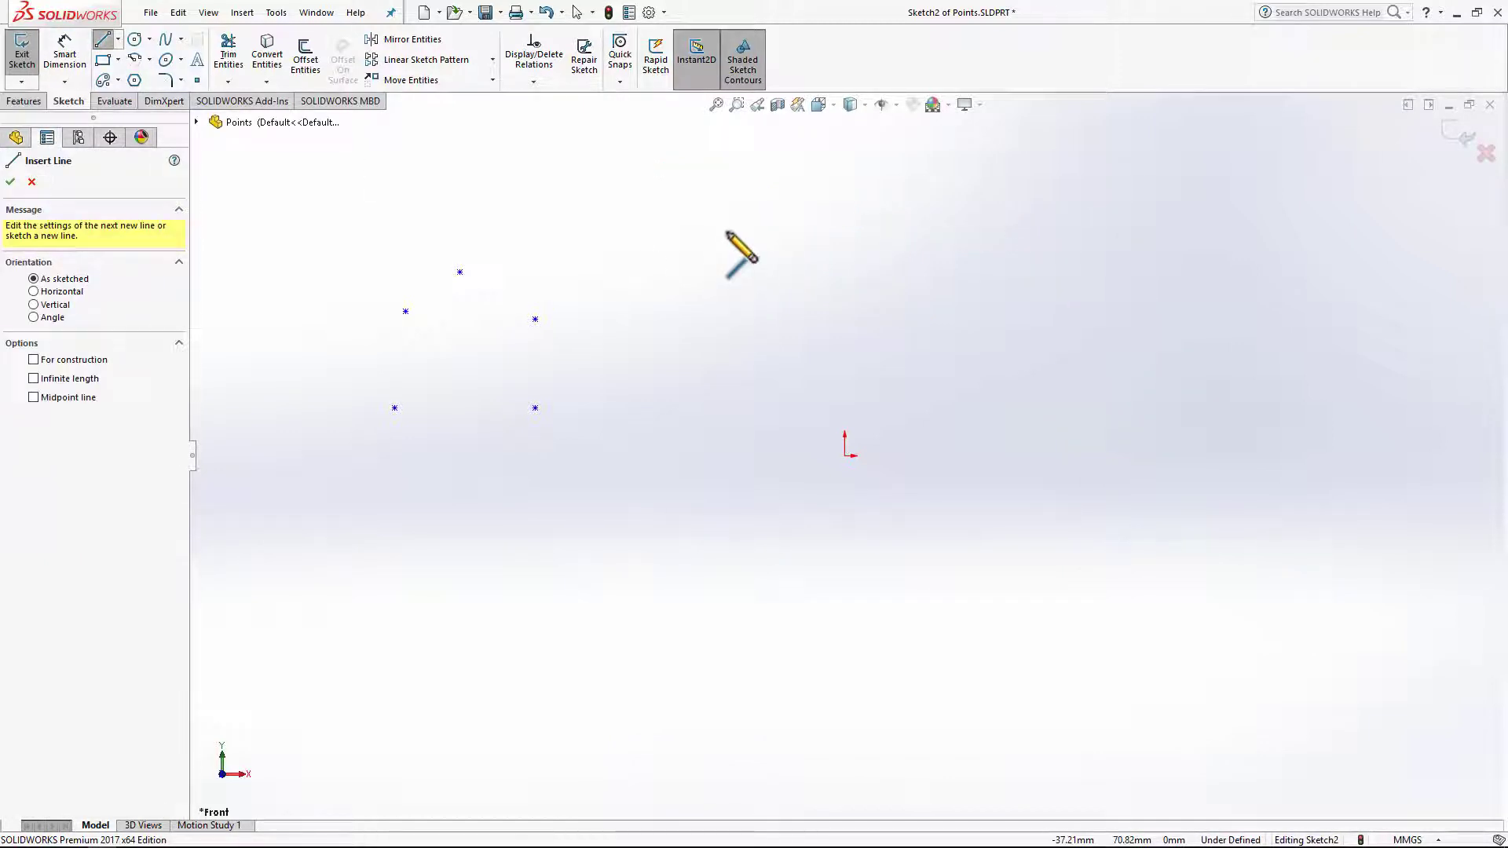
click(727, 232)
click(1026, 358)
click(1166, 237)
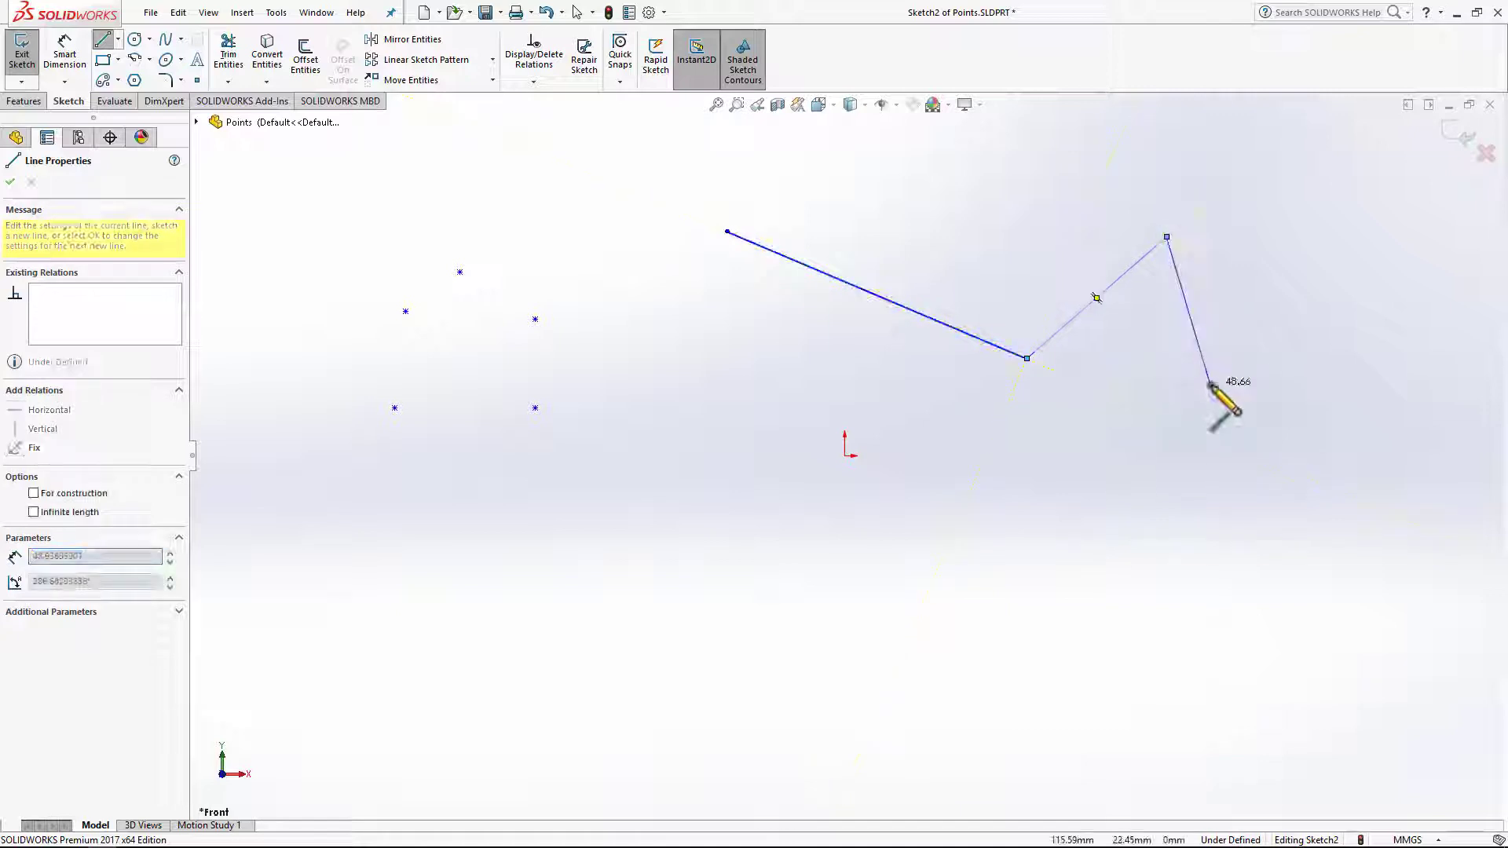
click(1210, 384)
key(Escape)
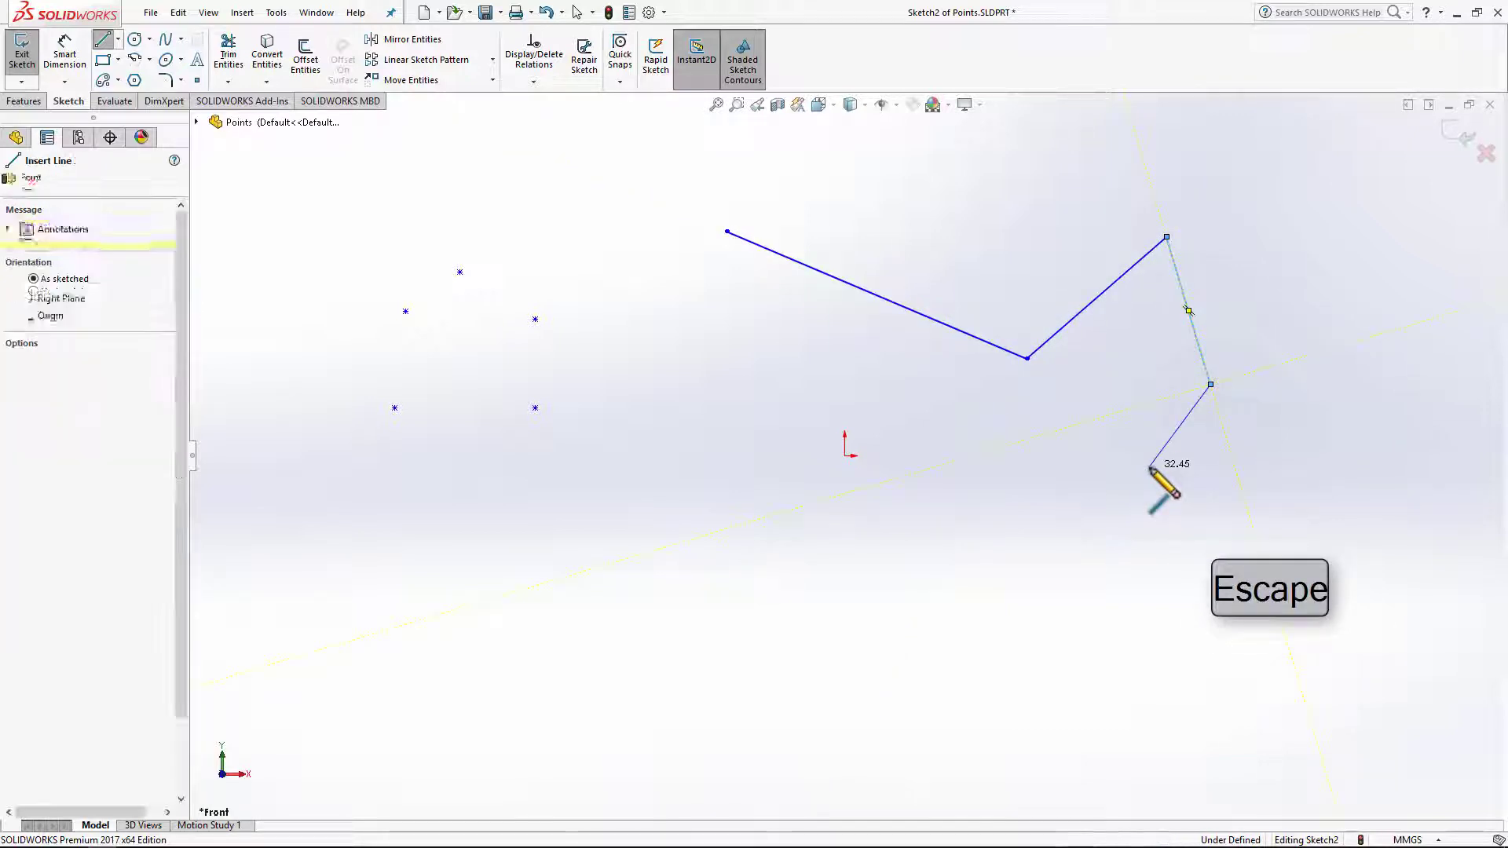
key(Escape)
- Delete the three connected zigzag lines together
drag(1248, 167, 950, 407)
right_click(997, 352)
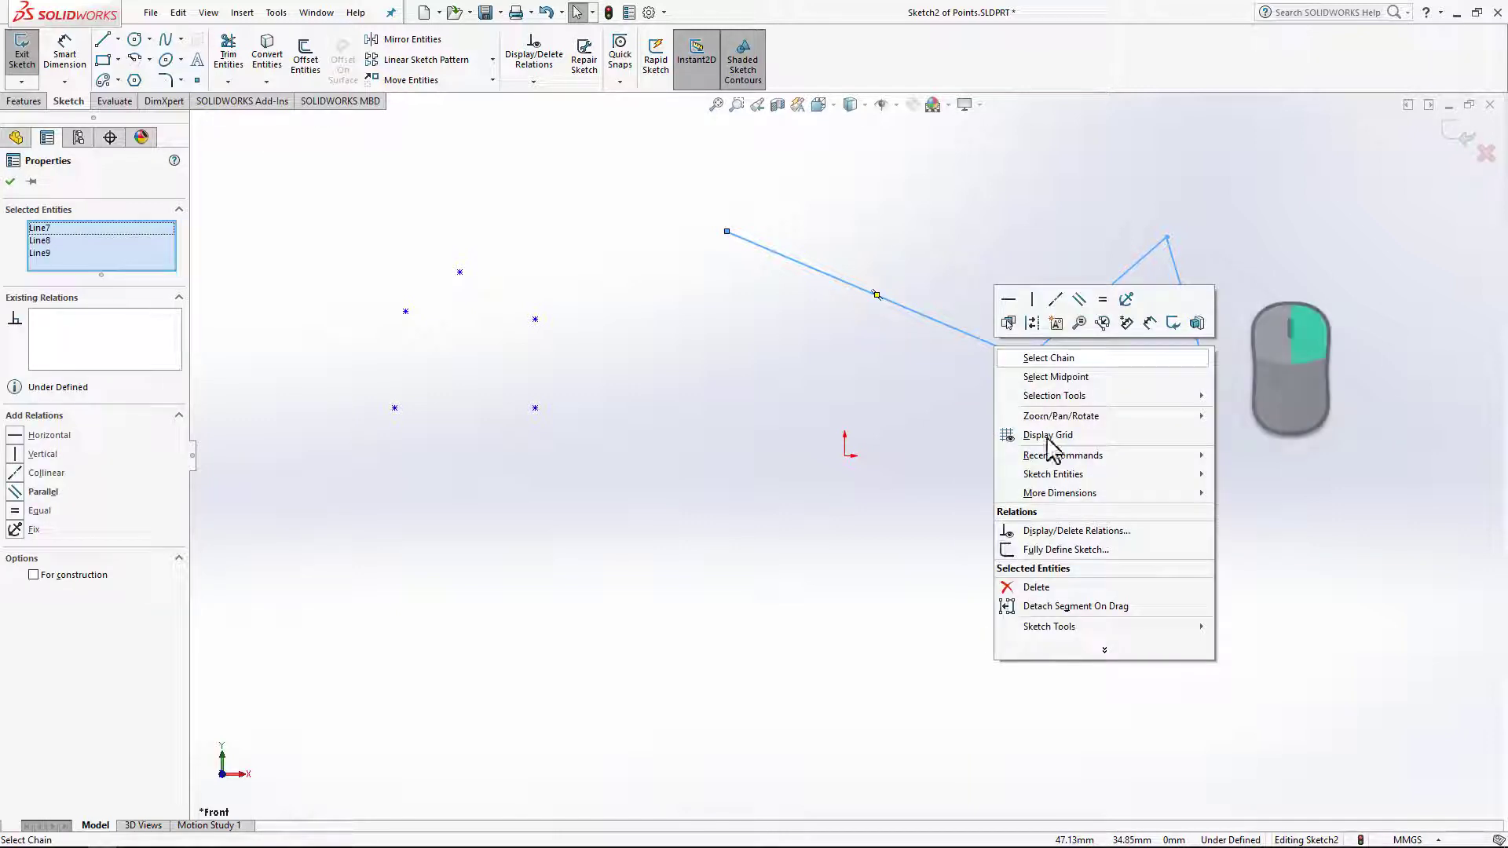
click(1031, 586)
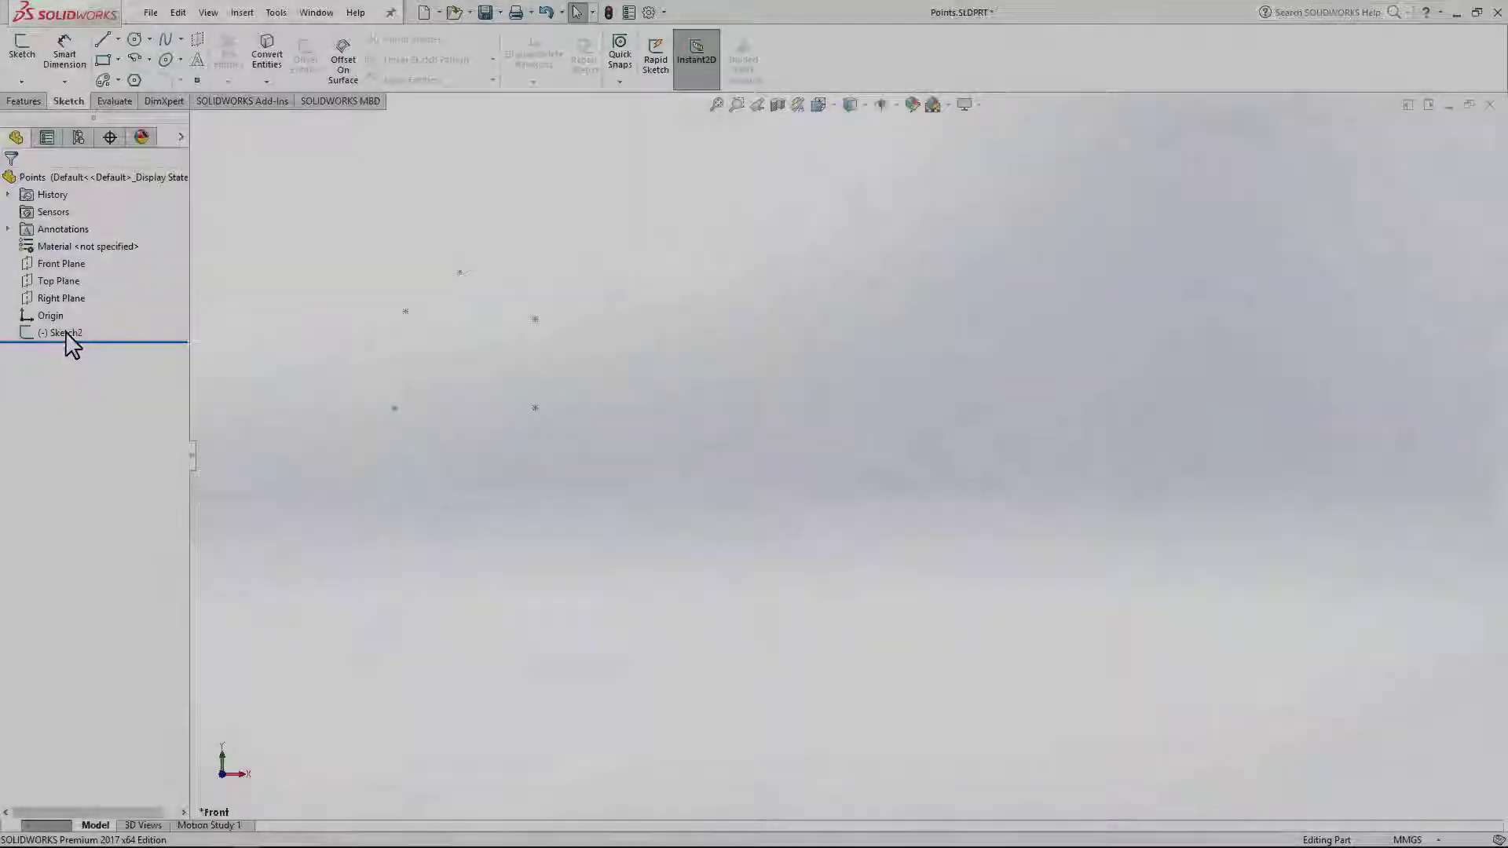
- Reopen the points sketch for editing and connect its five points with lines into a closed five-sided profile
right_click(66, 332)
click(78, 287)
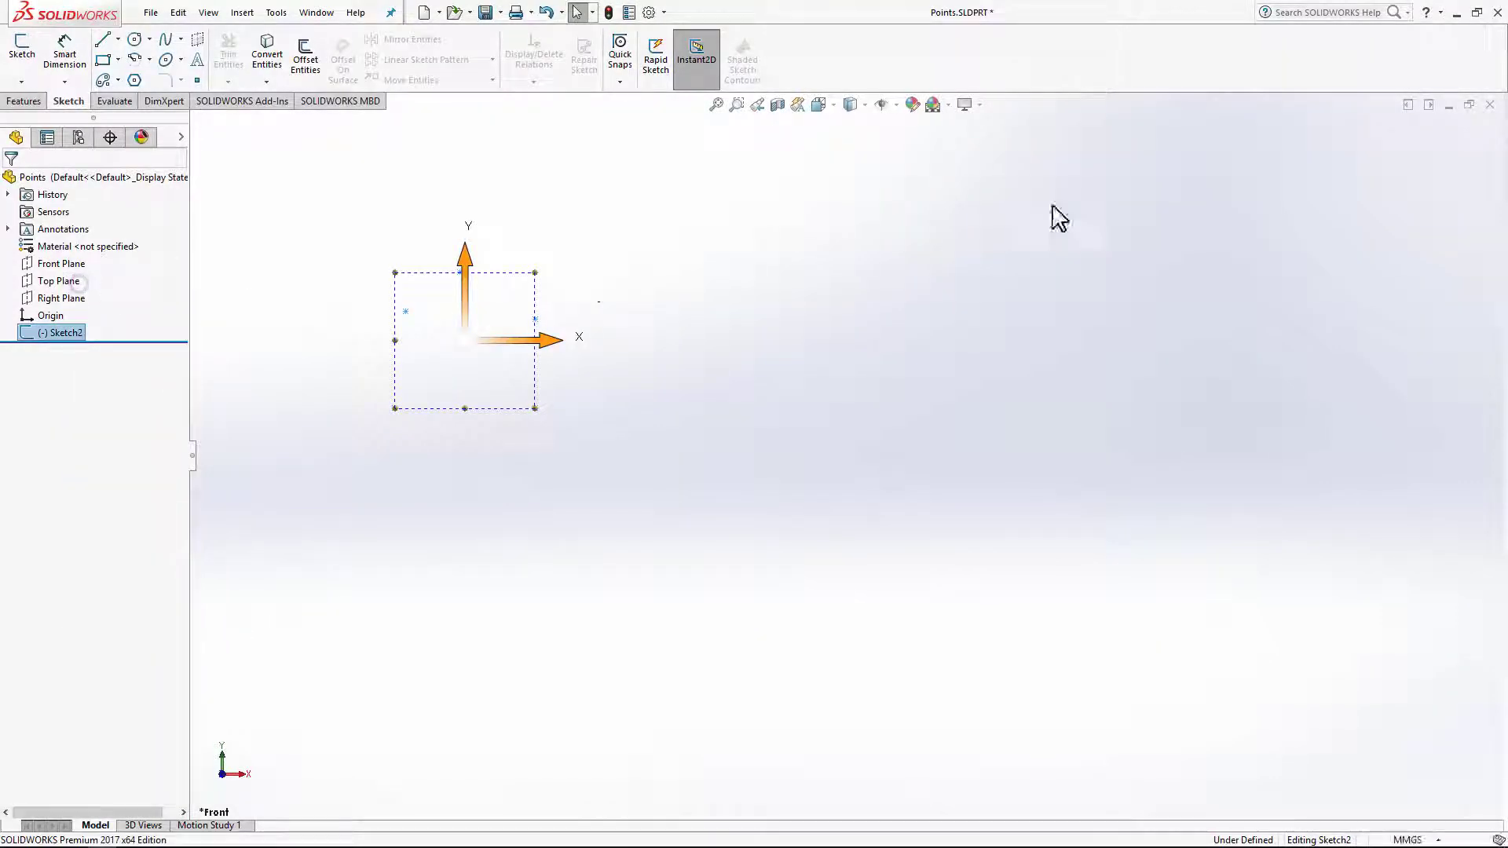
click(101, 39)
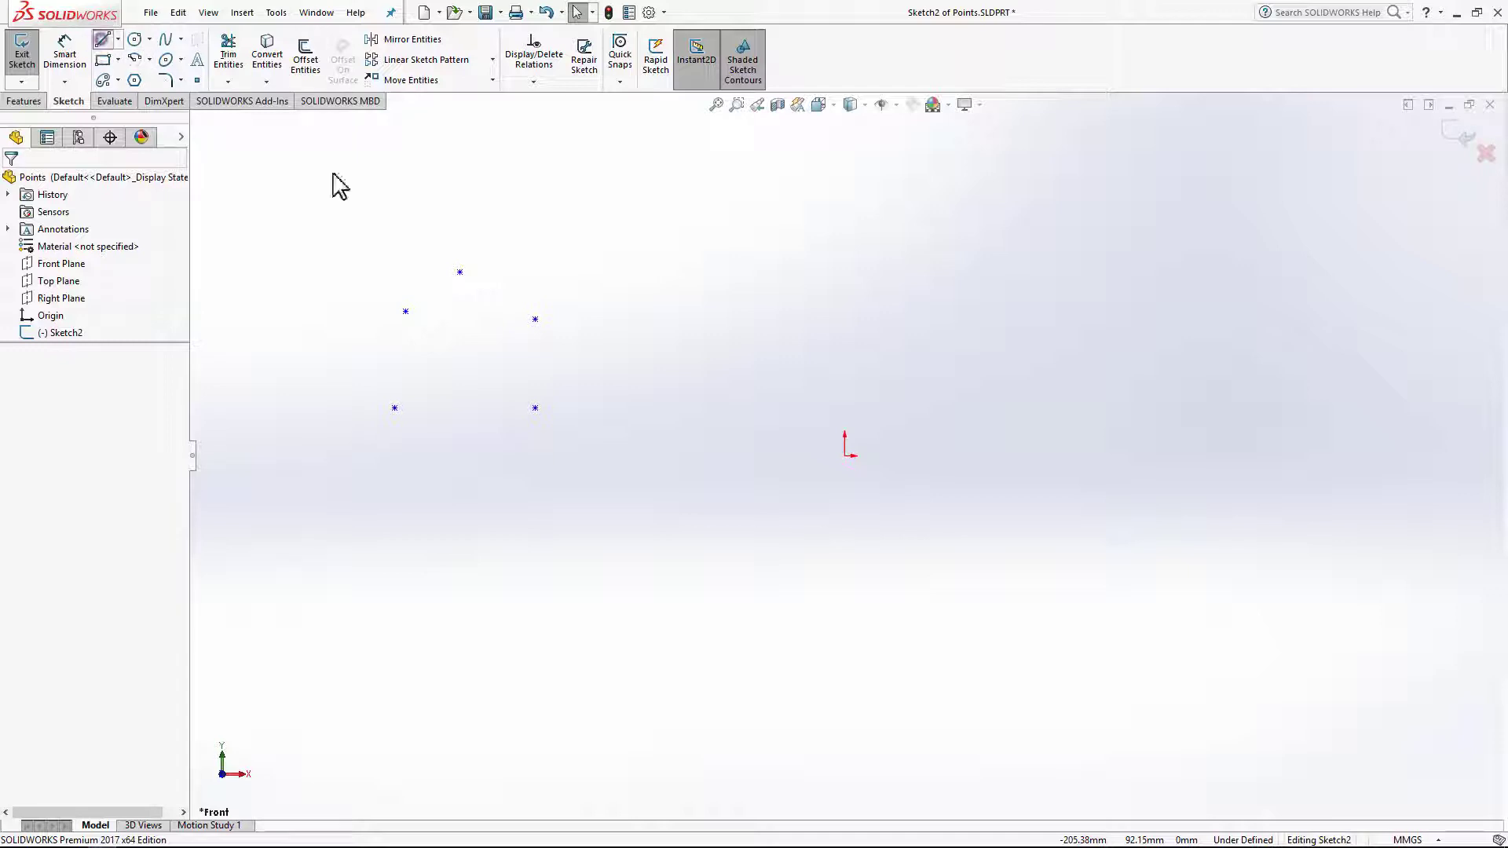
click(459, 272)
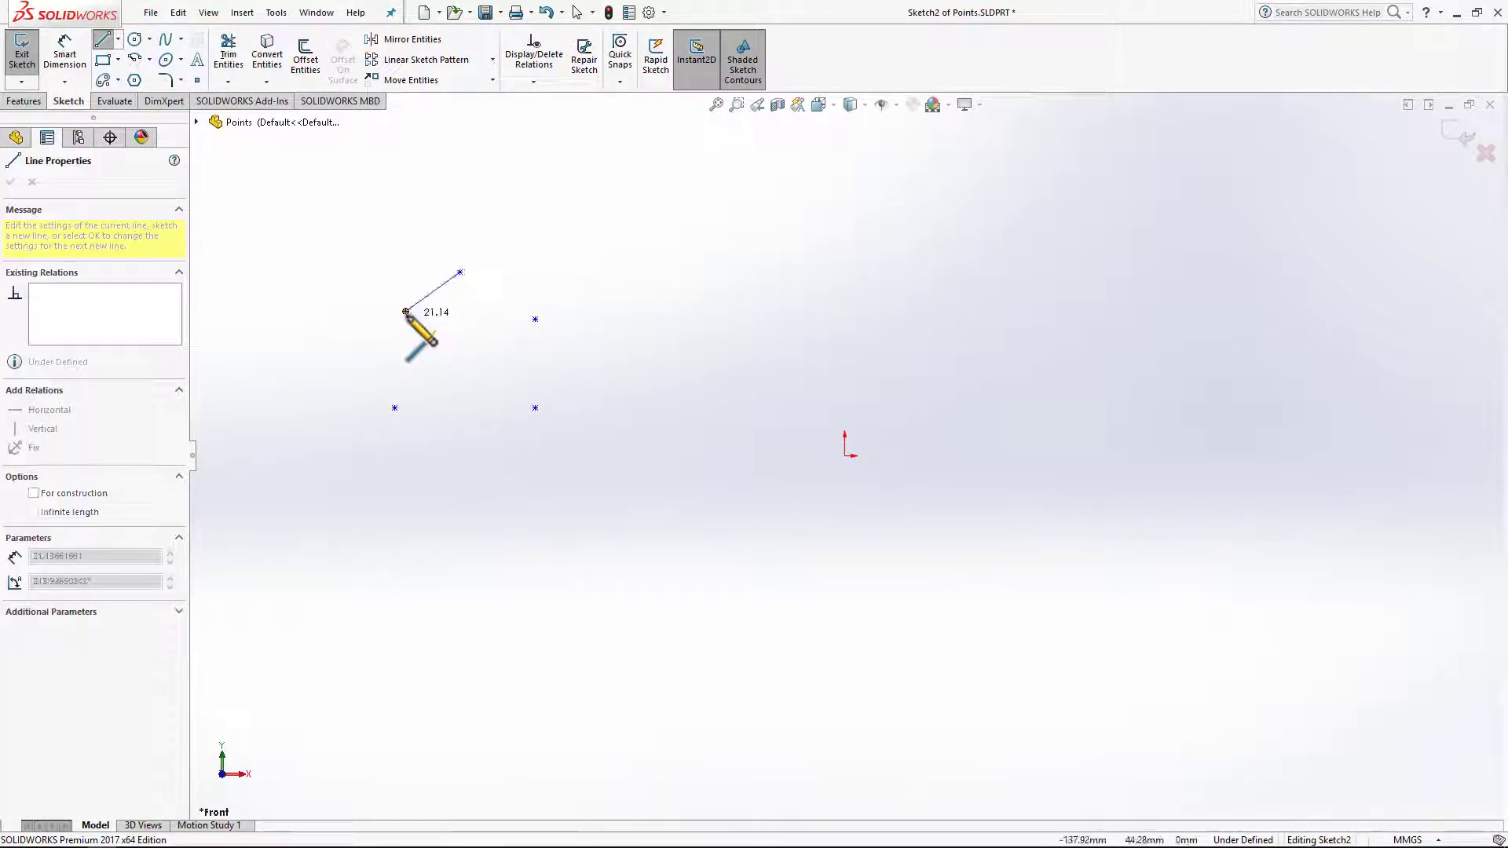
click(405, 312)
click(394, 407)
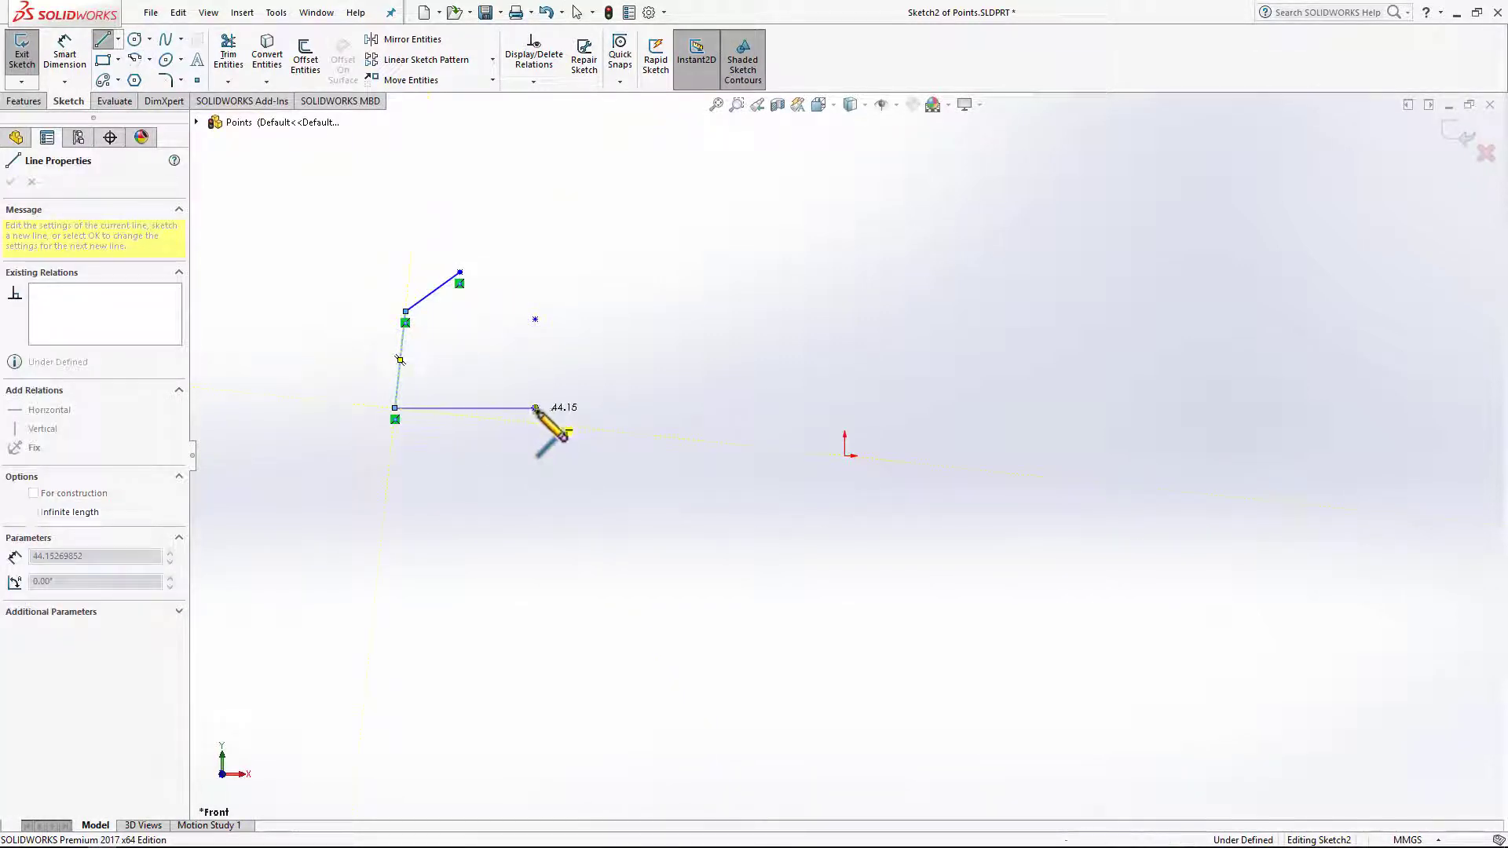
click(535, 408)
click(535, 318)
click(460, 272)
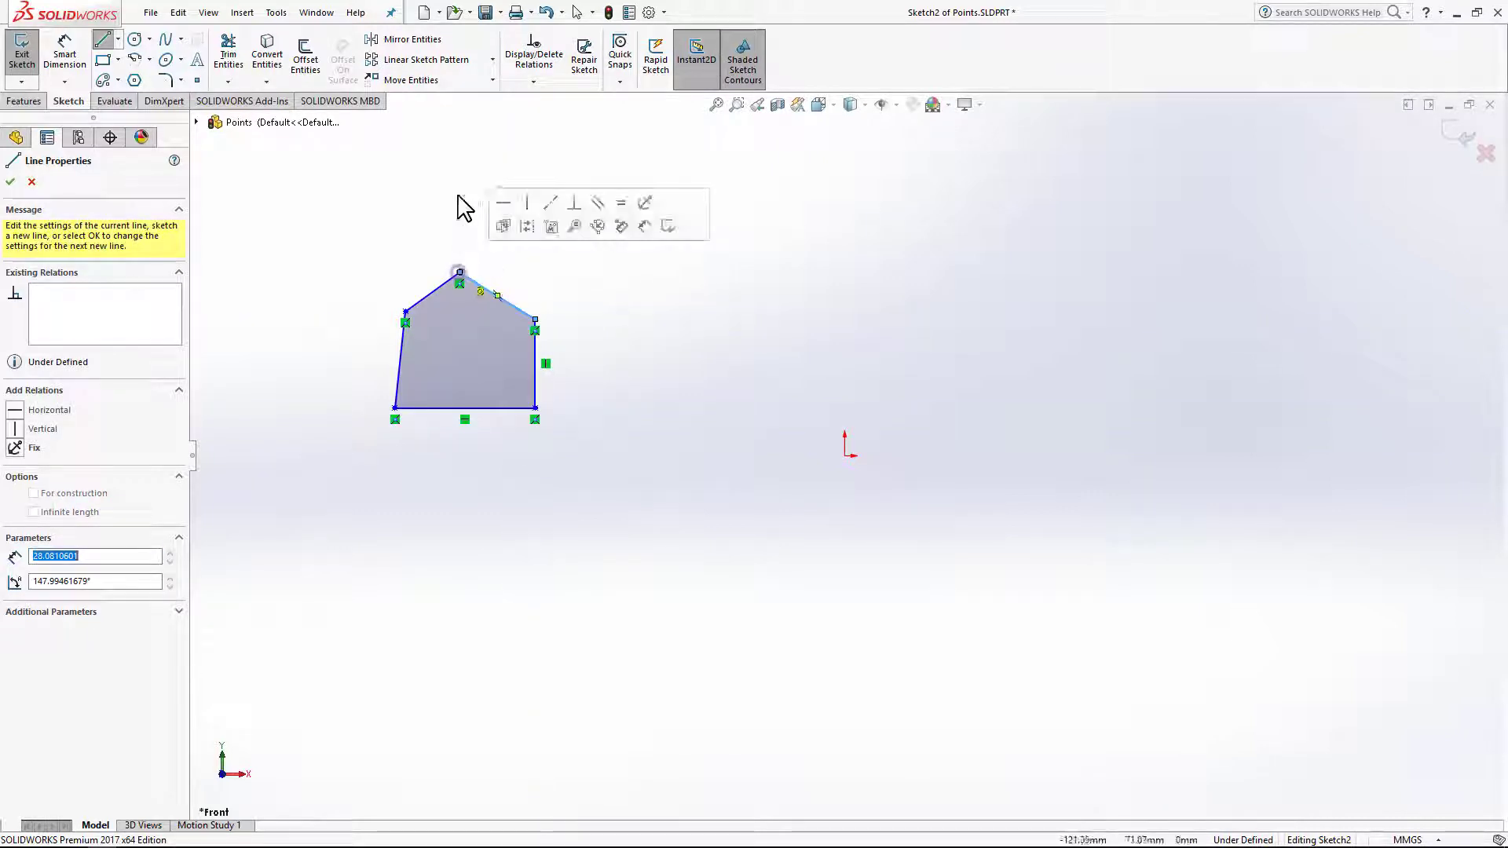
click(32, 181)
key(Escape)
- Move the profile's top vertex to about X -105 mm, Y 63 mm
mouse_move(459, 273)
mouse_down()
mouse_move(464, 355)
mouse_move(513, 255)
mouse_up()
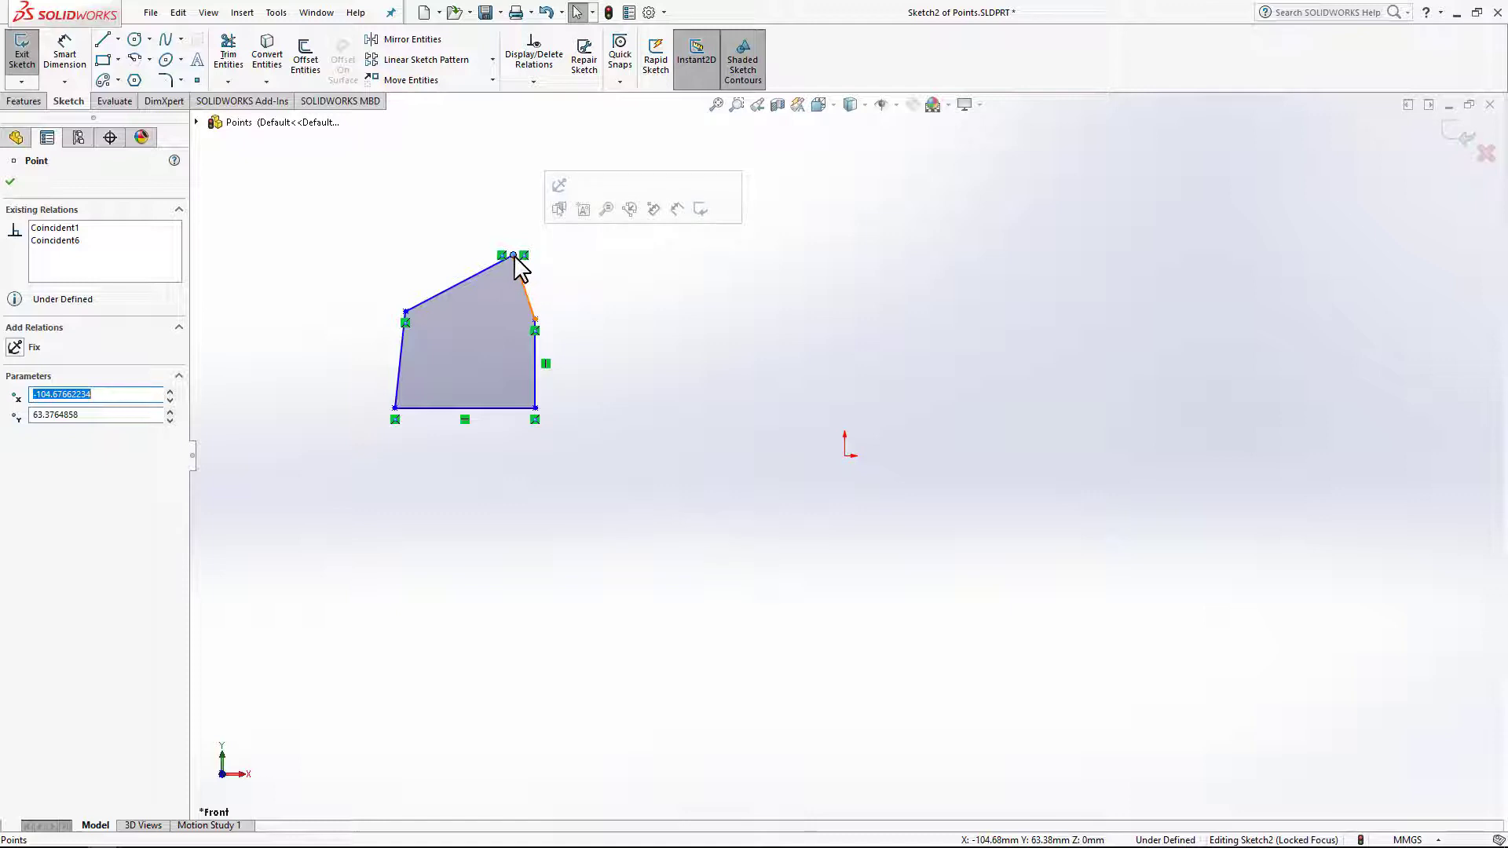
- Move the profile's top vertex to about X -118 mm, Y 60 mm
drag(513, 255, 470, 265)
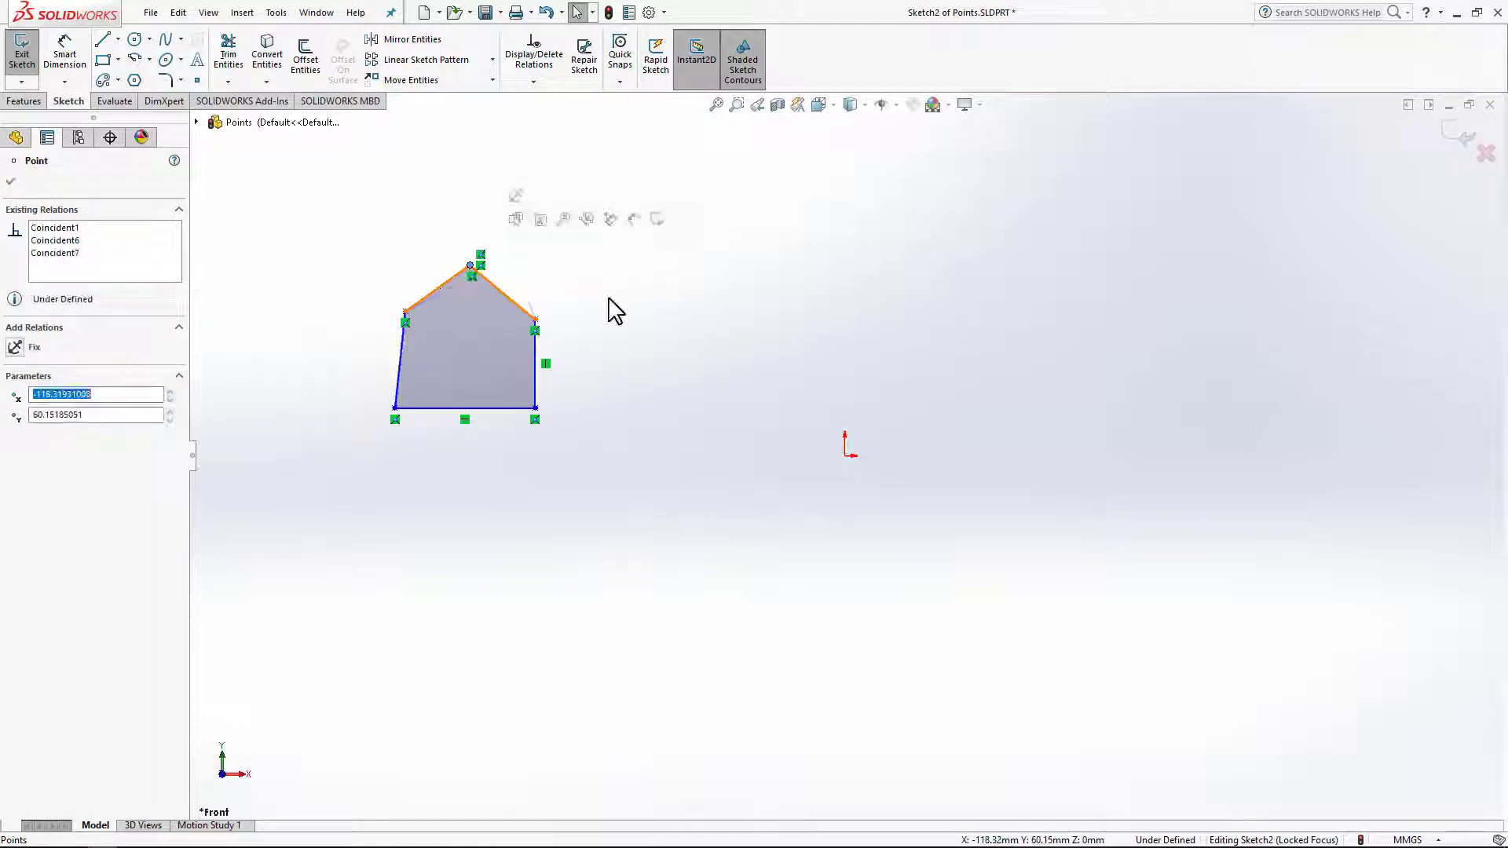
click(614, 311)
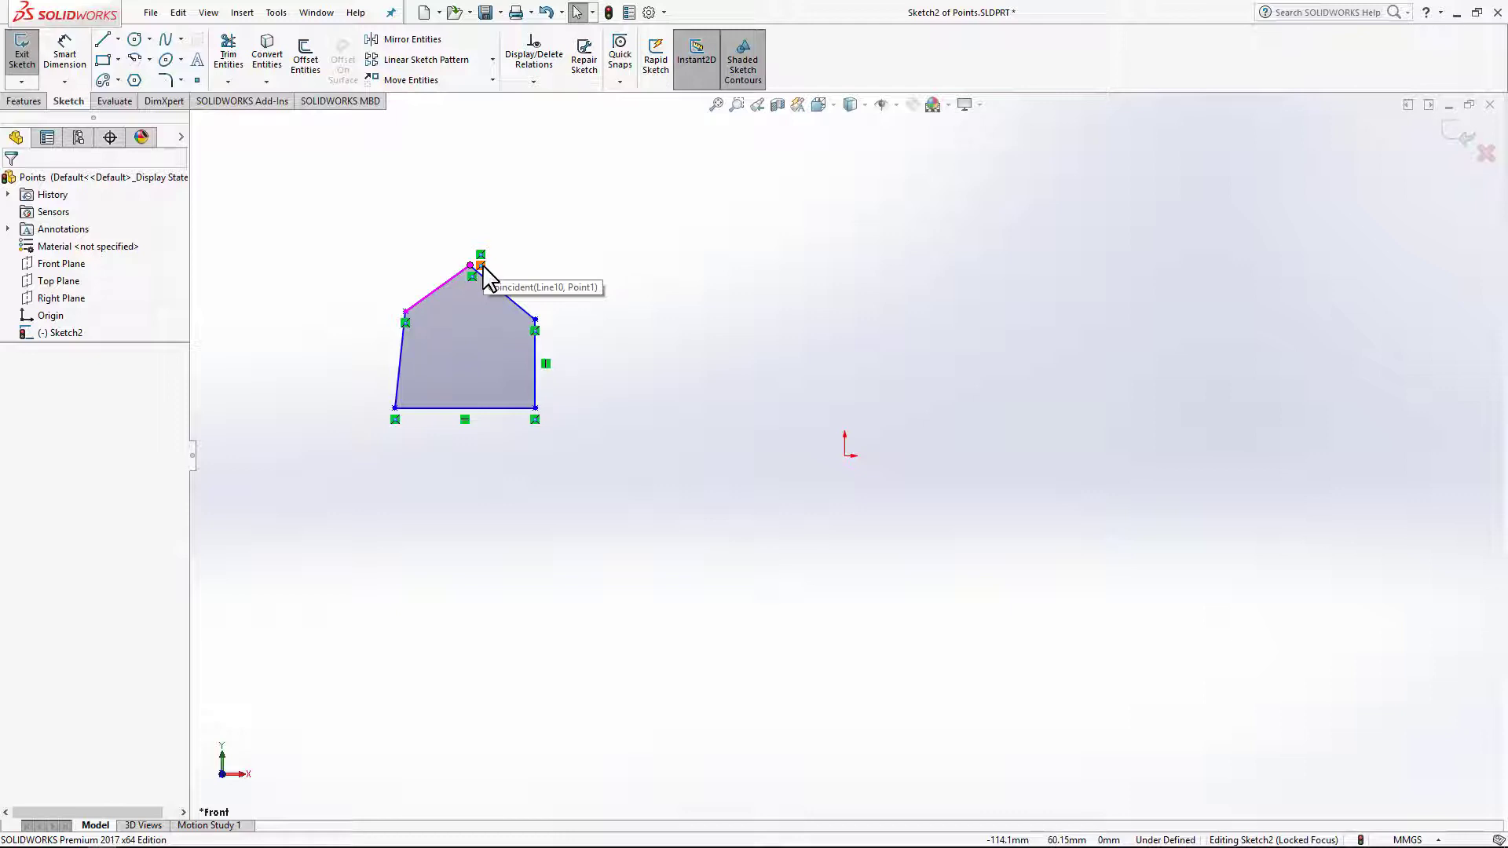
mouse_move(471, 267)
mouse_down()
mouse_move(478, 195)
mouse_move(473, 267)
mouse_up()
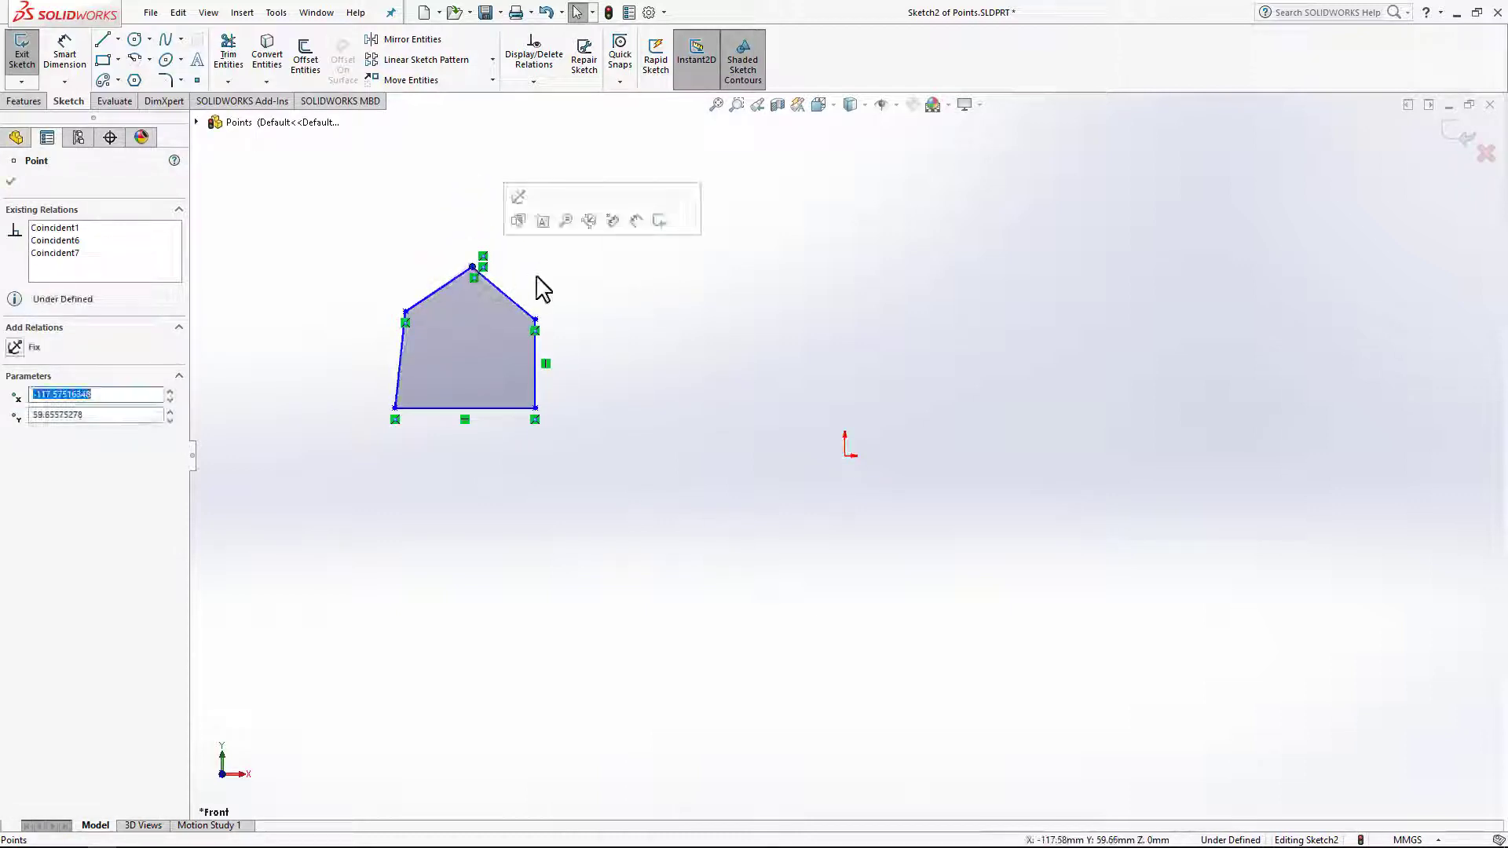
click(537, 275)
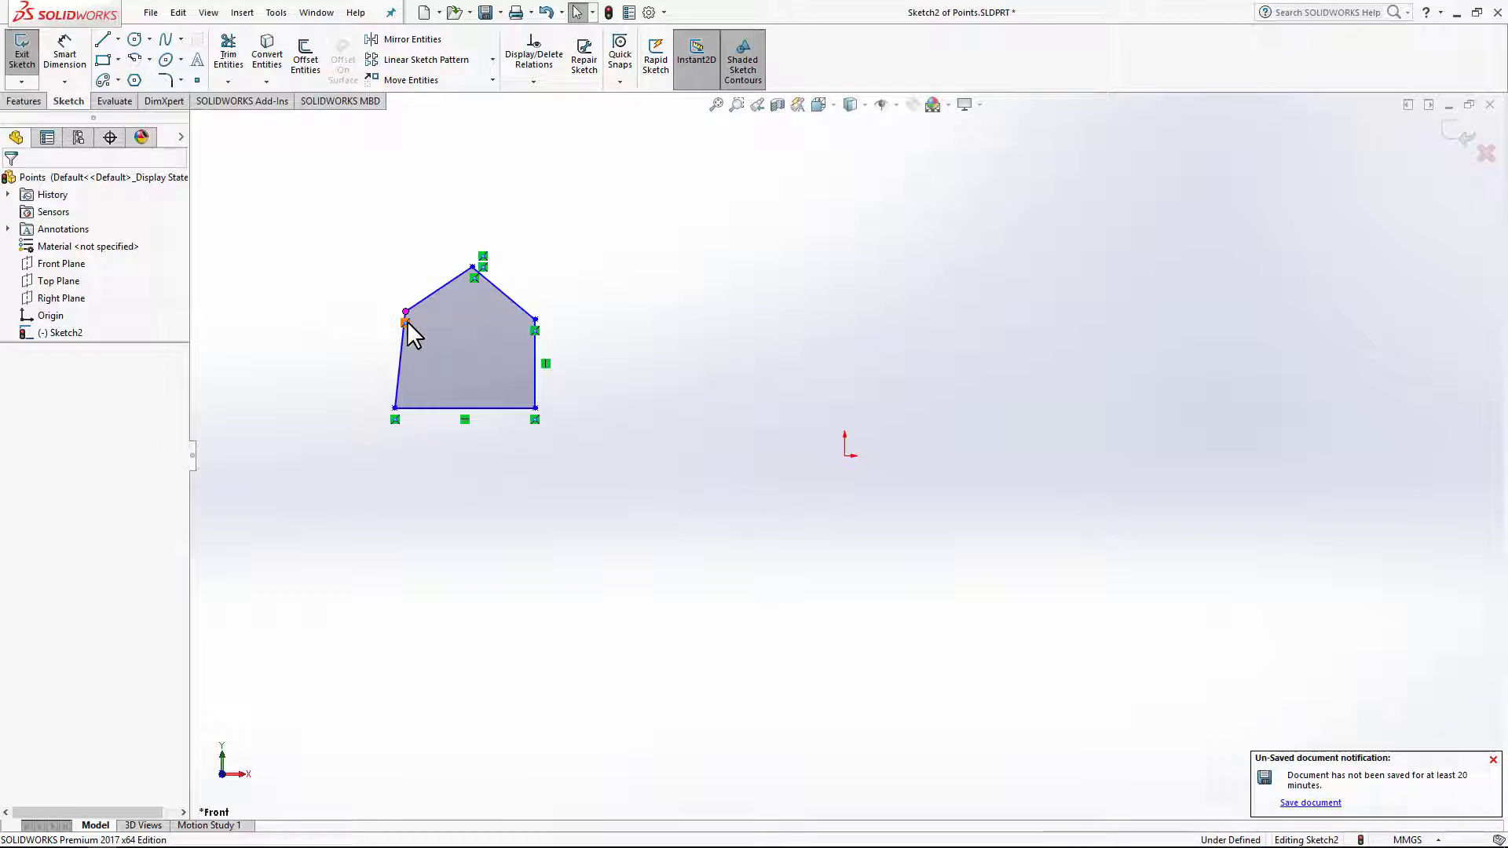
- Delete the coincident relation at the profile's upper-left vertex, and rejoin the line end to the point there
right_click(407, 323)
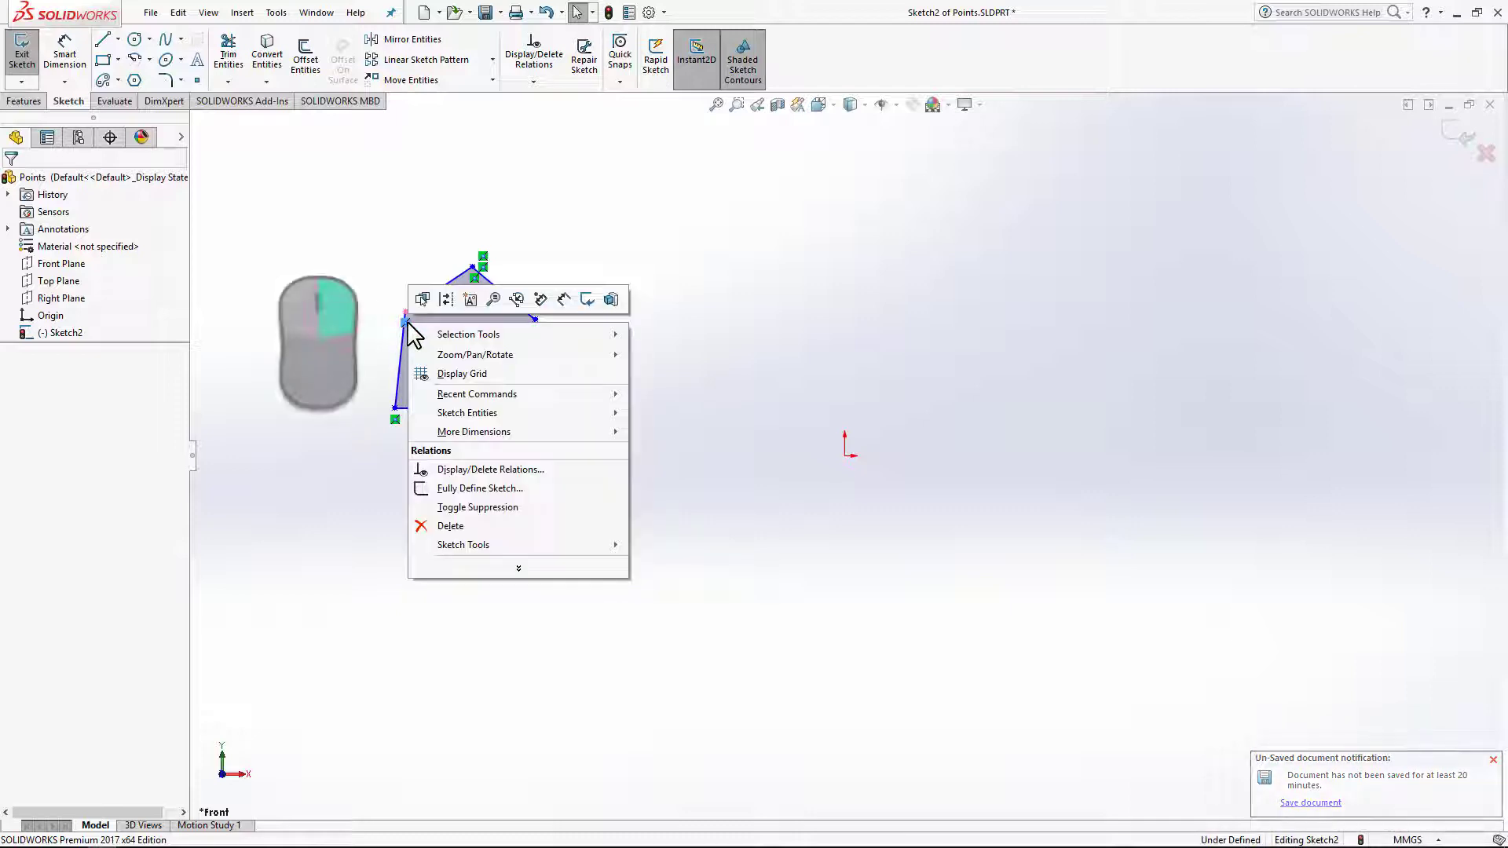
click(477, 525)
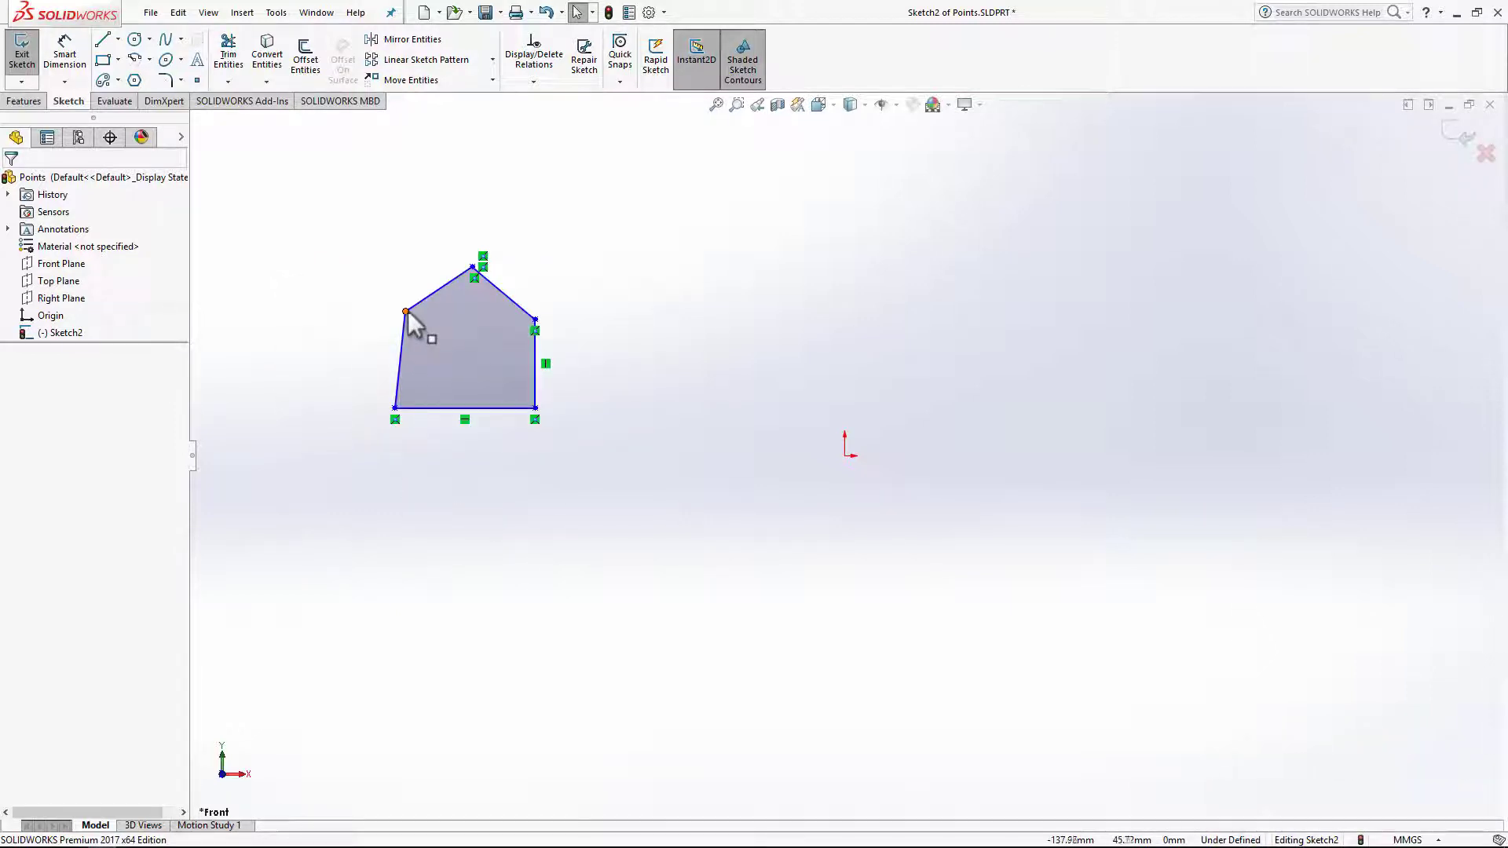
mouse_move(405, 312)
mouse_down()
mouse_move(344, 270)
mouse_move(422, 224)
mouse_move(355, 277)
mouse_move(411, 325)
mouse_move(405, 312)
mouse_up()
click(361, 340)
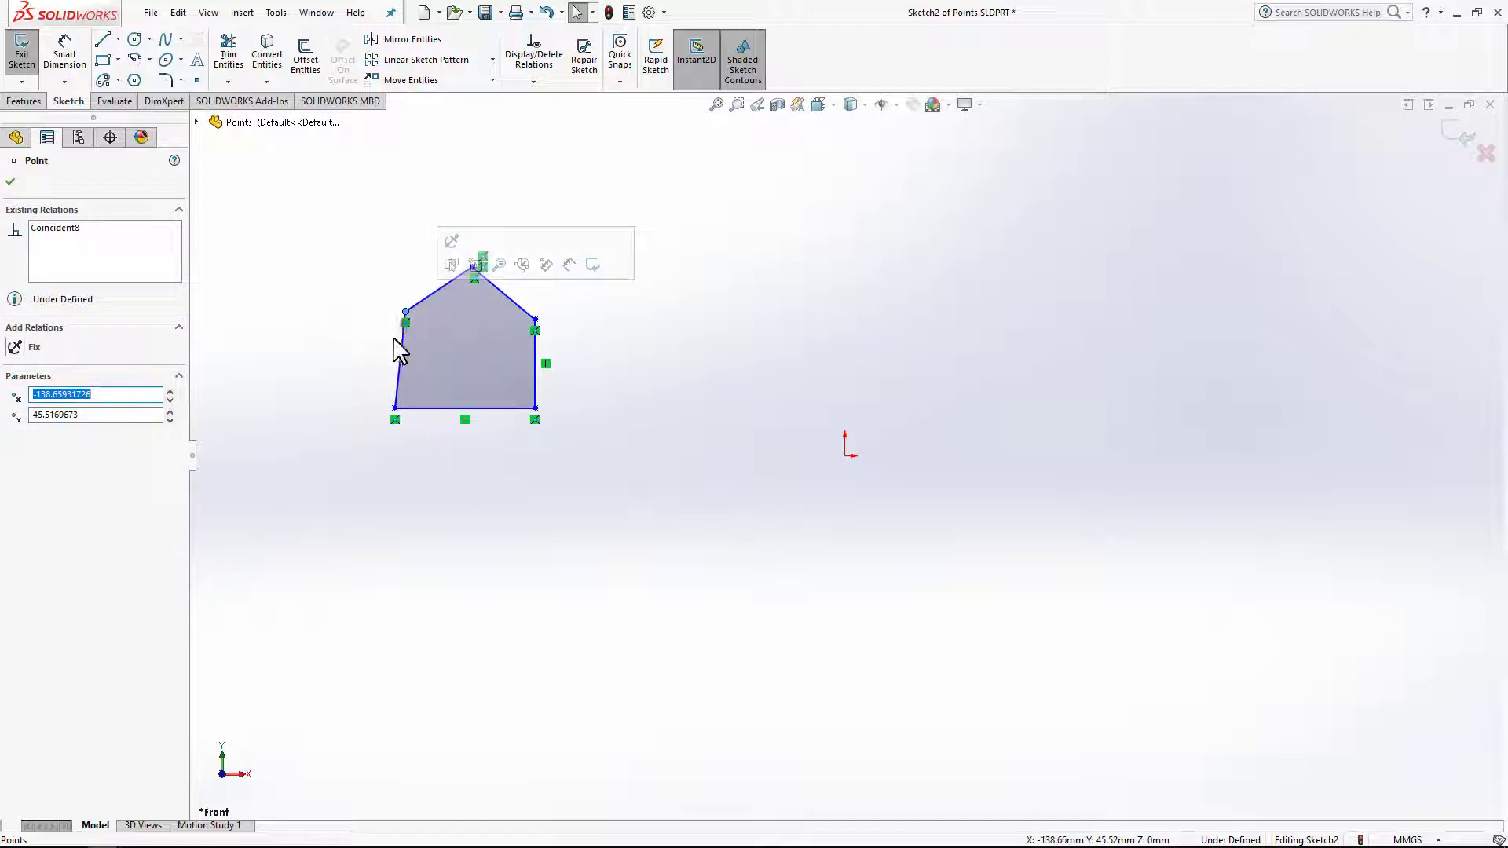
- Add a Fix relation to the profile's left side line and try to move the line away
click(402, 349)
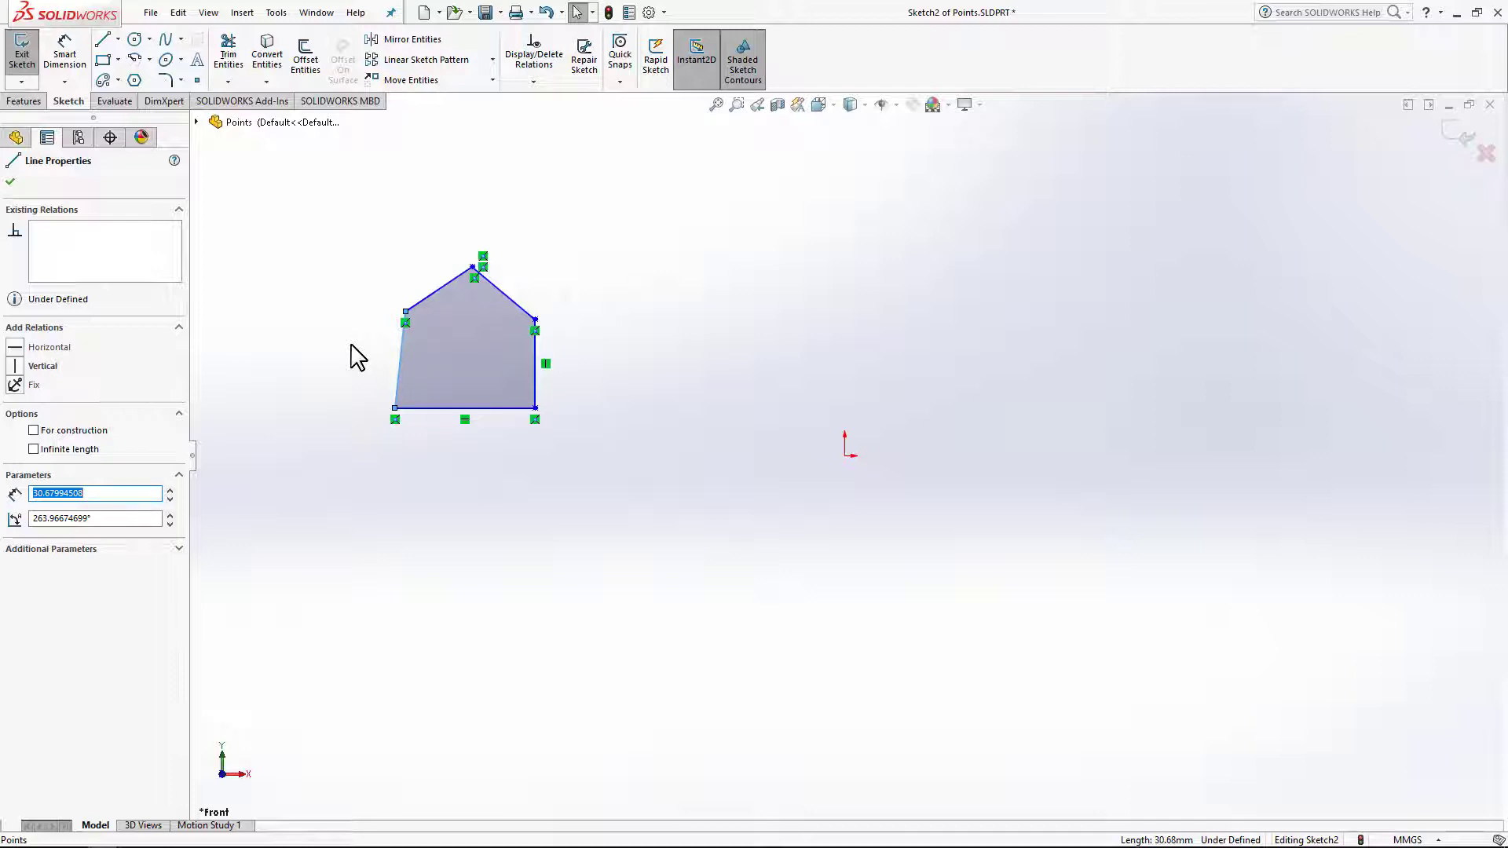
click(15, 385)
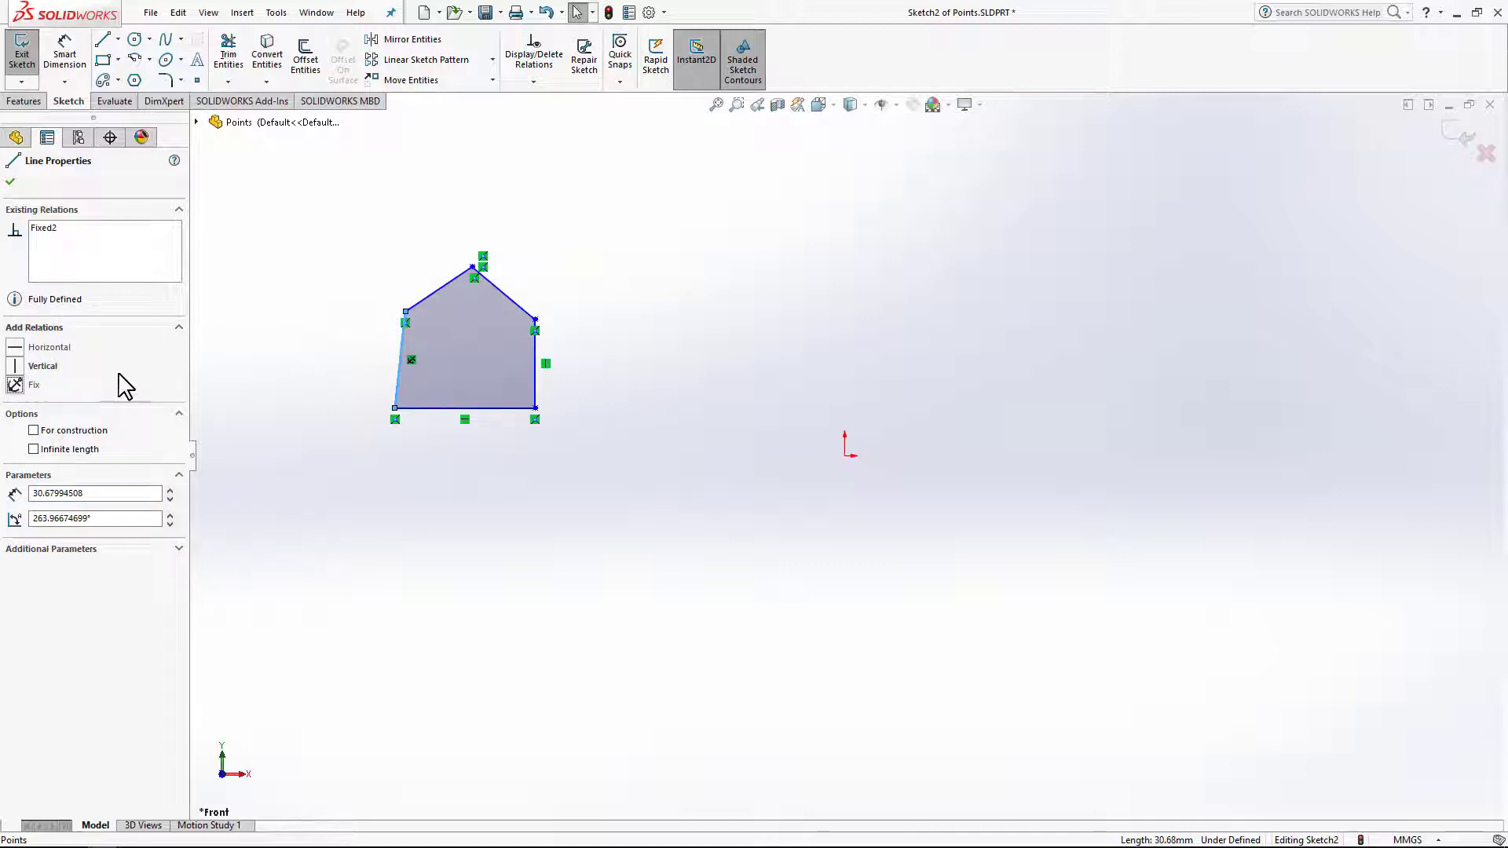
click(270, 337)
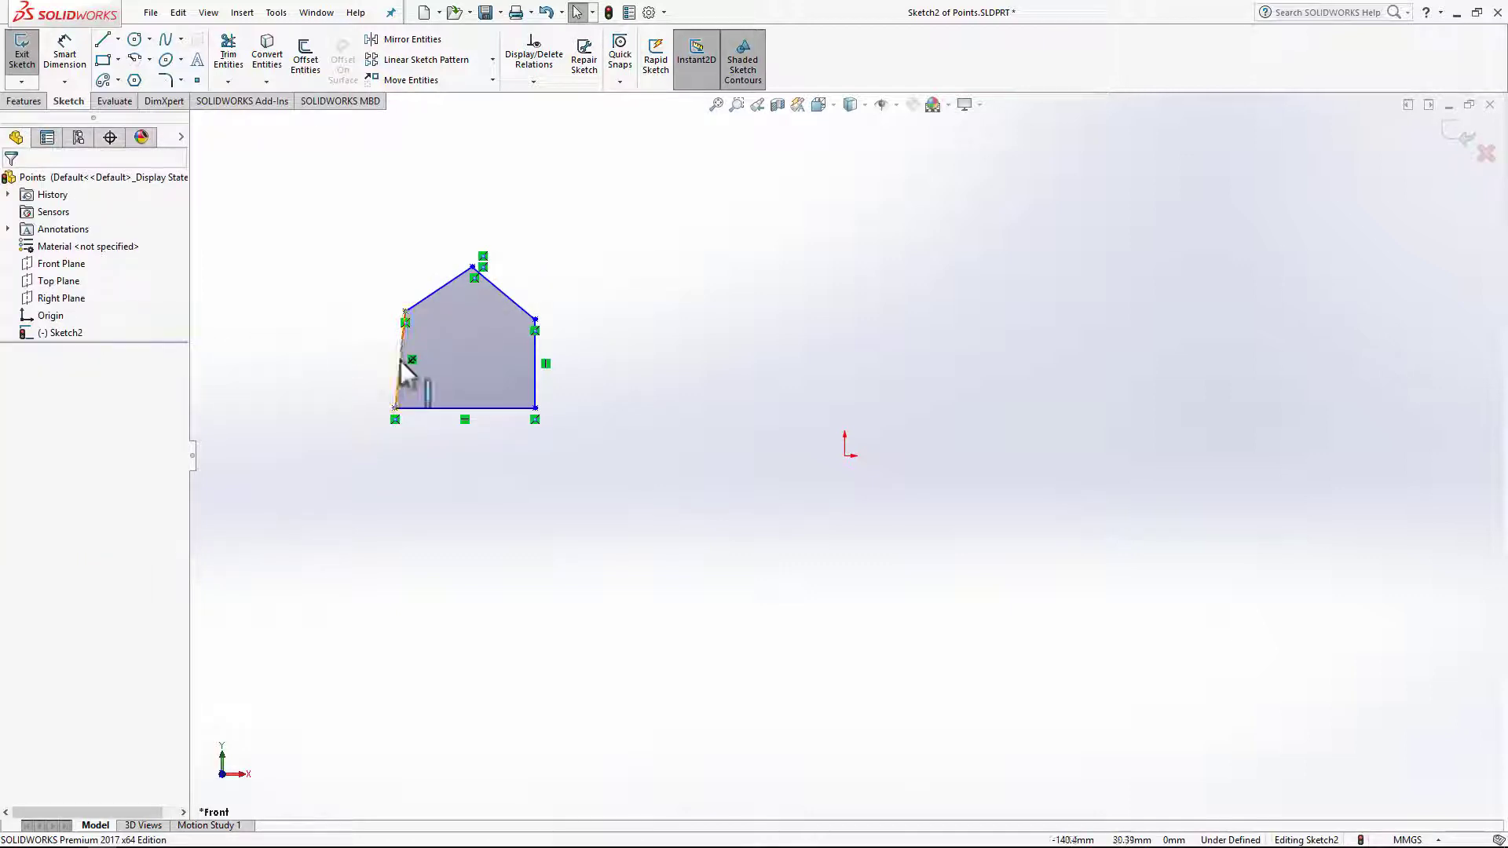
drag(402, 369, 271, 358)
click(265, 361)
- Delete the Fix relation from the profile's left side line
click(408, 361)
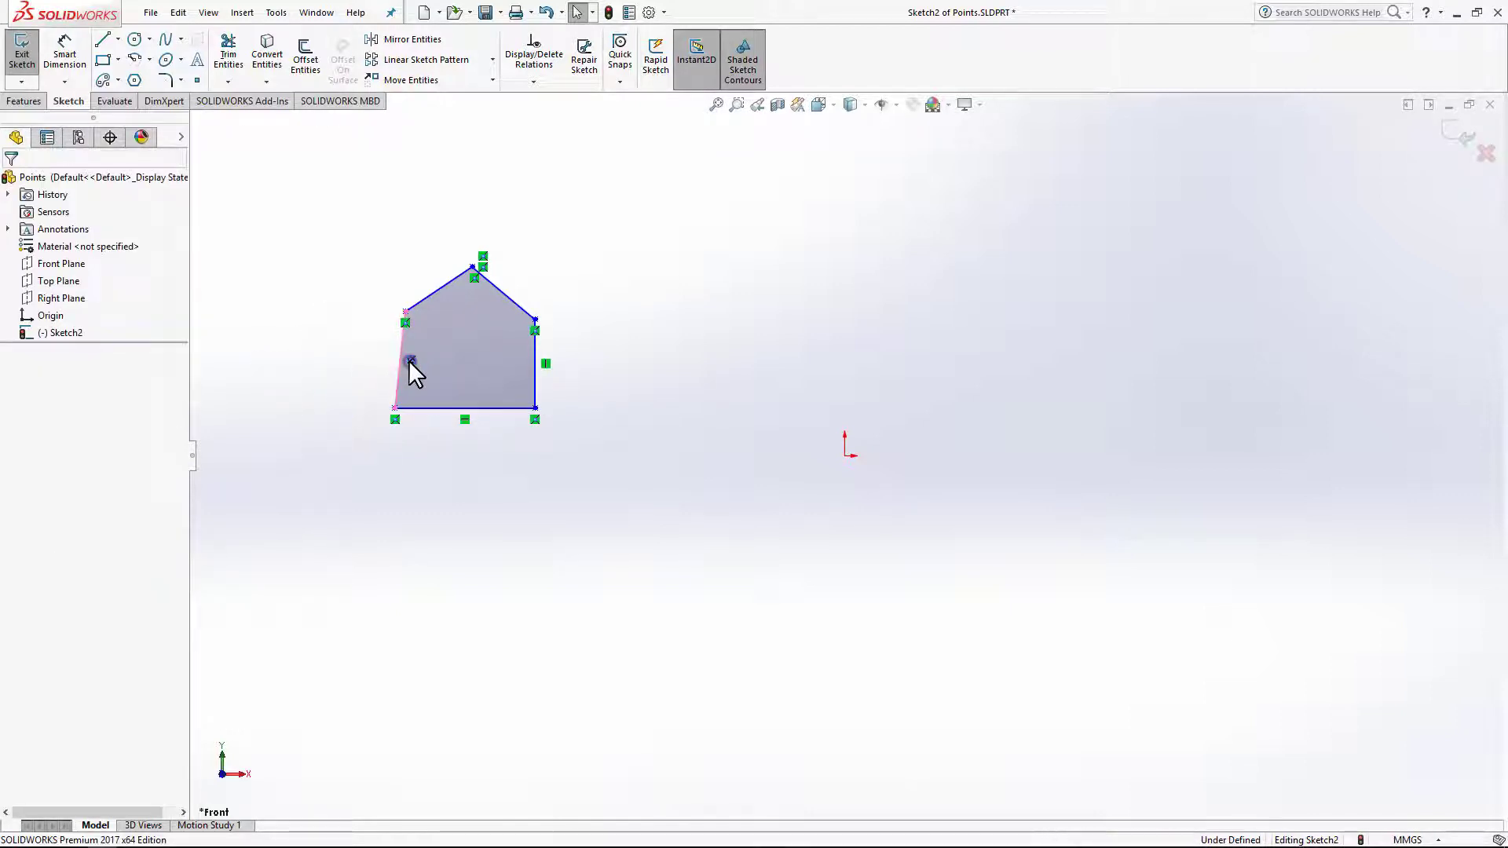
right_click(409, 360)
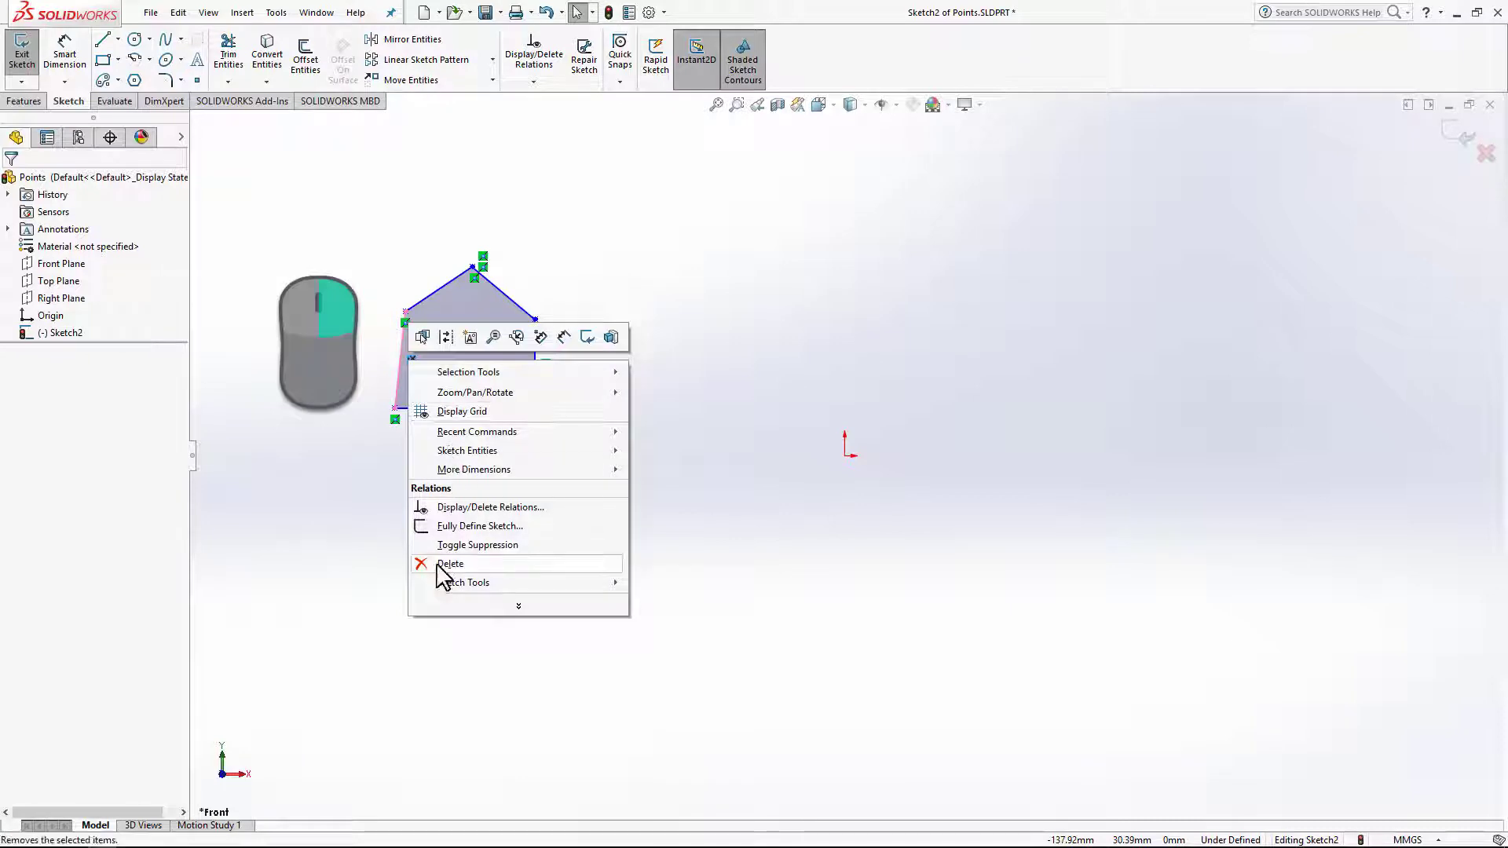
click(443, 564)
- Add a Vertical relation to the profile's left side line
click(401, 347)
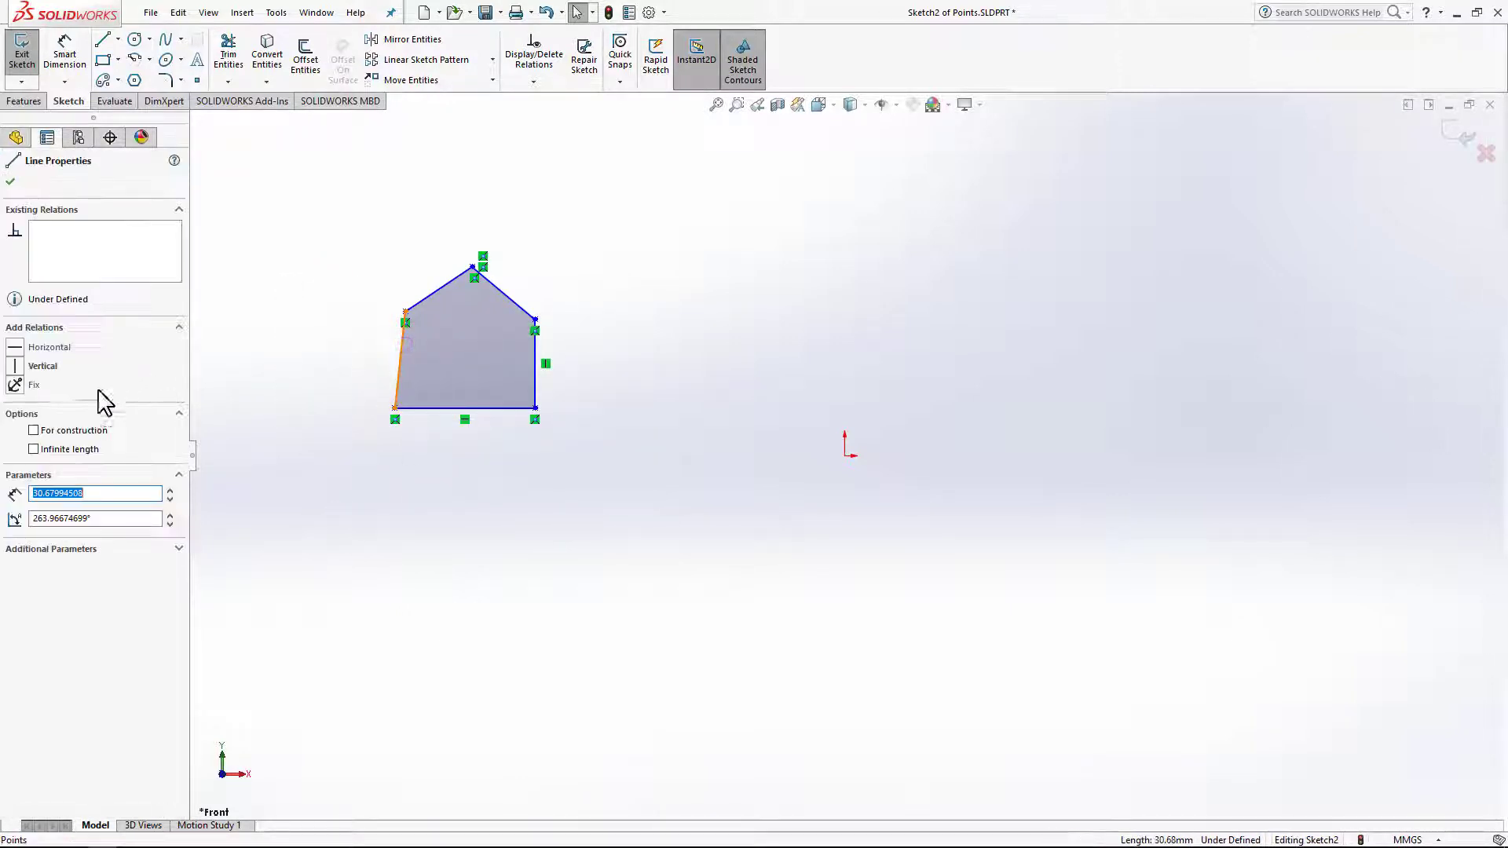
click(15, 366)
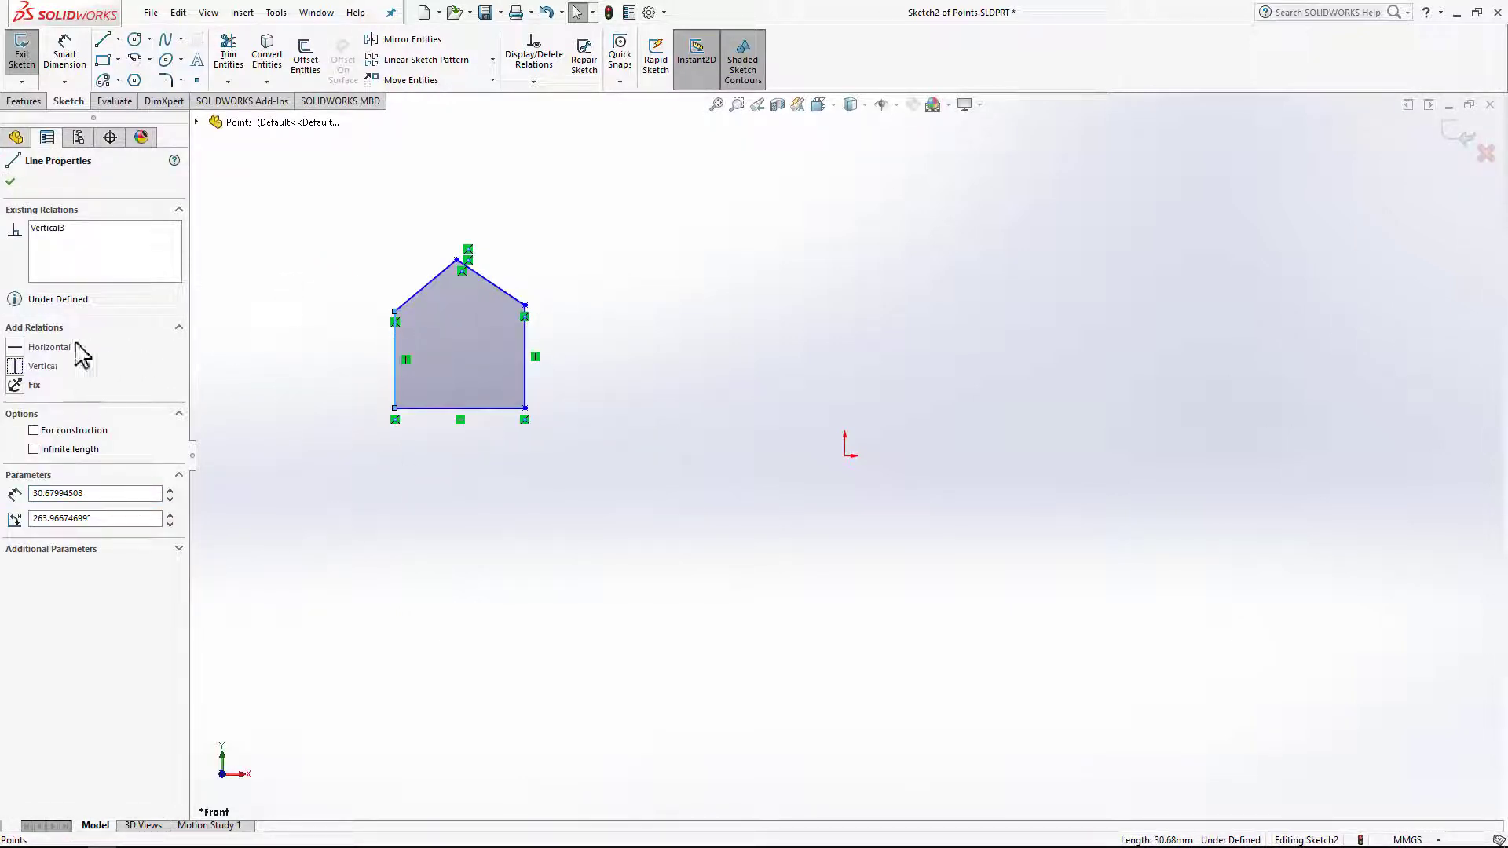
- Add a conflicting Horizontal relation to the left side line, and delete that Horizontal relation again
click(21, 346)
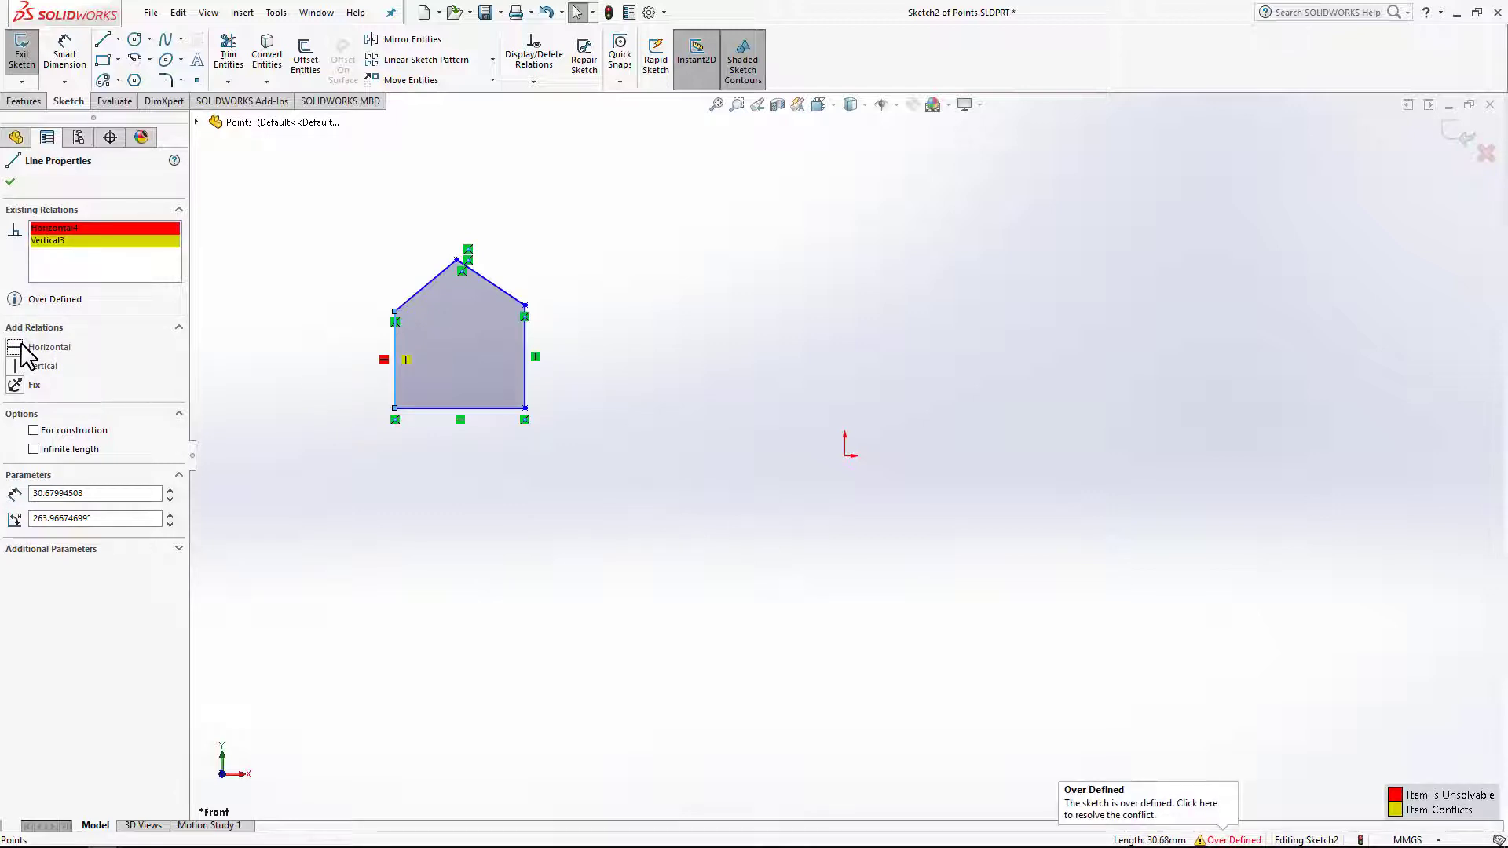
click(71, 229)
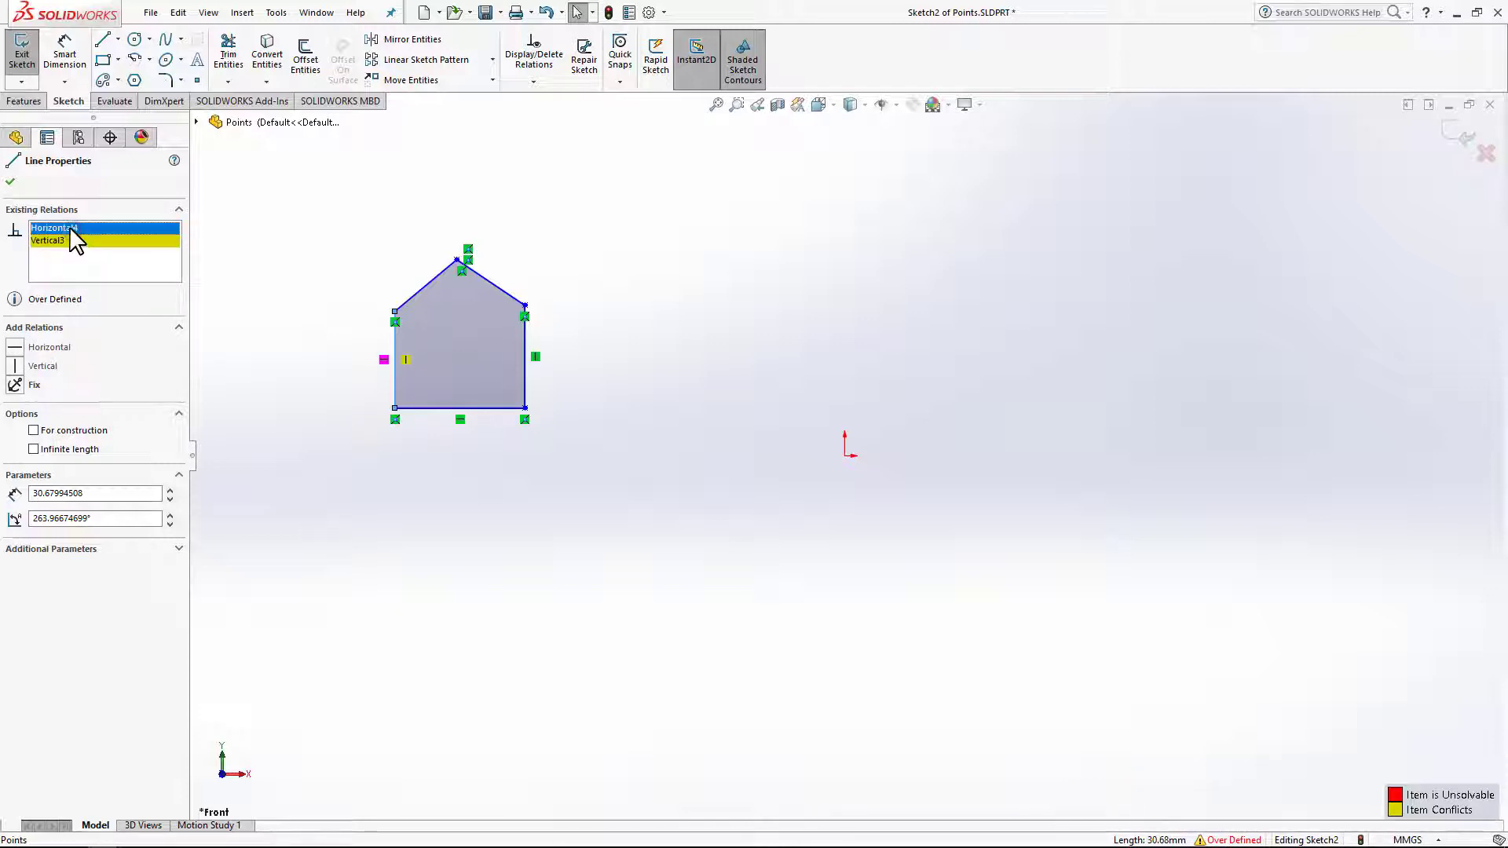
right_click(71, 236)
click(104, 267)
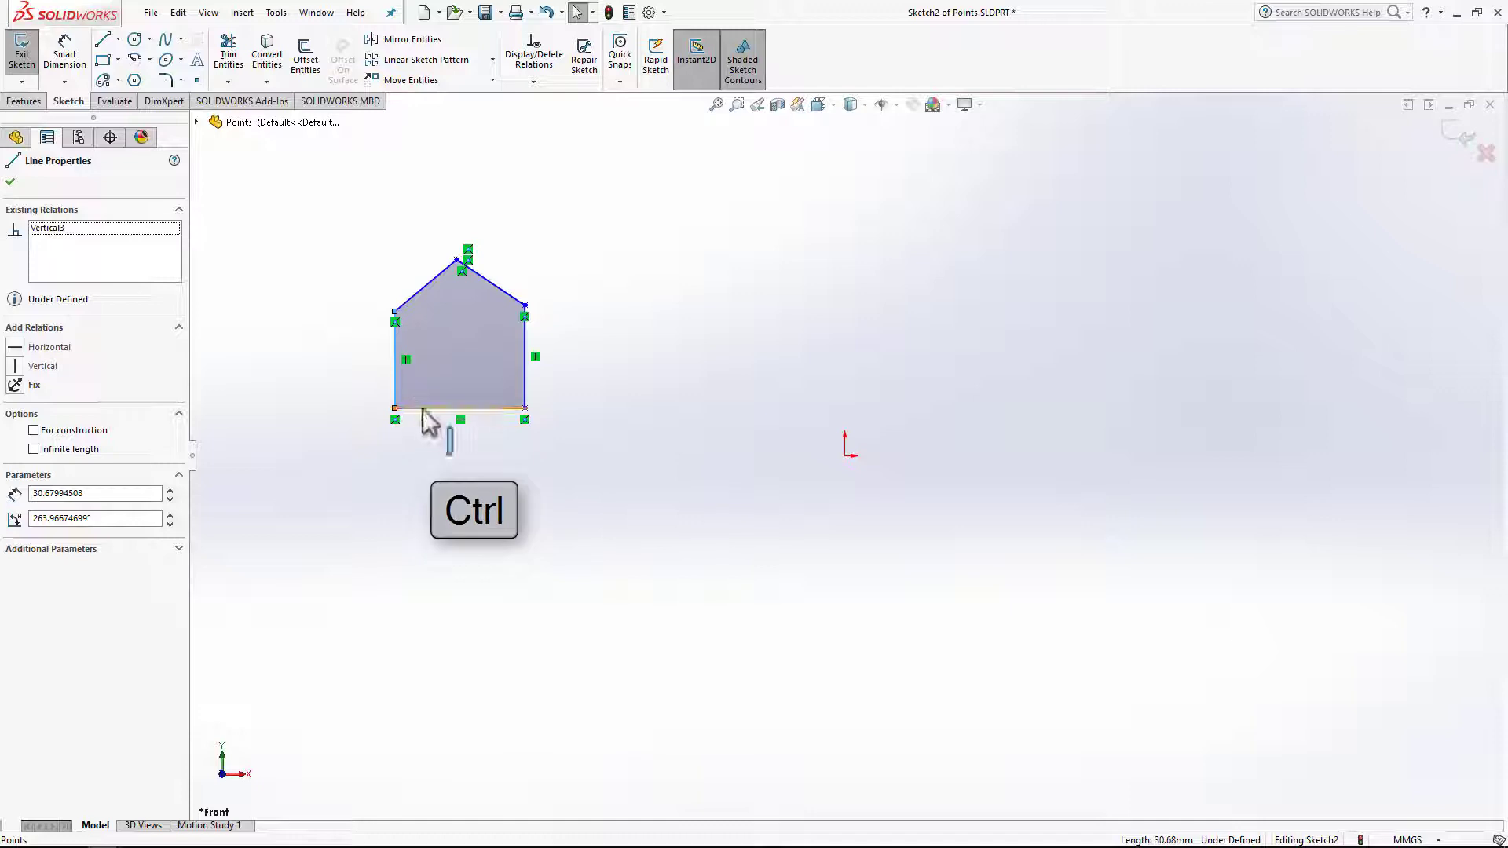
- Add an Equal relation to all five lines of the profile
ctrl+click(428, 408)
ctrl+click(525, 372)
ctrl+click(505, 293)
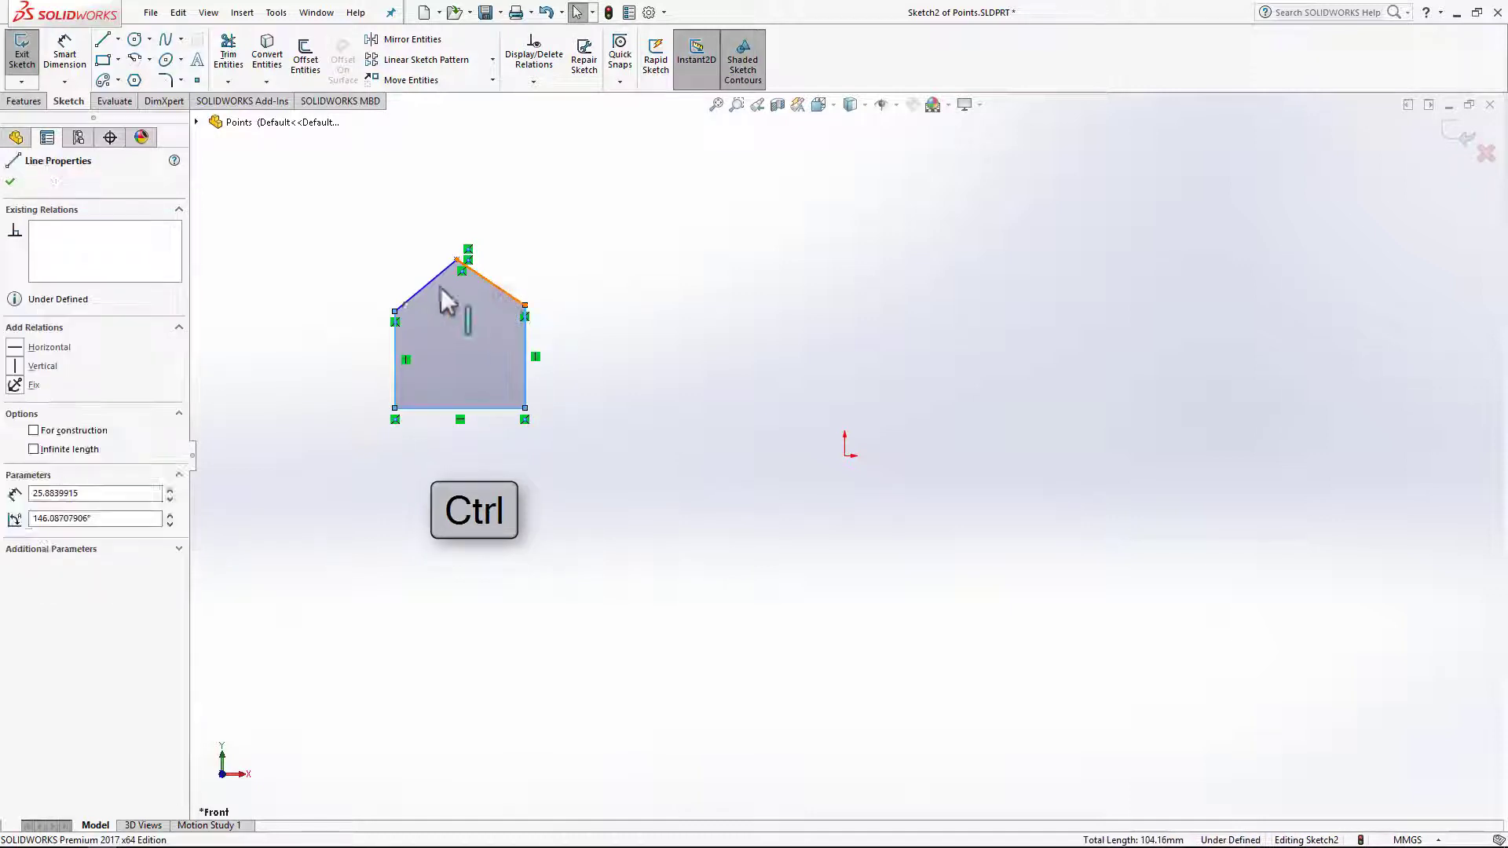
ctrl+click(425, 284)
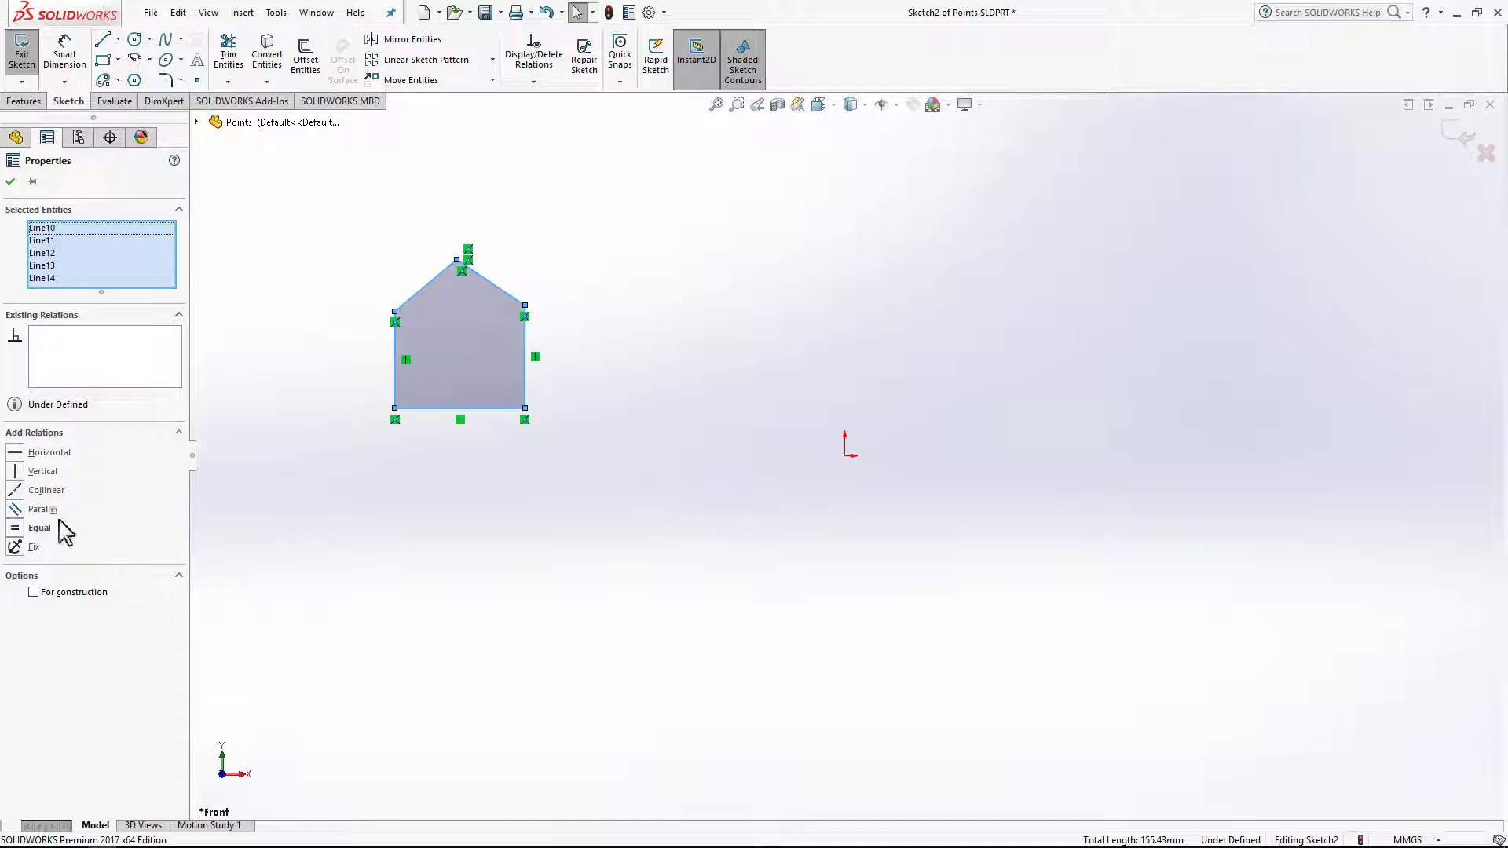
click(15, 528)
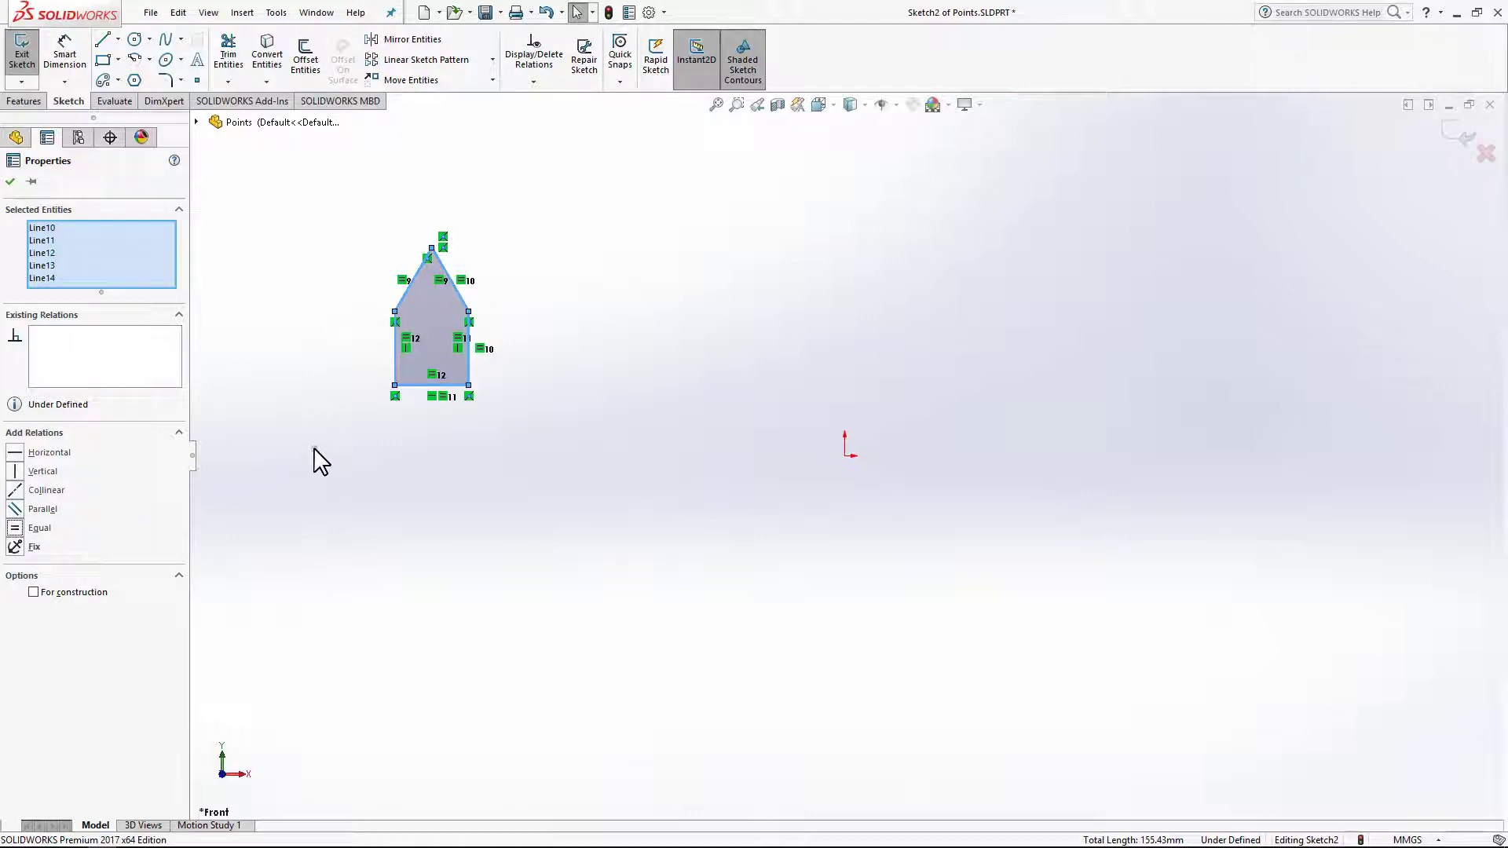
click(322, 459)
- Add a Horizontal relation between the profile's two bottom corner points, and make the bottom line horizontal as well
ctrl+click(468, 385)
ctrl+click(396, 385)
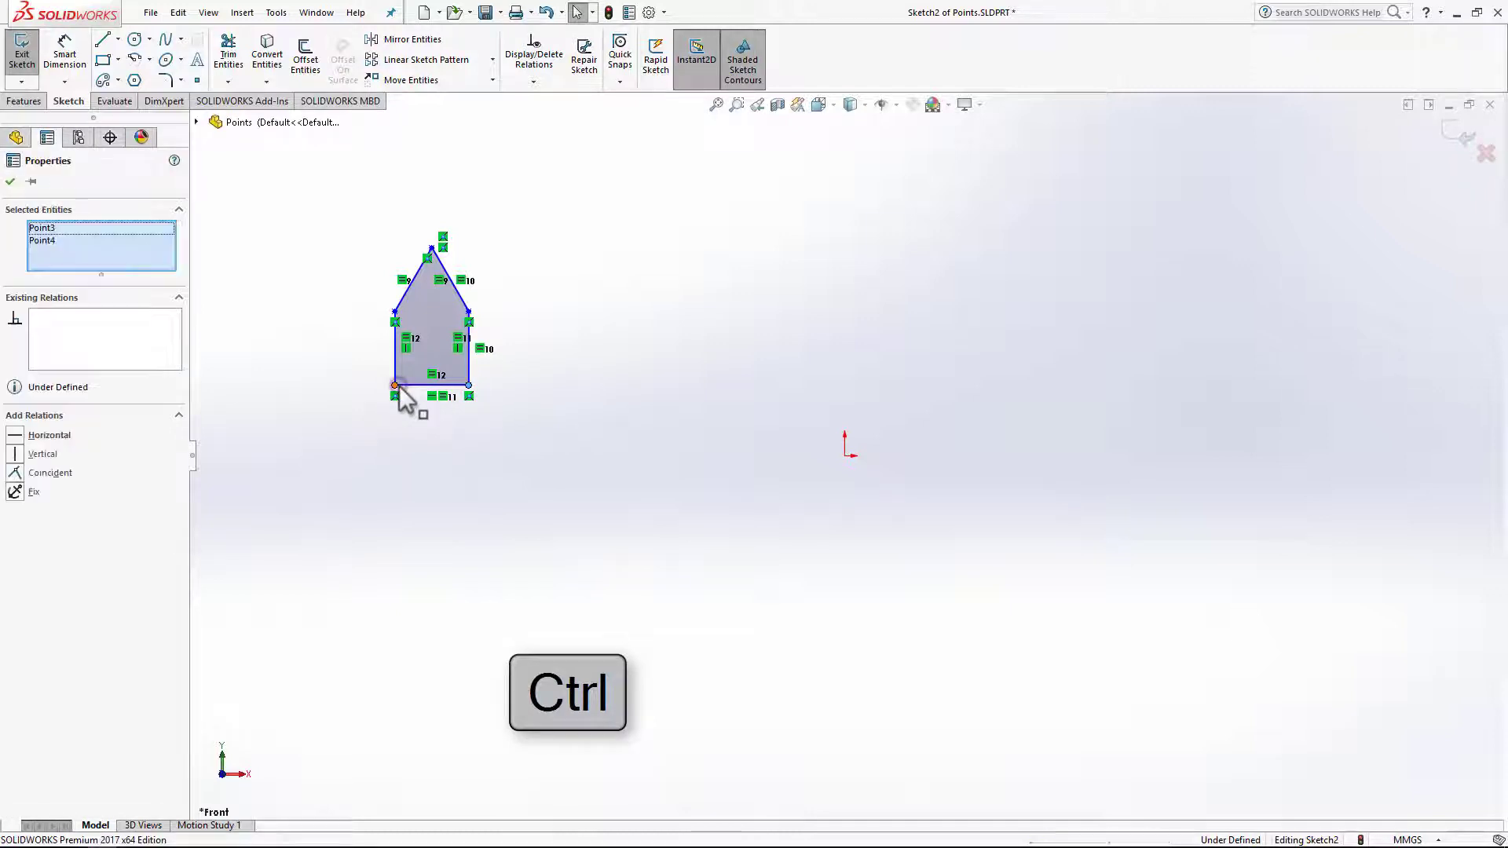
click(448, 328)
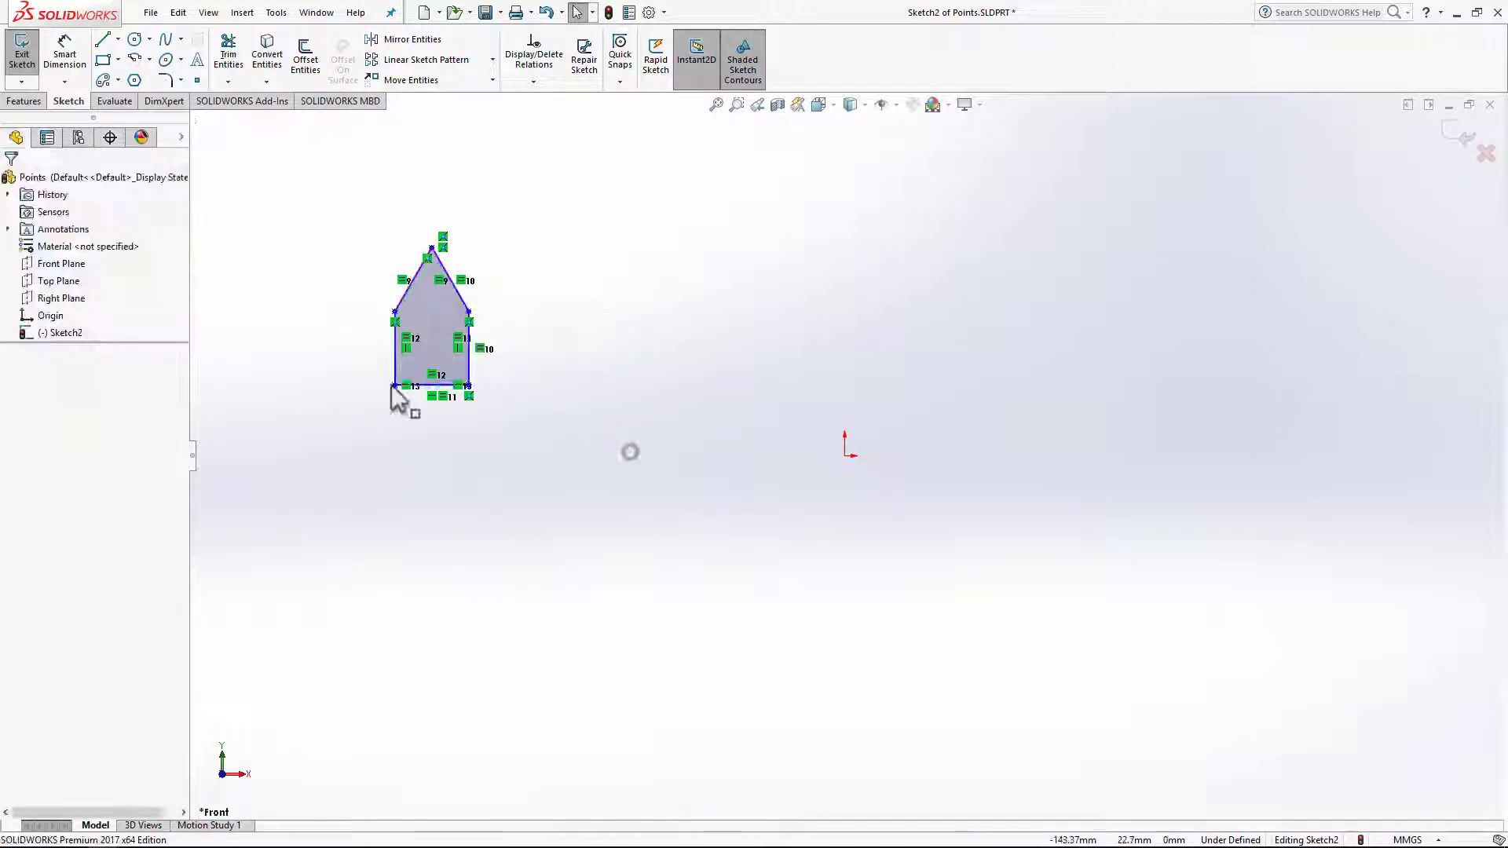
click(431, 387)
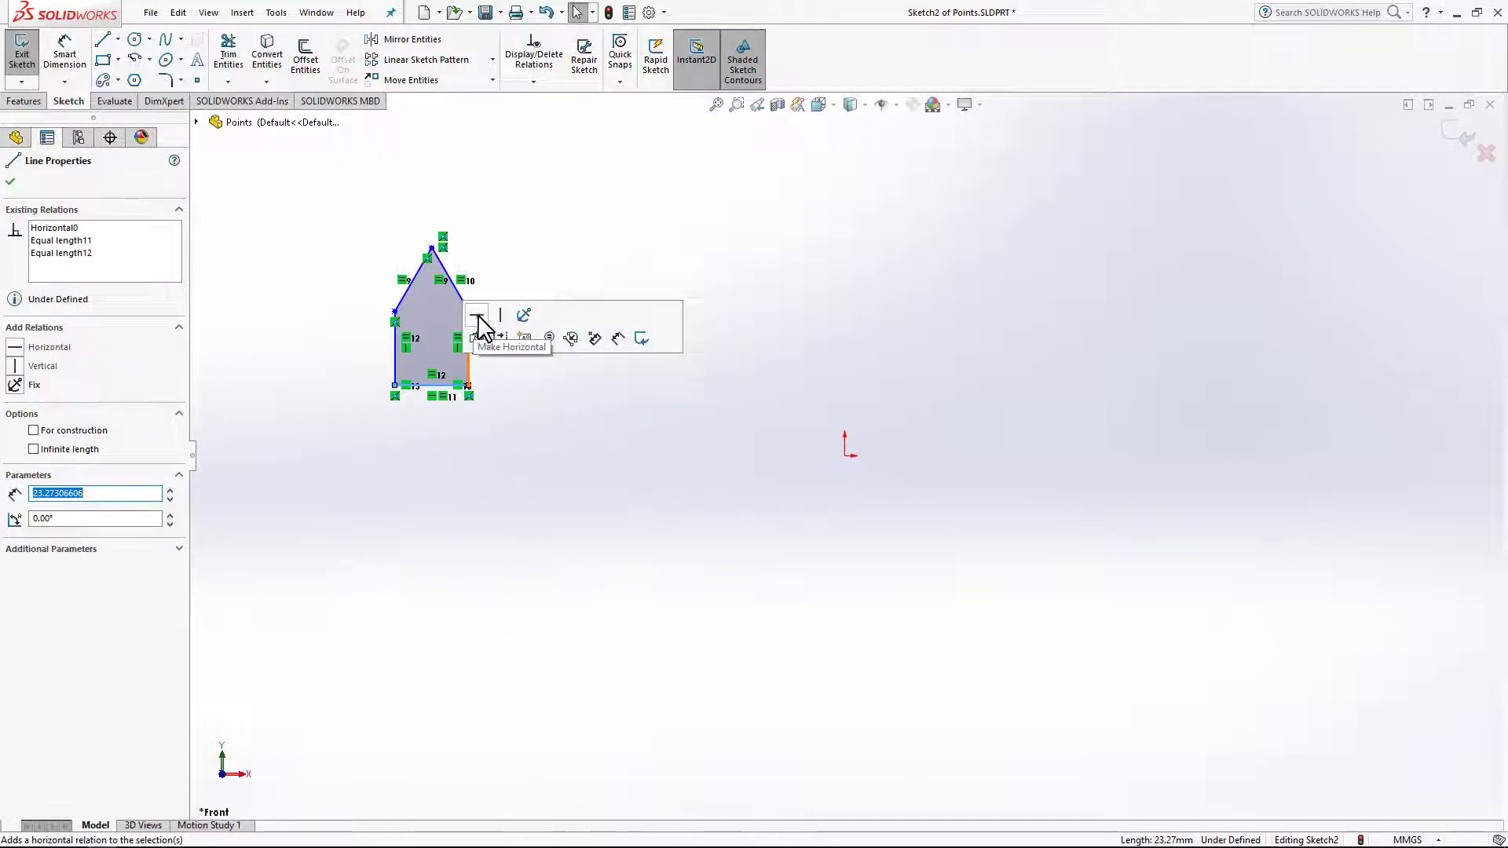
click(477, 318)
- Select the profile's two bottom corner points and examine the relation between them
click(394, 385)
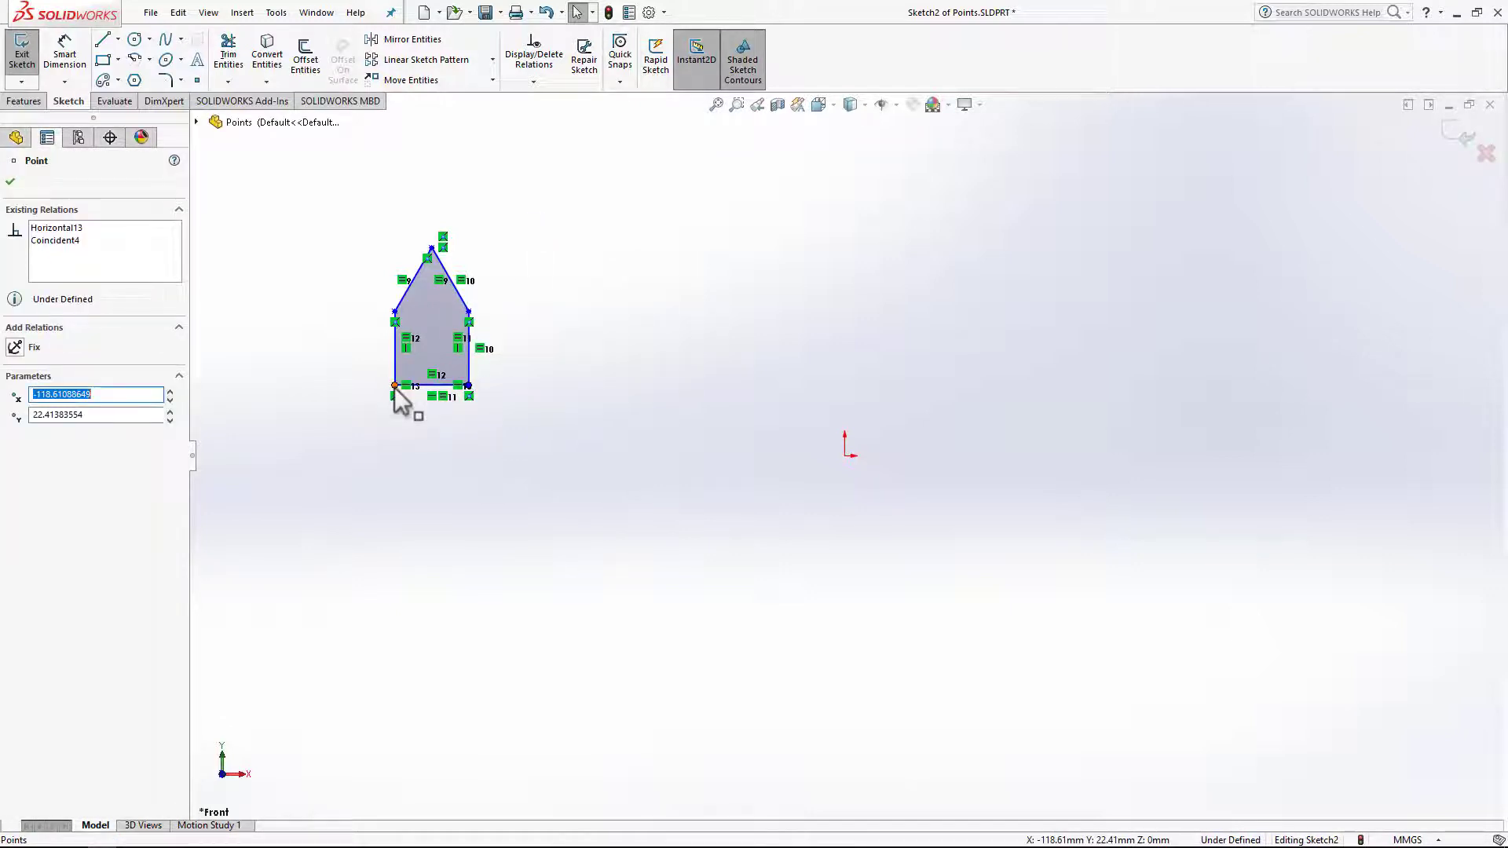
ctrl+click(469, 386)
scroll(455, 410, down, 3)
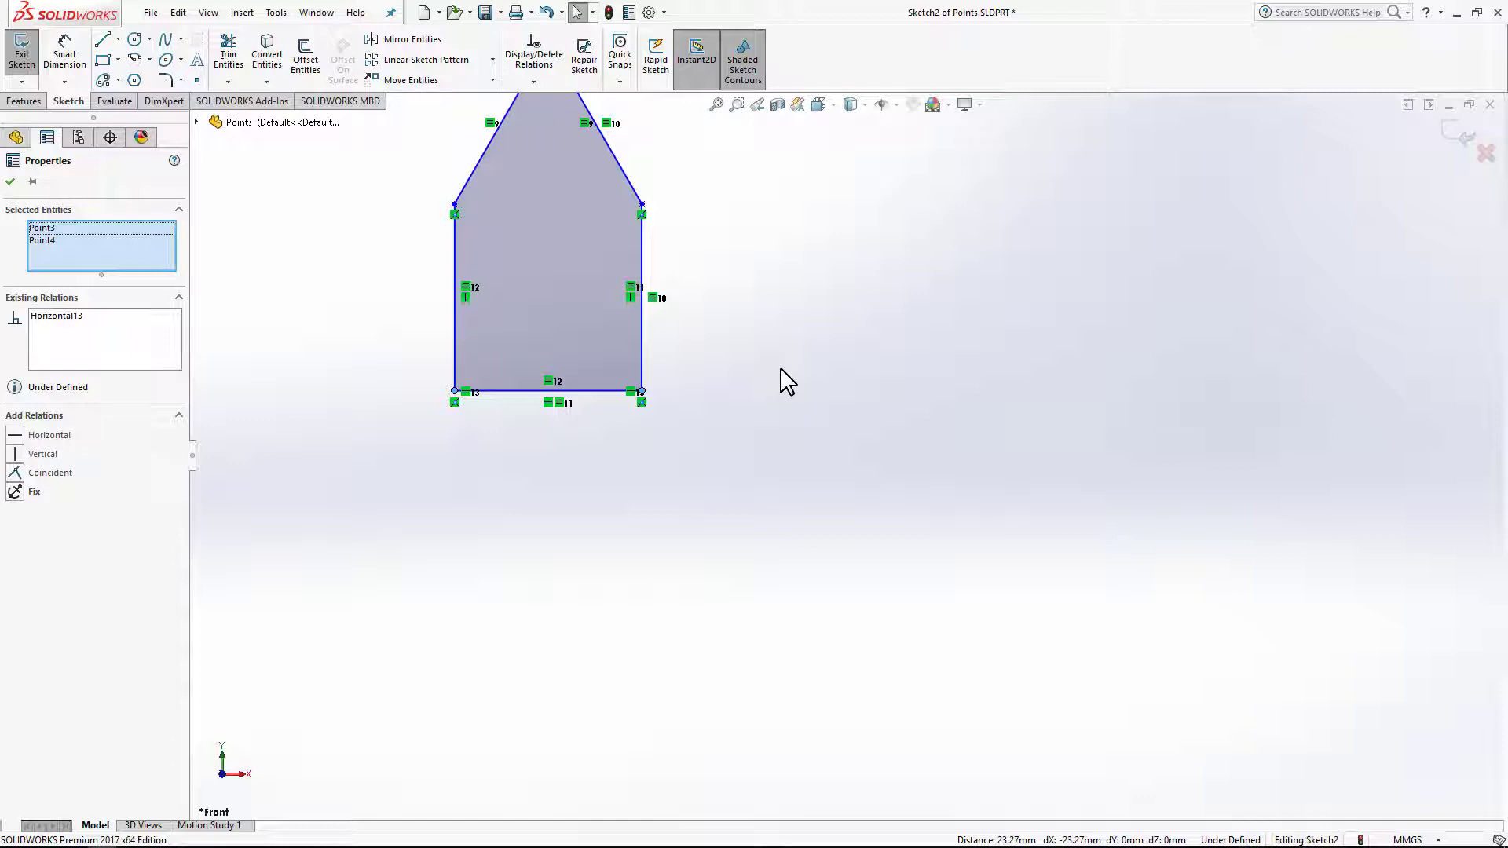
scroll(787, 383, up, 3)
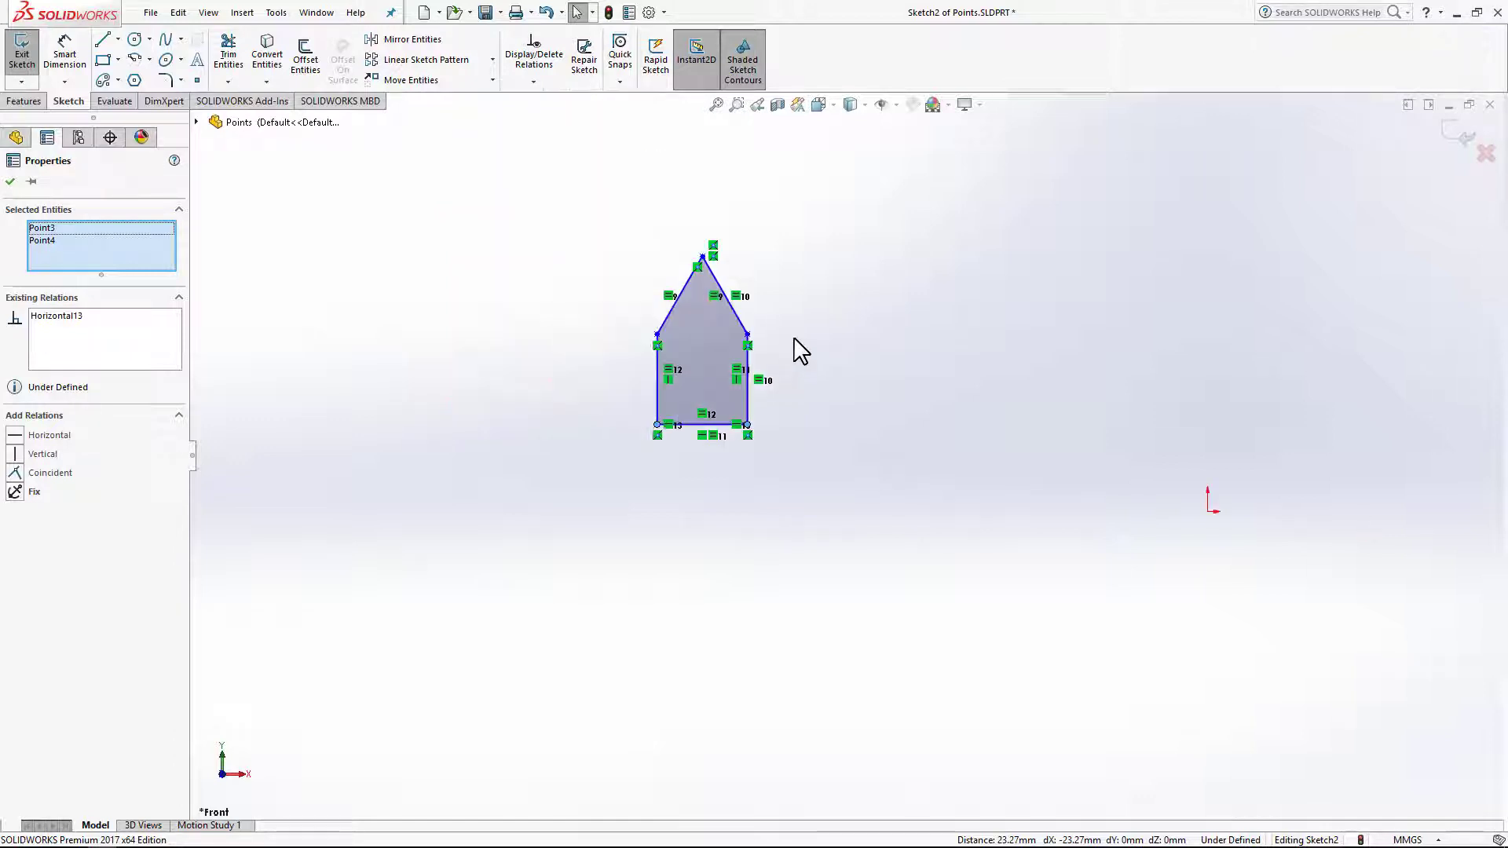
click(871, 341)
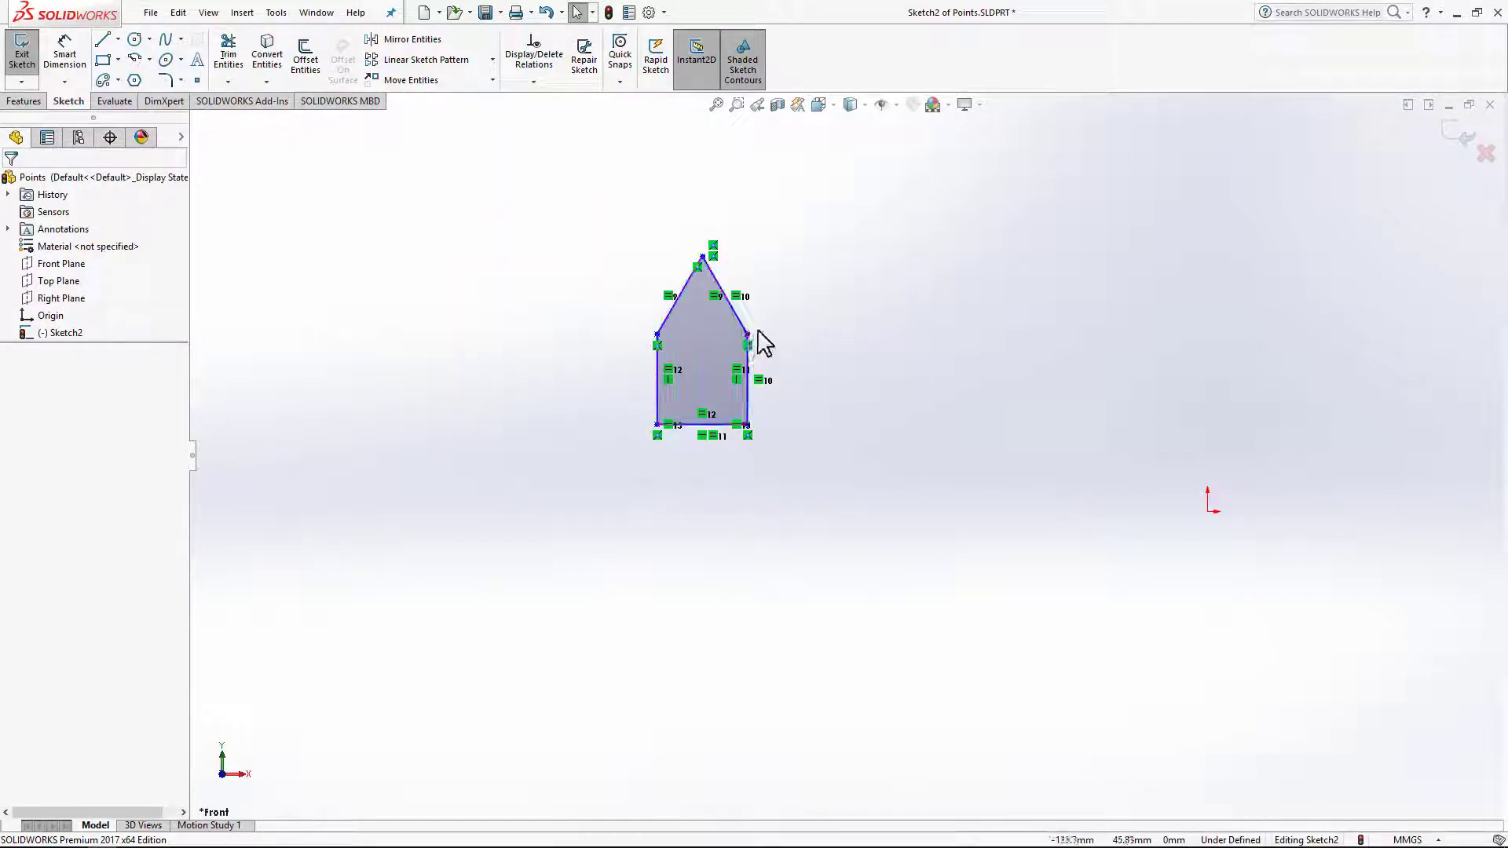
- Resize the profile by moving its upper-right vertex to about X -33 mm, Y 56 mm, and shifting its bottom-right corner downward
mouse_move(748, 333)
mouse_down()
mouse_move(954, 306)
mouse_move(858, 377)
mouse_move(1043, 299)
mouse_move(974, 360)
mouse_move(1078, 294)
mouse_up()
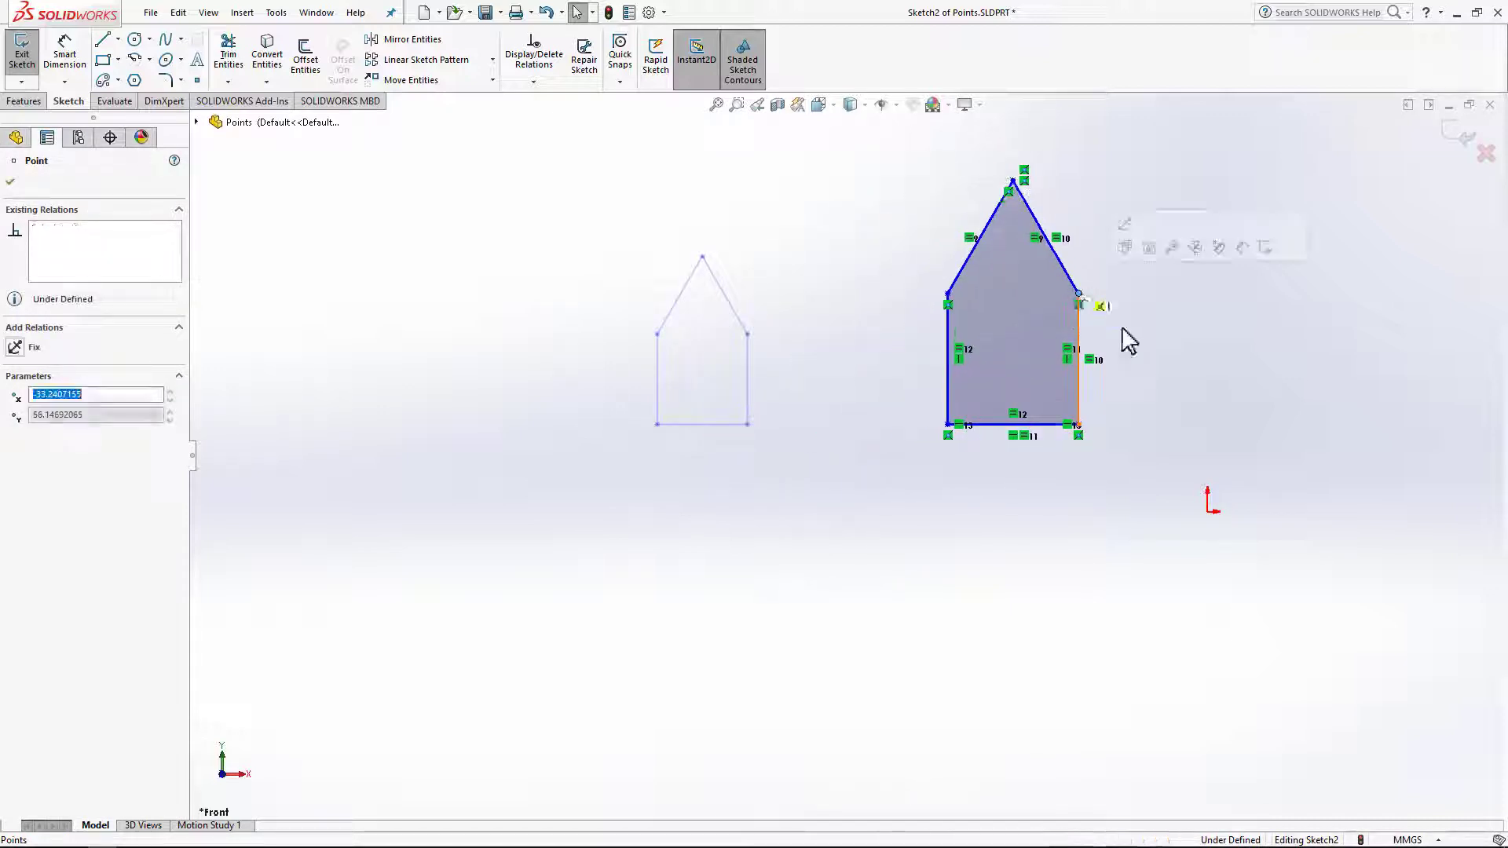
click(1152, 374)
mouse_move(1078, 424)
mouse_down()
mouse_move(1182, 401)
mouse_move(1210, 432)
mouse_move(1000, 491)
mouse_move(1088, 454)
mouse_up()
click(1115, 459)
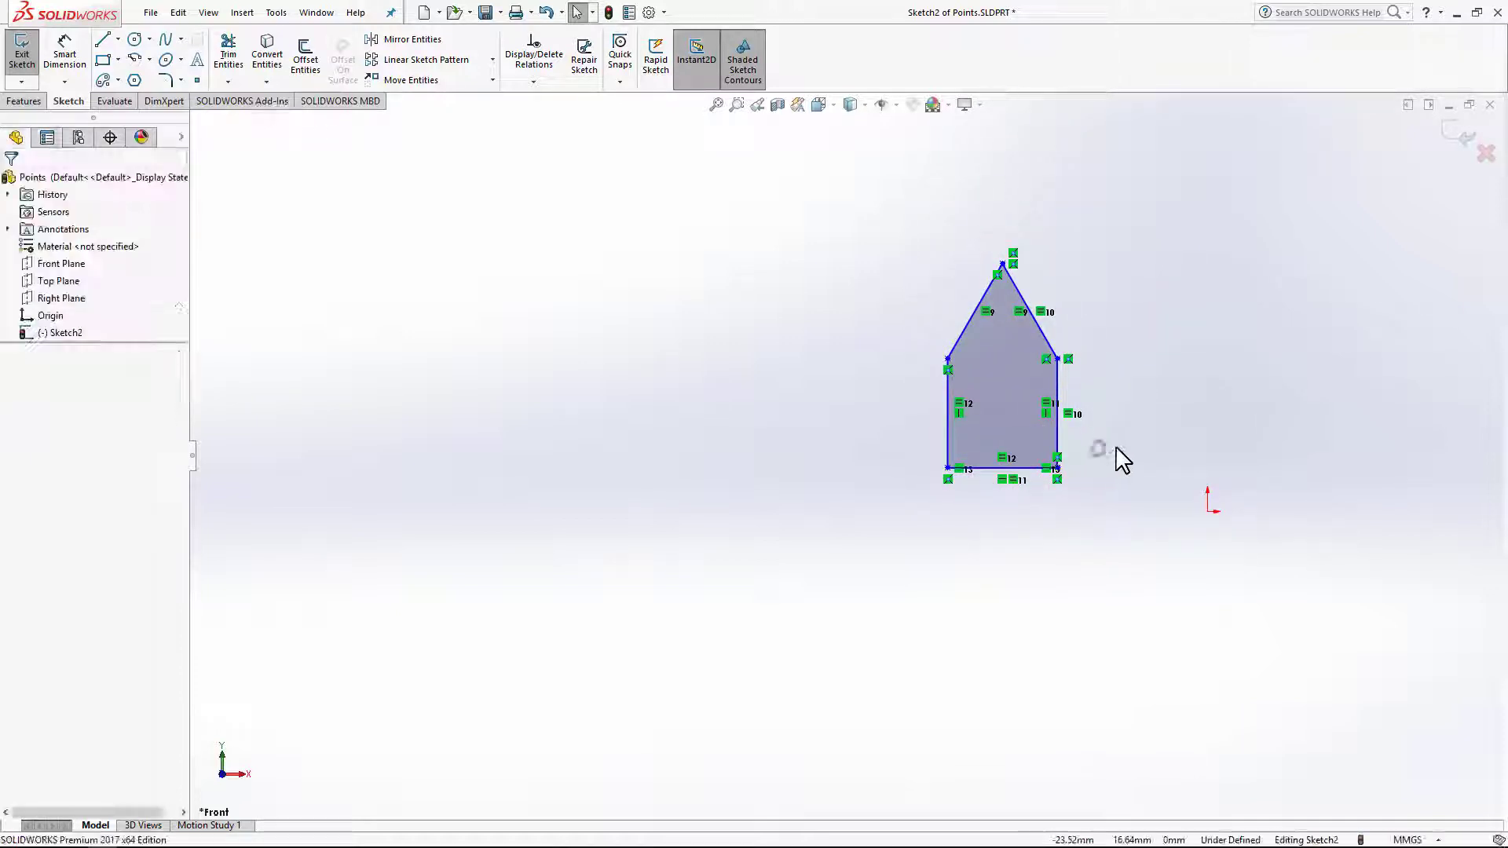